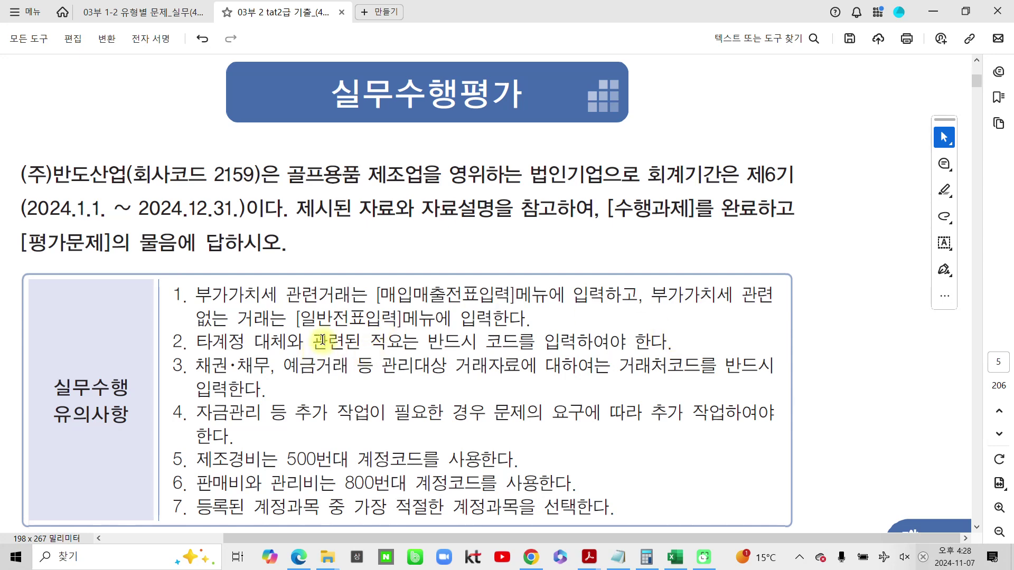
# Highlight the company name (주)반도산업 and the phrase 골프용품 제조업을 영위하는 in the introductory paragraph
pyautogui.scroll(5, 322, 338)
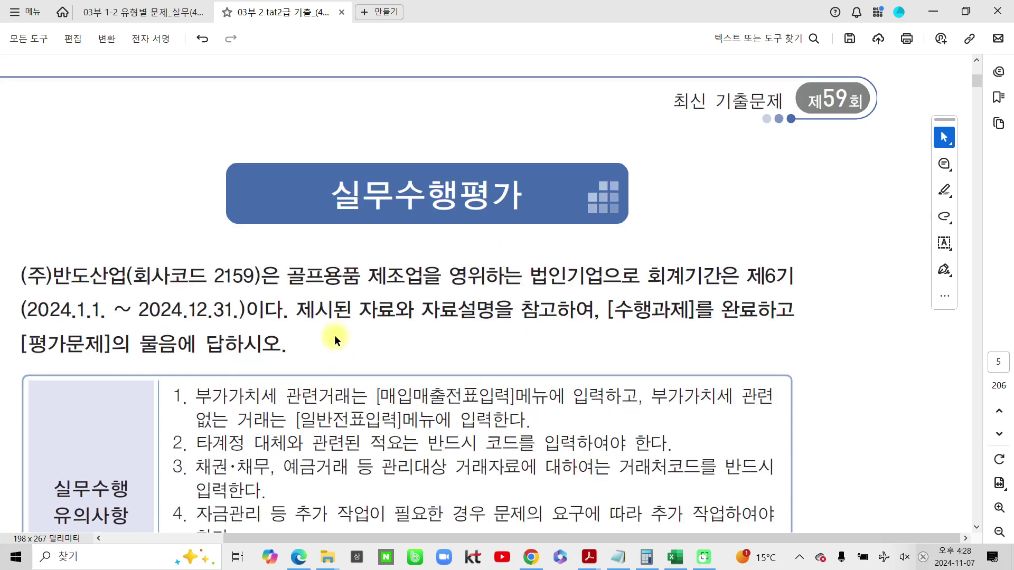
pyautogui.scroll(-6, 343, 404)
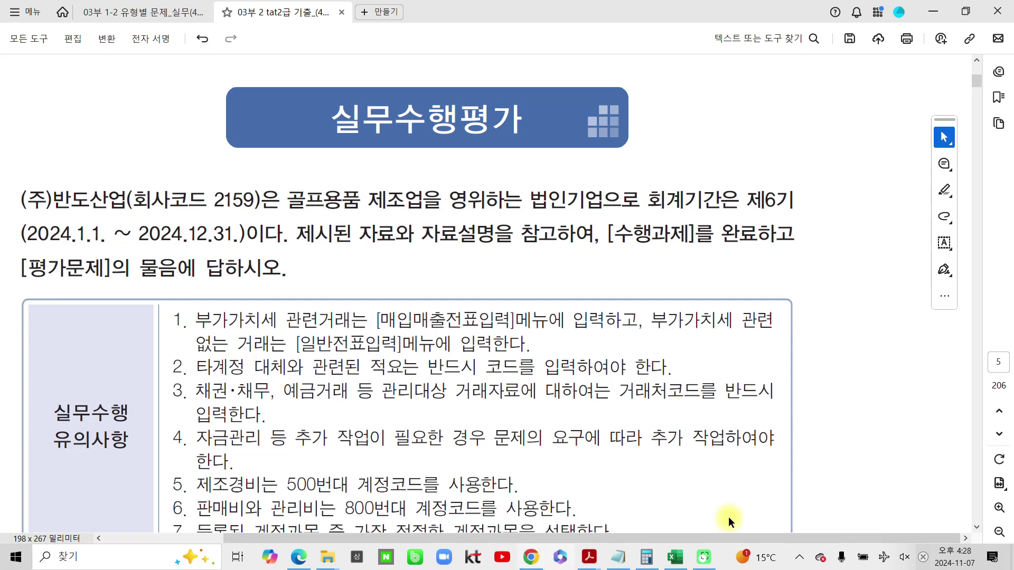
pyautogui.click(999, 483)
pyautogui.click(894, 397)
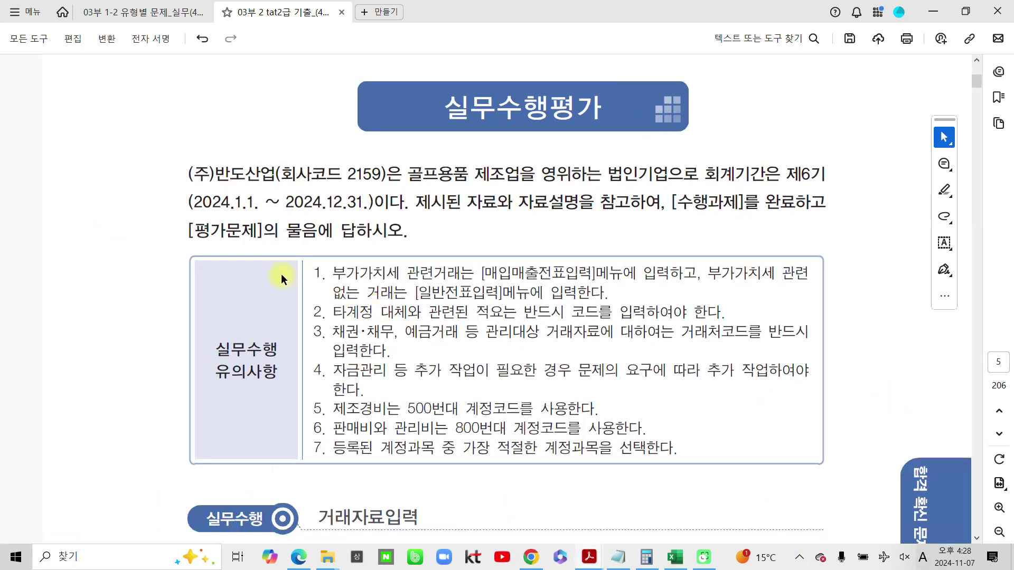
pyautogui.moveTo(185, 177); pyautogui.dragTo(276, 177)
pyautogui.click(320, 199)
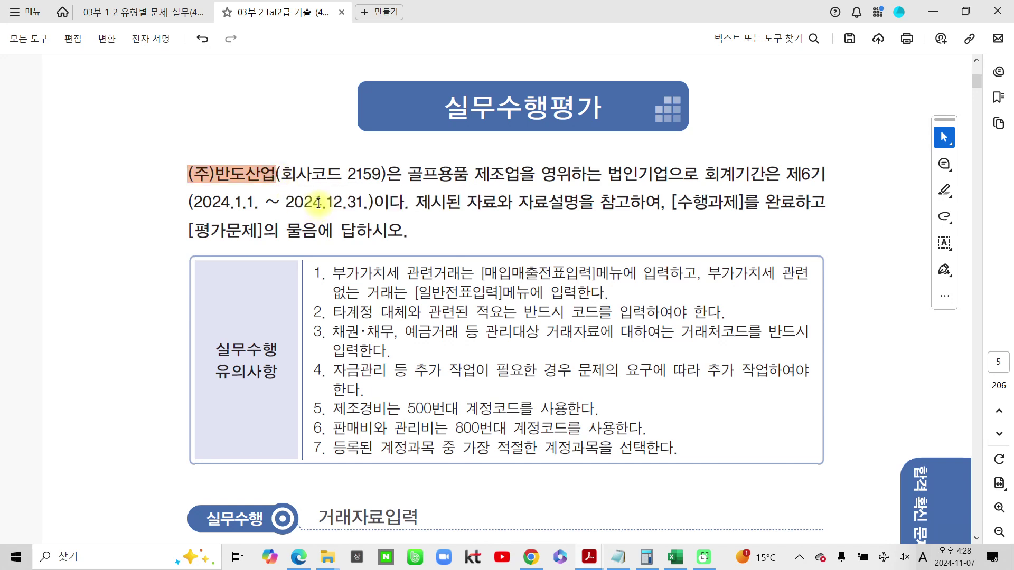
pyautogui.moveTo(406, 175); pyautogui.dragTo(550, 175)
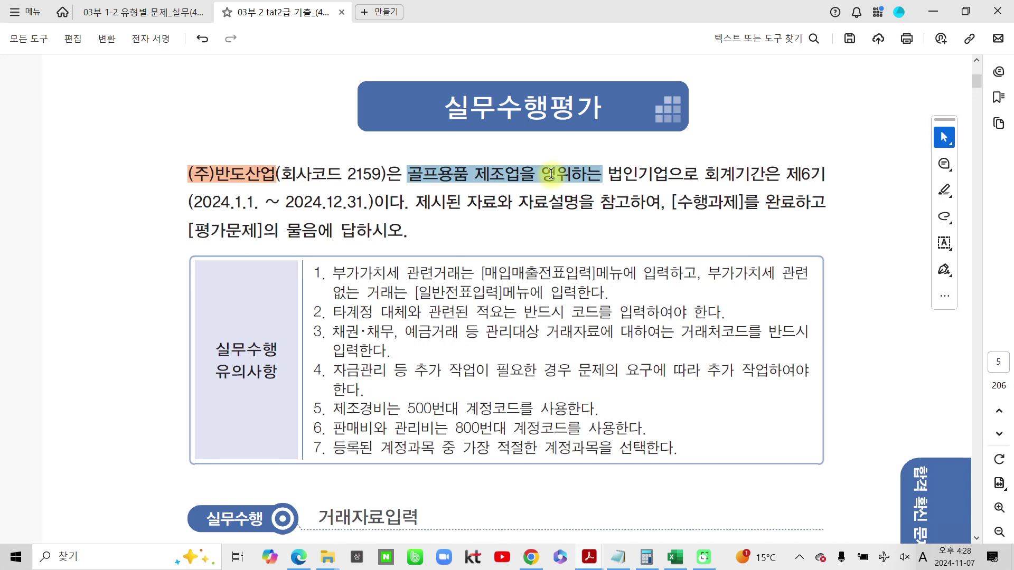
pyautogui.moveTo(550, 174); pyautogui.dragTo(572, 176)
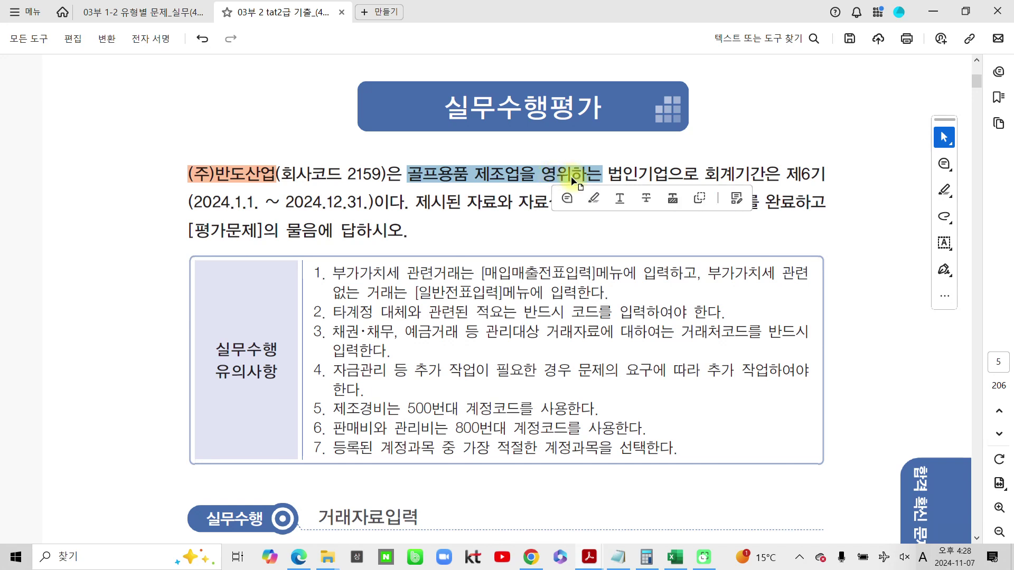
pyautogui.click(587, 192)
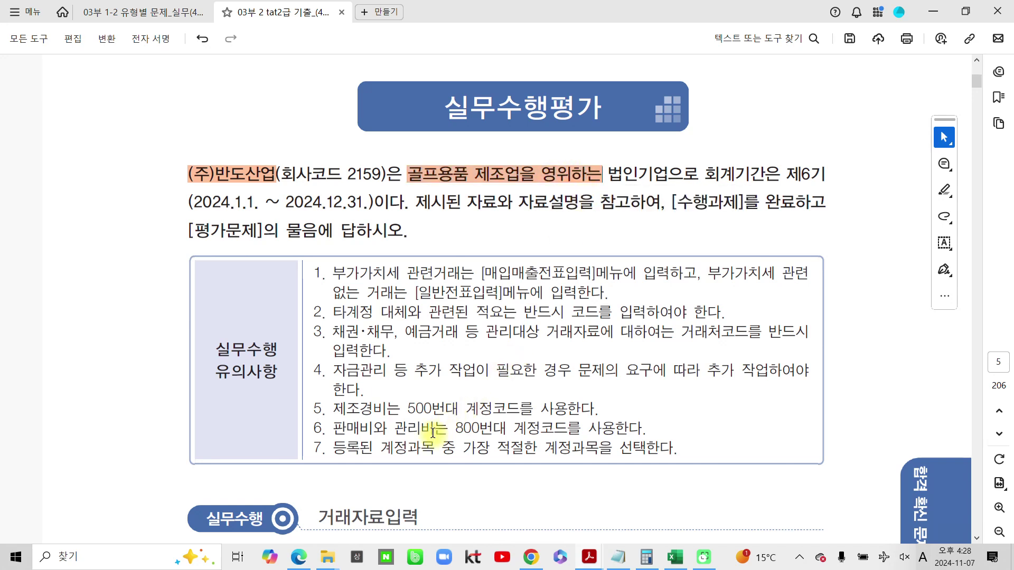
# Highlight the box heading 실무수행 유의사항 and the words 반드시 코드를 in item 2
pyautogui.scroll(-1, 441, 429)
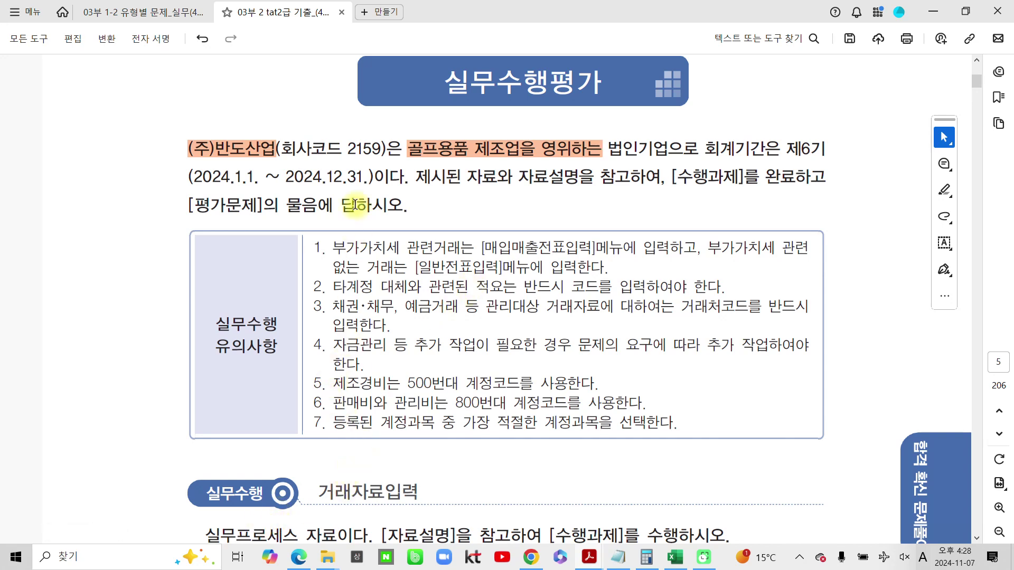
pyautogui.scroll(-1, 369, 376)
pyautogui.moveTo(217, 273); pyautogui.dragTo(279, 295)
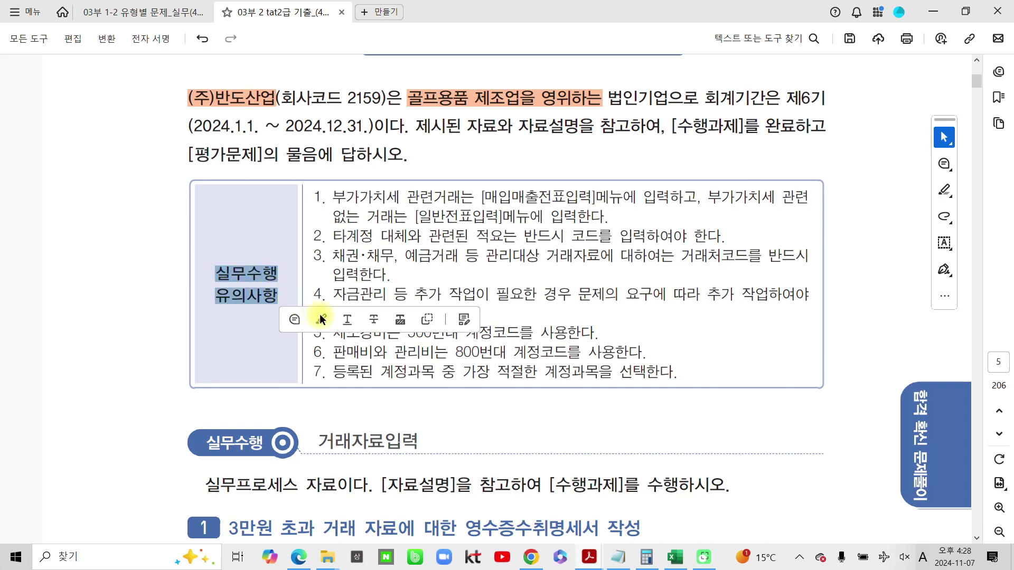
pyautogui.click(320, 320)
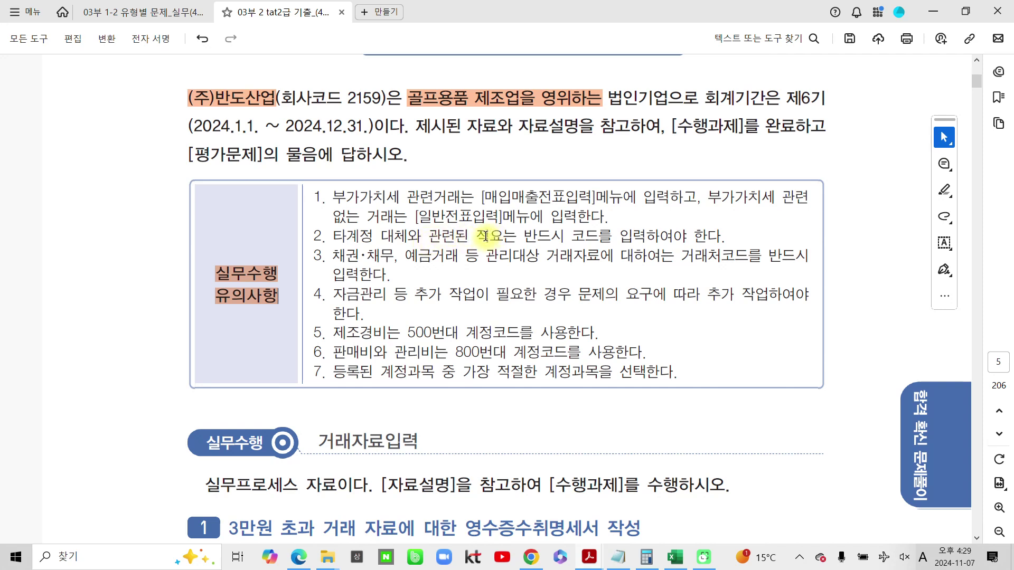
pyautogui.moveTo(525, 236); pyautogui.dragTo(591, 237)
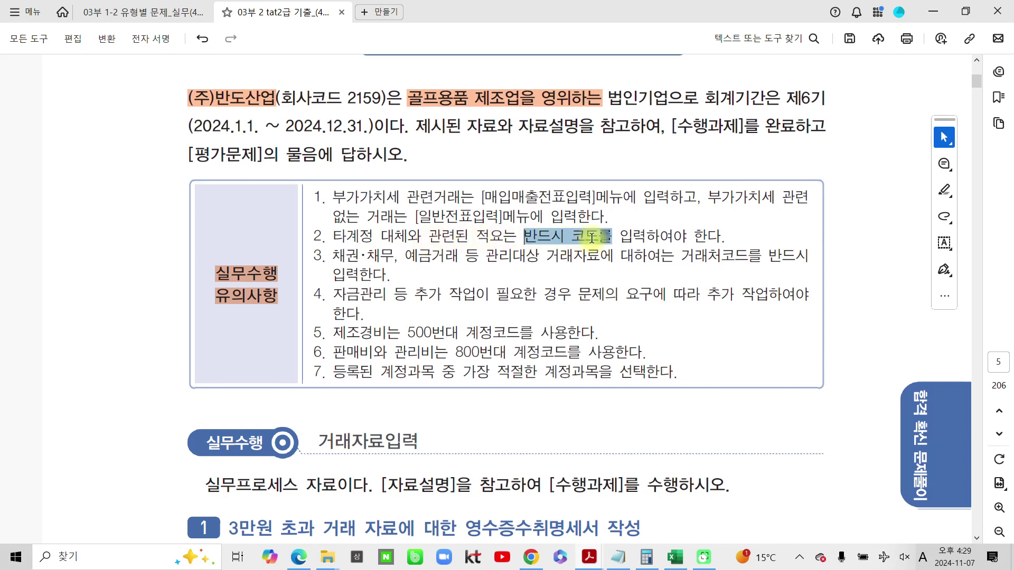
pyautogui.click(631, 262)
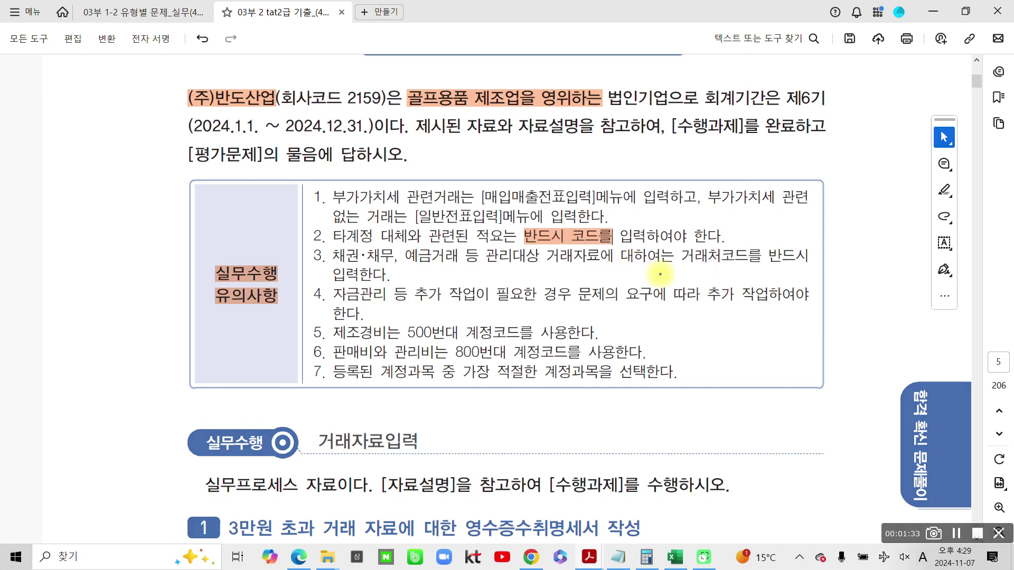
# Circle 제조업을 in the introduction and handwrite an underlined 제품(8번) in blue over the end of item 2
pyautogui.moveTo(784, 229)
pyautogui.mouseDown()
pyautogui.moveTo(759, 238)
pyautogui.moveTo(781, 209)
pyautogui.moveTo(781, 232)
pyautogui.moveTo(804, 239)
pyautogui.mouseUp()
pyautogui.moveTo(822, 212)
pyautogui.mouseDown()
pyautogui.moveTo(822, 228)
pyautogui.moveTo(844, 211)
pyautogui.moveTo(859, 249)
pyautogui.mouseUp()
pyautogui.moveTo(477, 124); pyautogui.dragTo(514, 135)
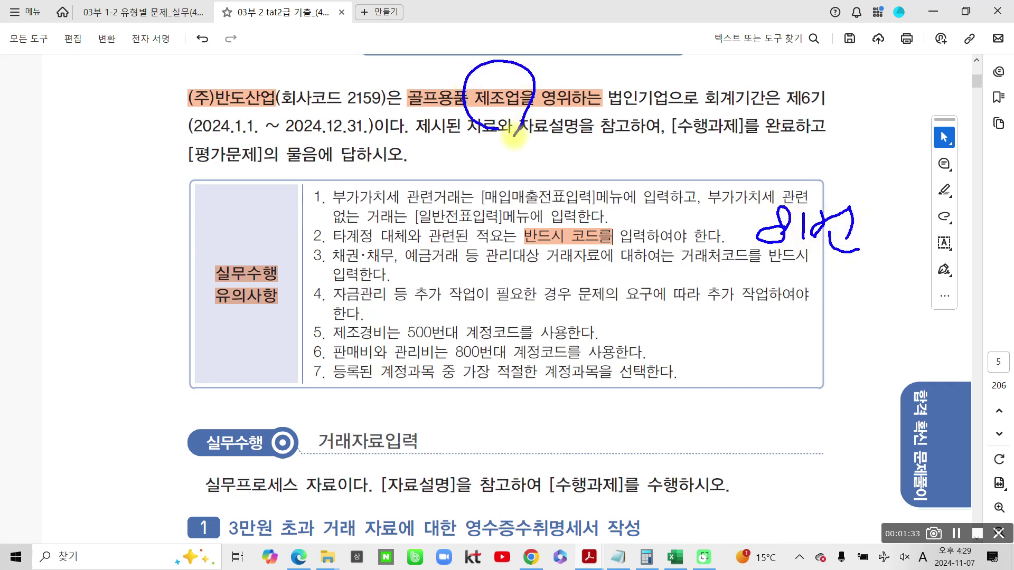
pyautogui.moveTo(661, 203)
pyautogui.mouseDown()
pyautogui.moveTo(681, 208)
pyautogui.moveTo(667, 242)
pyautogui.mouseUp()
pyautogui.moveTo(679, 227)
pyautogui.mouseDown()
pyautogui.moveTo(697, 247)
pyautogui.moveTo(707, 227)
pyautogui.mouseUp()
pyautogui.moveTo(708, 212)
pyautogui.mouseDown()
pyautogui.moveTo(696, 266)
pyautogui.moveTo(740, 190)
pyautogui.moveTo(736, 255)
pyautogui.moveTo(753, 258)
pyautogui.moveTo(700, 265)
pyautogui.mouseUp()
pyautogui.moveTo(661, 259); pyautogui.dragTo(746, 268)
pyautogui.moveTo(781, 199); pyautogui.dragTo(780, 268)
pyautogui.moveTo(860, 200); pyautogui.dragTo(853, 269)
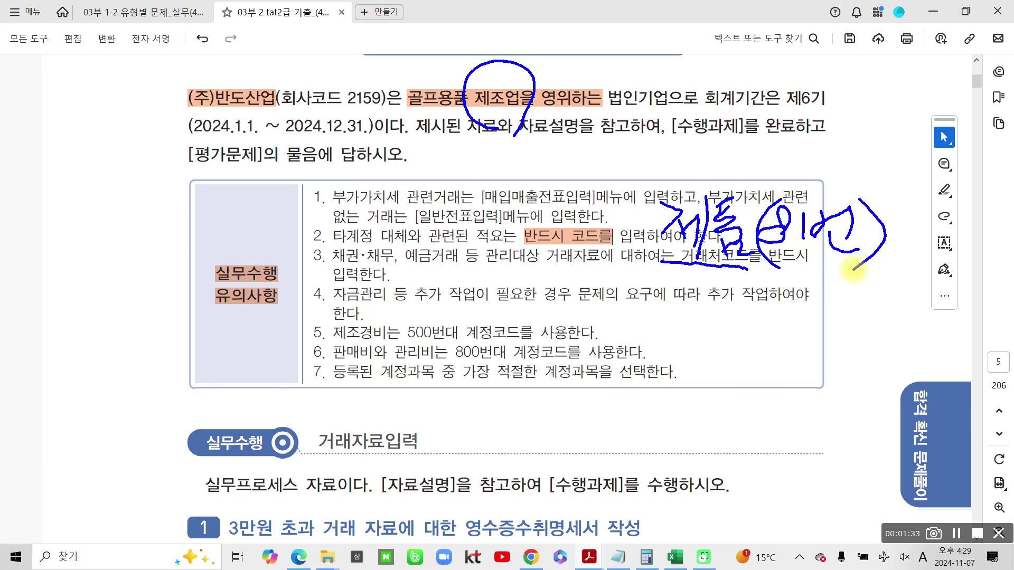
# Draw blue underlines under 골프용품 제조업, 타계정 대체와 and the handwritten 제품 note, box 타계정 대체와, and circle 골프용품
pyautogui.moveTo(420, 112); pyautogui.dragTo(511, 110)
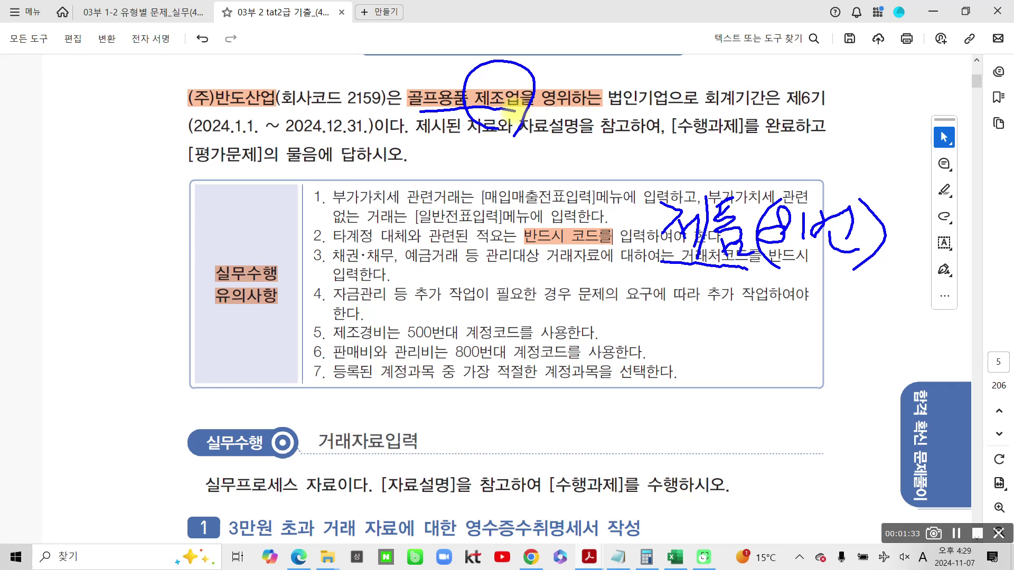
pyautogui.moveTo(328, 232)
pyautogui.mouseDown()
pyautogui.moveTo(431, 248)
pyautogui.moveTo(359, 219)
pyautogui.moveTo(317, 226)
pyautogui.mouseUp()
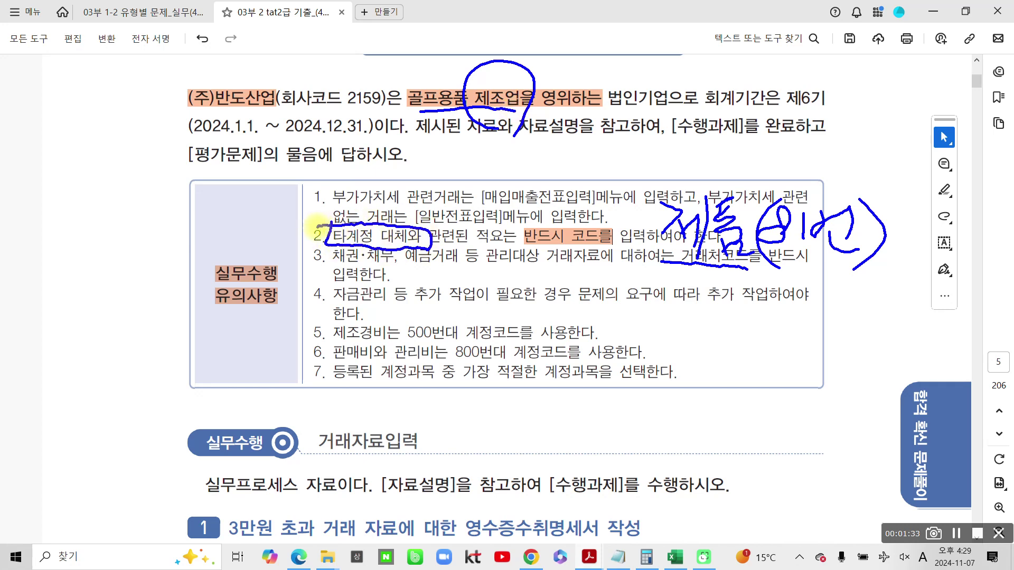
pyautogui.moveTo(335, 254); pyautogui.dragTo(450, 257)
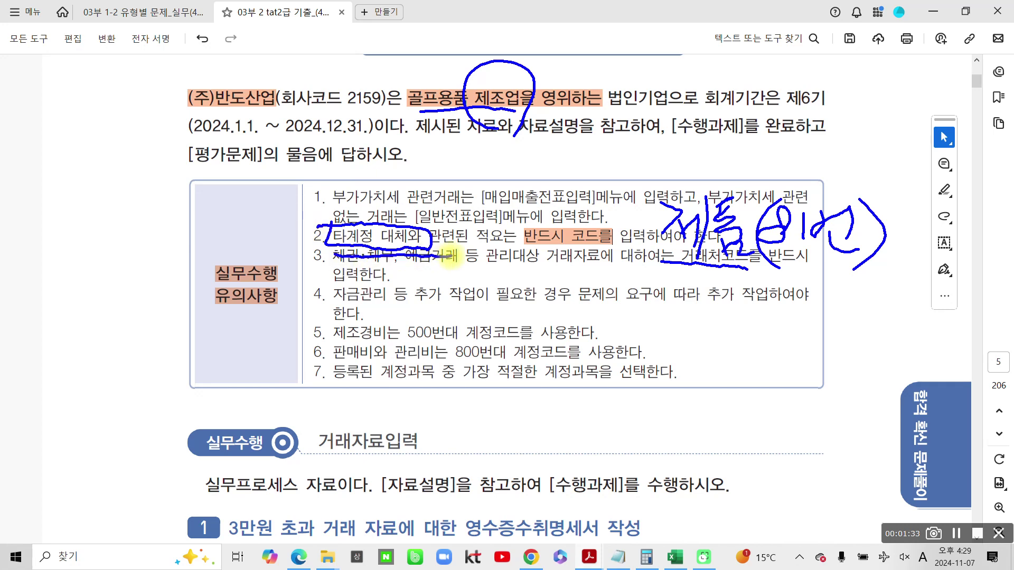
pyautogui.moveTo(664, 255); pyautogui.dragTo(915, 258)
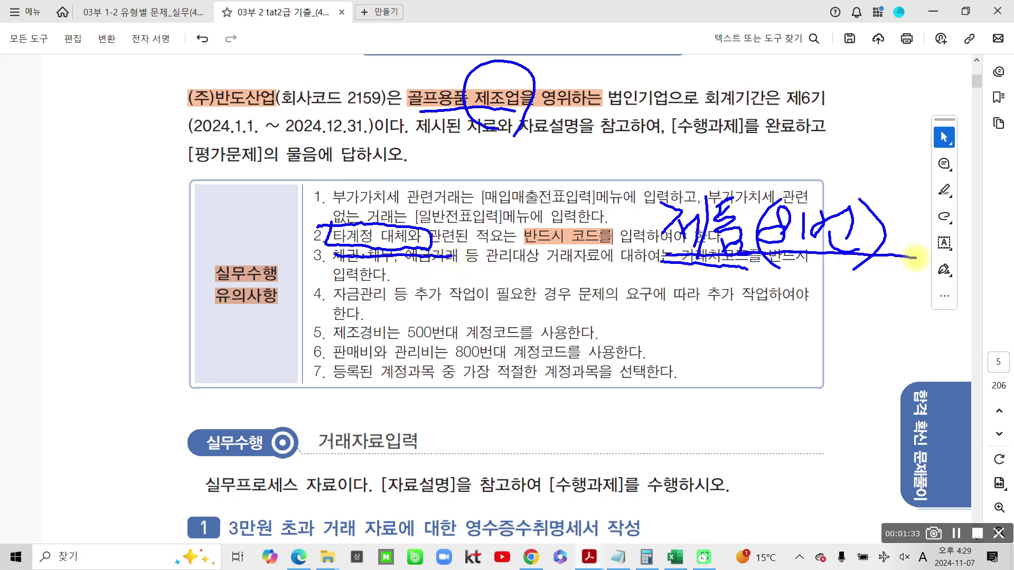
pyautogui.moveTo(915, 258); pyautogui.dragTo(896, 259)
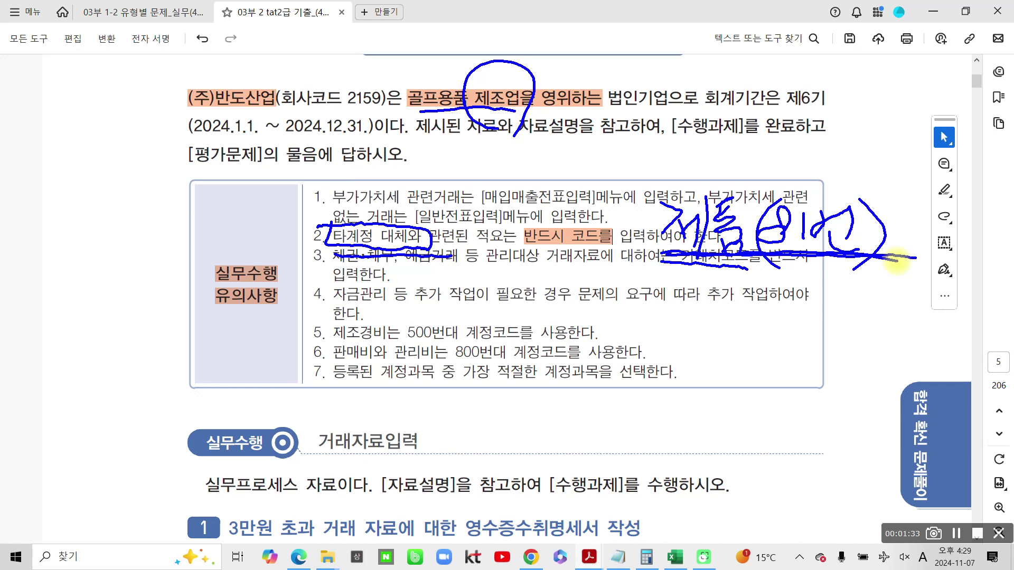
pyautogui.moveTo(423, 135)
pyautogui.mouseDown()
pyautogui.moveTo(468, 113)
pyautogui.moveTo(443, 149)
pyautogui.mouseUp()
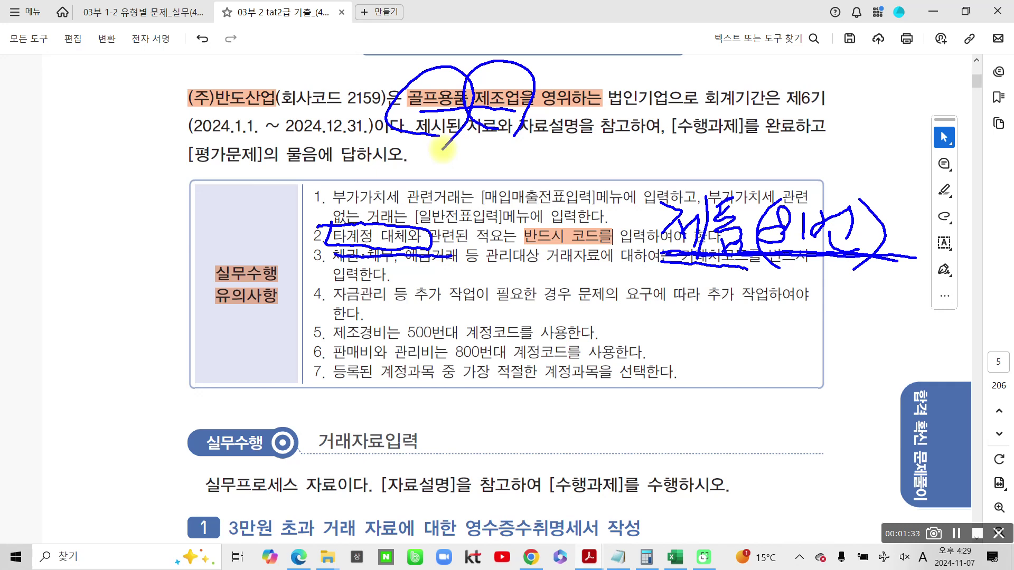
pyautogui.moveTo(765, 255)
pyautogui.mouseDown()
pyautogui.moveTo(742, 227)
pyautogui.moveTo(769, 260)
pyautogui.mouseUp()
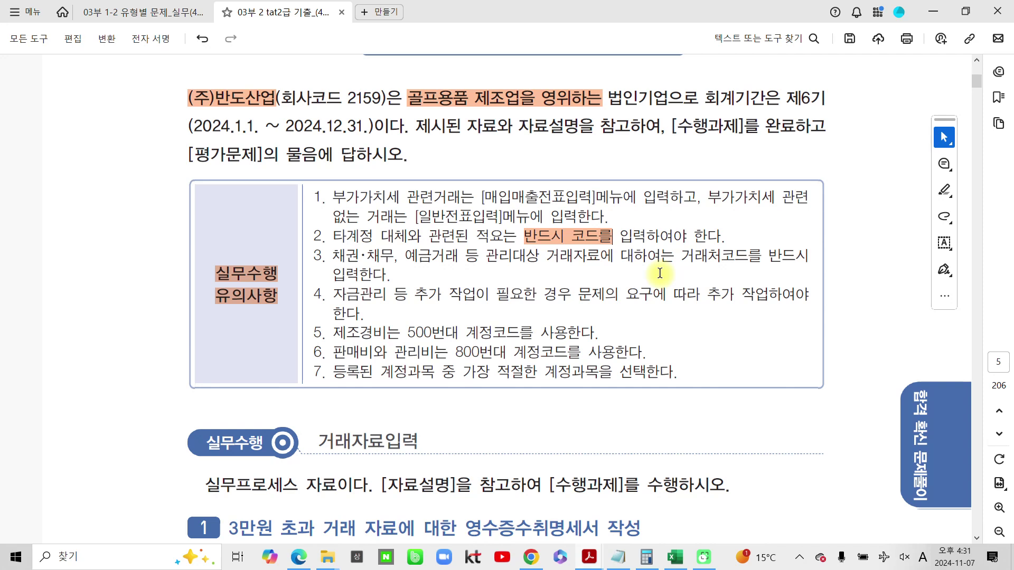
# Highlight the word 거래처코드 in item 3 of the instructions
pyautogui.click(574, 244)
pyautogui.moveTo(681, 258); pyautogui.dragTo(756, 257)
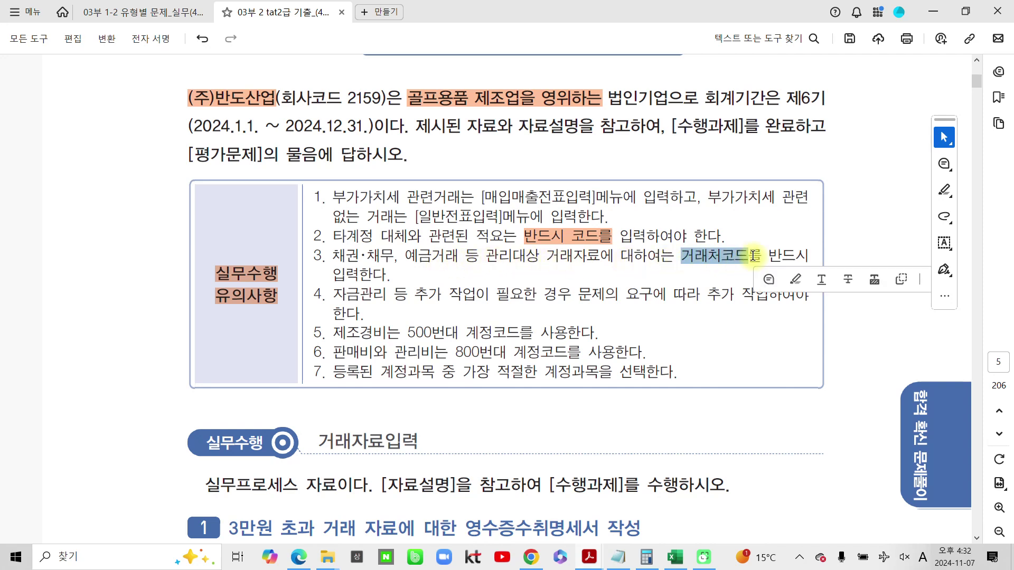
pyautogui.click(785, 279)
# Highlight the phrases 추가 작업하여야 and 문제의 요구에 in item 4 of the instructions
pyautogui.scroll(-1, 367, 317)
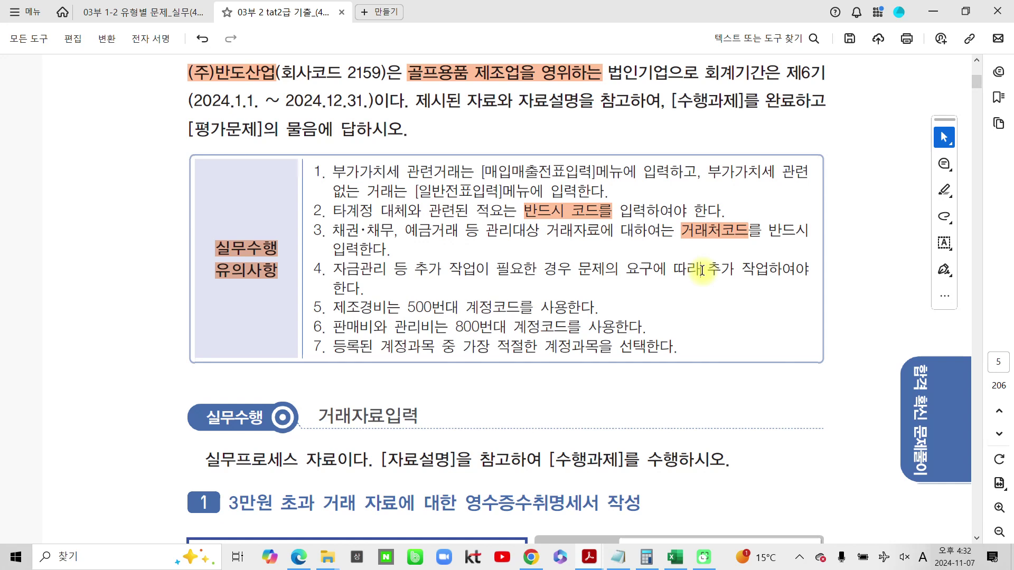
pyautogui.moveTo(701, 270); pyautogui.dragTo(746, 270)
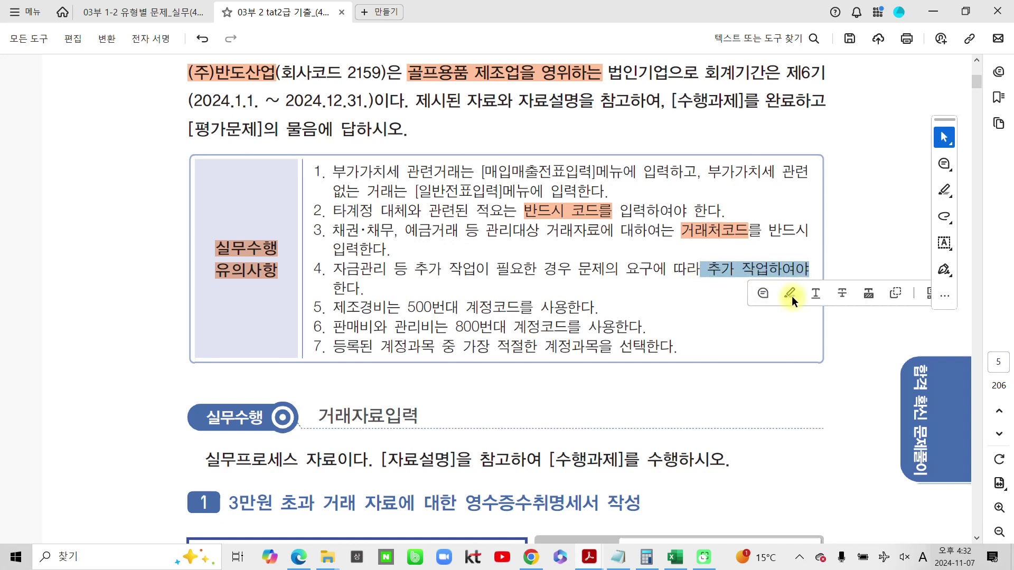
pyautogui.click(792, 291)
pyautogui.moveTo(581, 271); pyautogui.dragTo(666, 270)
pyautogui.click(679, 295)
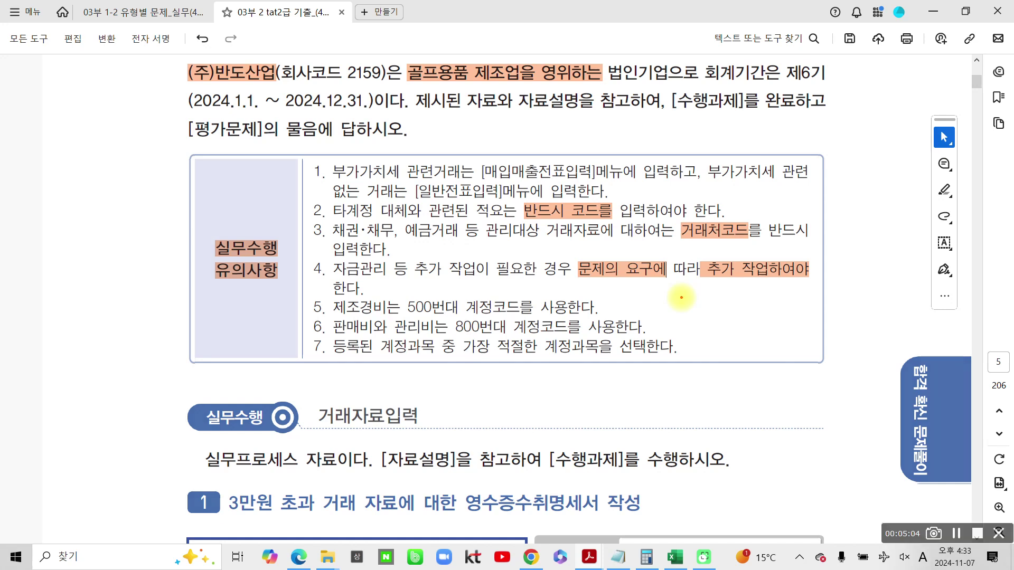
# Circle 추가 작업하여야 in red, handwrite a boxed F3 beneath it, and clear the screen drawing
pyautogui.moveTo(697, 271)
pyautogui.mouseDown()
pyautogui.moveTo(789, 251)
pyautogui.moveTo(772, 299)
pyautogui.moveTo(729, 339)
pyautogui.moveTo(755, 325)
pyautogui.mouseUp()
pyautogui.moveTo(755, 315)
pyautogui.mouseDown()
pyautogui.moveTo(754, 331)
pyautogui.moveTo(786, 348)
pyautogui.moveTo(763, 350)
pyautogui.mouseUp()
pyautogui.moveTo(726, 286)
pyautogui.mouseDown()
pyautogui.moveTo(837, 378)
pyautogui.moveTo(711, 288)
pyautogui.mouseUp()
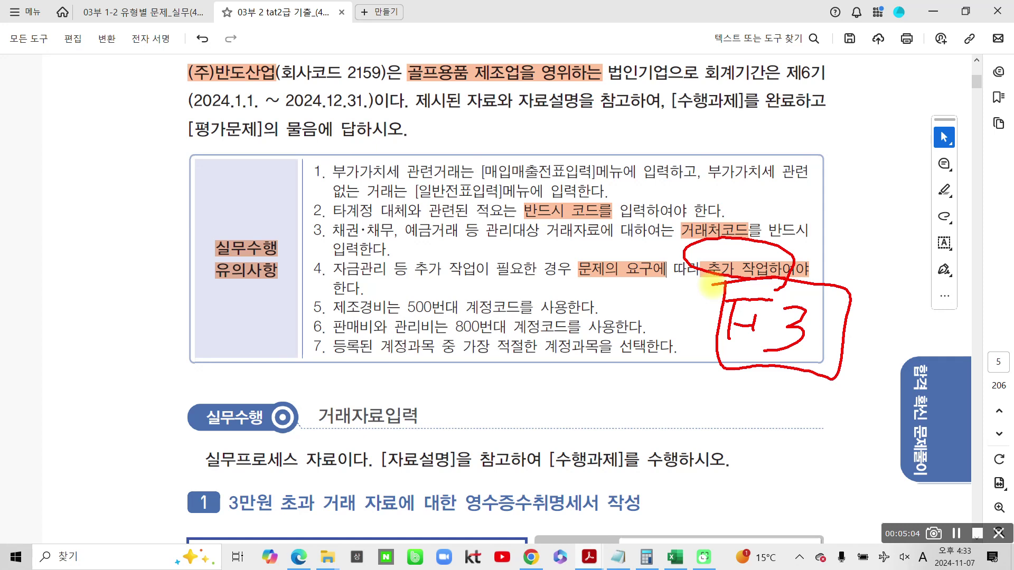
pyautogui.press('Escape')
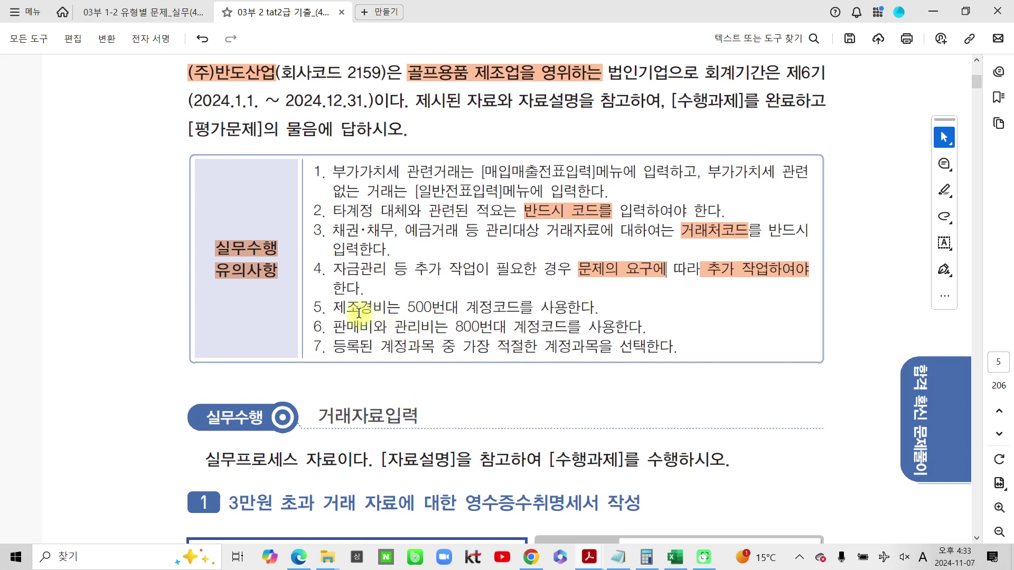
# Highlight 제조경비는 500번대 in item 5 and 판매비와 관리비는 800번대 in item 6
pyautogui.moveTo(334, 311); pyautogui.dragTo(456, 308)
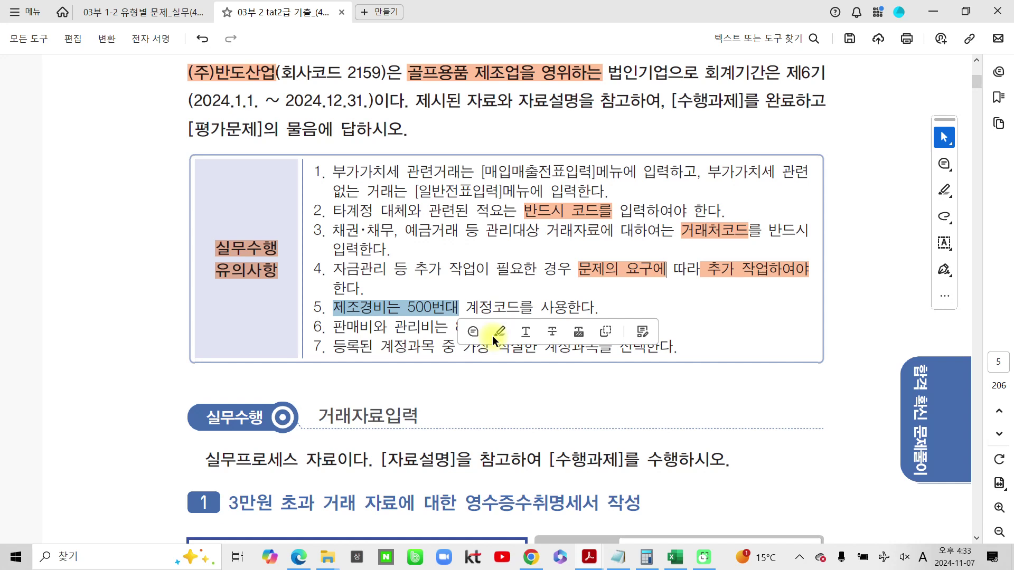
pyautogui.click(496, 338)
pyautogui.moveTo(334, 327); pyautogui.dragTo(506, 327)
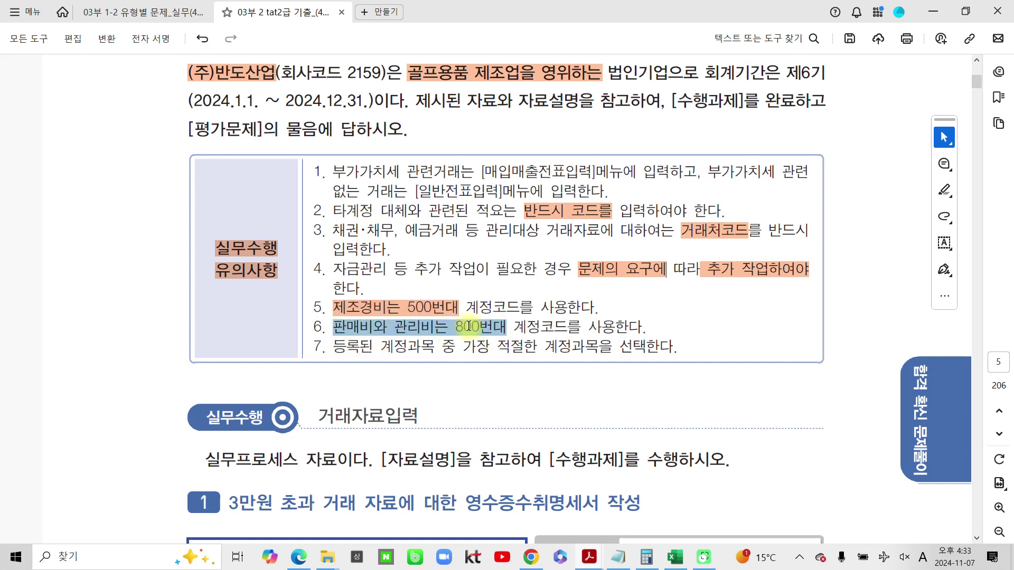
pyautogui.click(511, 353)
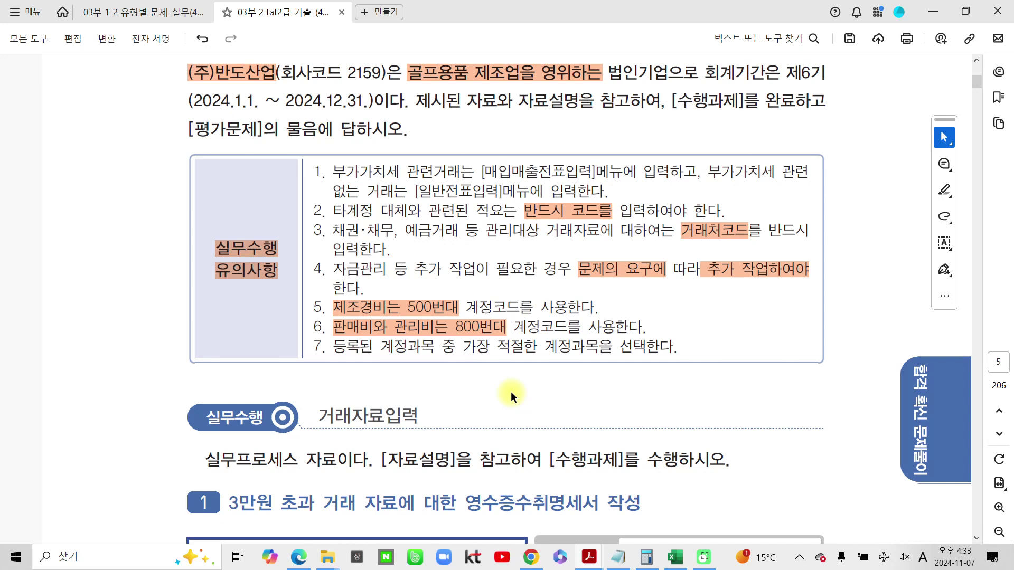
# Draw a red check mark beside item 5 and circle 제조업을 in the introduction and 500번대 in that item
pyautogui.hotkey('ctrl', '2')
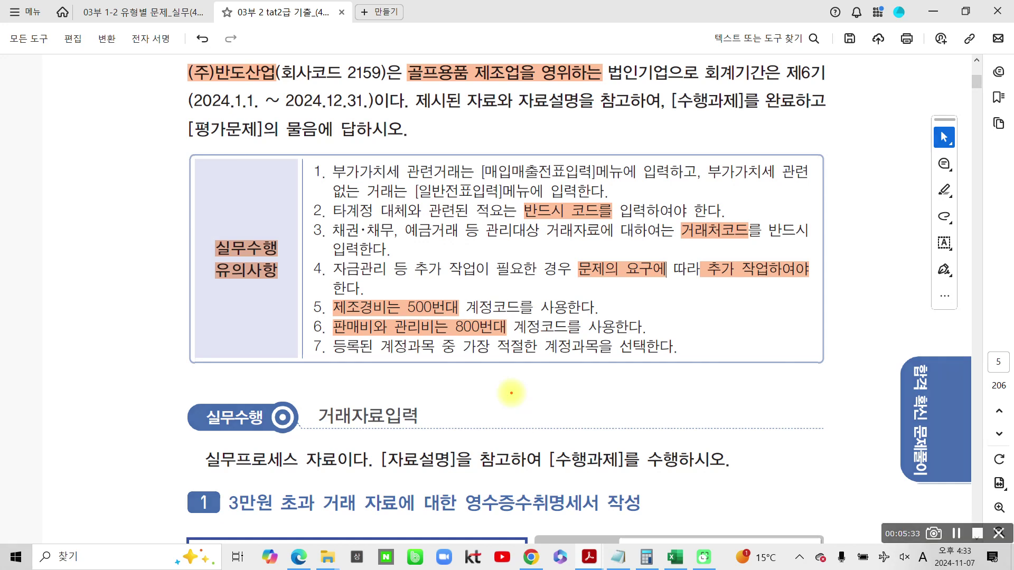
pyautogui.moveTo(308, 304); pyautogui.dragTo(323, 290)
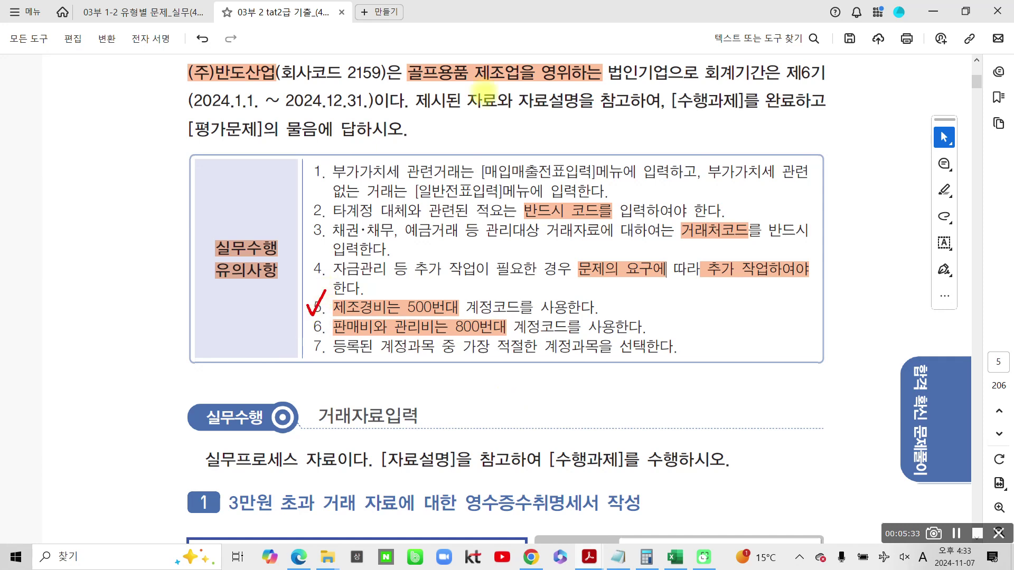
pyautogui.moveTo(470, 79); pyautogui.dragTo(509, 120)
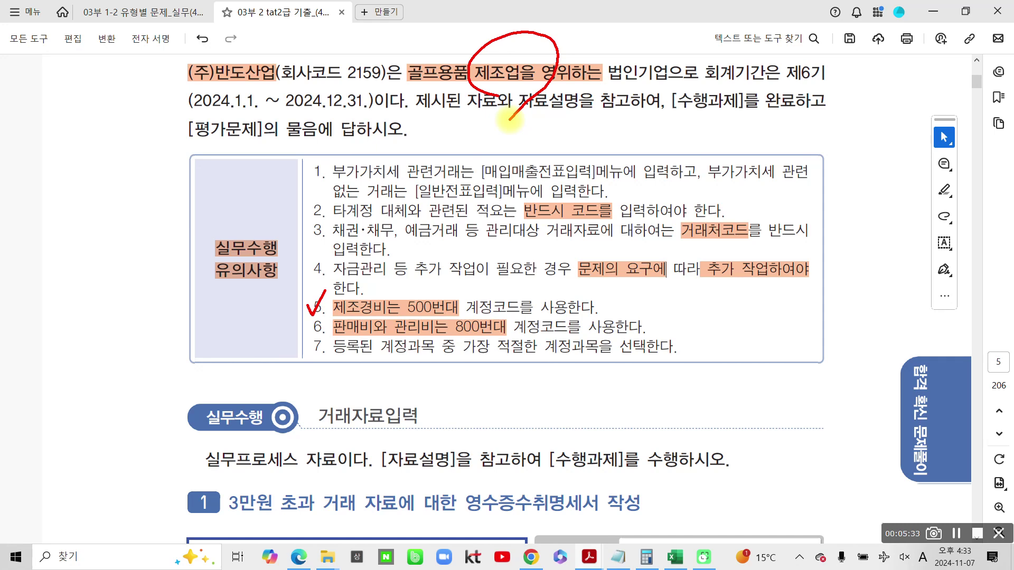
pyautogui.moveTo(411, 285)
pyautogui.mouseDown()
pyautogui.moveTo(473, 309)
pyautogui.moveTo(395, 296)
pyautogui.mouseUp()
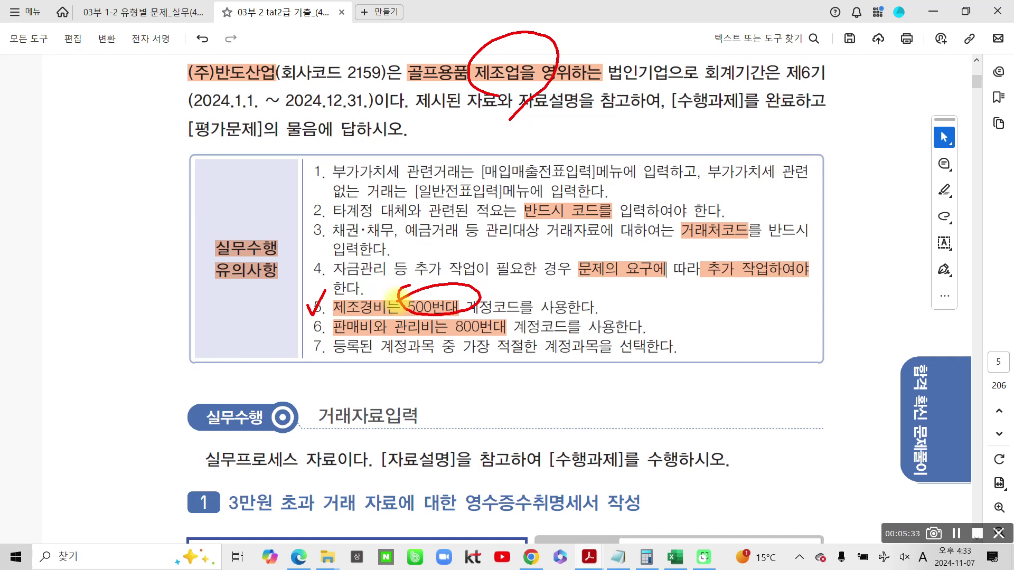
pyautogui.moveTo(436, 322)
pyautogui.mouseDown()
pyautogui.moveTo(507, 346)
pyautogui.moveTo(465, 312)
pyautogui.moveTo(440, 320)
pyautogui.mouseUp()
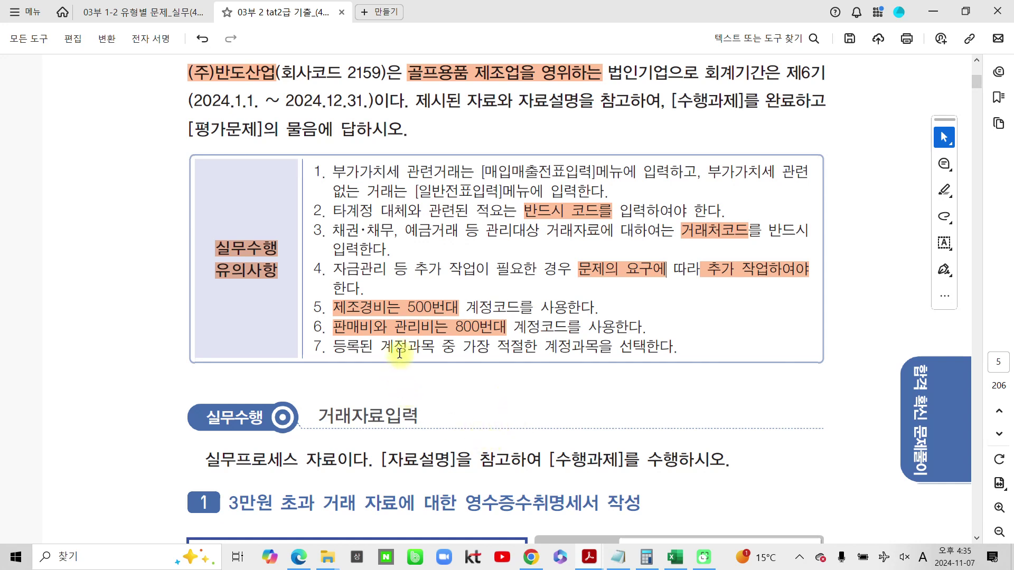
# Highlight the phrase 가장 적절한 계정과목을 in item 7 of the instructions
pyautogui.scroll(-3, 369, 338)
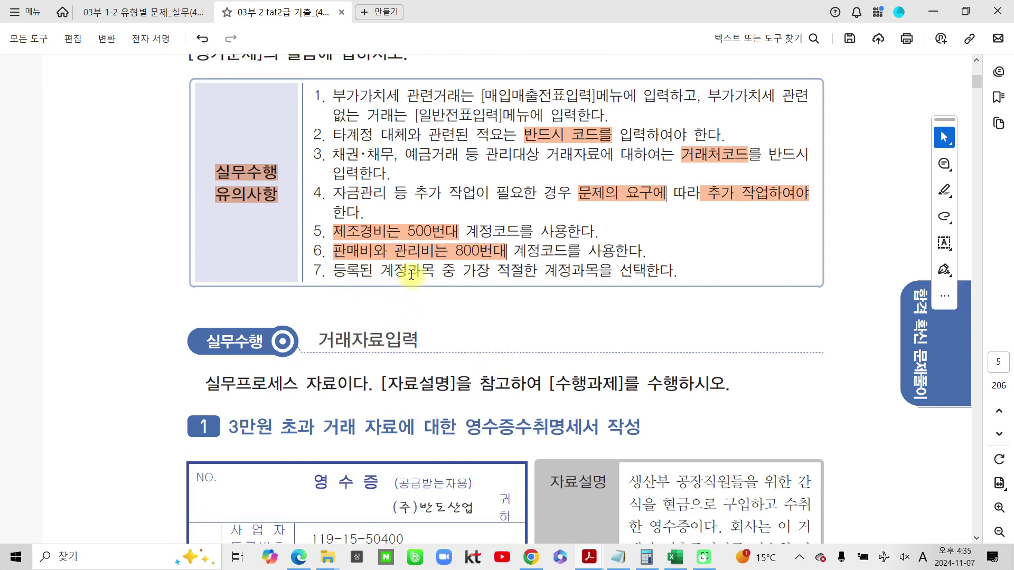
pyautogui.moveTo(464, 271); pyautogui.dragTo(611, 272)
pyautogui.click(622, 299)
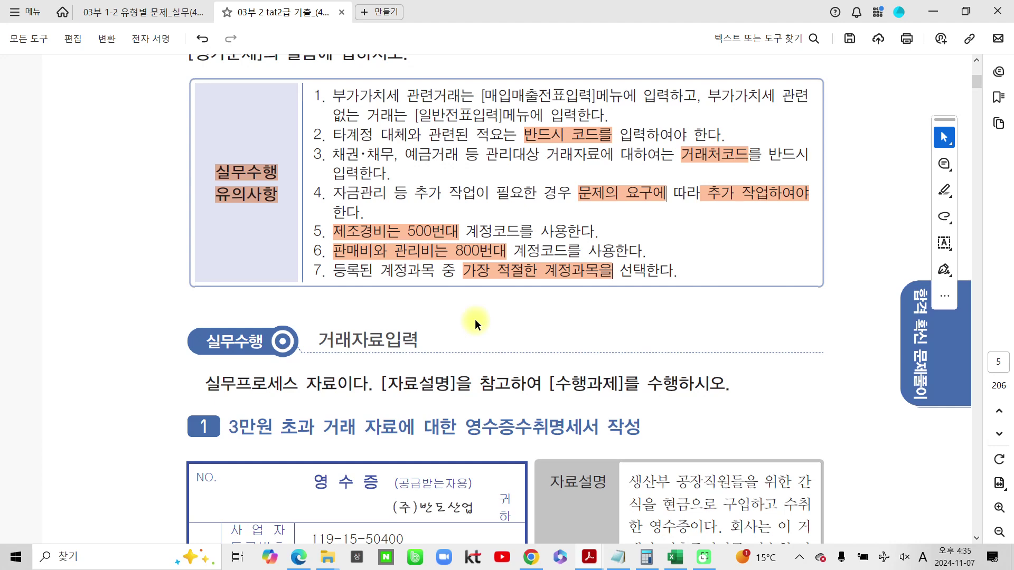
# Highlight the section heading 거래자료입력 beside the 실무수행 label
pyautogui.scroll(-3, 236, 388)
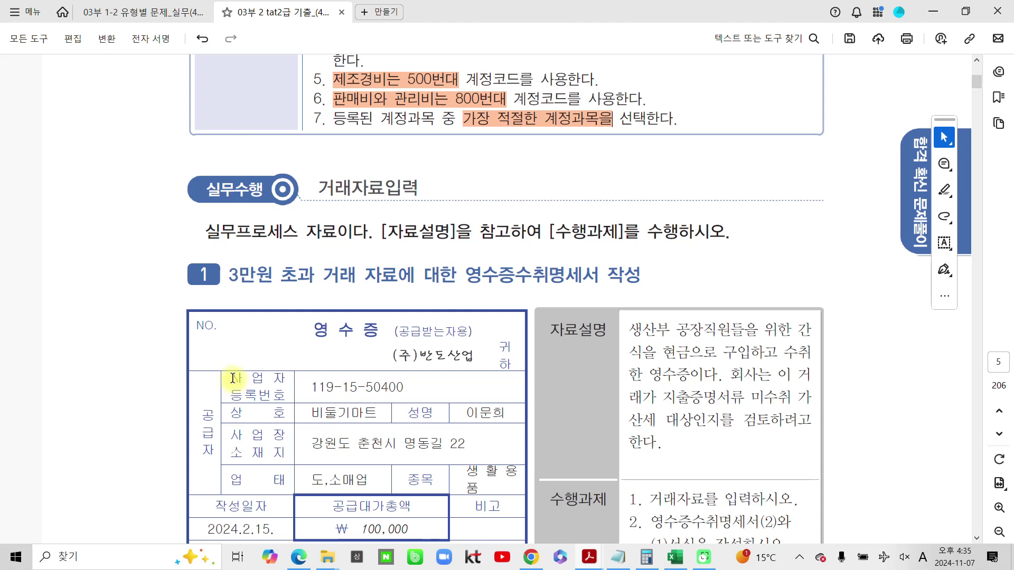
pyautogui.scroll(3, 236, 370)
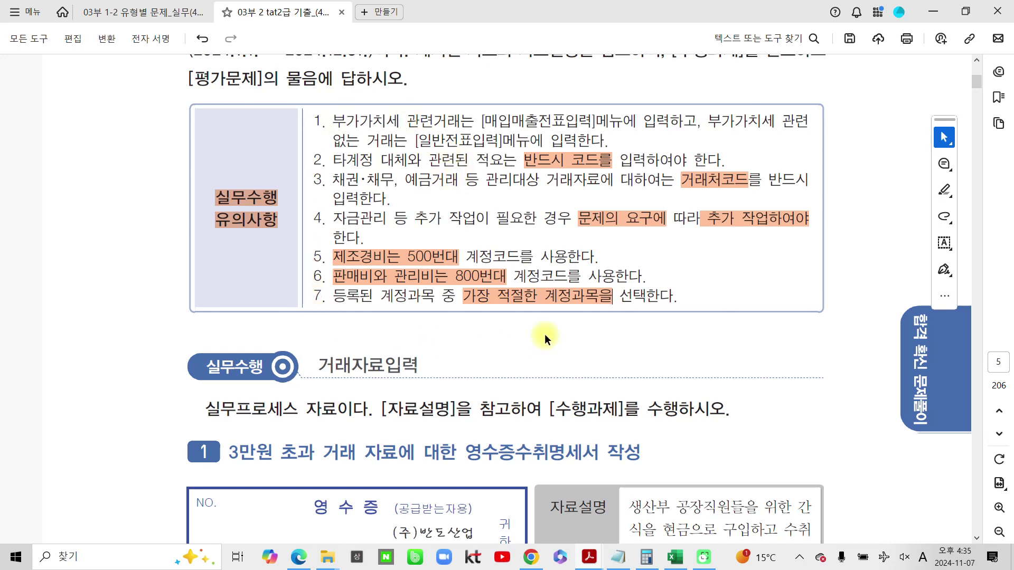
pyautogui.scroll(-3, 415, 367)
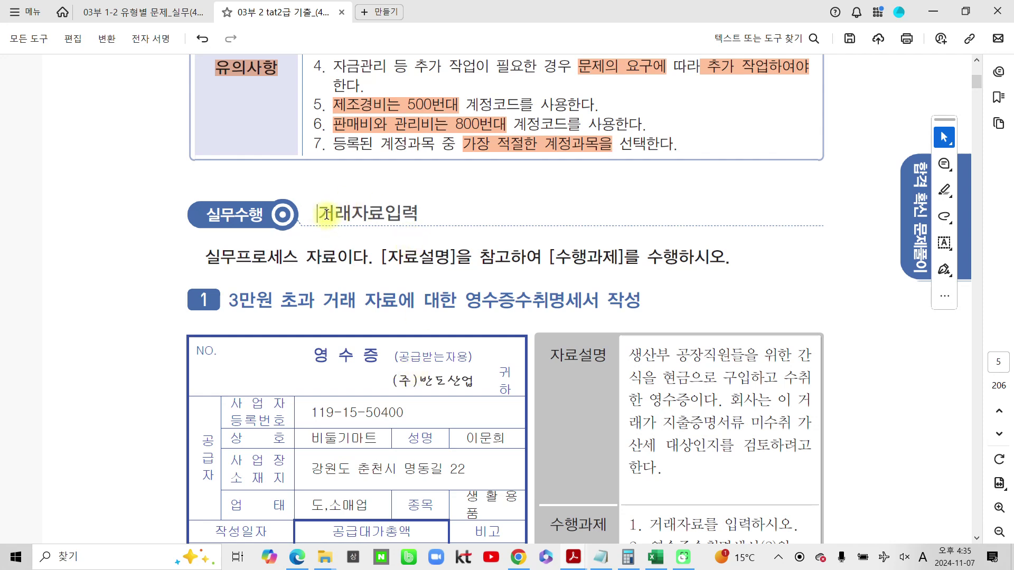
pyautogui.moveTo(317, 213); pyautogui.dragTo(411, 211)
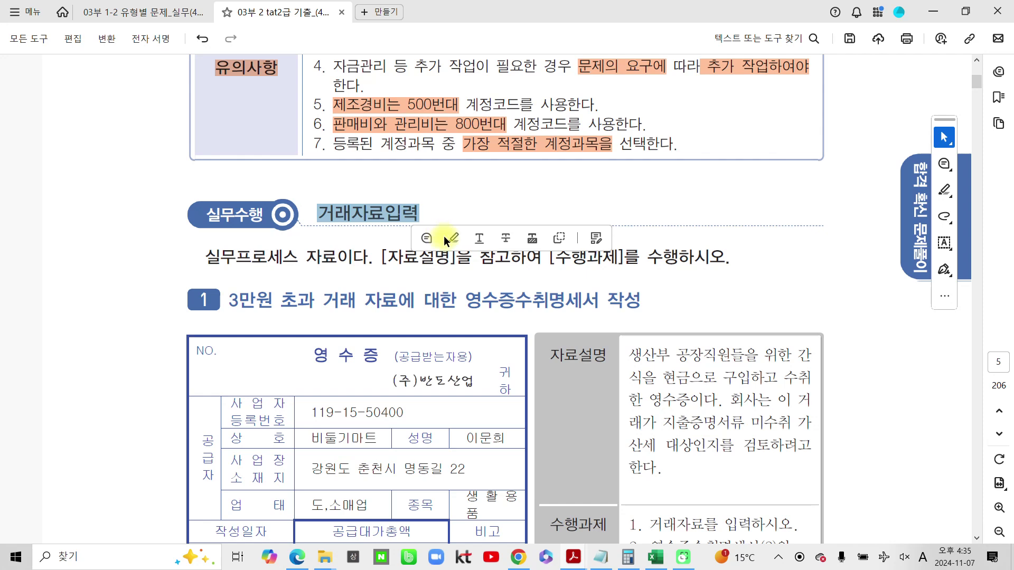
pyautogui.click(444, 235)
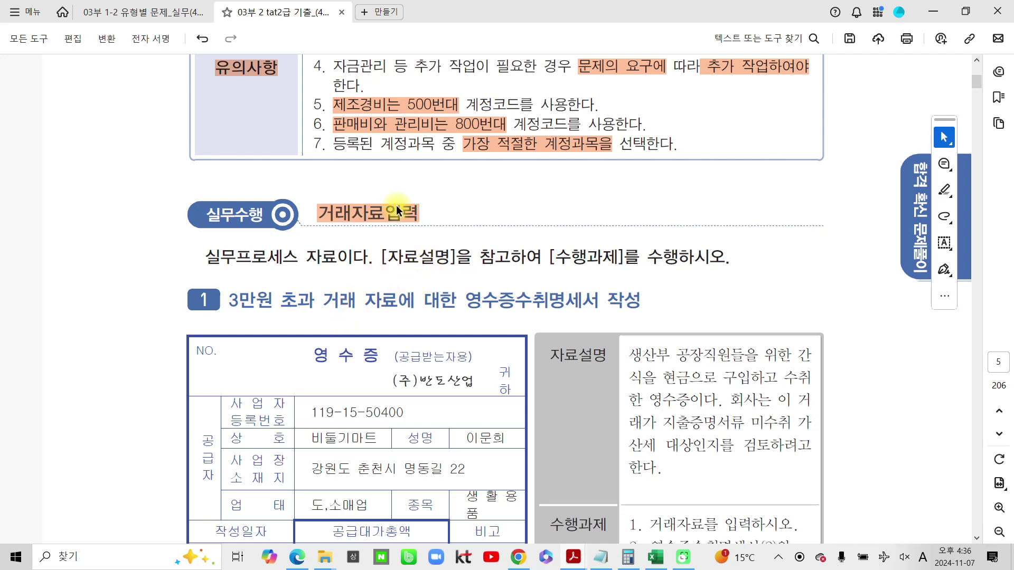
# Highlight the title 영수증 on the receipt in problem 1
pyautogui.scroll(-1, 358, 313)
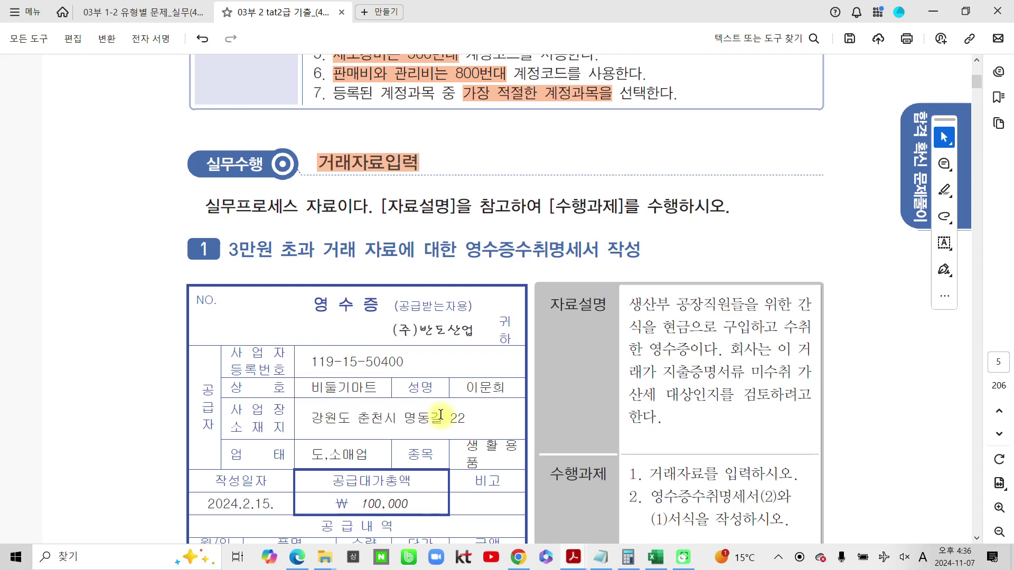
pyautogui.scroll(-3, 421, 452)
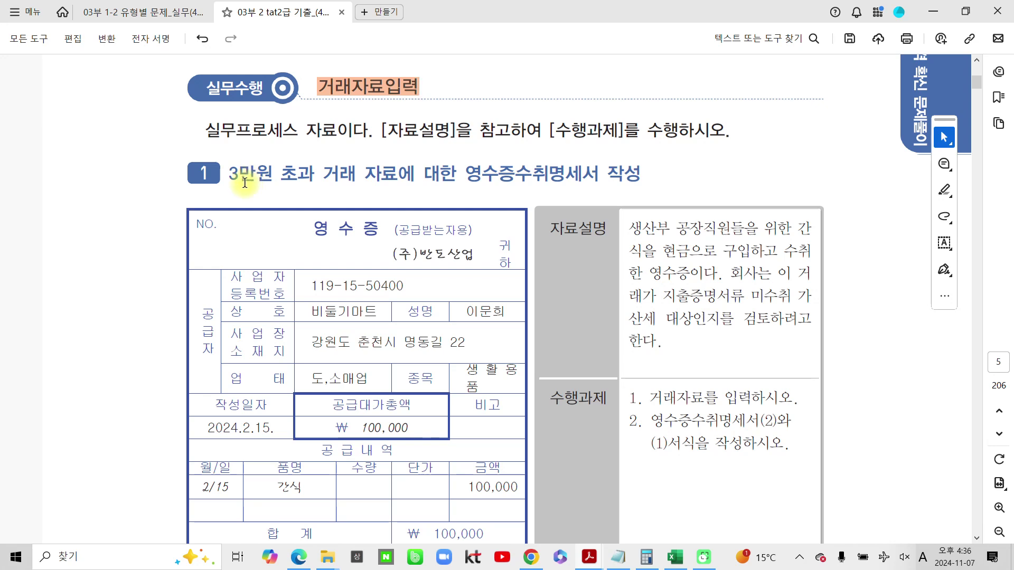
pyautogui.moveTo(315, 228); pyautogui.dragTo(367, 226)
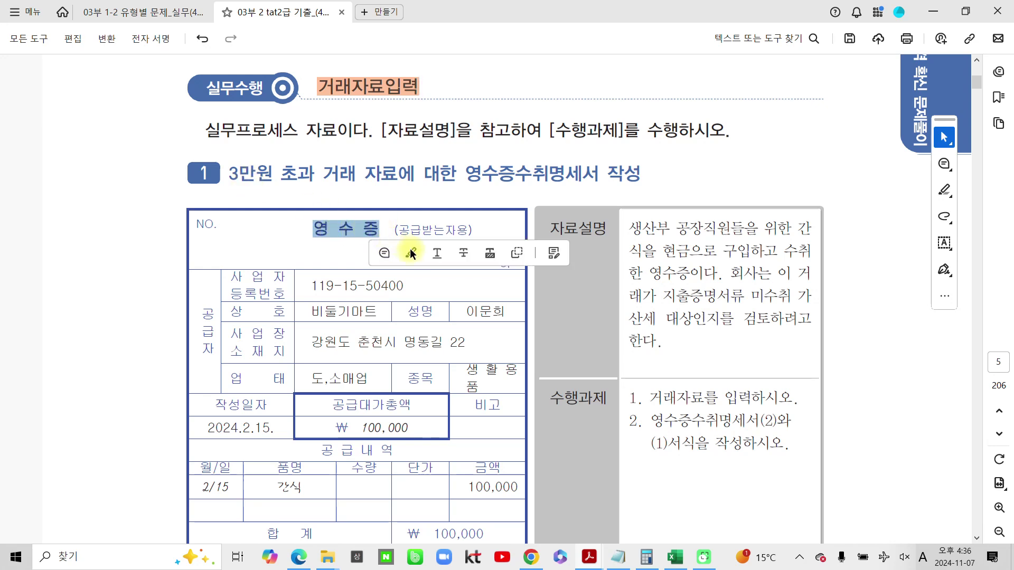
pyautogui.click(411, 253)
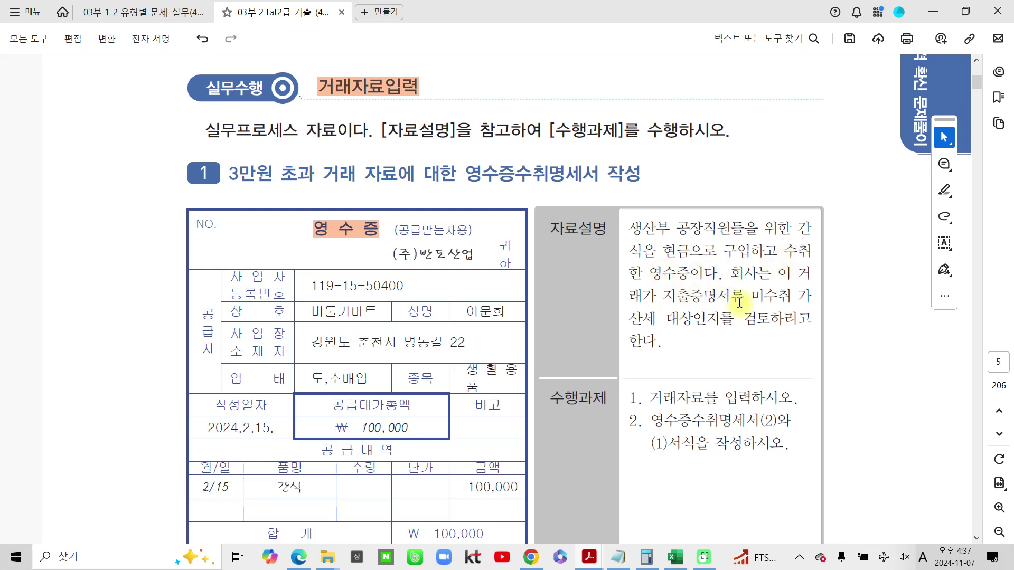
# Highlight the city name in the supplier's address and the 100,000 amount on the receipt's 간식 line
pyautogui.scroll(-2, 740, 317)
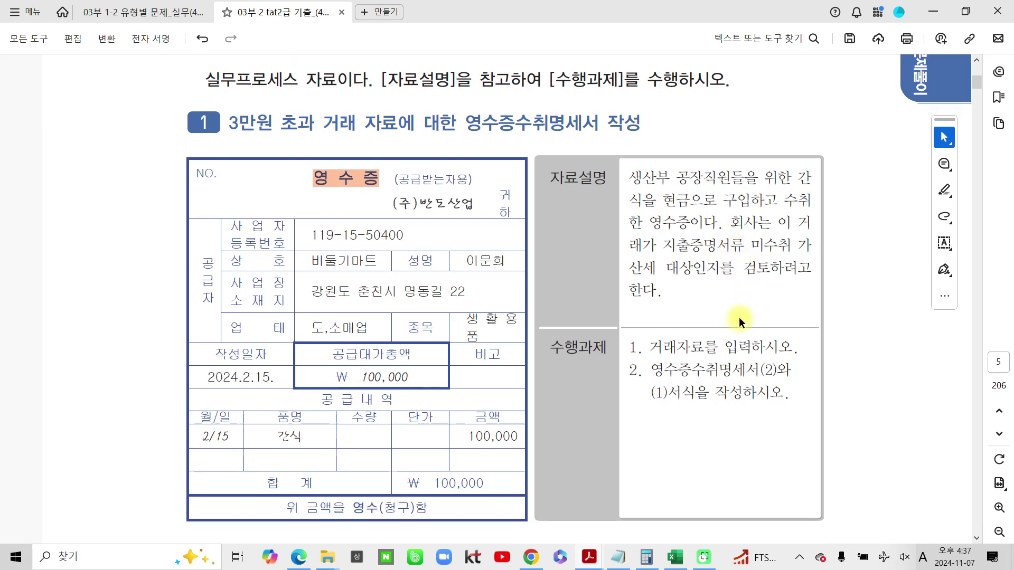
pyautogui.scroll(-2, 739, 320)
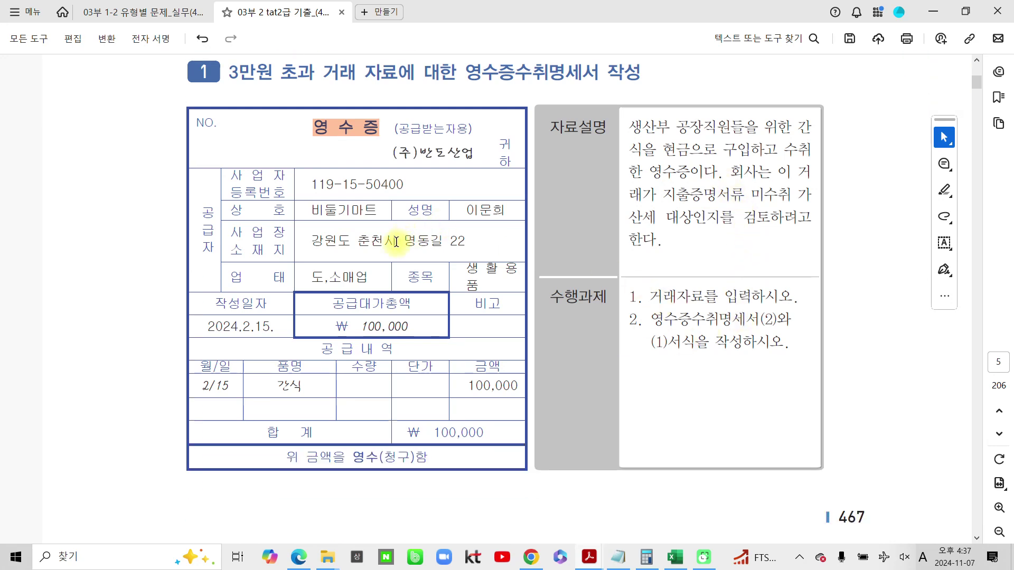
pyautogui.moveTo(357, 242); pyautogui.dragTo(397, 243)
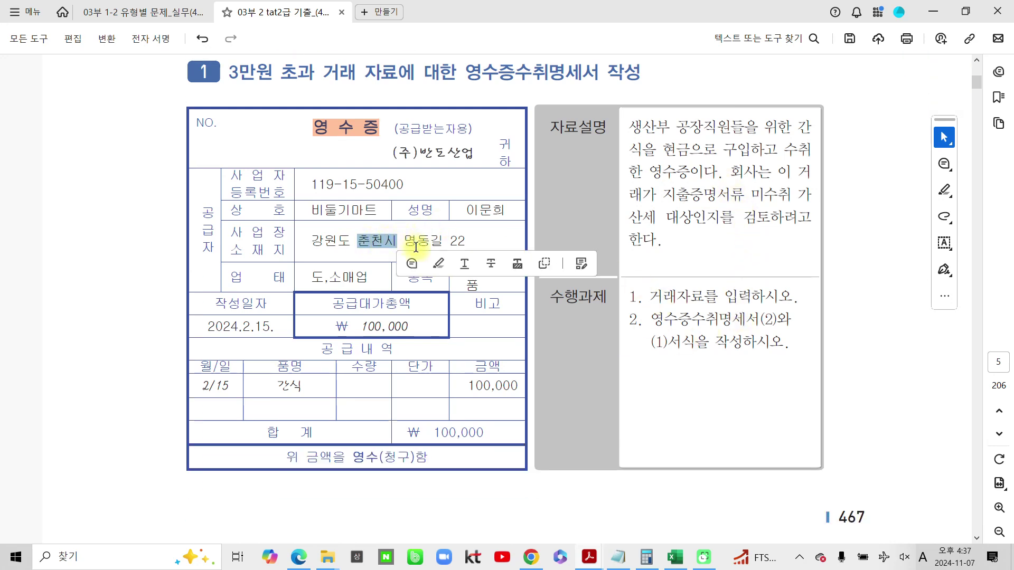
pyautogui.click(438, 264)
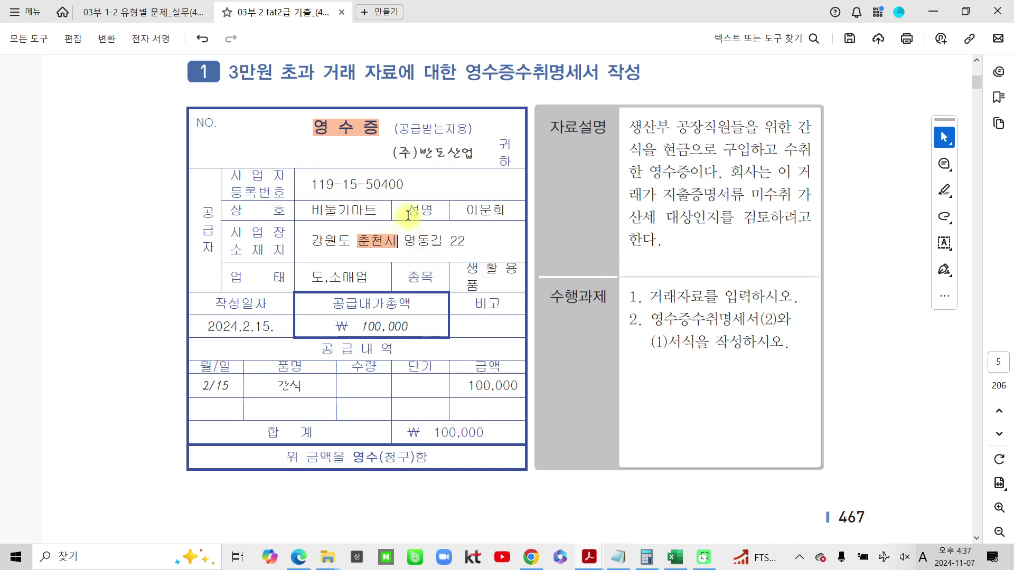
pyautogui.click(464, 387)
pyautogui.moveTo(464, 387); pyautogui.dragTo(520, 388)
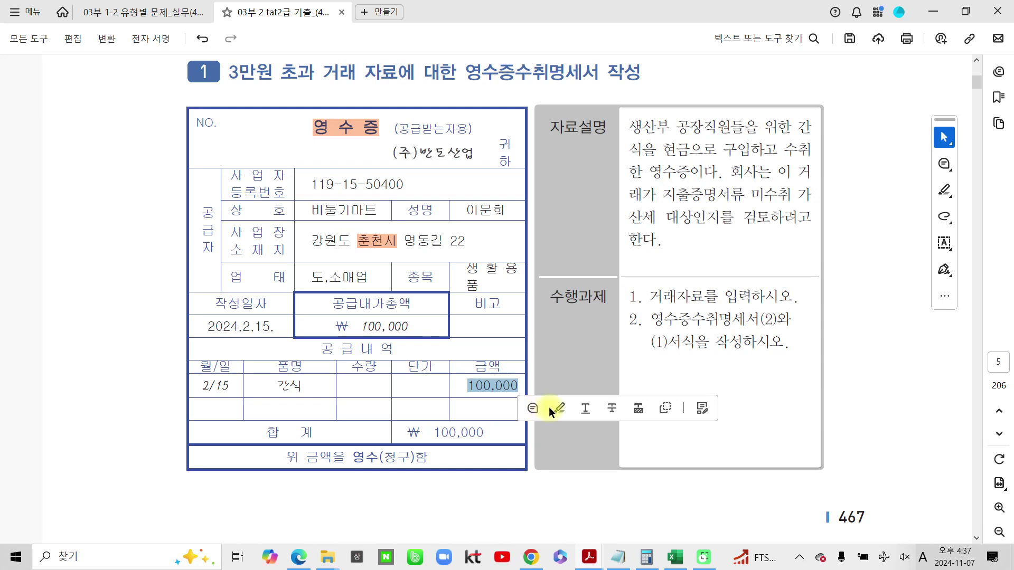
pyautogui.click(552, 410)
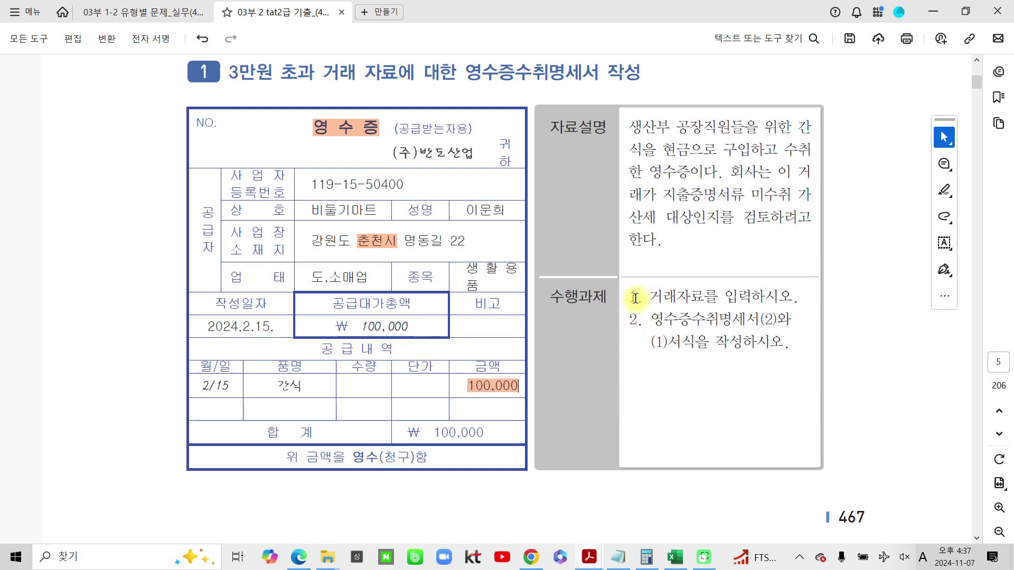
# In the 수행과제 box, highlight 1. 거래자료를 and the whole of task 2, 영수증수취명세서(2)와 (1)서식을 작성하시오
pyautogui.moveTo(635, 298); pyautogui.dragTo(718, 299)
pyautogui.click(748, 321)
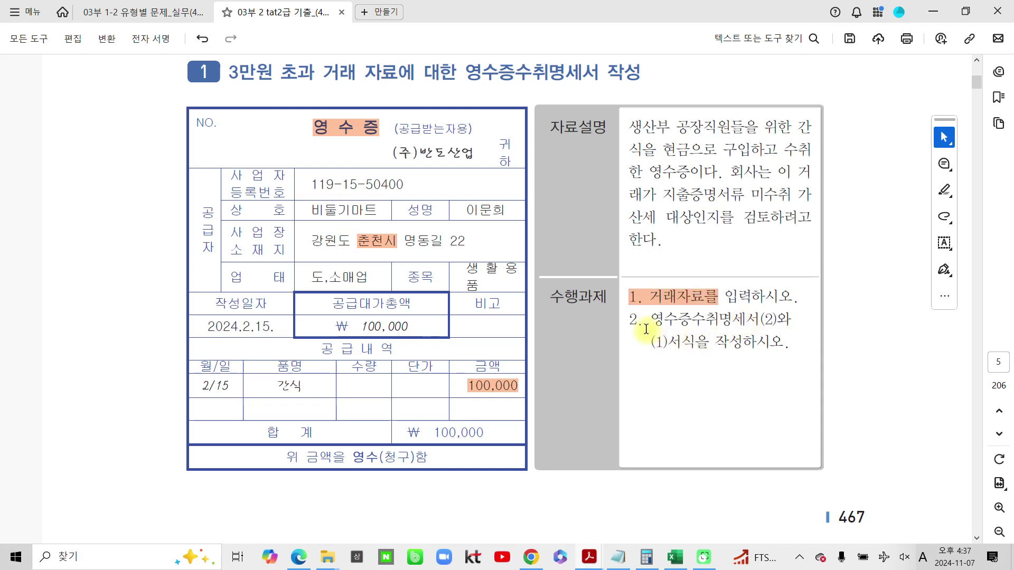
pyautogui.moveTo(629, 320); pyautogui.dragTo(755, 344)
pyautogui.click(781, 322)
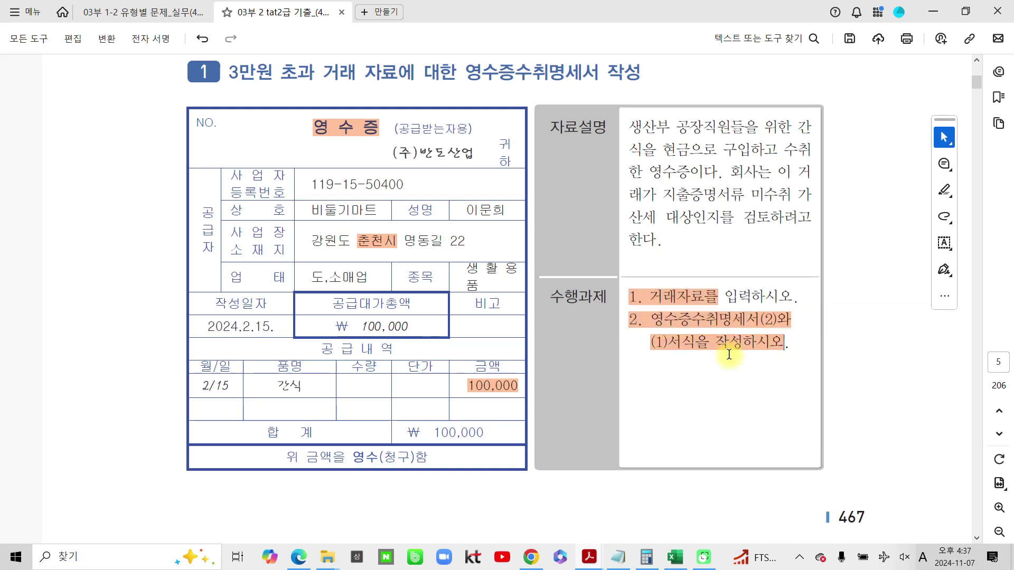
# Highlight the word 현금 in the 자료설명 text of problem 1
pyautogui.scroll(1, 734, 367)
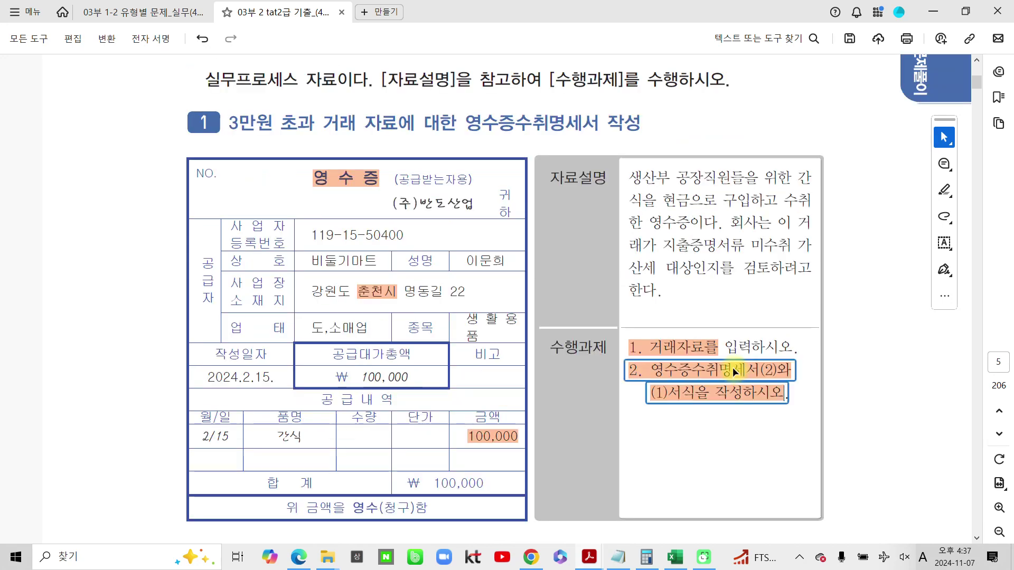
pyautogui.moveTo(662, 199); pyautogui.dragTo(690, 199)
pyautogui.click(736, 224)
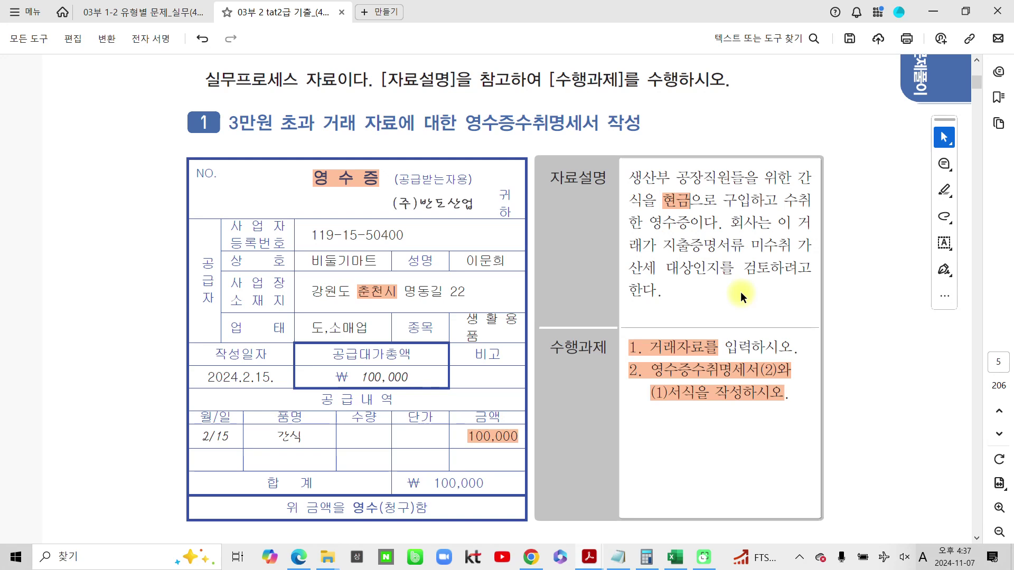
# Underline 위한 간식을 and circle 생산부 공장 in red in the 자료설명 text, and clear the screen drawing
pyautogui.hotkey('ctrl', '2')
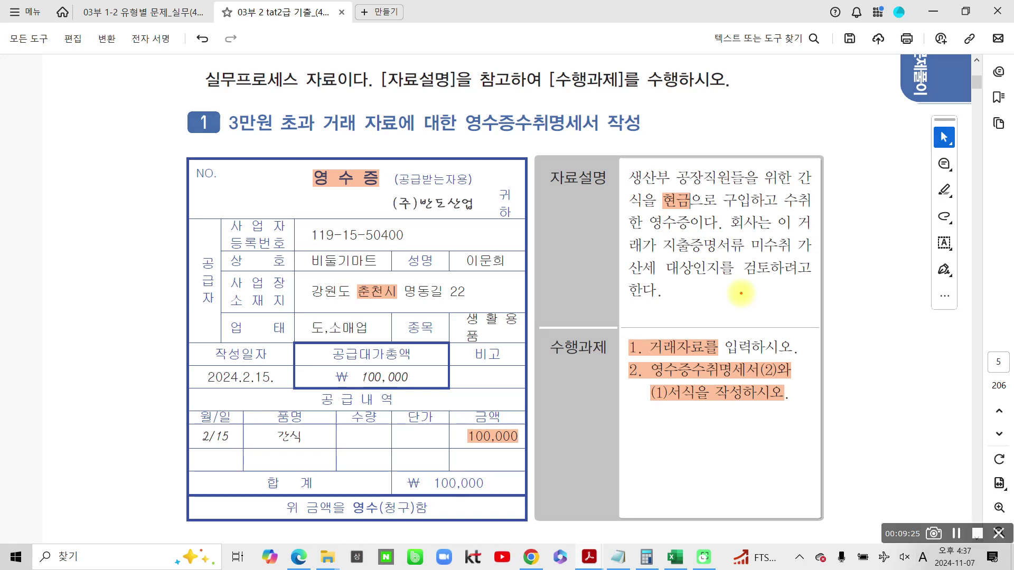
pyautogui.moveTo(722, 193); pyautogui.dragTo(816, 188)
pyautogui.moveTo(607, 207); pyautogui.dragTo(664, 211)
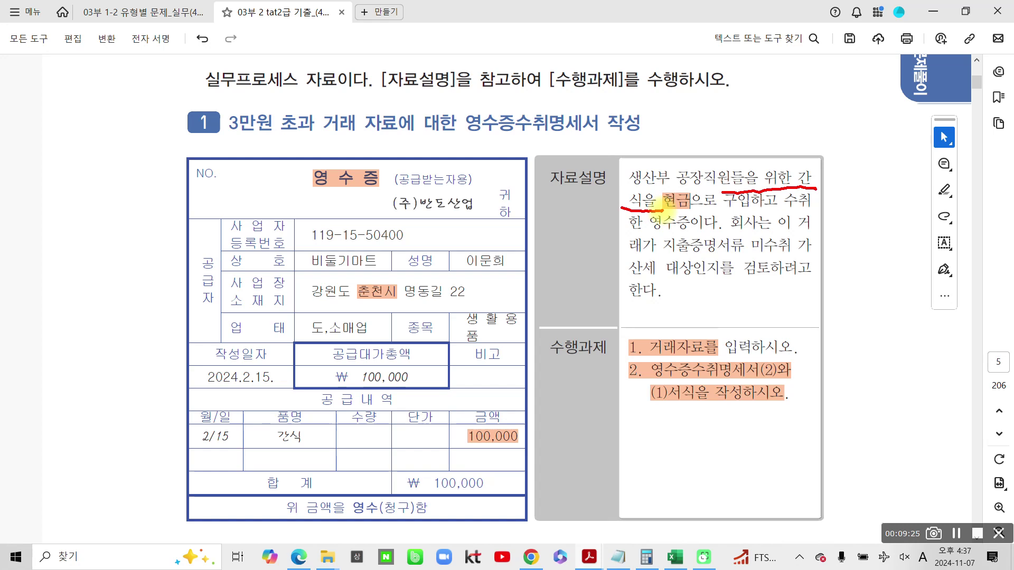
pyautogui.moveTo(707, 180)
pyautogui.mouseDown()
pyautogui.moveTo(641, 156)
pyautogui.moveTo(697, 201)
pyautogui.mouseUp()
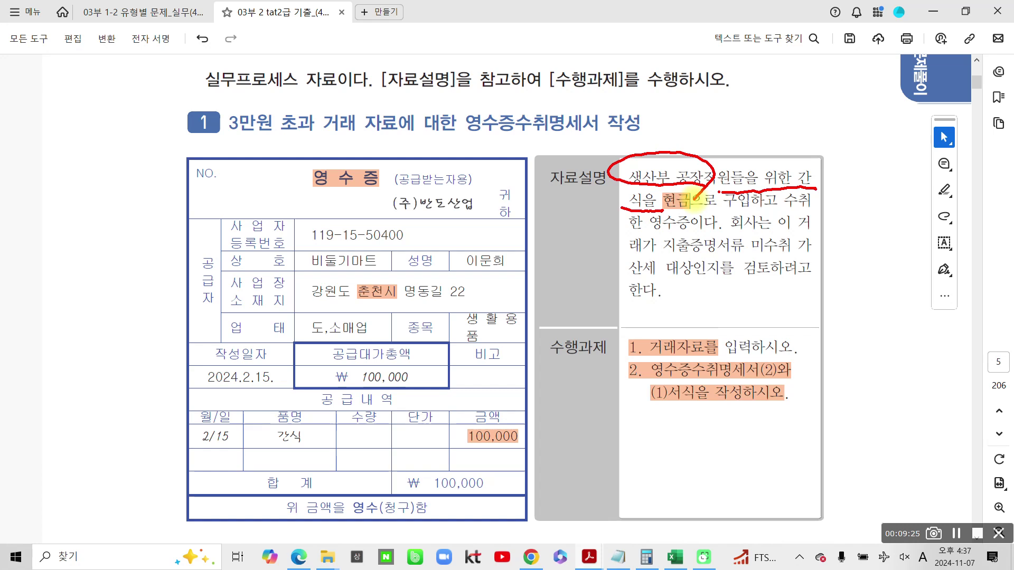
pyautogui.moveTo(781, 110)
pyautogui.mouseDown()
pyautogui.moveTo(756, 152)
pyautogui.moveTo(788, 143)
pyautogui.moveTo(802, 155)
pyautogui.mouseUp()
pyautogui.press('Escape')
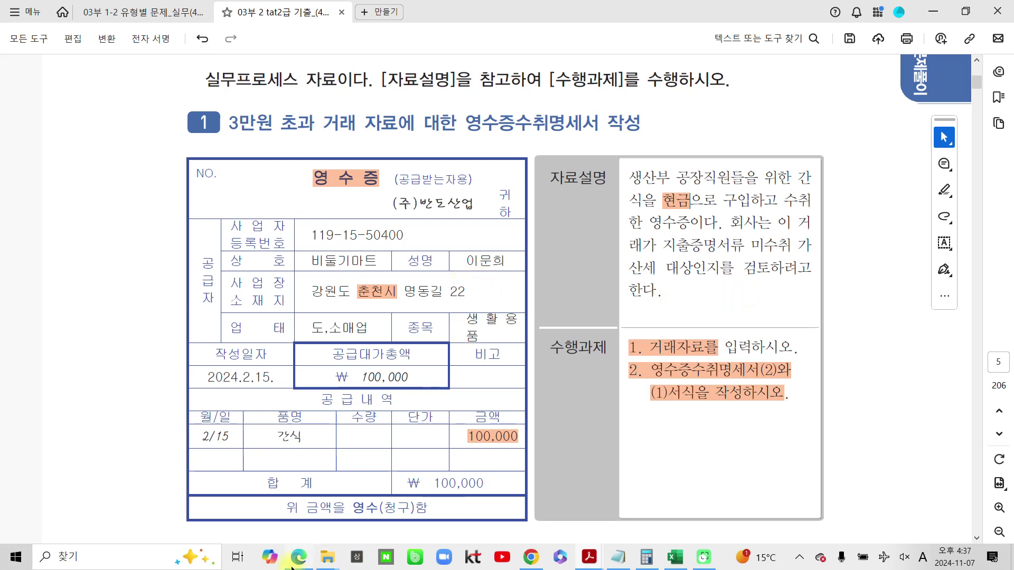
# Switch to the 2024 TAT 2급 File Explorer window and find the NIPCPA_ADB folders on the OS (C:) drive
pyautogui.moveTo(327, 559)
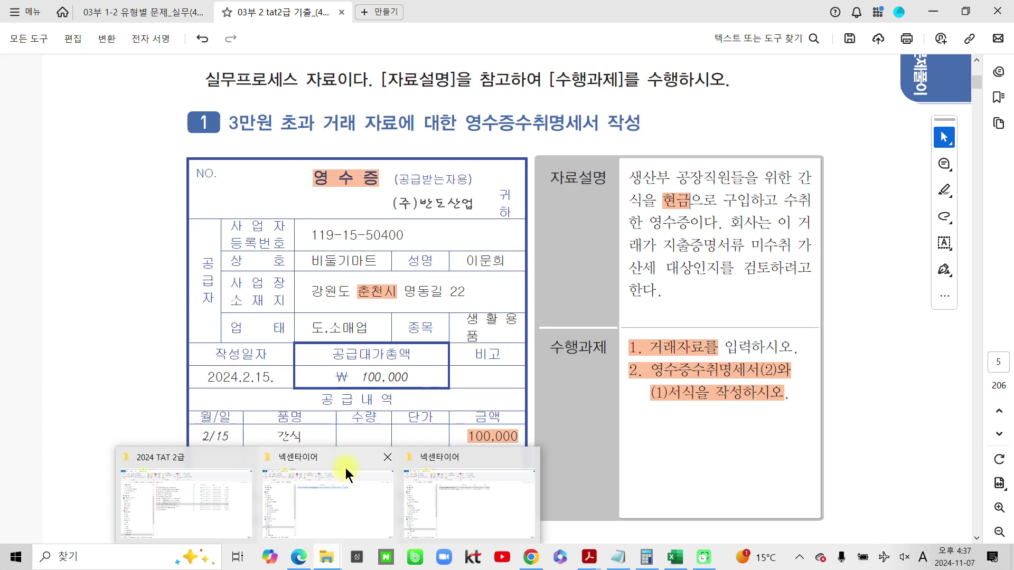
pyautogui.click(170, 500)
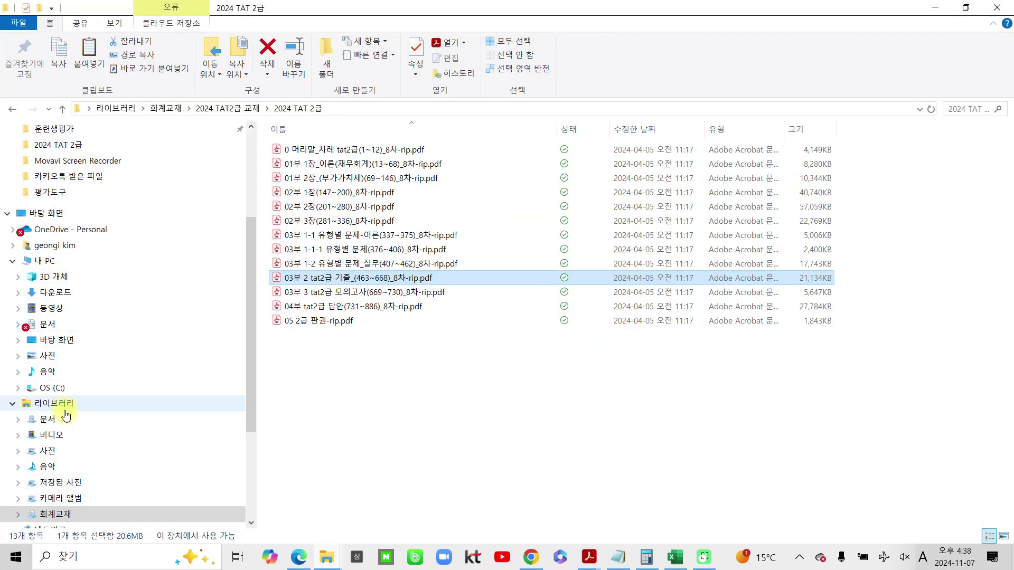
pyautogui.click(58, 388)
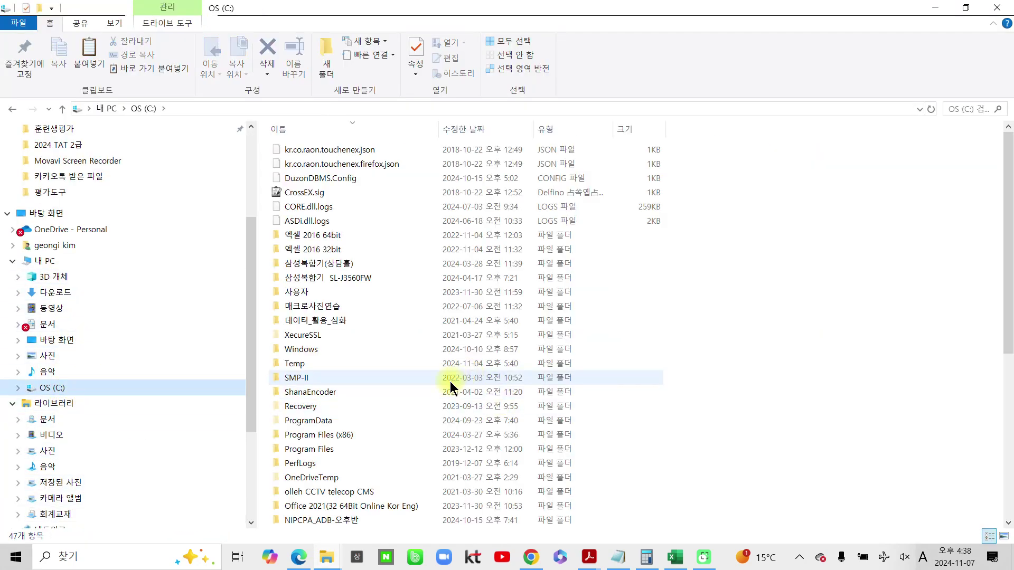
pyautogui.scroll(-7, 450, 386)
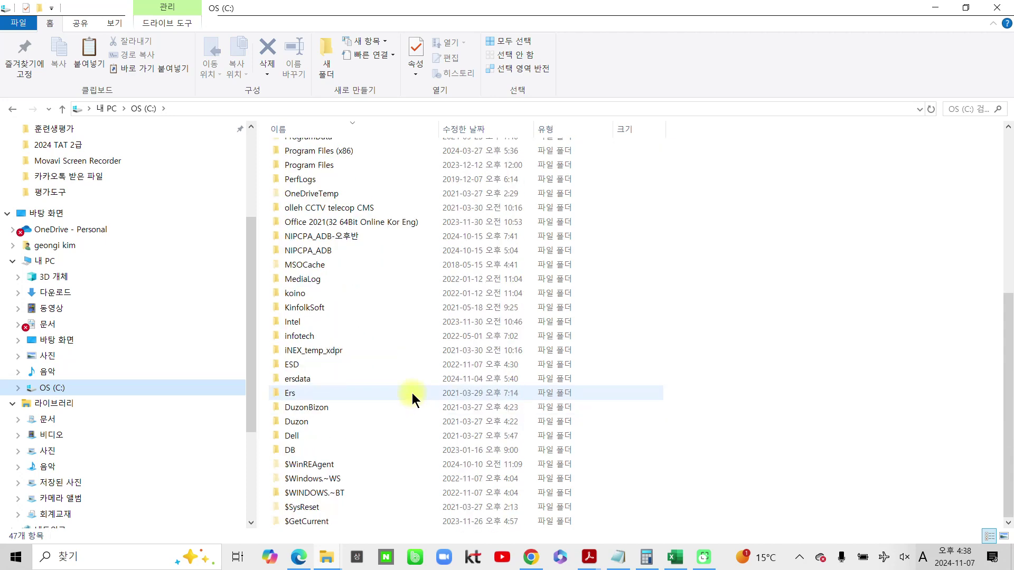
# Rename the NIPCPA_ADB folder as NIPCPA_ADB-야간반
pyautogui.scroll(2, 410, 398)
pyautogui.click(348, 328)
pyautogui.click(348, 328)
pyautogui.click(346, 332)
pyautogui.write('-')
pyautogui.press('Hangul')
pyautogui.write('야간바ㄴ')
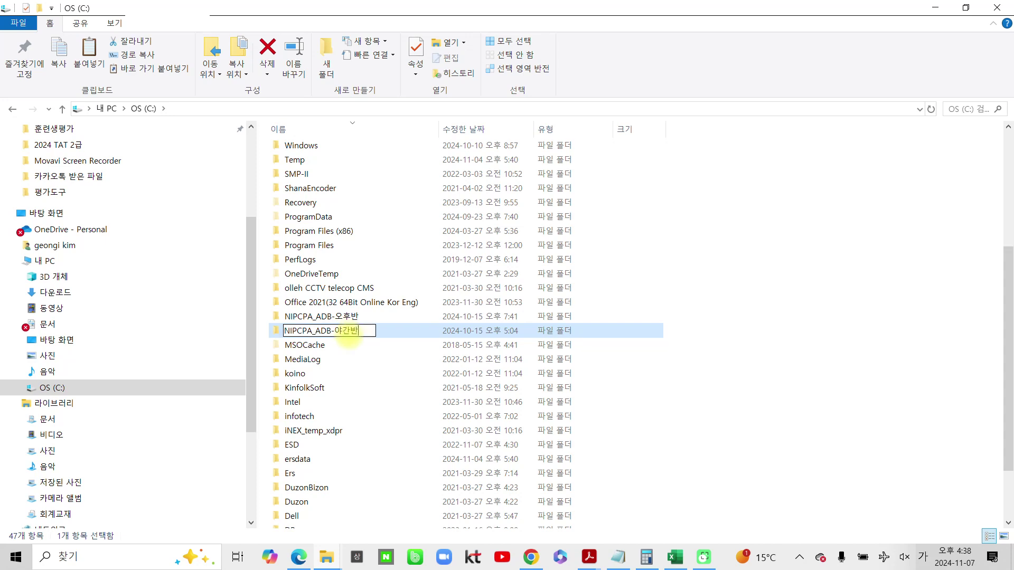
pyautogui.press('Return')
# Remove the 오후반 ending from the name of the NIPCPA_ADB-오후반 folder
pyautogui.click(364, 319)
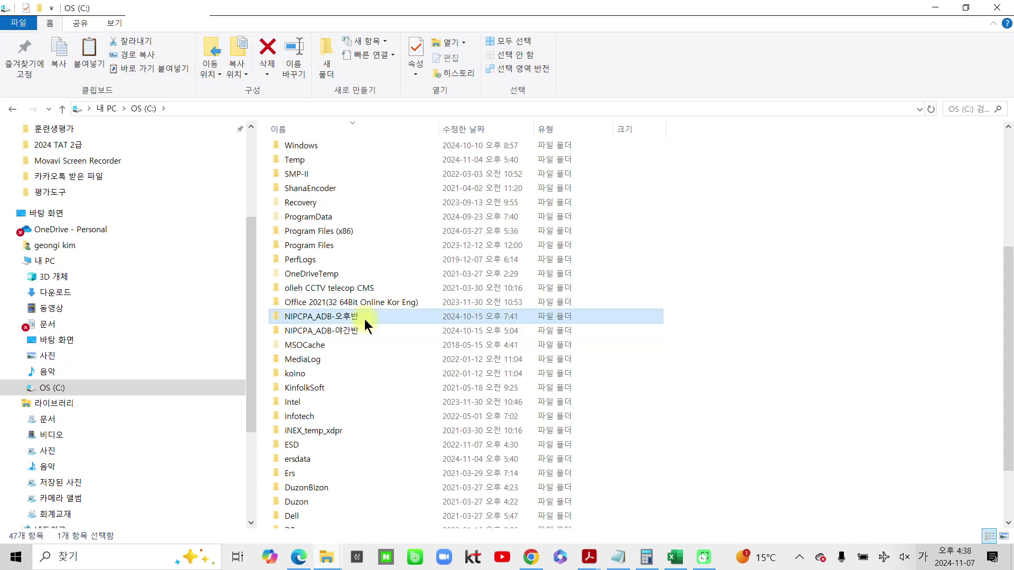
pyautogui.click(364, 319)
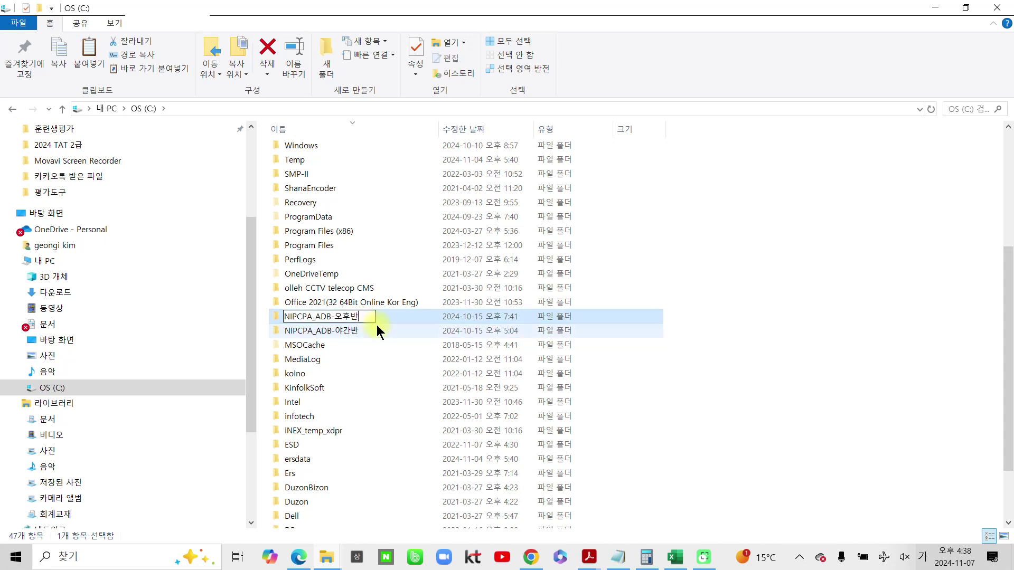
pyautogui.press('BackSpace')
pyautogui.press('BackSpace')
pyautogui.press('BackSpace')
# Launch the AT자격시험 더존 Smart A program for (주)반도산업 [기출 59회] and open the full 회계 menu
pyautogui.click(18, 562)
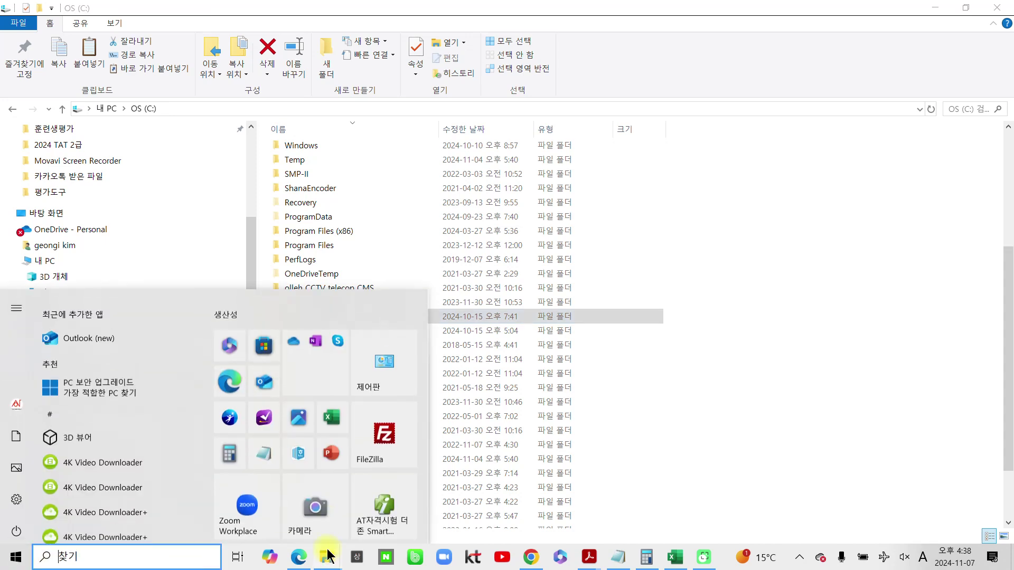
pyautogui.click(372, 501)
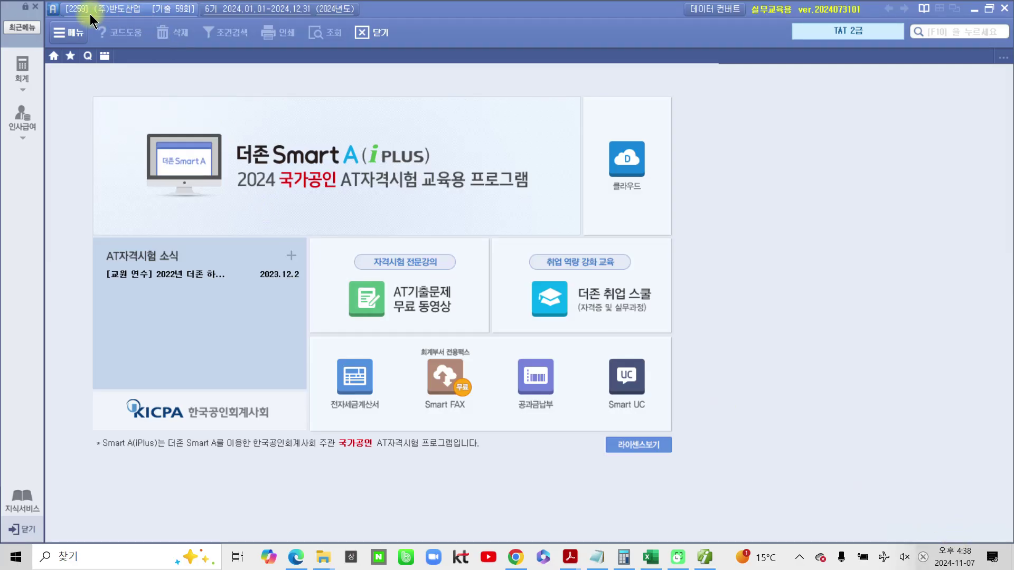
pyautogui.click(18, 76)
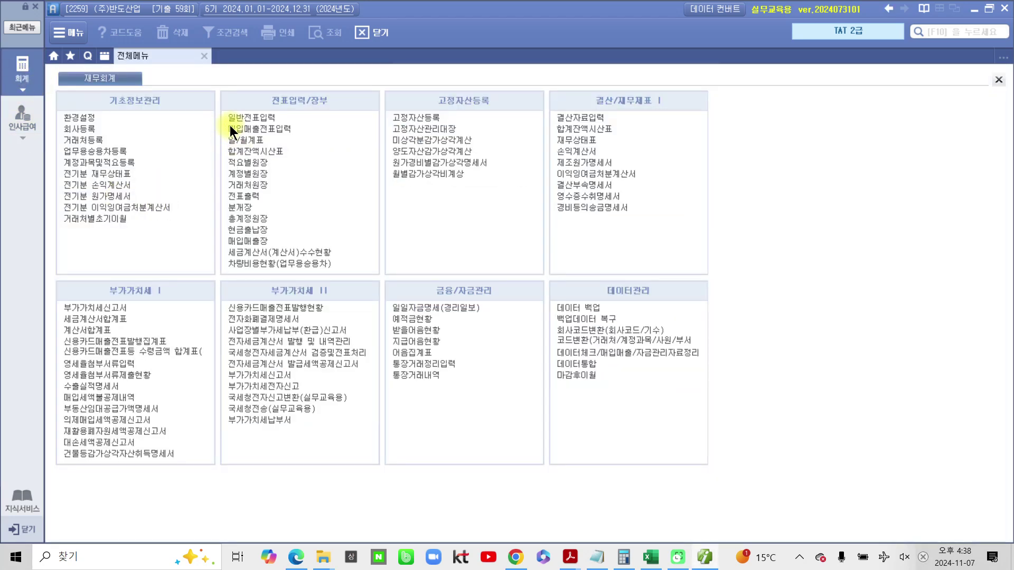
# Open 일반전표입력 and start a 출금 voucher line dated February 15, 2024
pyautogui.click(254, 117)
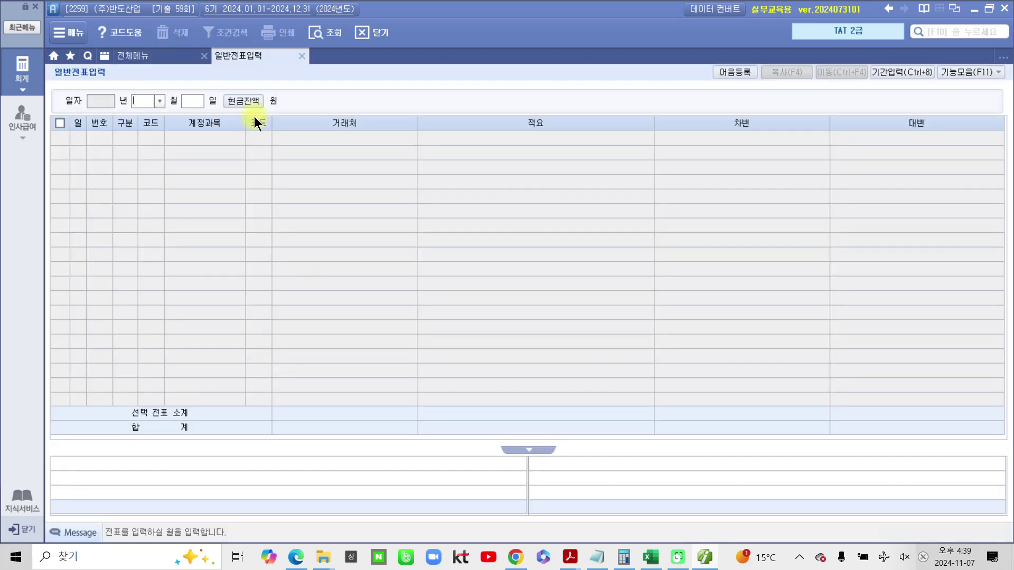
pyautogui.write('2')
pyautogui.press('Return')
pyautogui.write('15')
pyautogui.press('Return')
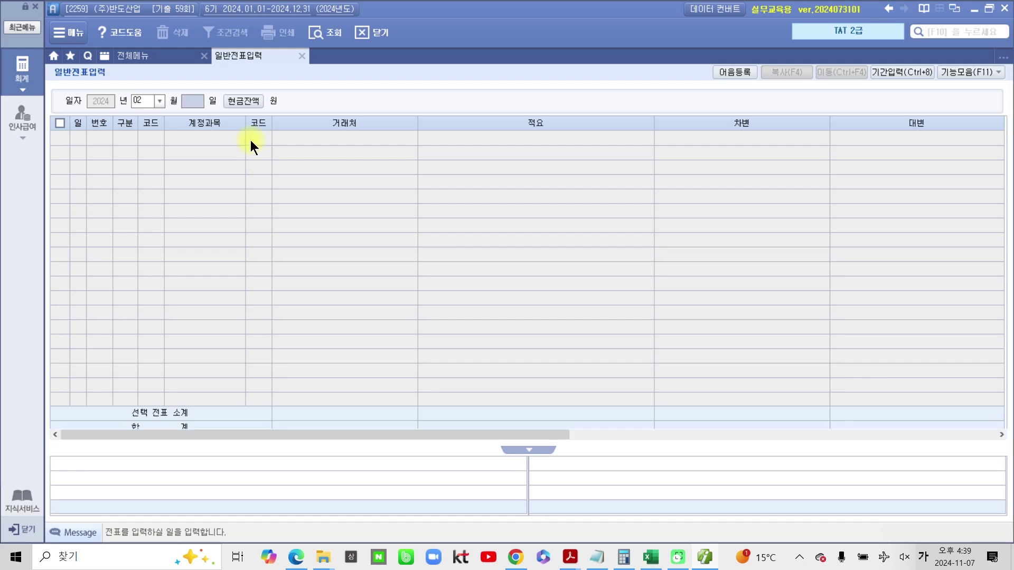
pyautogui.write('1')
pyautogui.press('Return')
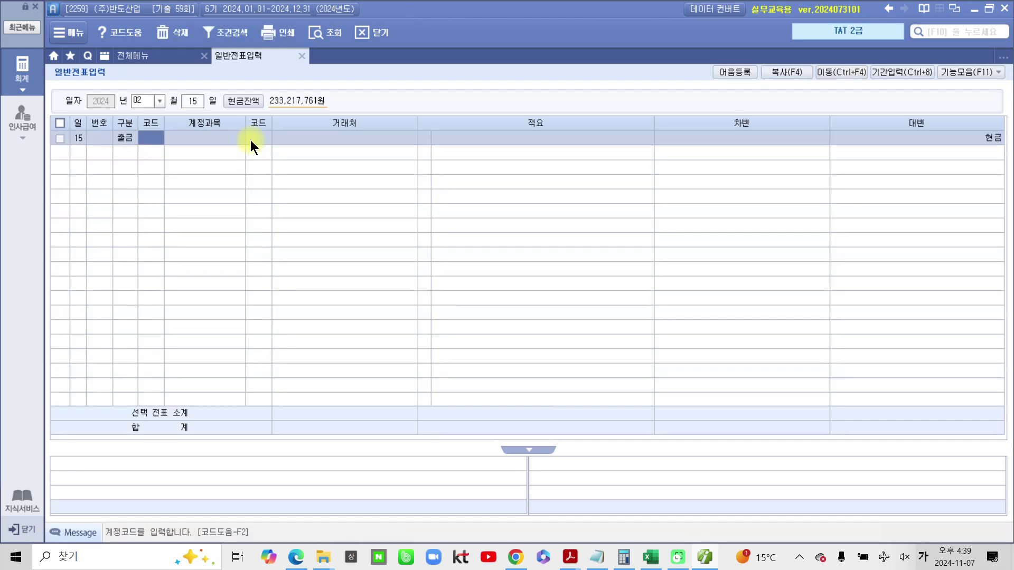
# Assign the manufacturing-cost account 511 복리후생비 to the February 15 voucher line
pyautogui.write('복리')
pyautogui.press('Return')
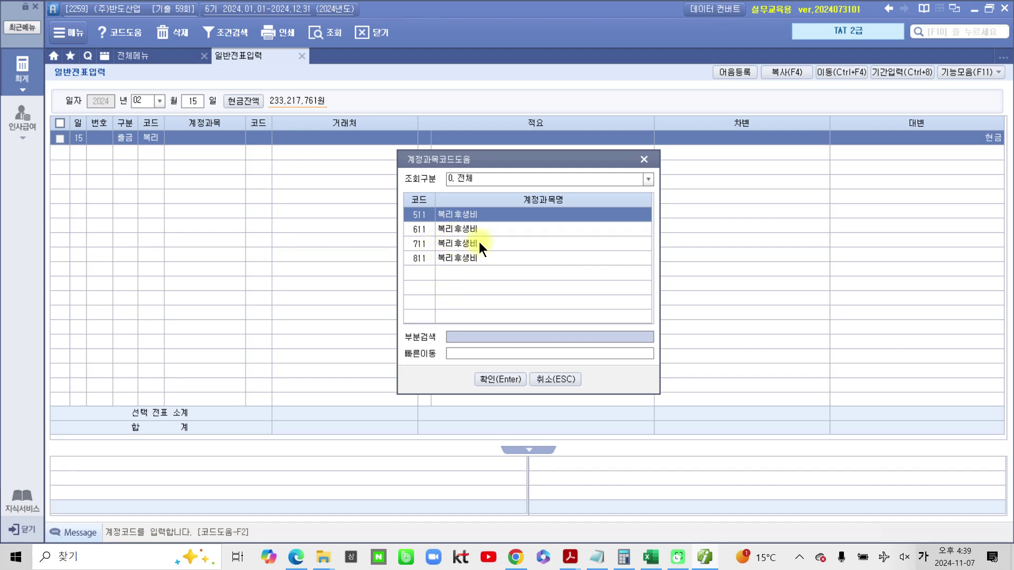
pyautogui.click(497, 381)
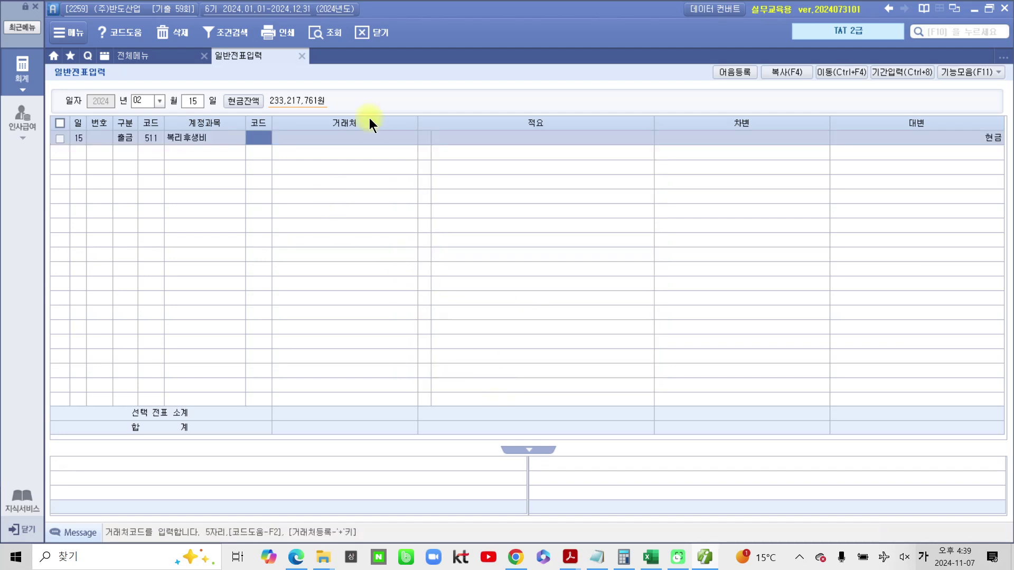
# Leave the 거래처 and 적요 blank and record 100,000 as the voucher line's 차변 amount
pyautogui.press('Return')
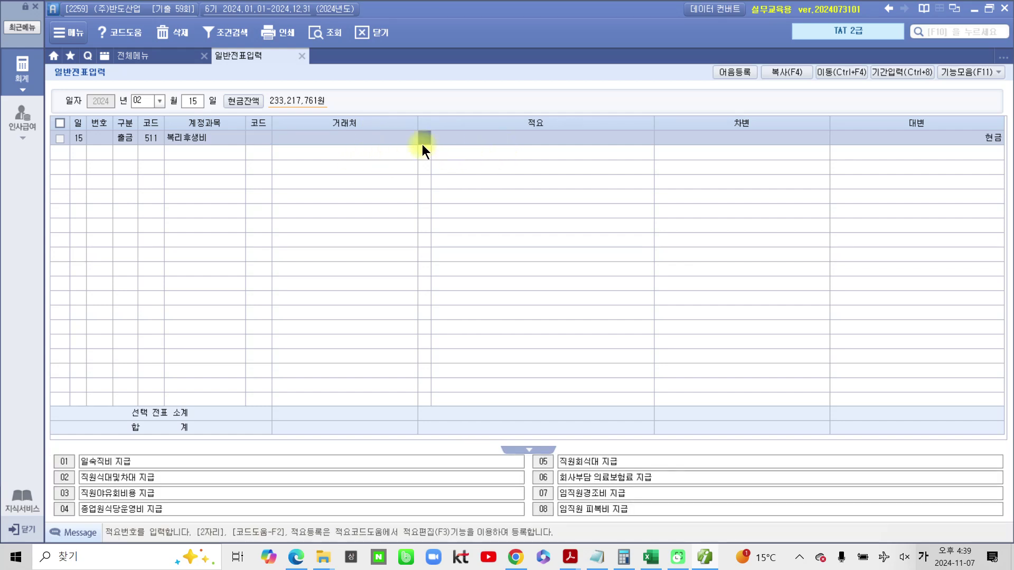
pyautogui.click(675, 140)
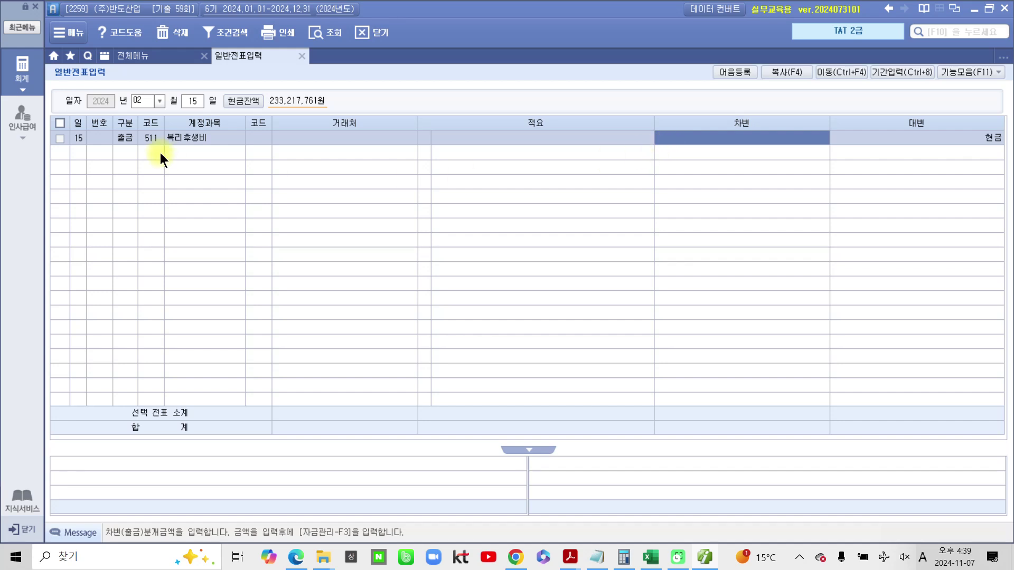
pyautogui.click(265, 137)
pyautogui.click(427, 137)
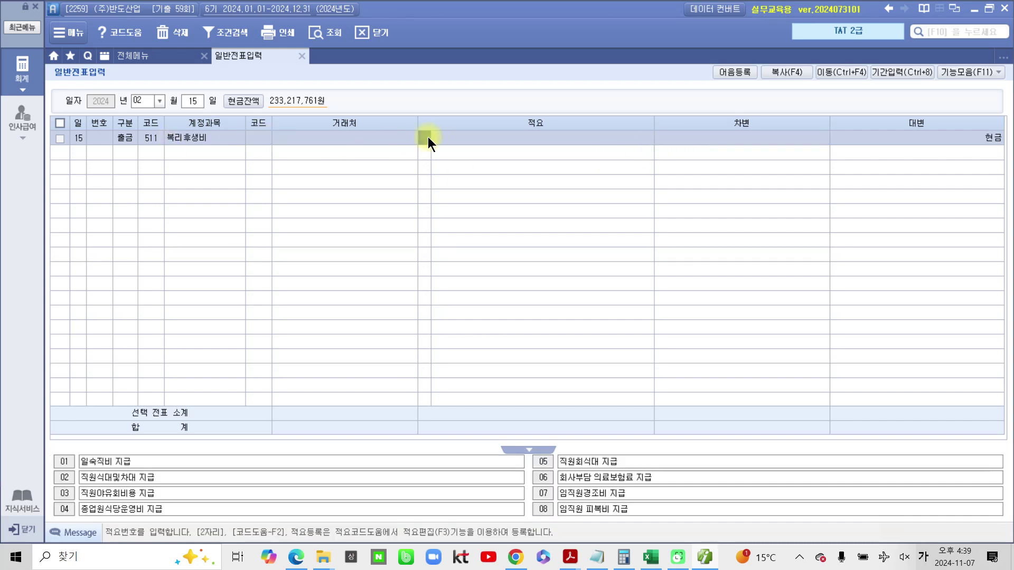
pyautogui.click(687, 139)
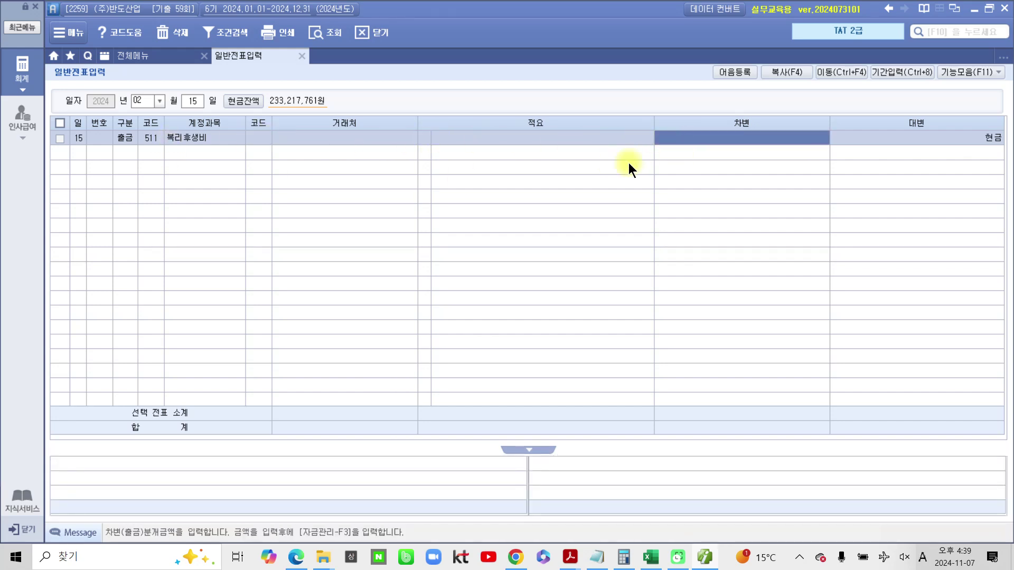
pyautogui.click(681, 140)
pyautogui.write('1000000')
pyautogui.press('Return')
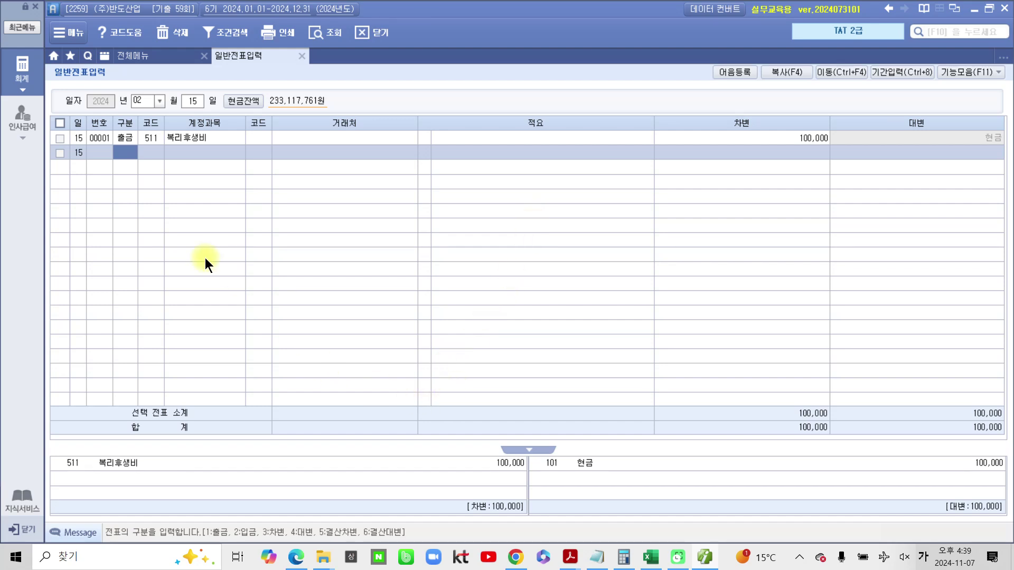
# Return to the full 회계 menu and open 영수증수취명세서
pyautogui.click(29, 79)
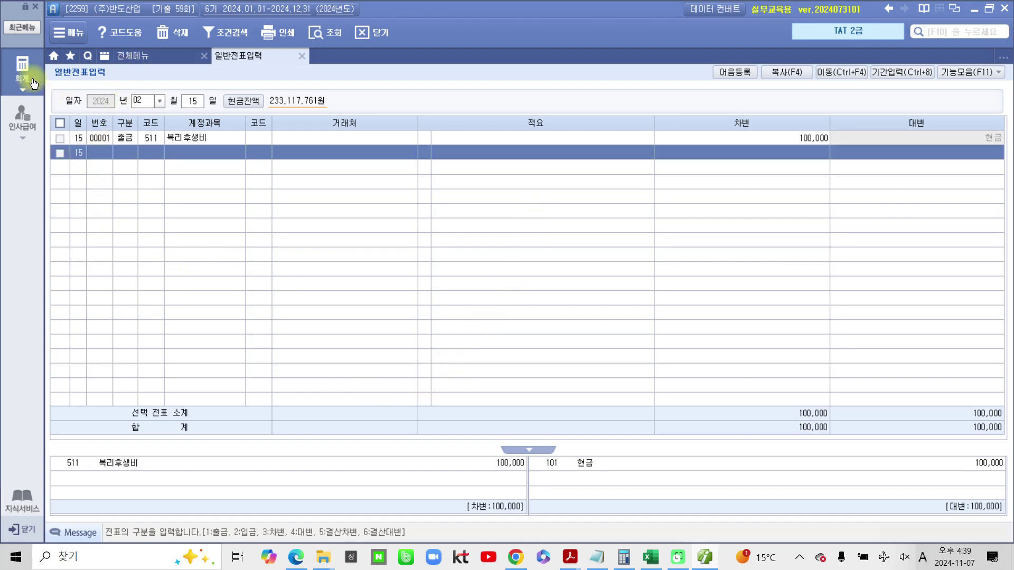
pyautogui.hotkey('ctrl', '2')
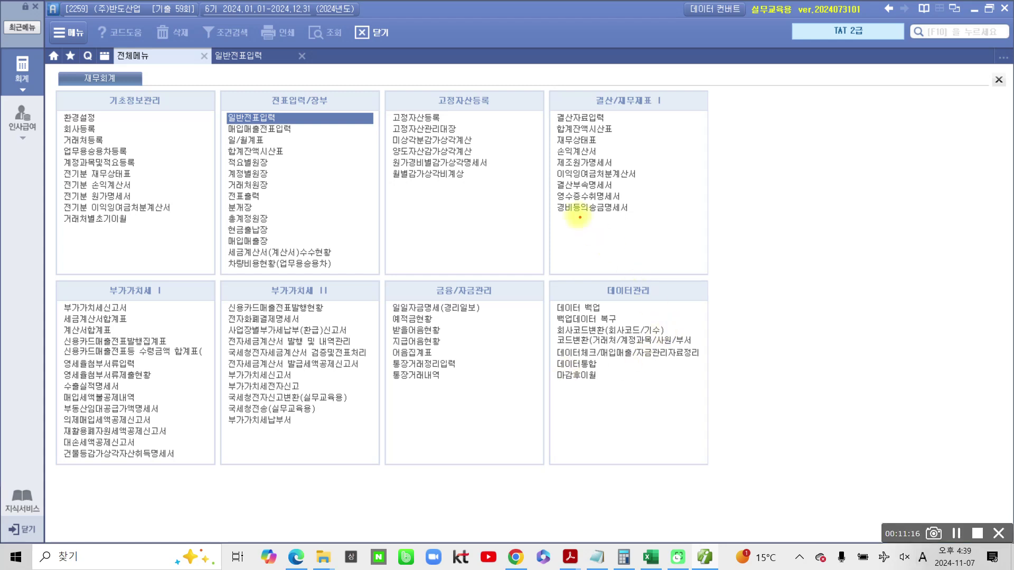
pyautogui.moveTo(535, 187); pyautogui.dragTo(698, 205)
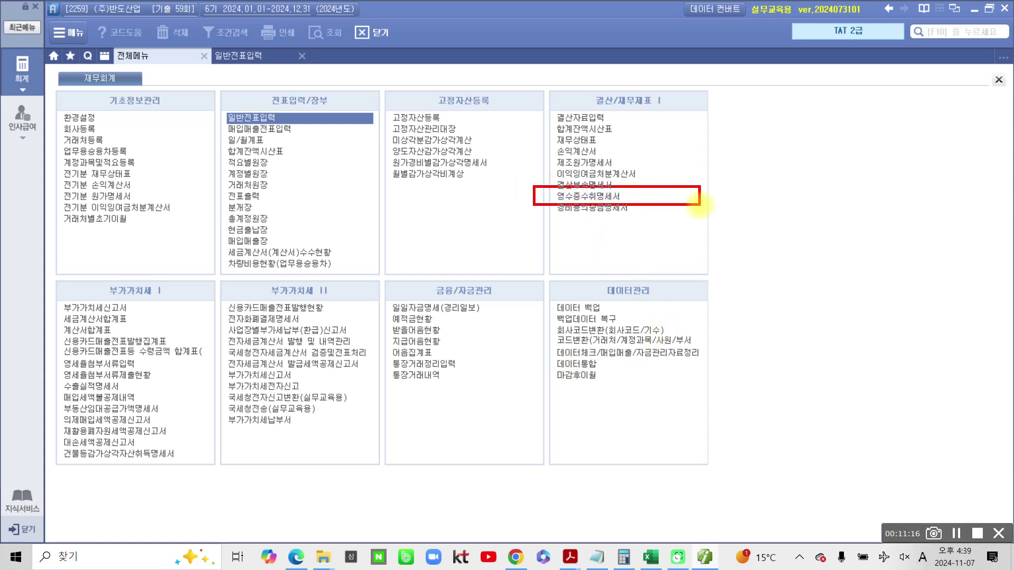
pyautogui.press('Escape')
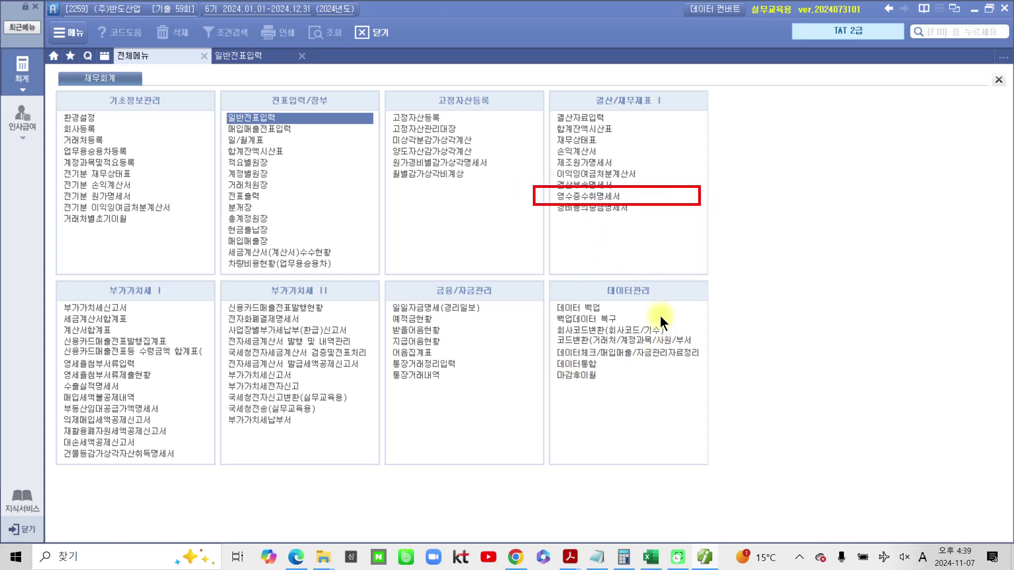
pyautogui.click(608, 193)
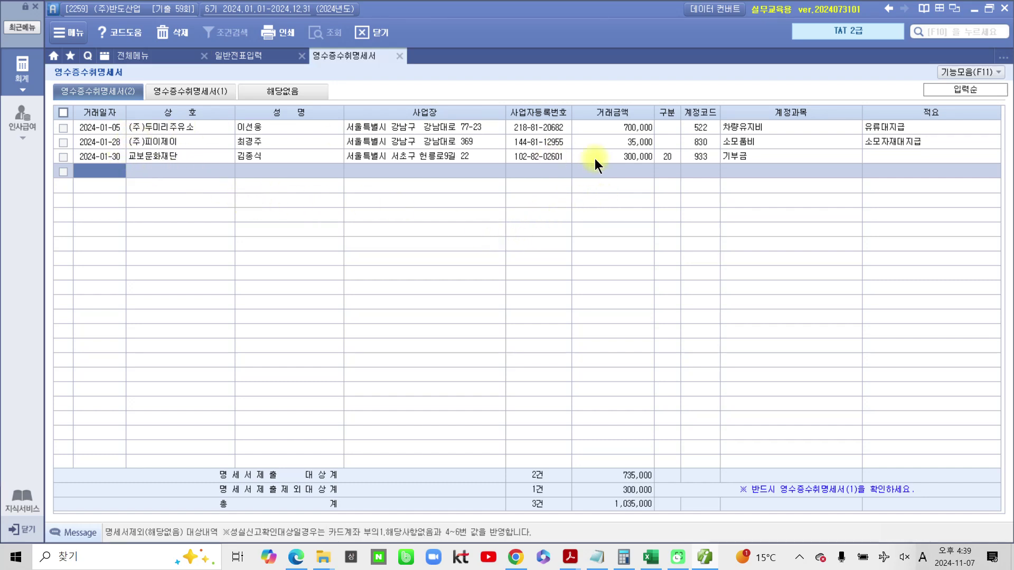
# Add a receipt entry dated 2024-02-15 with the 상호 비둘기마트 in 영수증수취명세서(2)
pyautogui.click(111, 177)
pyautogui.write('2024-')
pyautogui.write('02-15')
pyautogui.press('Return')
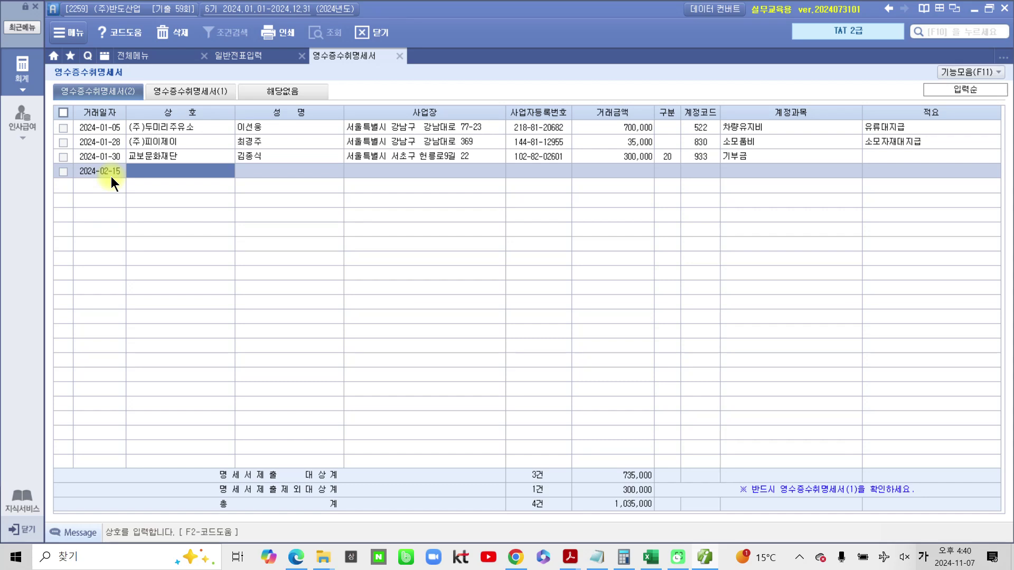
pyautogui.write('ㅂ')
pyautogui.write('둘기뻡')
pyautogui.write('트')
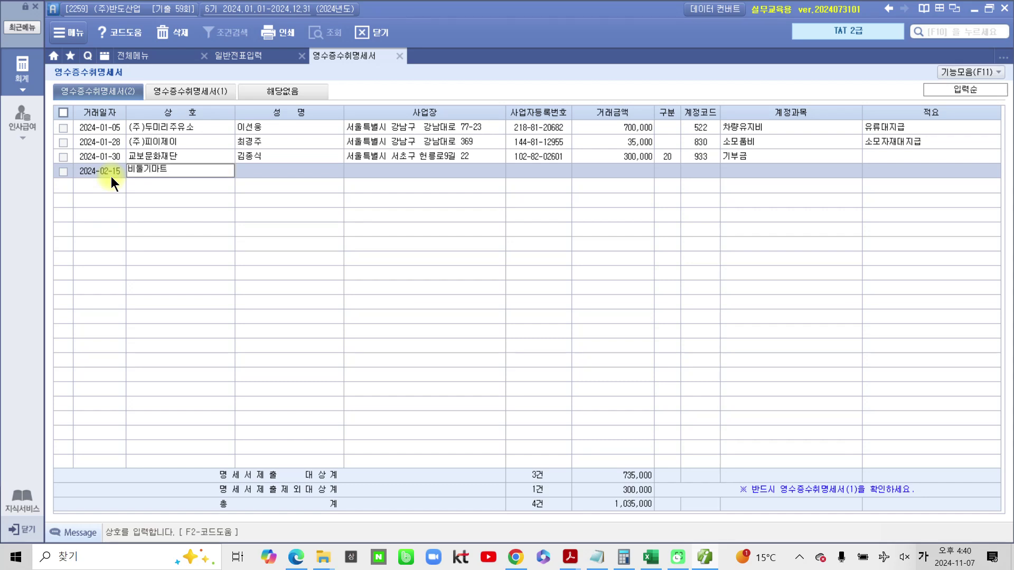
pyautogui.press('Return')
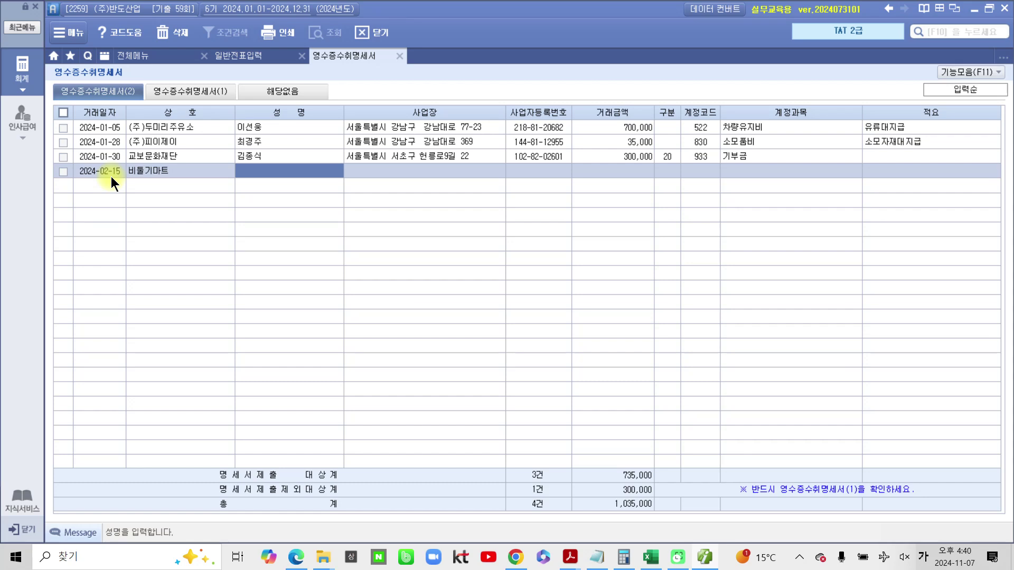
# Fill in the representative's name and the business address for the 비둘기마트 entry
pyautogui.write('이문ㅎ')
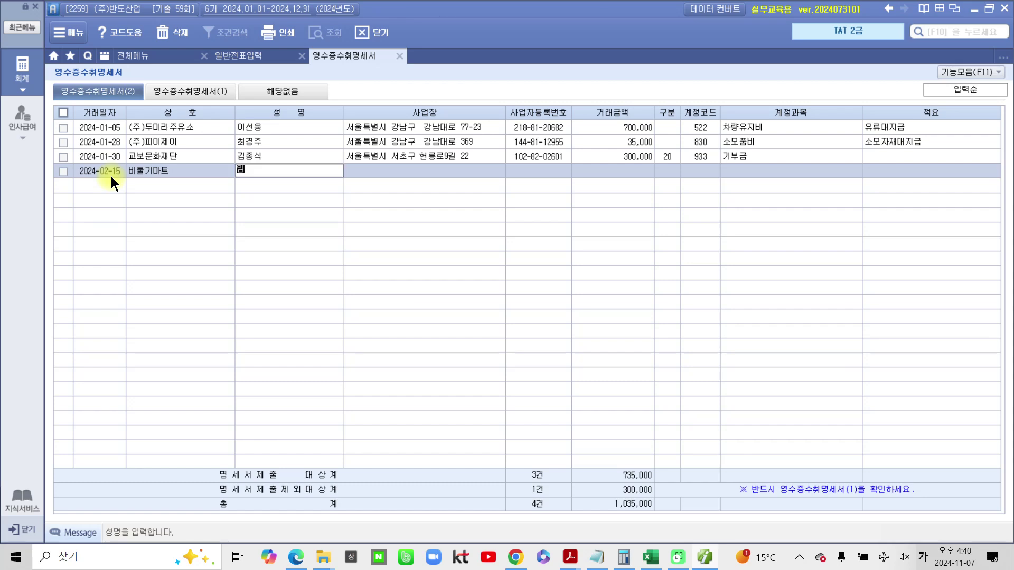
pyautogui.press('Return')
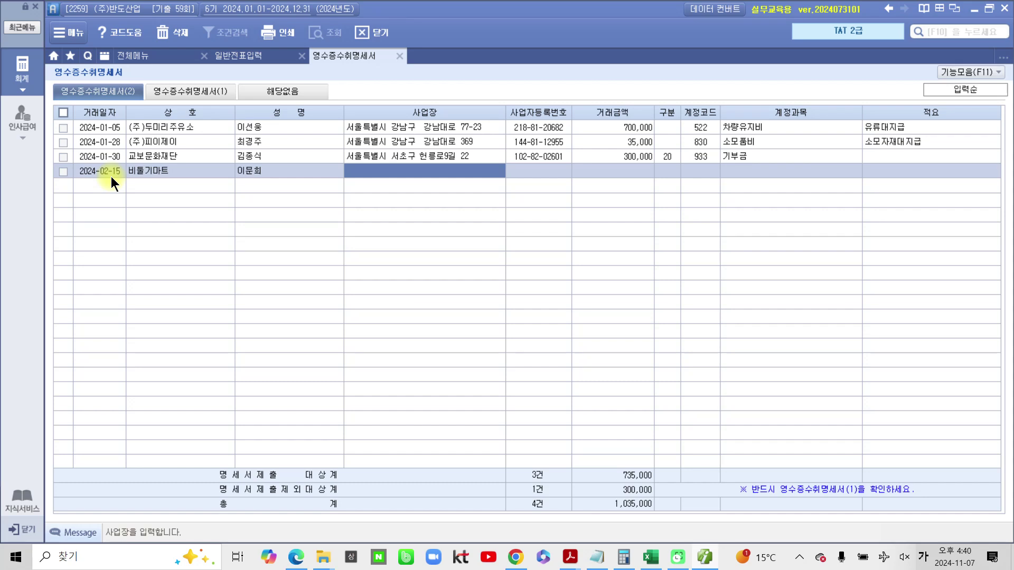
pyautogui.write('강원ㄷ')
pyautogui.write('ㅗ 춘천시')
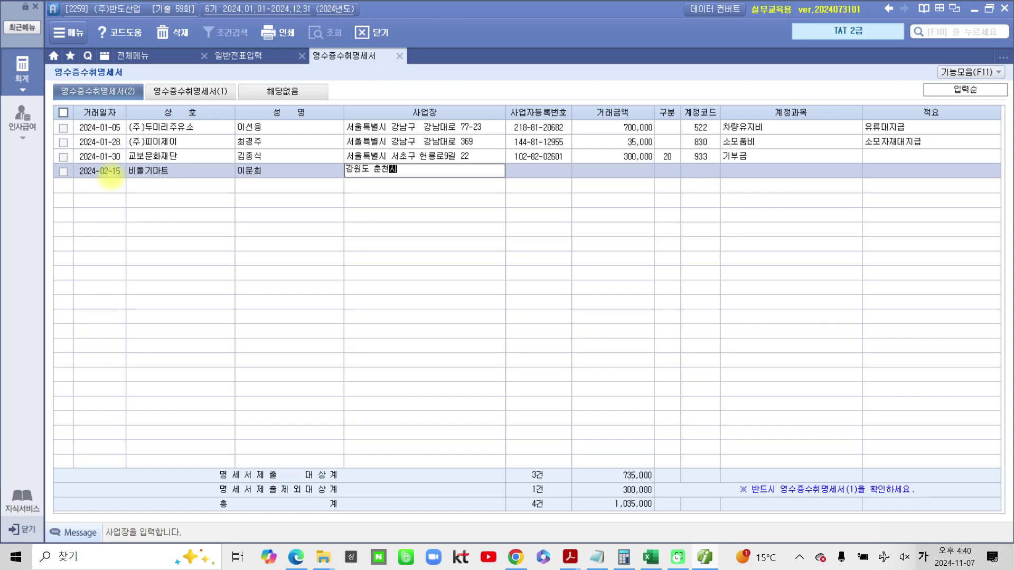
pyautogui.write(' 명동길 22')
pyautogui.press('Return')
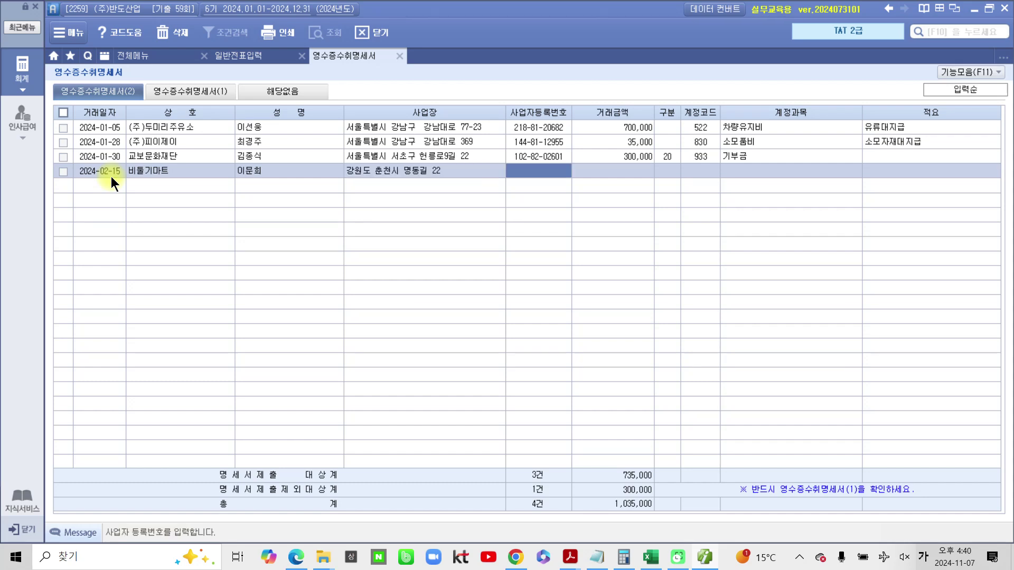
# Enter the supplier's business registration number and a 거래금액 of 100,000 for the 비둘기마트 entry
pyautogui.write('11915')
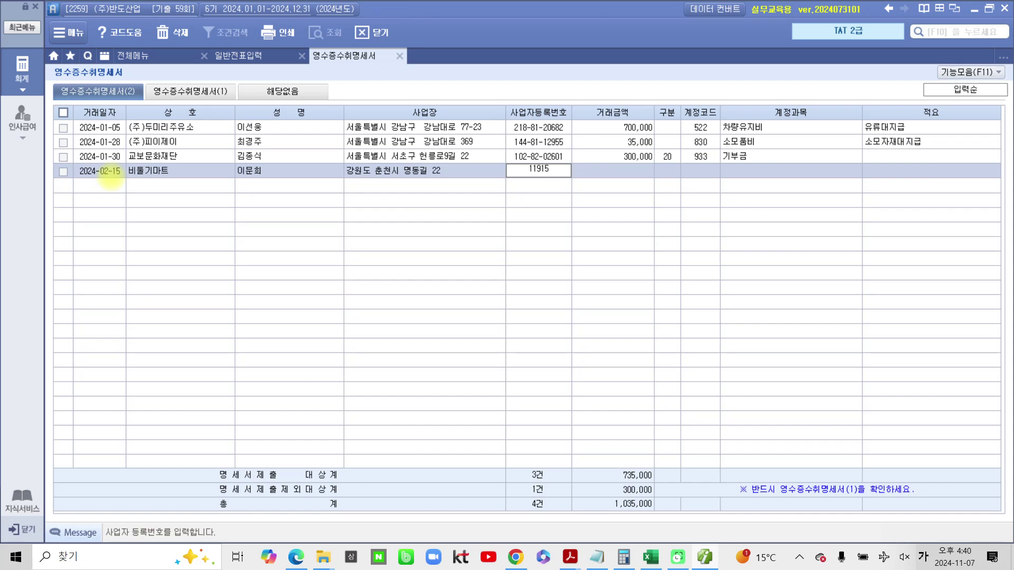
pyautogui.write('50400')
pyautogui.press('Return')
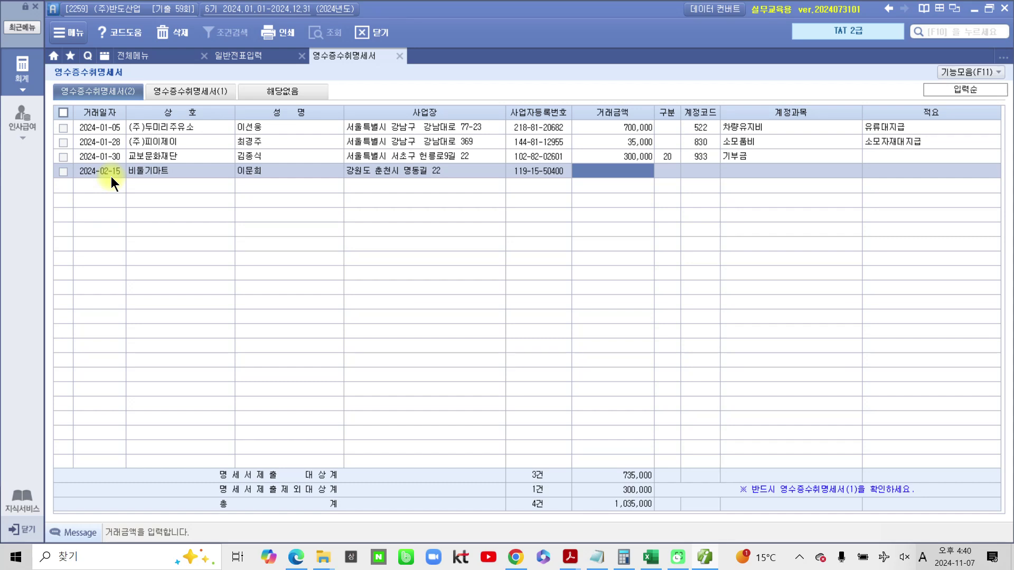
pyautogui.write('1000000')
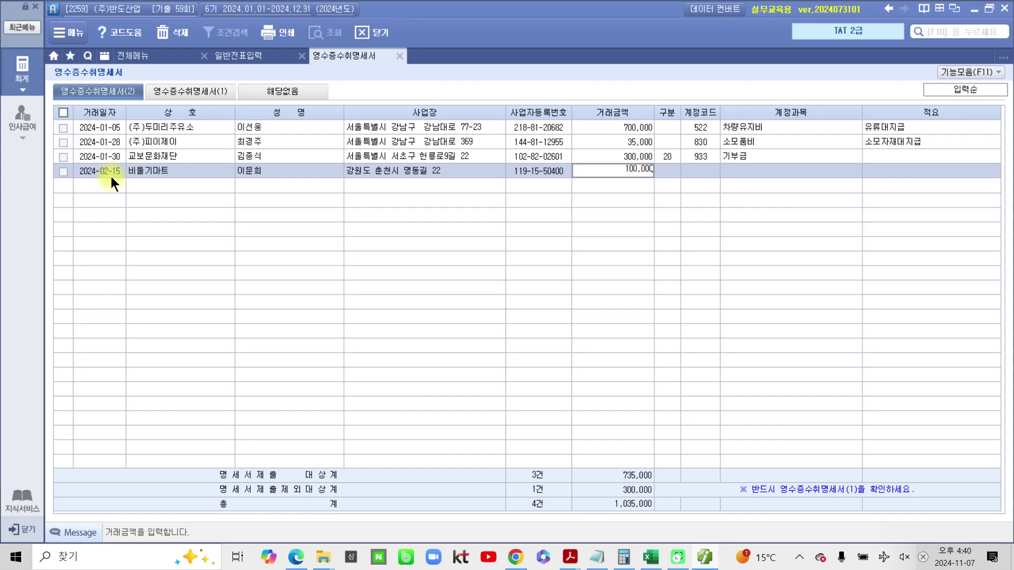
pyautogui.press('Return')
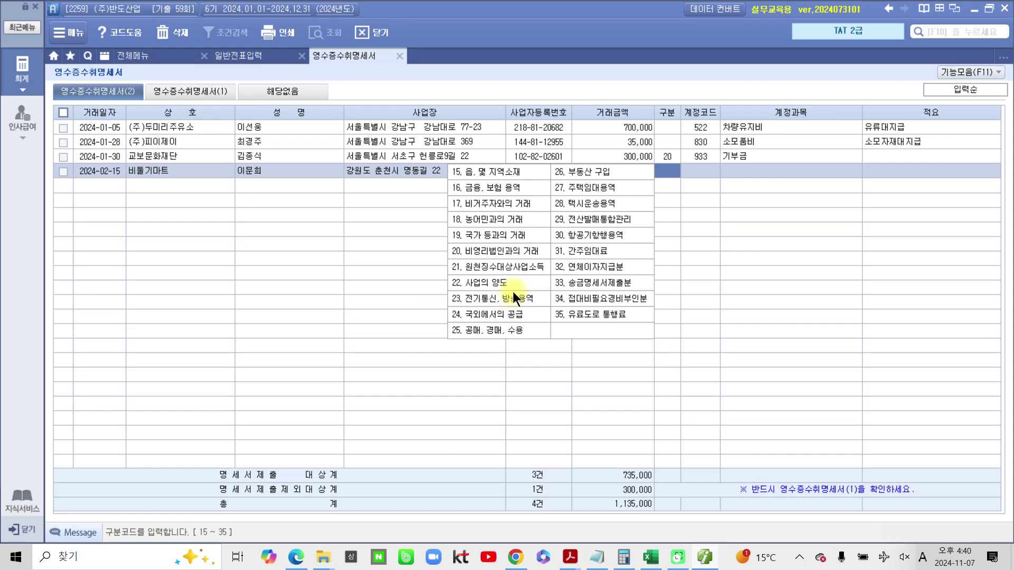
# Leave 구분 blank and complete the 비둘기마트 entry with account 511 복리후생비 and the 적요 간식
pyautogui.click(695, 170)
pyautogui.write('511')
pyautogui.press('Return')
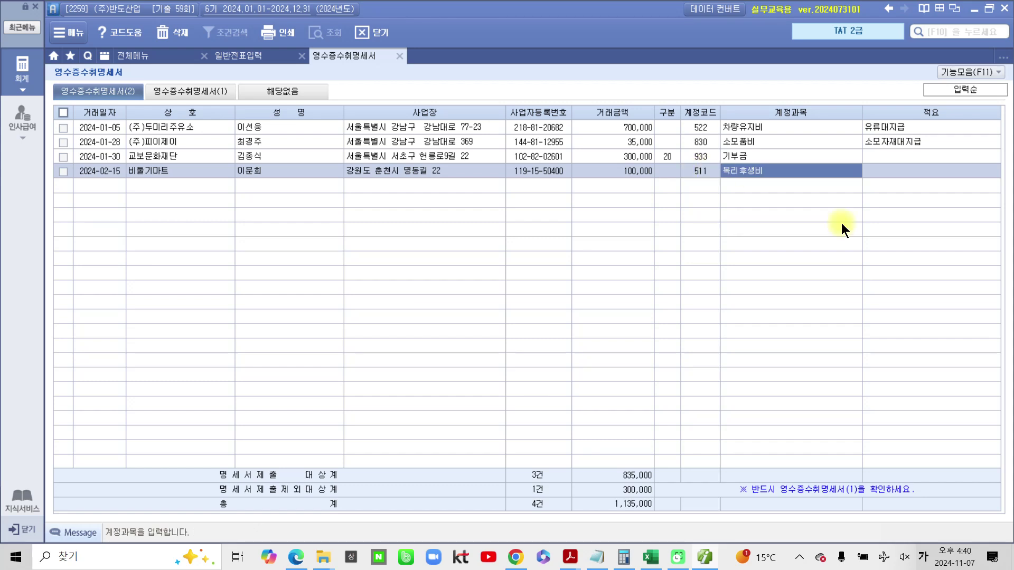
pyautogui.click(888, 171)
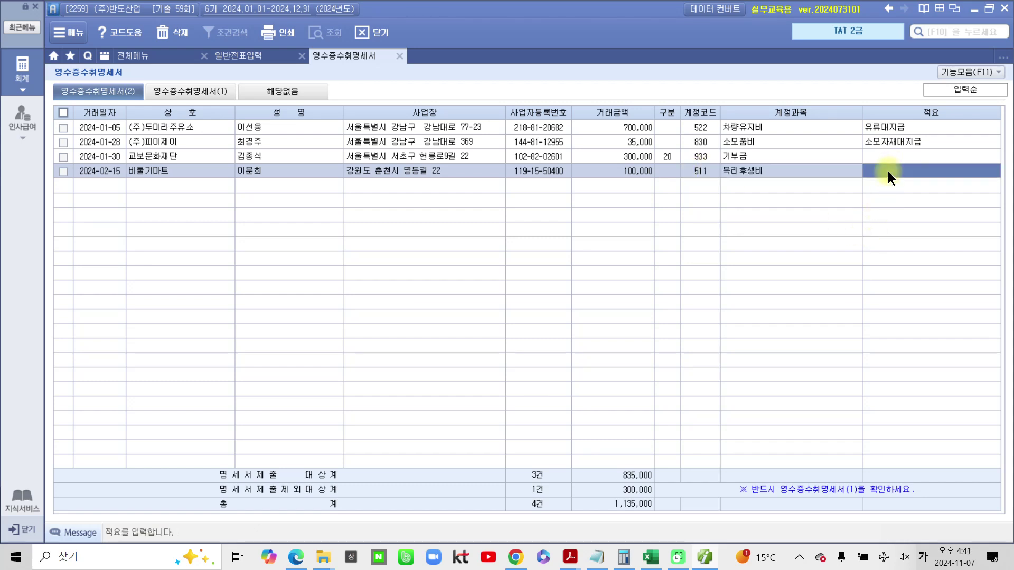
pyautogui.write('간식')
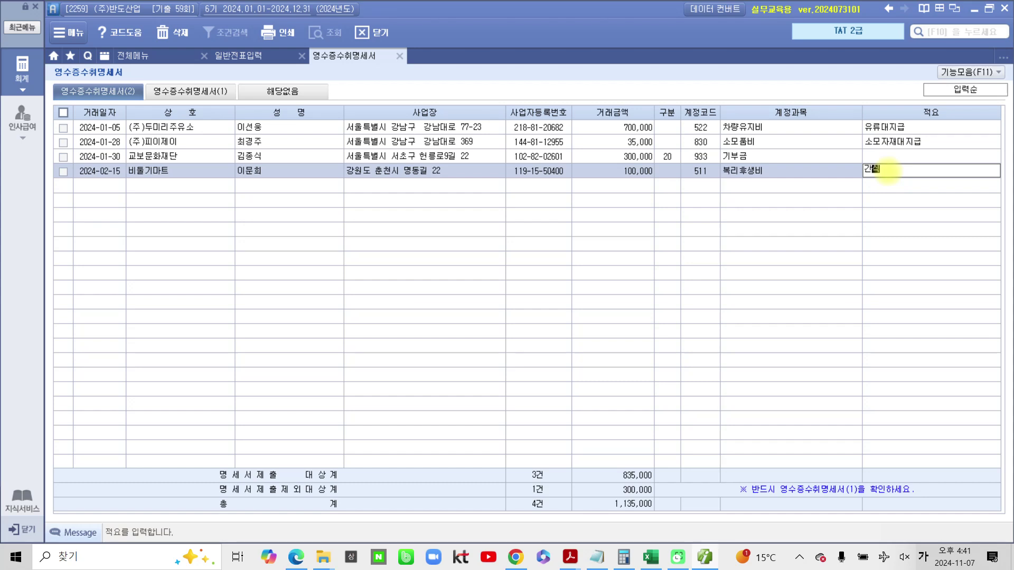
pyautogui.press('Return')
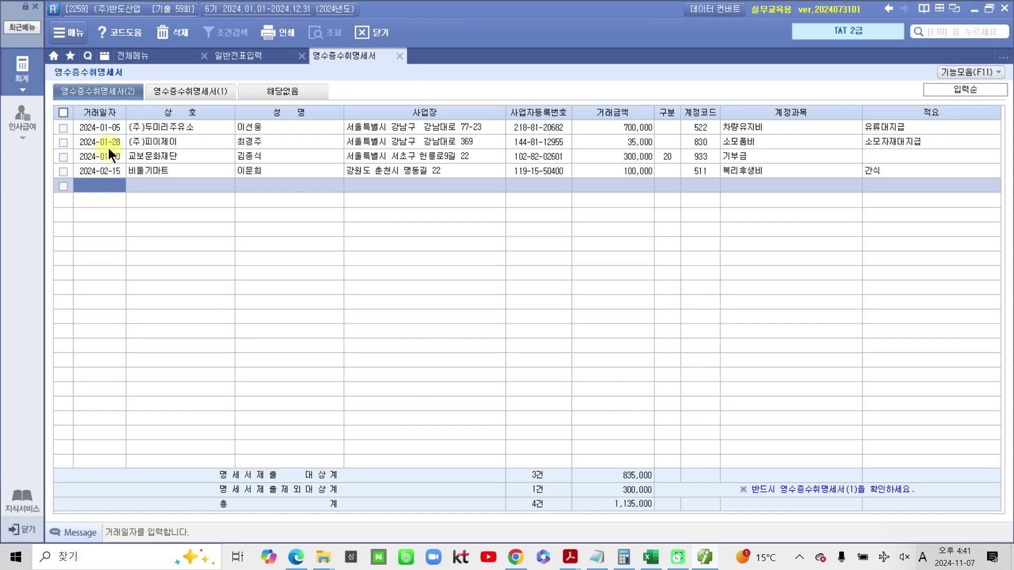
# Open 영수증수취명세서(1) and update its summary by loading the data from 명세서(2)
pyautogui.click(200, 93)
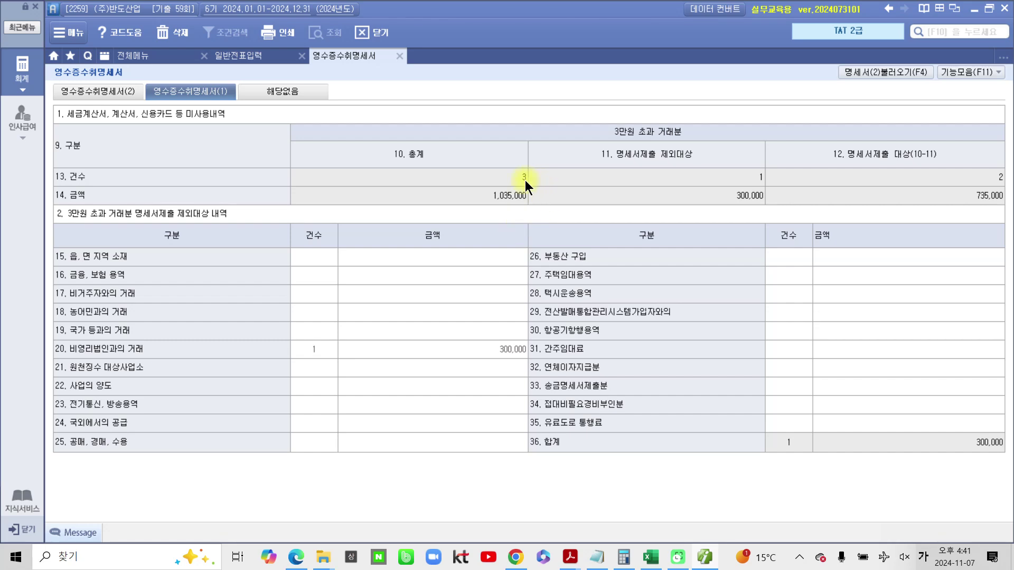
pyautogui.moveTo(539, 226)
pyautogui.mouseDown()
pyautogui.moveTo(362, 192)
pyautogui.moveTo(537, 226)
pyautogui.mouseUp()
pyautogui.moveTo(467, 153)
pyautogui.mouseDown()
pyautogui.moveTo(446, 181)
pyautogui.moveTo(471, 184)
pyautogui.mouseUp()
pyautogui.moveTo(463, 161); pyautogui.dragTo(440, 193)
pyautogui.moveTo(923, 114)
pyautogui.mouseDown()
pyautogui.moveTo(794, 74)
pyautogui.moveTo(919, 121)
pyautogui.moveTo(891, 136)
pyautogui.mouseUp()
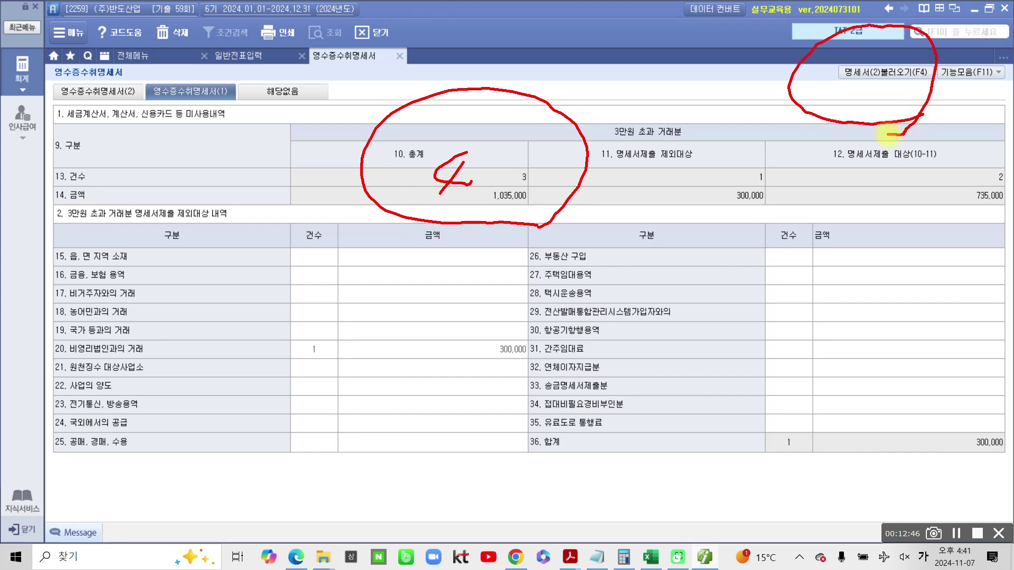
pyautogui.moveTo(200, 115)
pyautogui.mouseDown()
pyautogui.moveTo(218, 122)
pyautogui.moveTo(270, 91)
pyautogui.moveTo(692, 38)
pyautogui.moveTo(808, 50)
pyautogui.mouseUp()
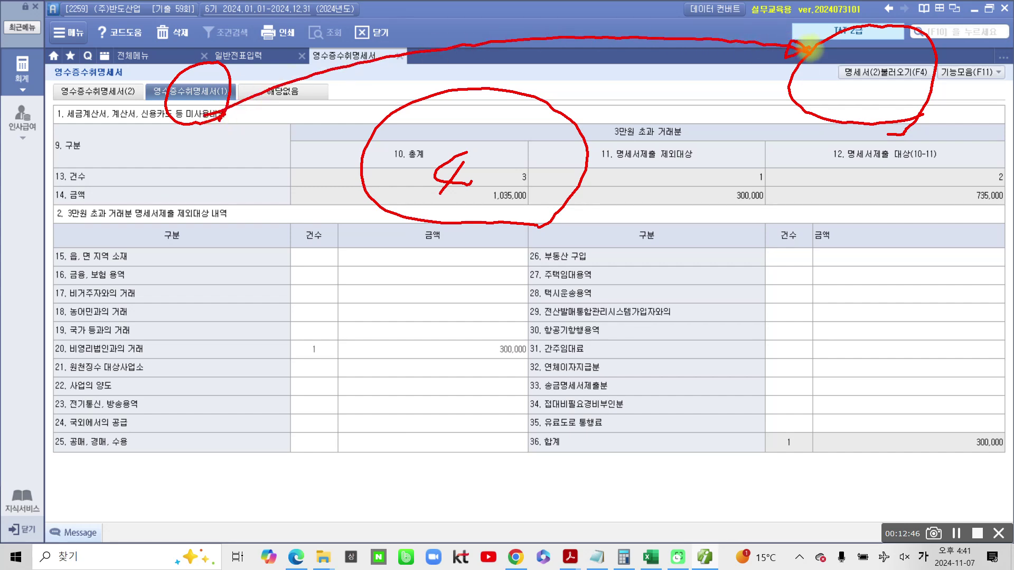
pyautogui.moveTo(840, 228); pyautogui.dragTo(887, 89)
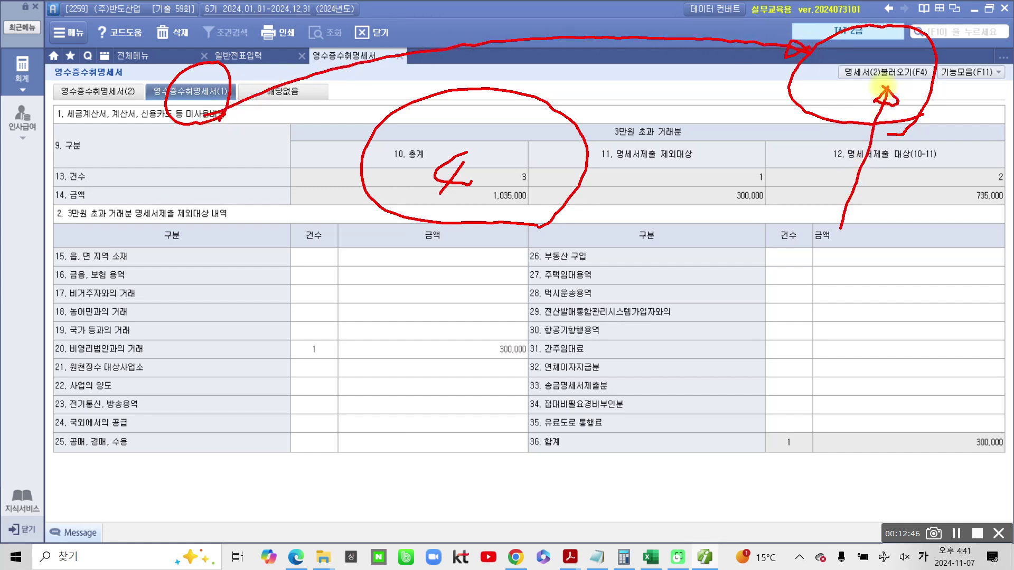
pyautogui.press('Escape')
pyautogui.click(893, 73)
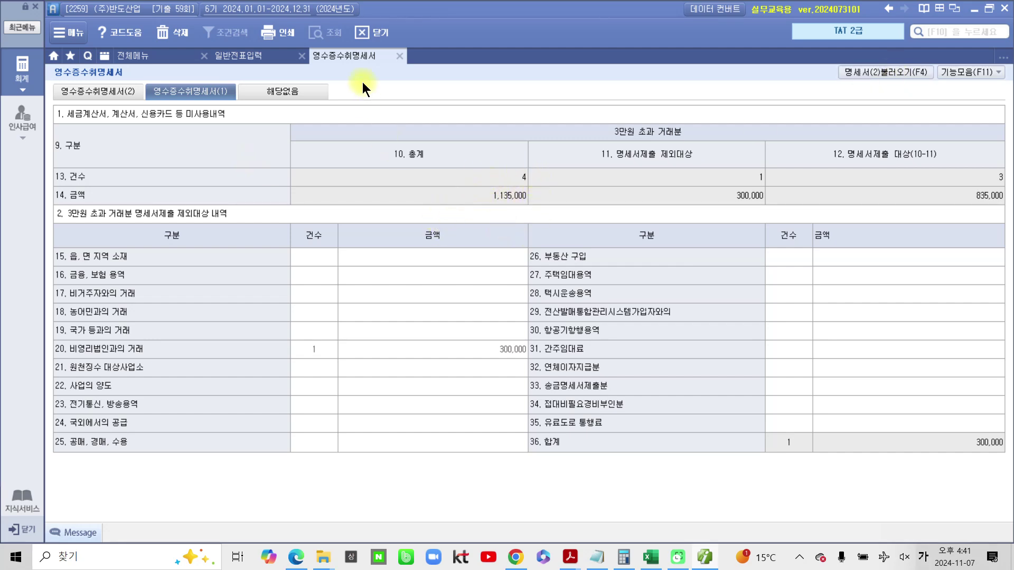
# Close 영수증수취명세서 with its contents saved and switch to the exam PDF
pyautogui.click(399, 56)
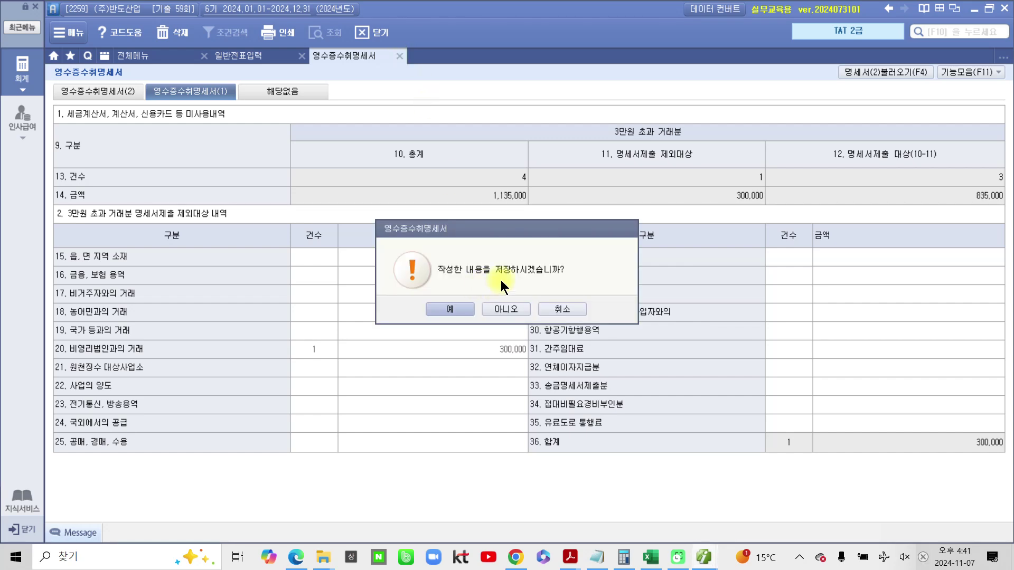
pyautogui.click(438, 308)
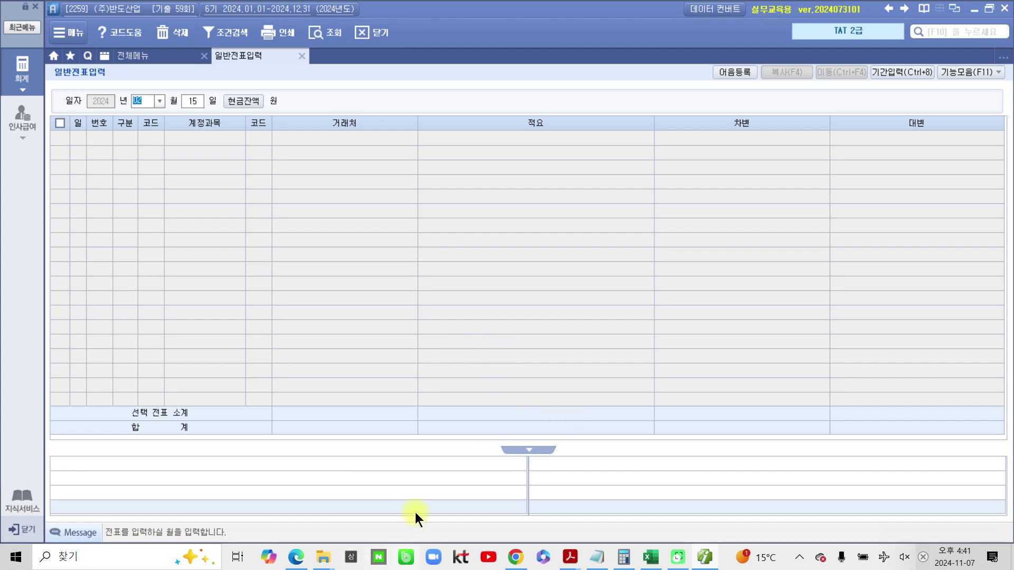
pyautogui.click(564, 557)
pyautogui.click(647, 511)
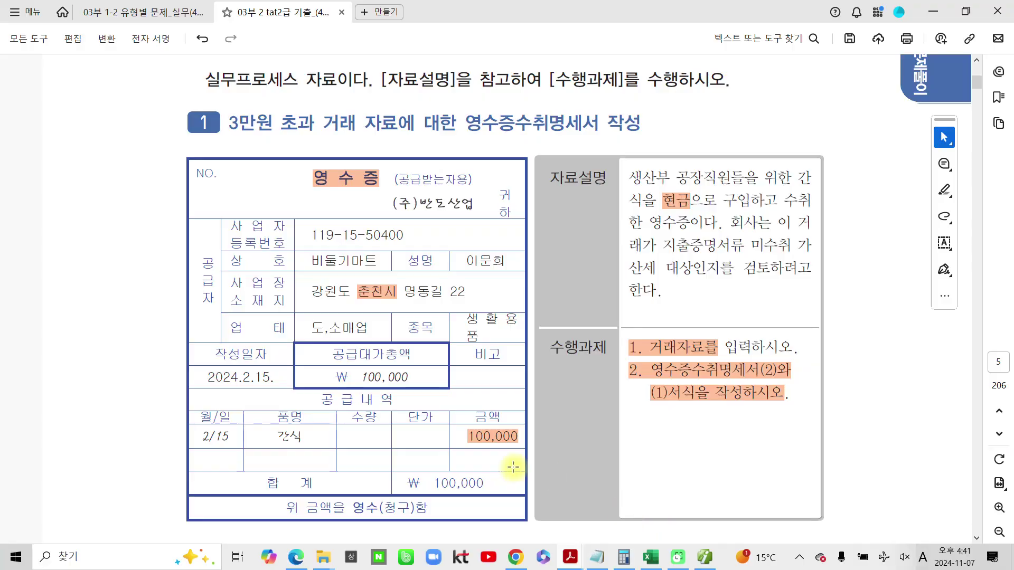
# Go to problem 2 기타일반거래 in the PDF and highlight the 600,000 withdrawal in the 보통예금(국민은행) 거래내역
pyautogui.scroll(-7, 418, 435)
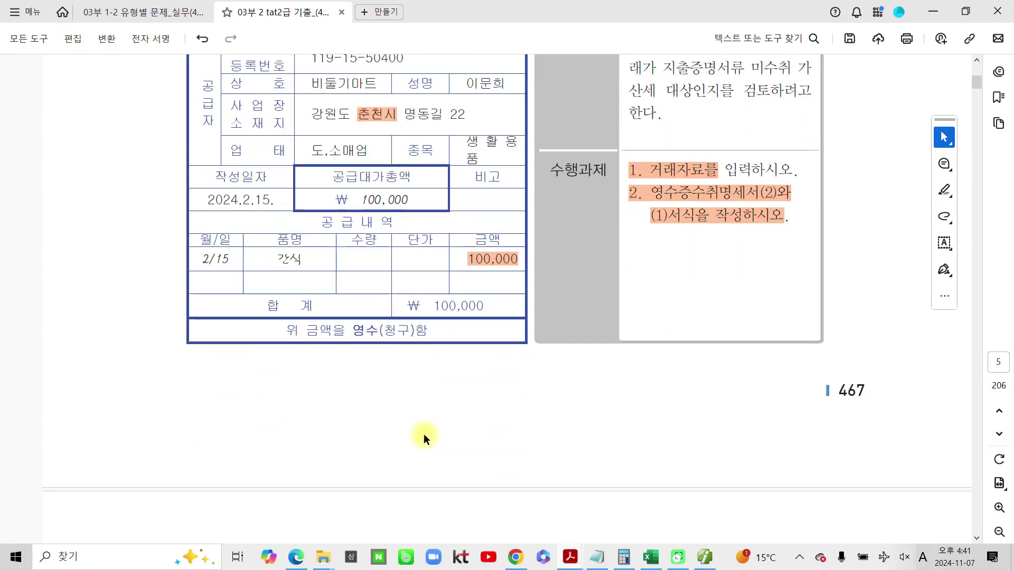
pyautogui.scroll(-5, 426, 436)
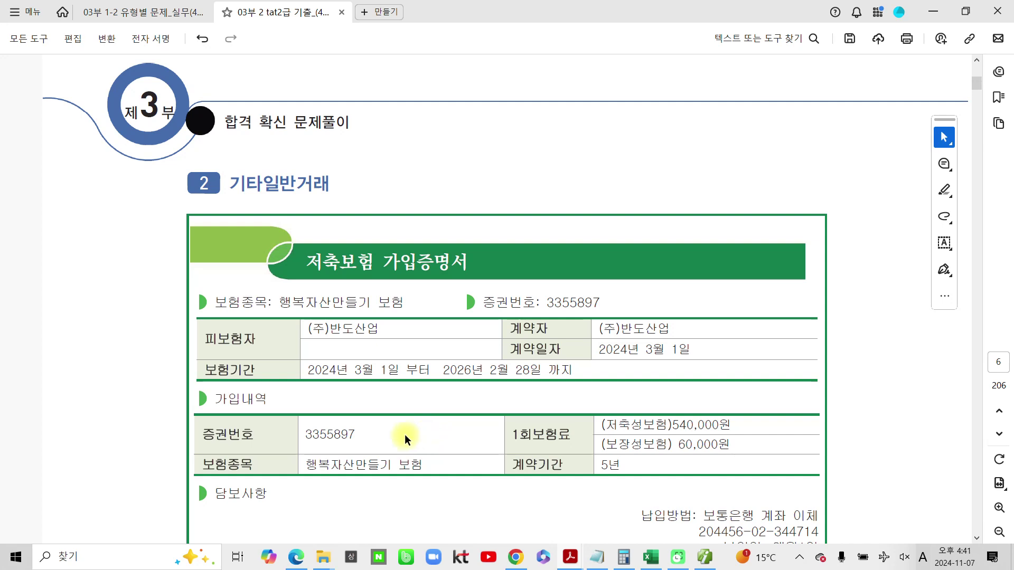
pyautogui.scroll(-2, 404, 434)
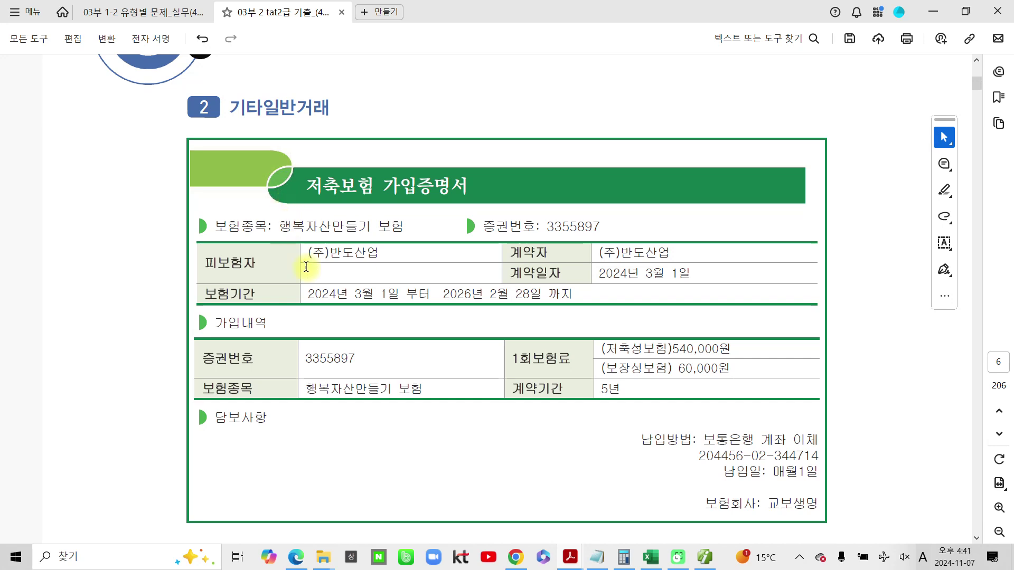
pyautogui.scroll(-5, 328, 282)
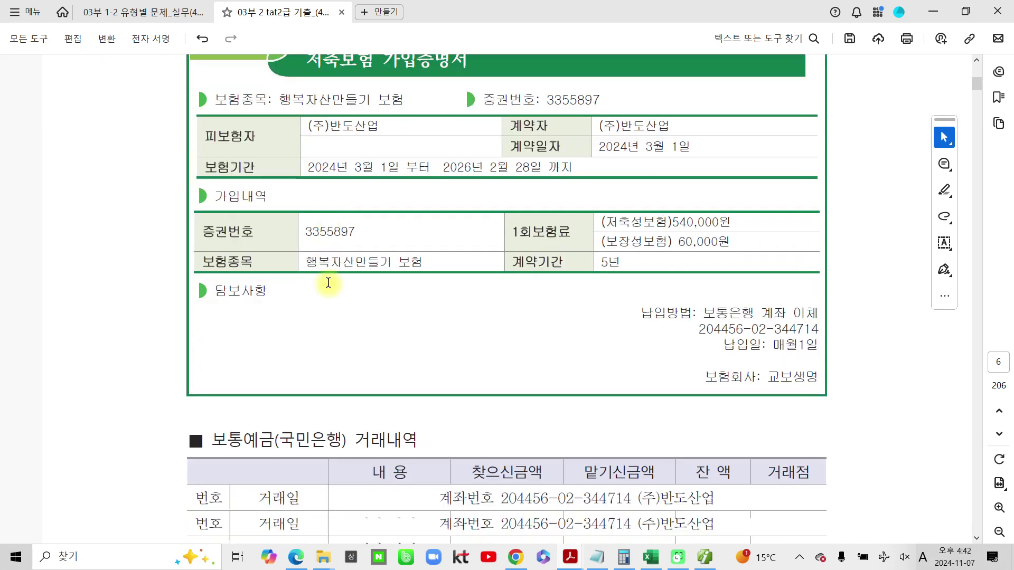
pyautogui.moveTo(479, 409); pyautogui.dragTo(536, 406)
pyautogui.click(578, 429)
# Highlight 장기성예금 and 비용 in the 자료설명 of problem 2
pyautogui.scroll(-3, 444, 507)
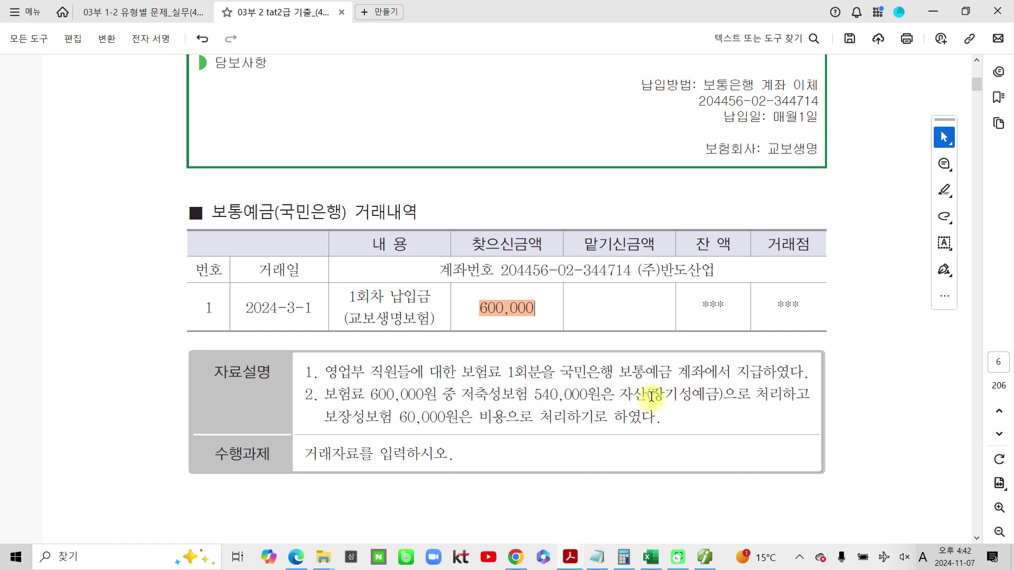
pyautogui.moveTo(651, 395); pyautogui.dragTo(719, 395)
pyautogui.click(759, 418)
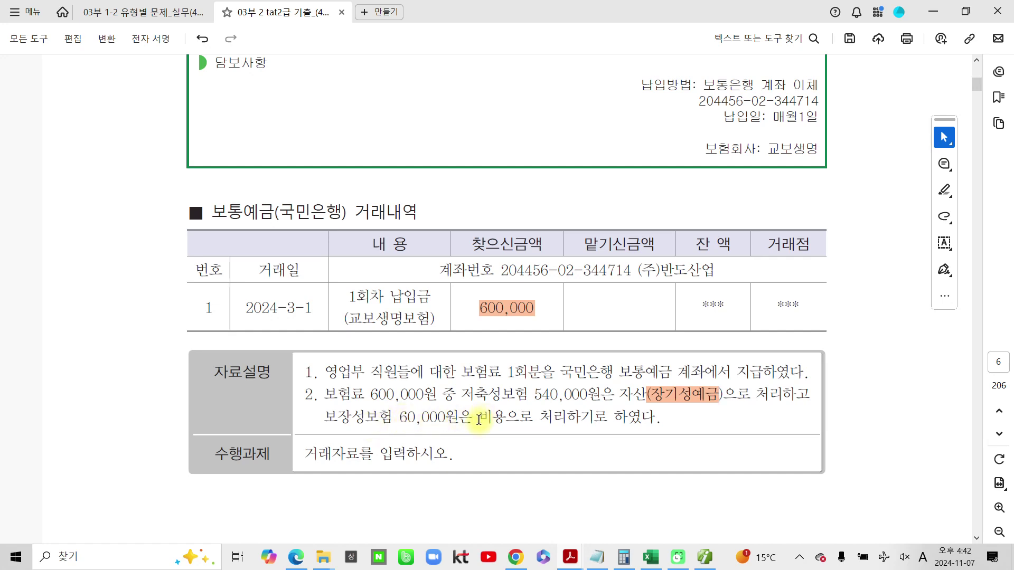
pyautogui.moveTo(479, 417); pyautogui.dragTo(503, 421)
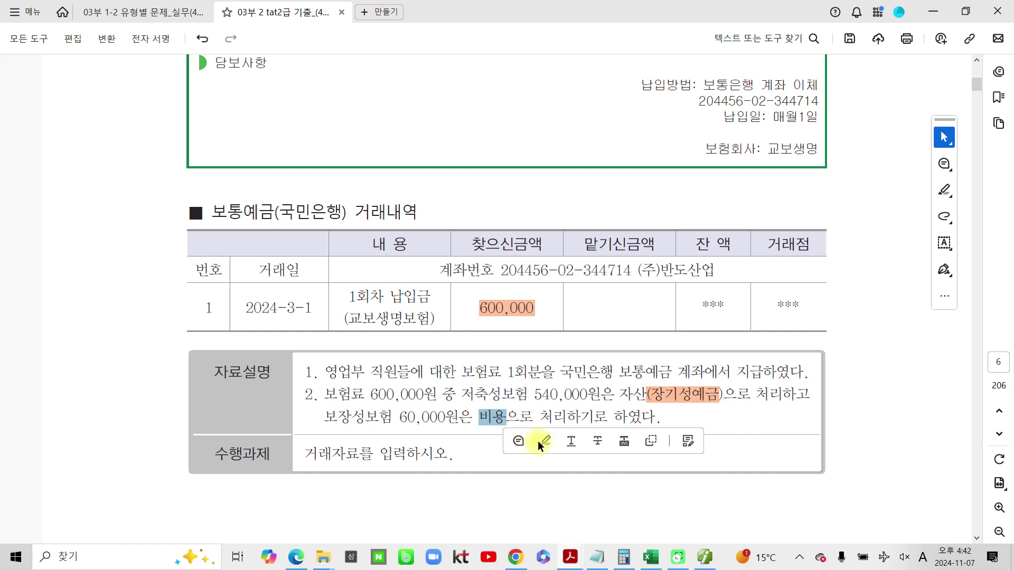
pyautogui.click(544, 441)
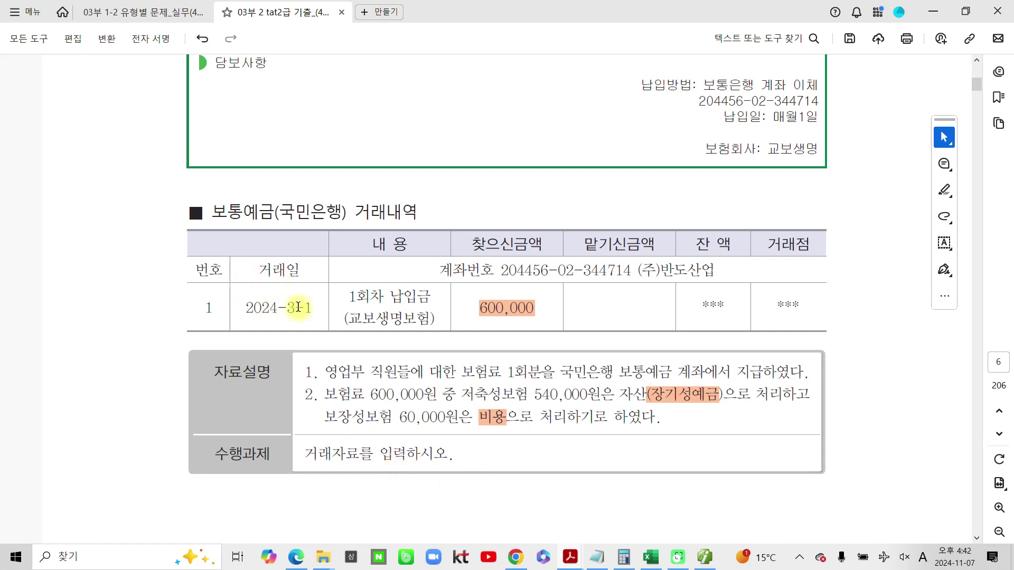
# Switch back to 일반전표입력 in the accounting program, set the date to March 1 and start a 대변 line
pyautogui.hotkey('alt', 'Tab')
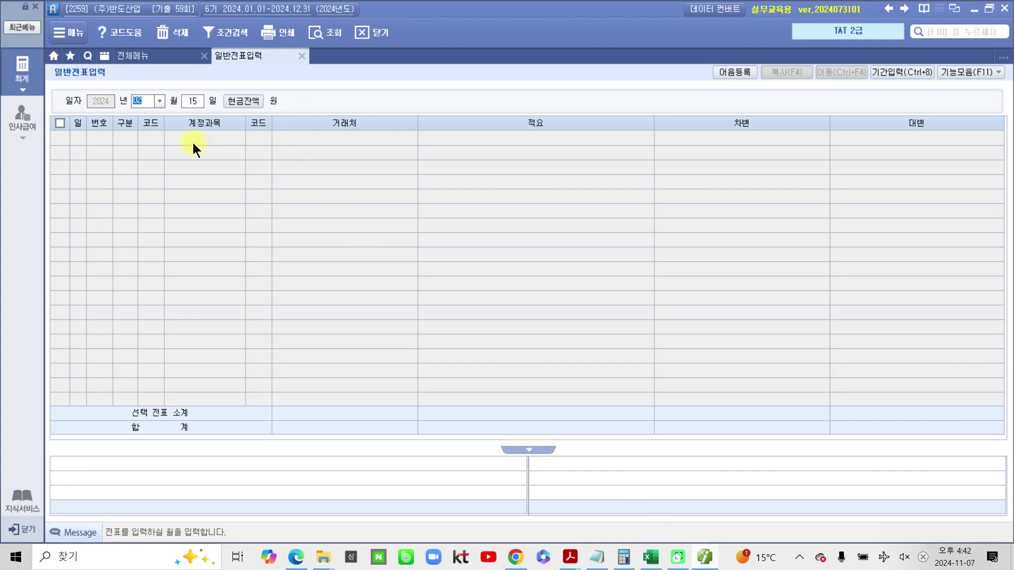
pyautogui.click(155, 101)
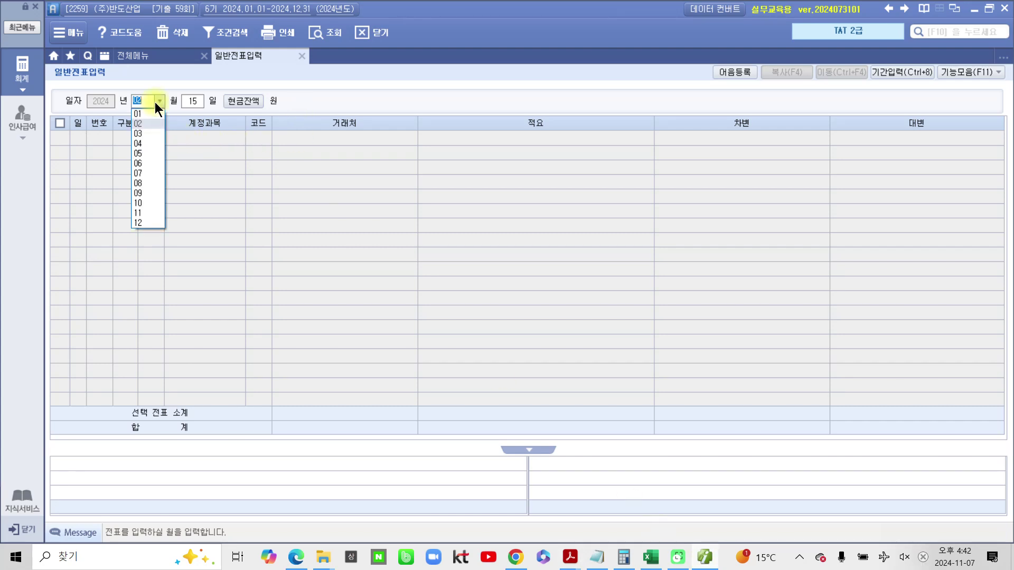
pyautogui.click(151, 133)
pyautogui.write('01')
pyautogui.press('Return')
pyautogui.write('4')
pyautogui.press('Return')
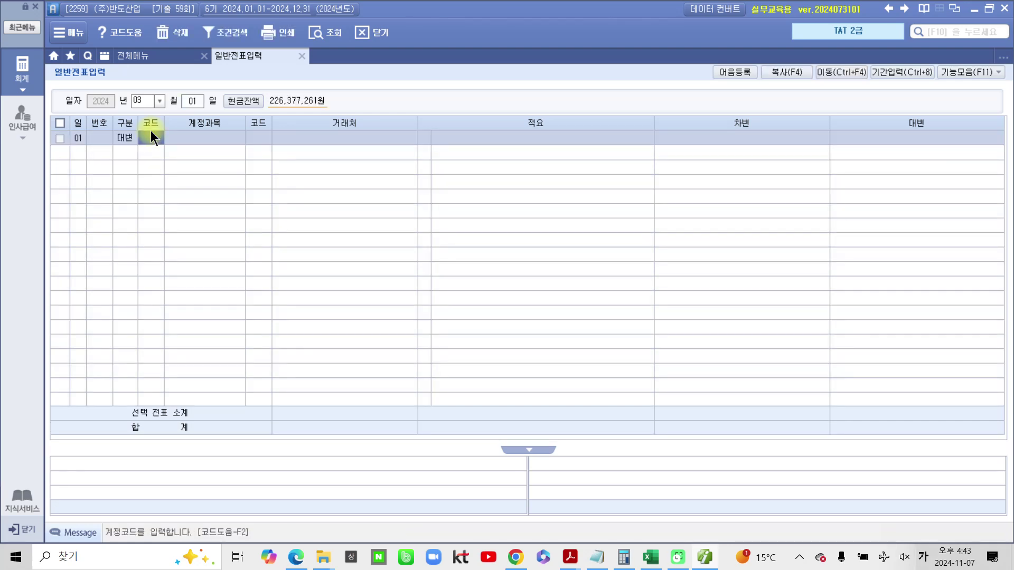
# Fill the 대변 line with account 103 보통예금 and the 거래처 국민은행(보통)
pyautogui.write('103')
pyautogui.press('Return')
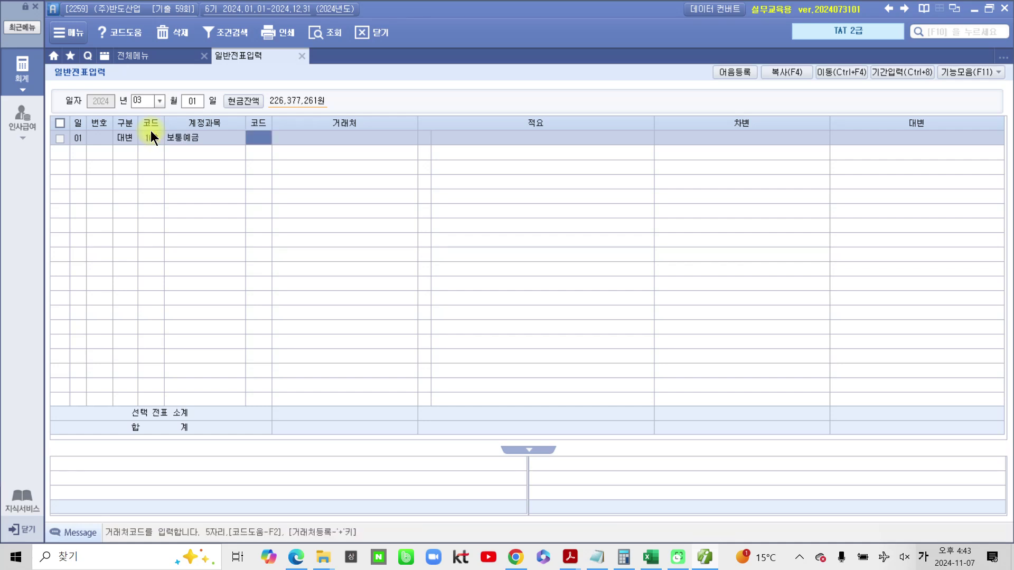
pyautogui.write('국민')
pyautogui.press('Return')
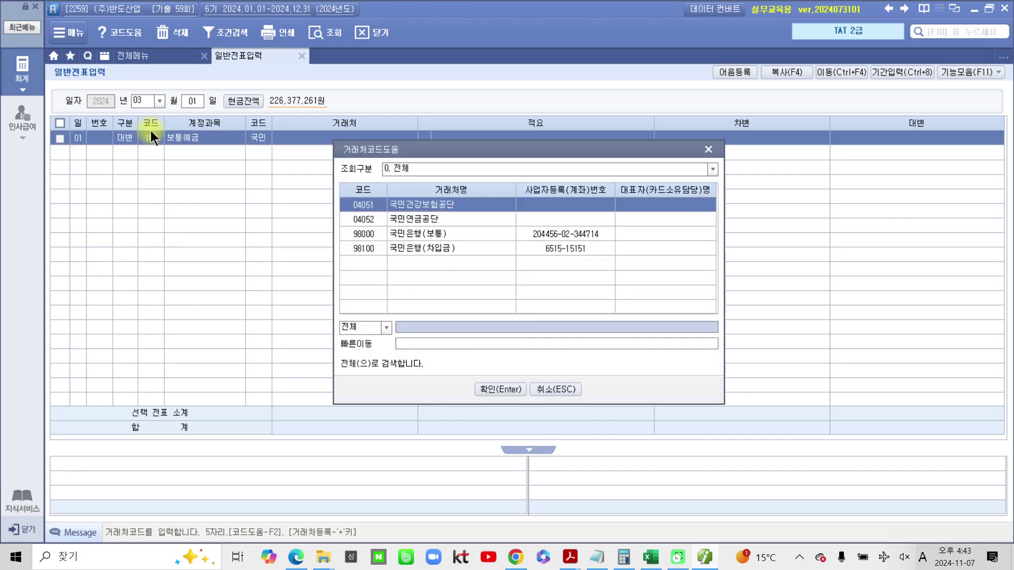
pyautogui.press('Down')
pyautogui.press('Down')
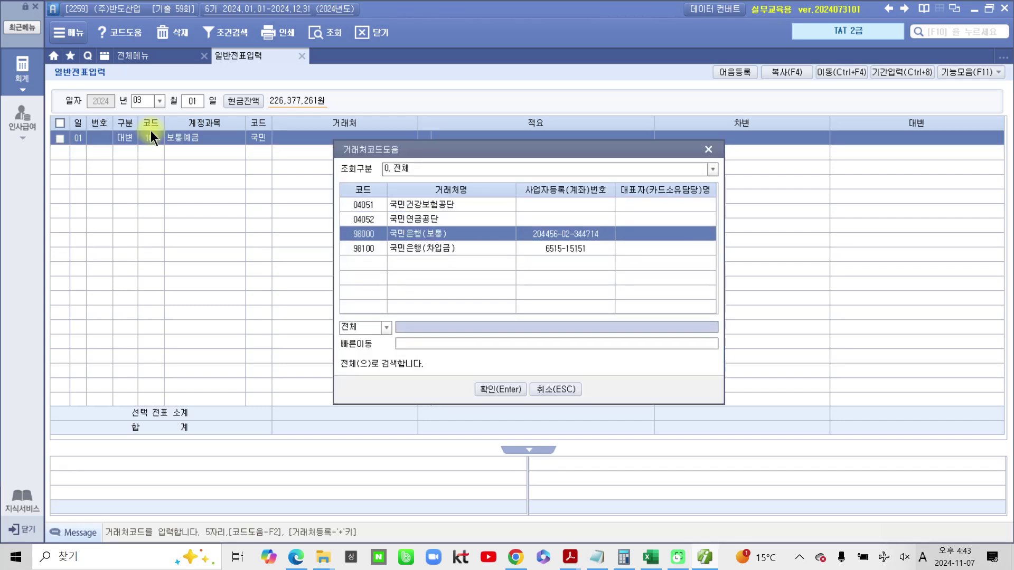
pyautogui.press('Return')
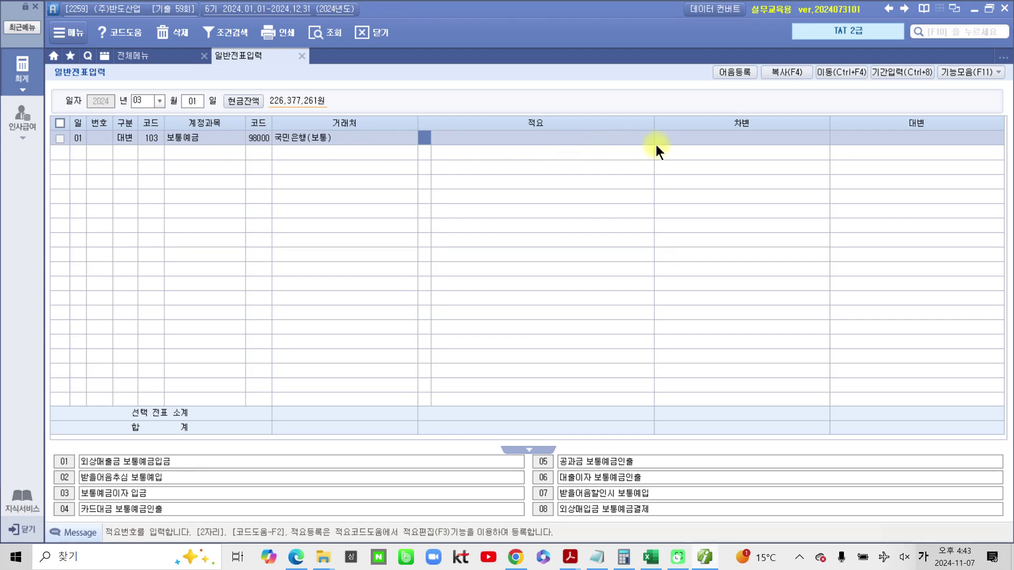
# Leave 적요 blank and enter 600,000 as the 대변 amount of the 보통예금 line
pyautogui.click(676, 141)
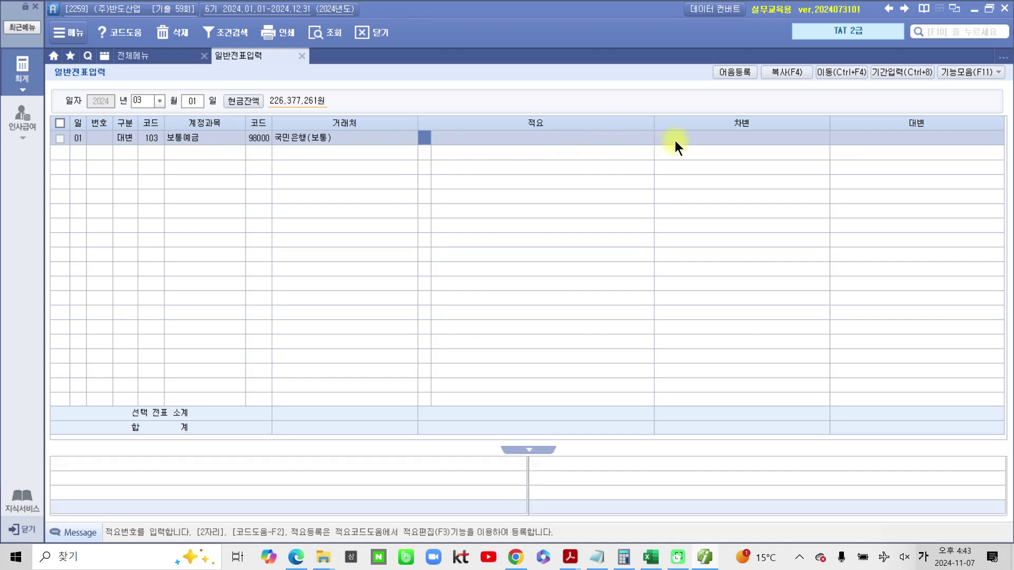
pyautogui.click(854, 138)
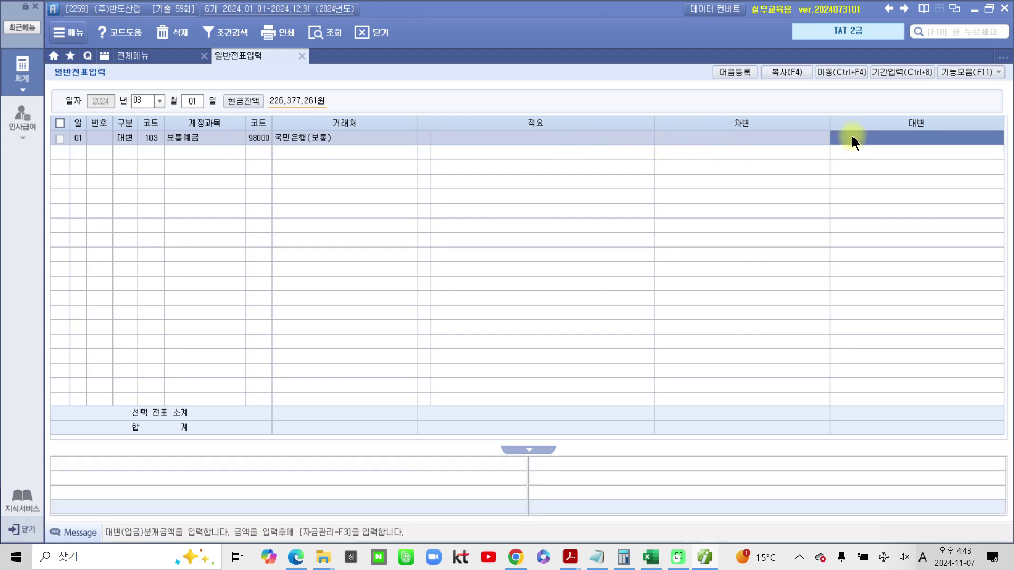
pyautogui.write('6000000')
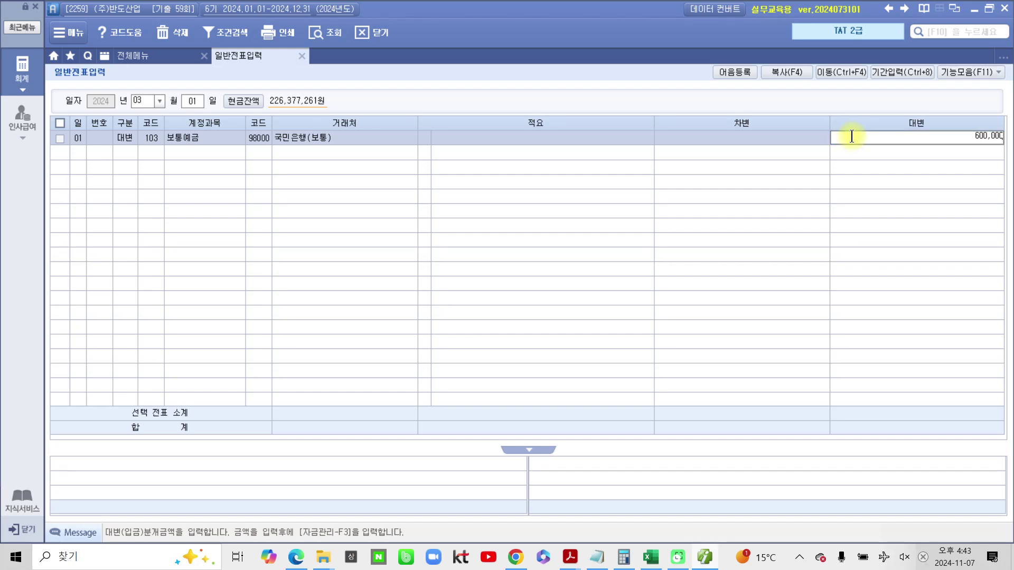
pyautogui.press('Return')
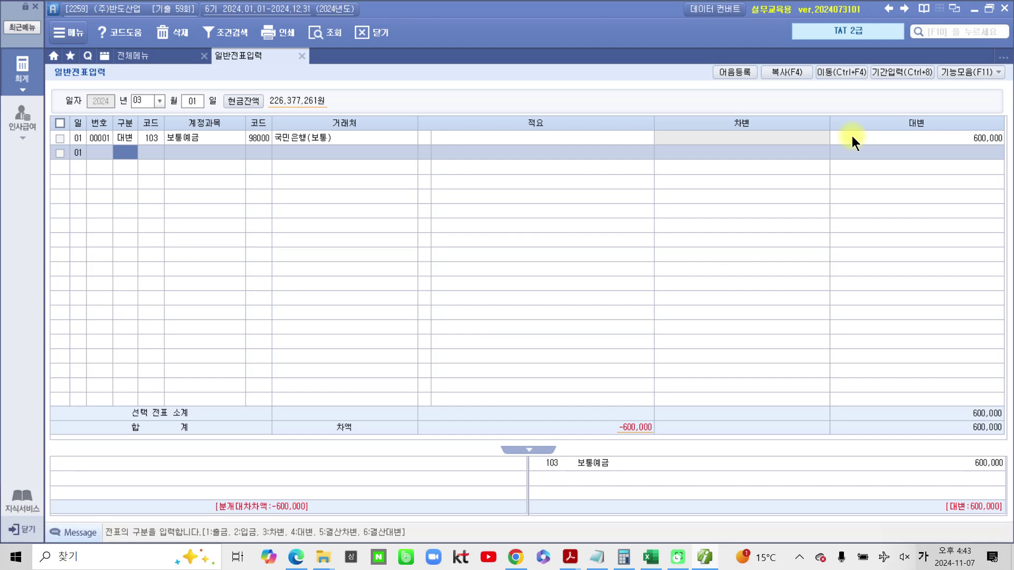
# Add a 차변 line with account 176 장기성예금 and the 거래처 교보생명보험
pyautogui.press('3')
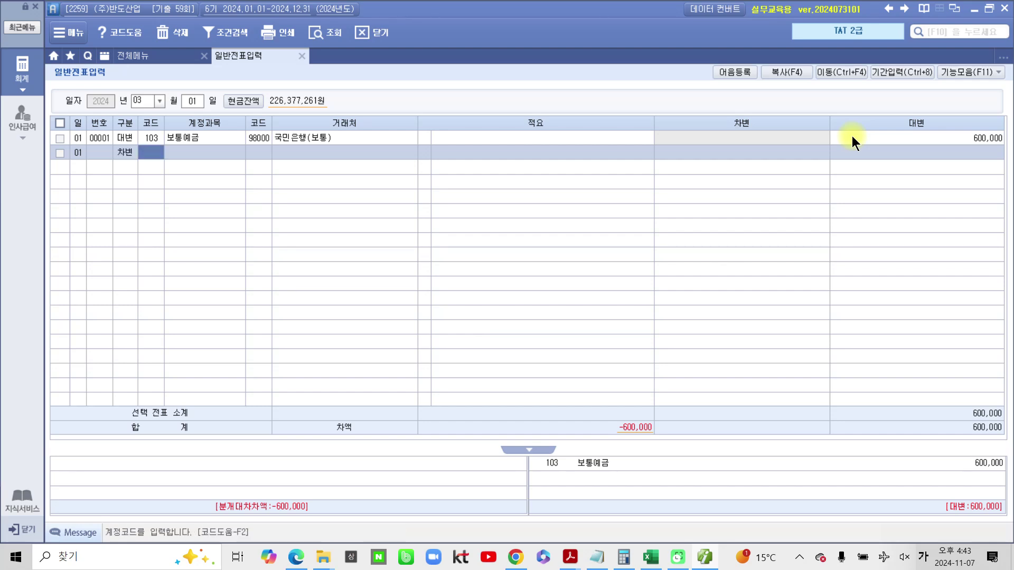
pyautogui.write('장기')
pyautogui.press('Return')
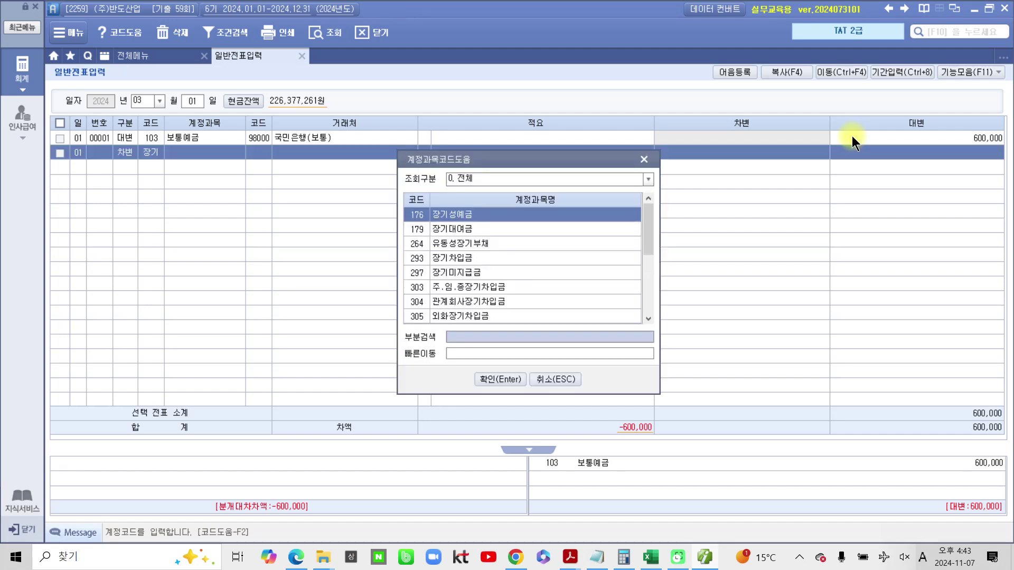
pyautogui.press('Return')
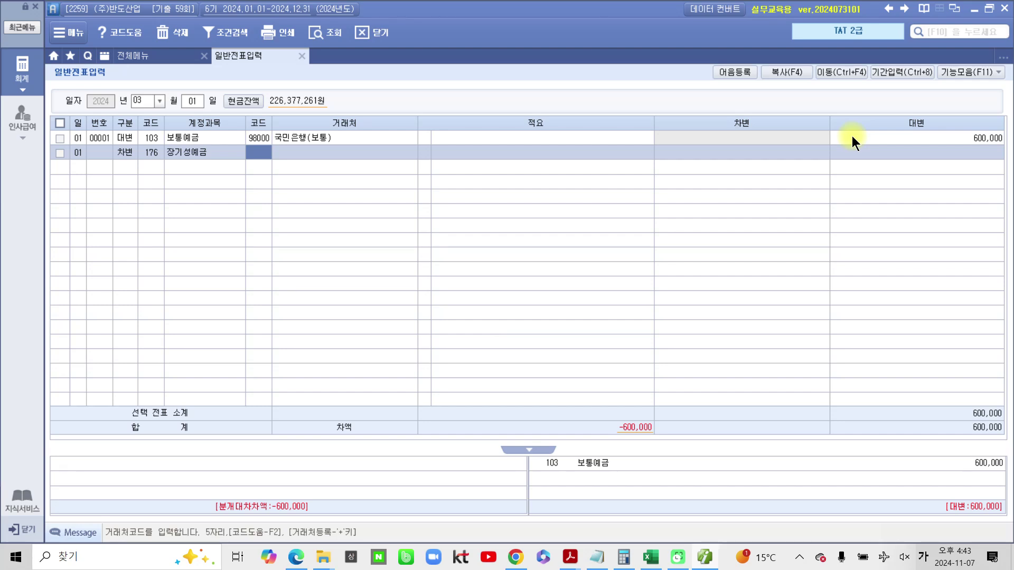
pyautogui.write('교보')
pyautogui.press('Return')
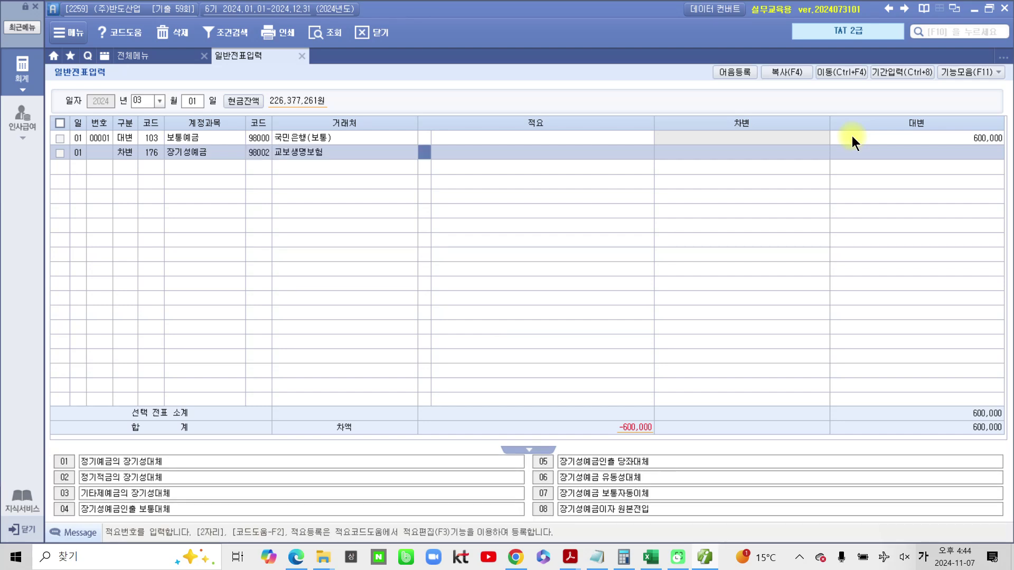
# Leave 적요 blank and enter 540,000 as the 차변 amount of the 장기성예금 line
pyautogui.press('Return')
pyautogui.press('Return')
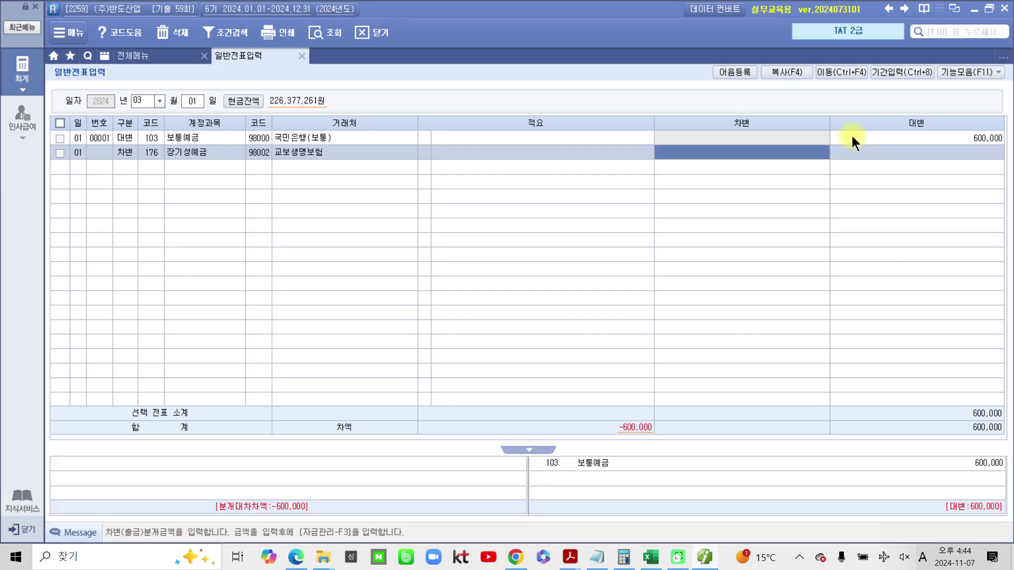
pyautogui.write('5400000')
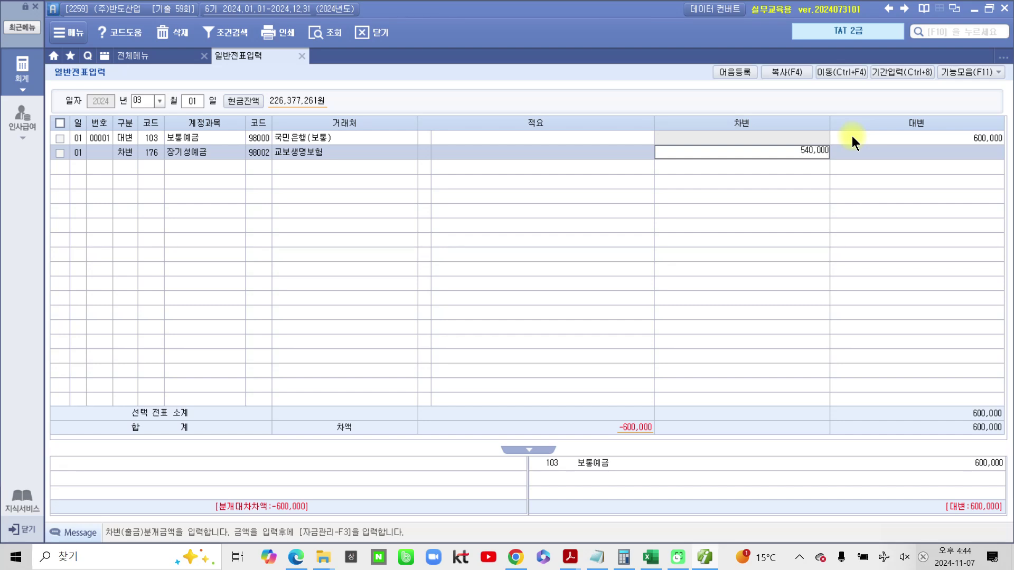
pyautogui.press('Return')
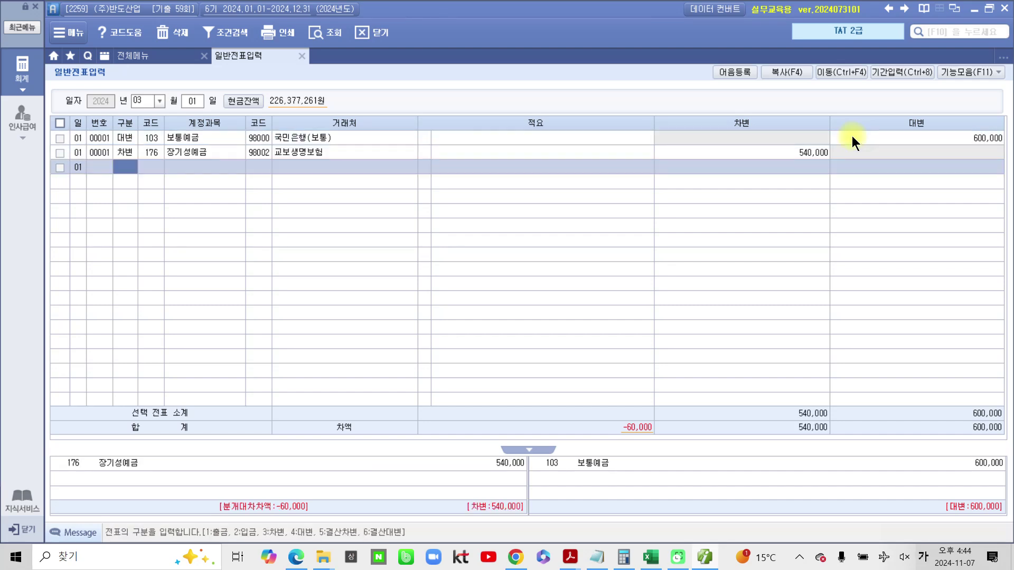
# Add a 차변 line with account 821 보험료 to the March 1 voucher
pyautogui.write('3')
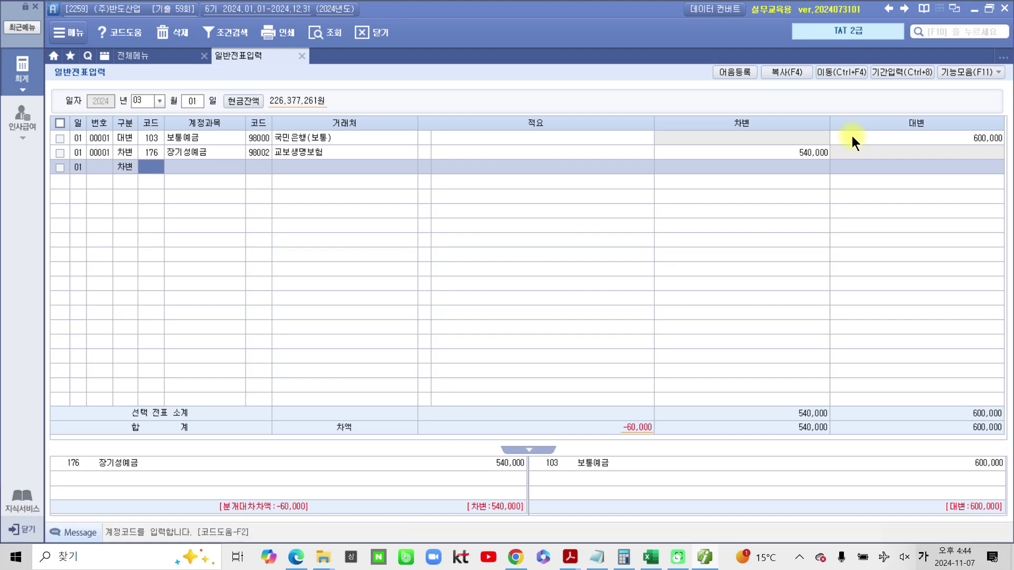
pyautogui.write('보험')
pyautogui.press('Return')
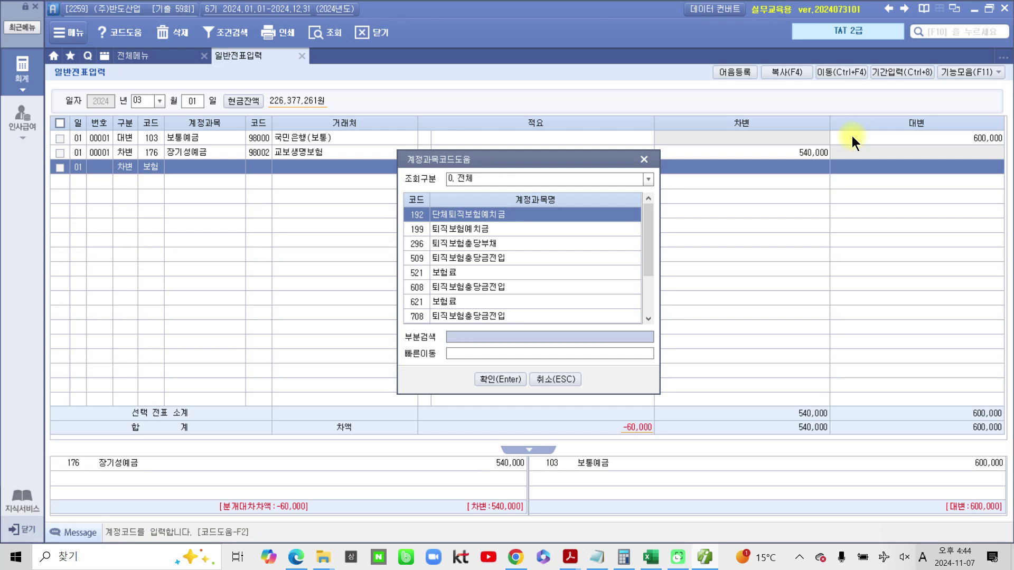
pyautogui.moveTo(648, 245); pyautogui.dragTo(641, 303)
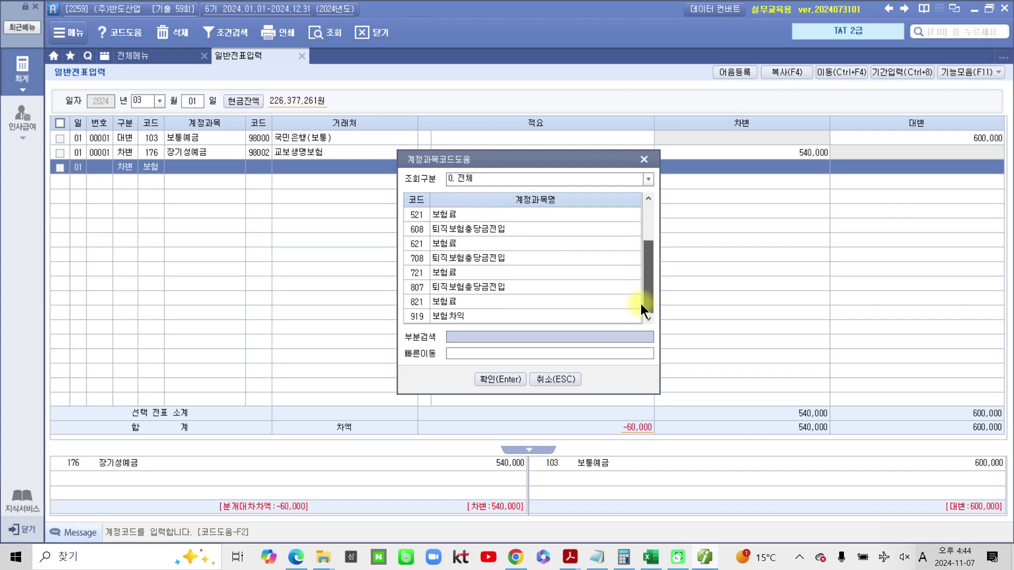
pyautogui.click(455, 300)
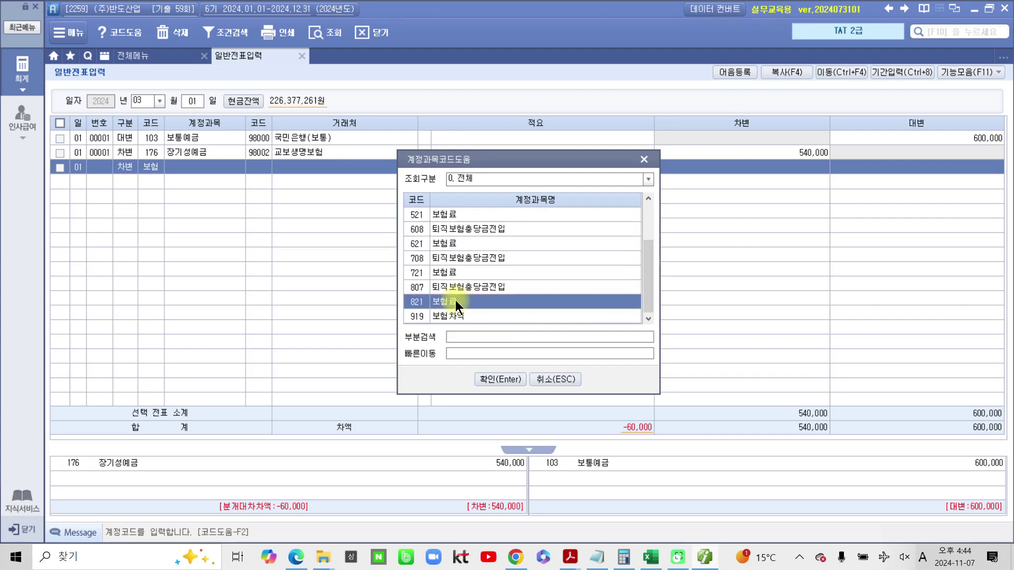
pyautogui.click(491, 378)
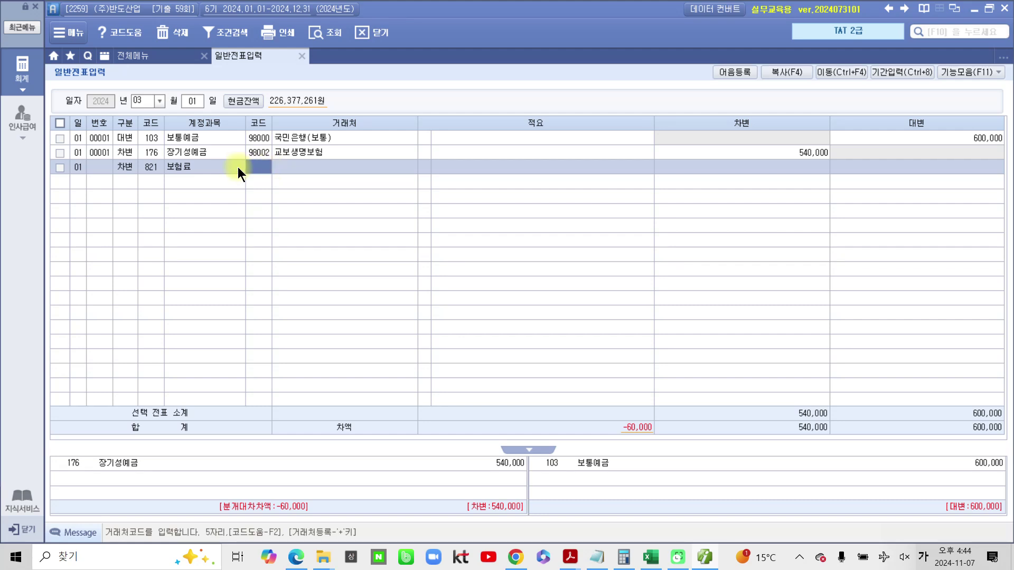
# Leave 거래처 and 적요 blank and enter 60,000 as the 차변 amount of the 보험료 line
pyautogui.click(797, 167)
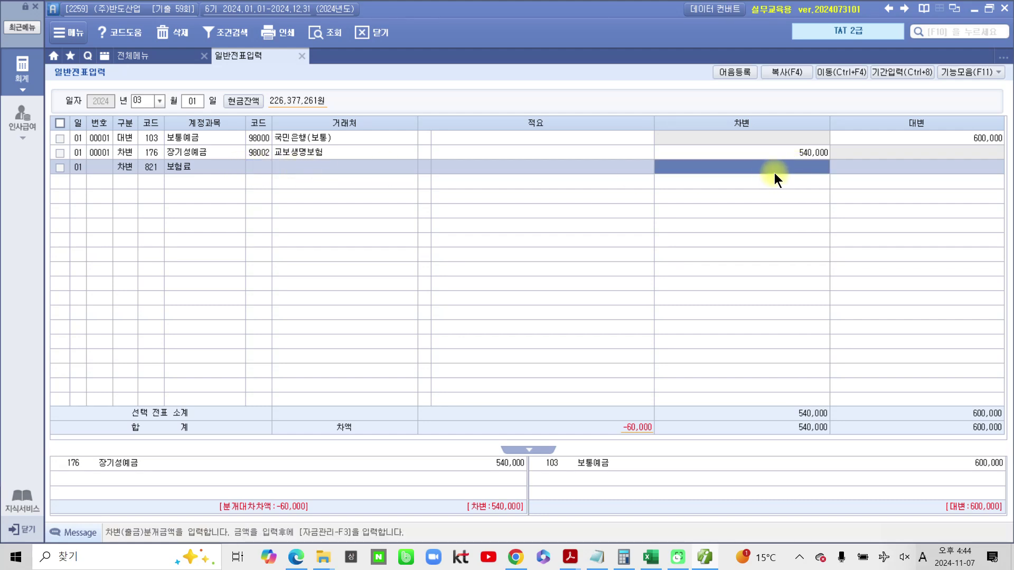
pyautogui.click(774, 172)
pyautogui.write('60')
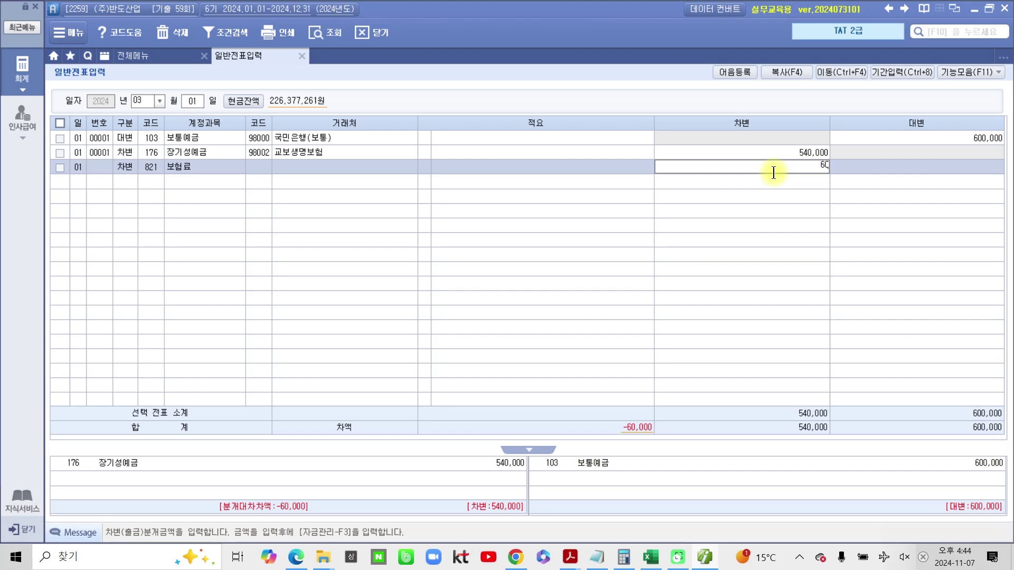
pyautogui.write(',000')
pyautogui.press('Return')
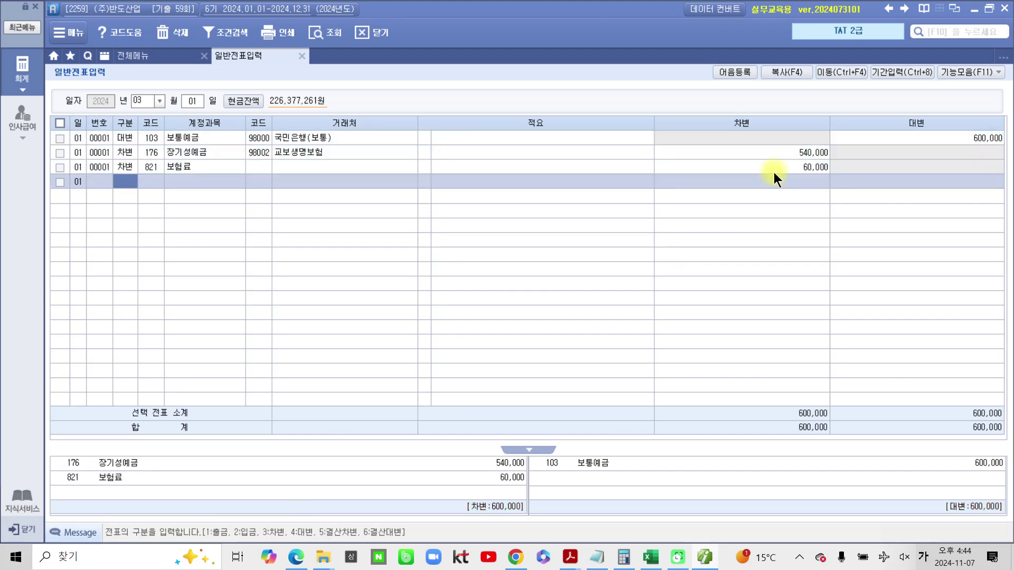
pyautogui.click(254, 162)
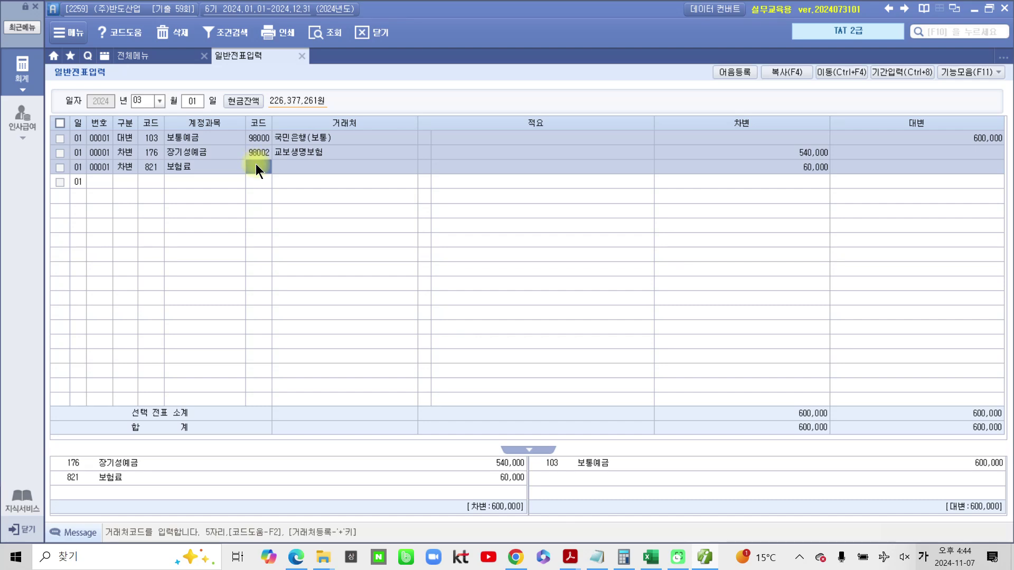
pyautogui.click(758, 168)
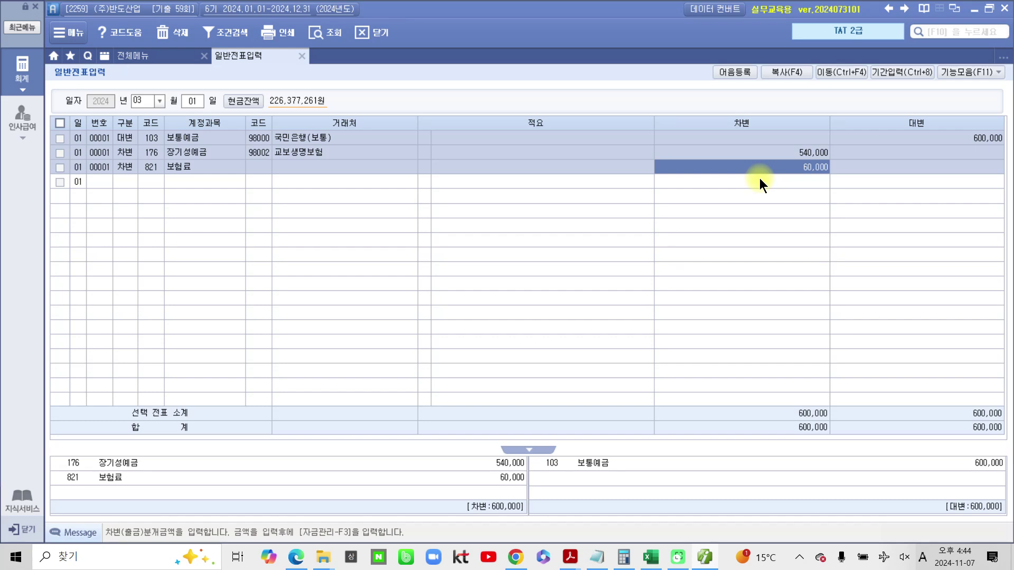
# Switch to the TAT level 2 exam PDF, go to problem 3 기타일반거래 and highlight the title 전자계산서
pyautogui.click(570, 556)
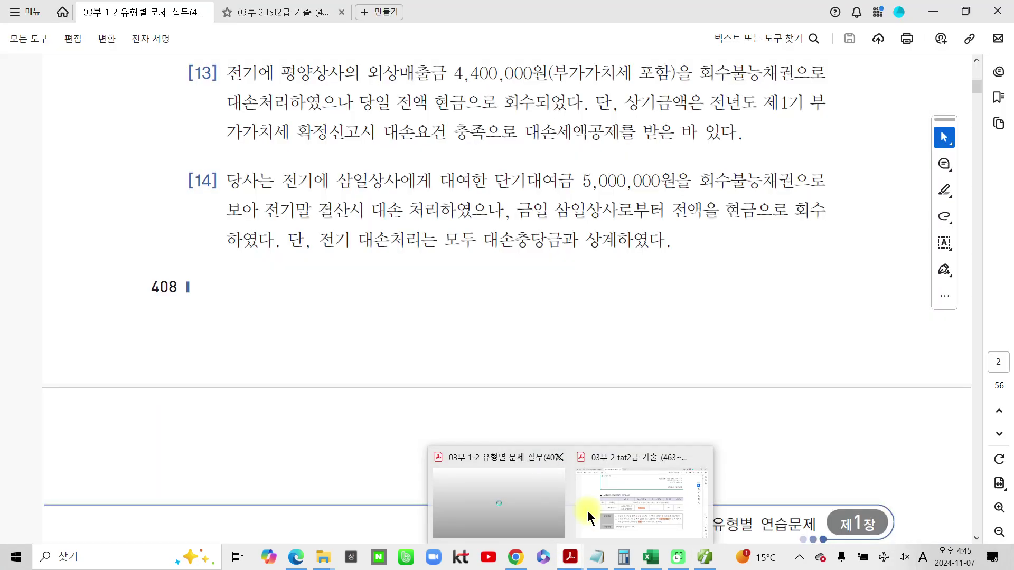
pyautogui.click(588, 512)
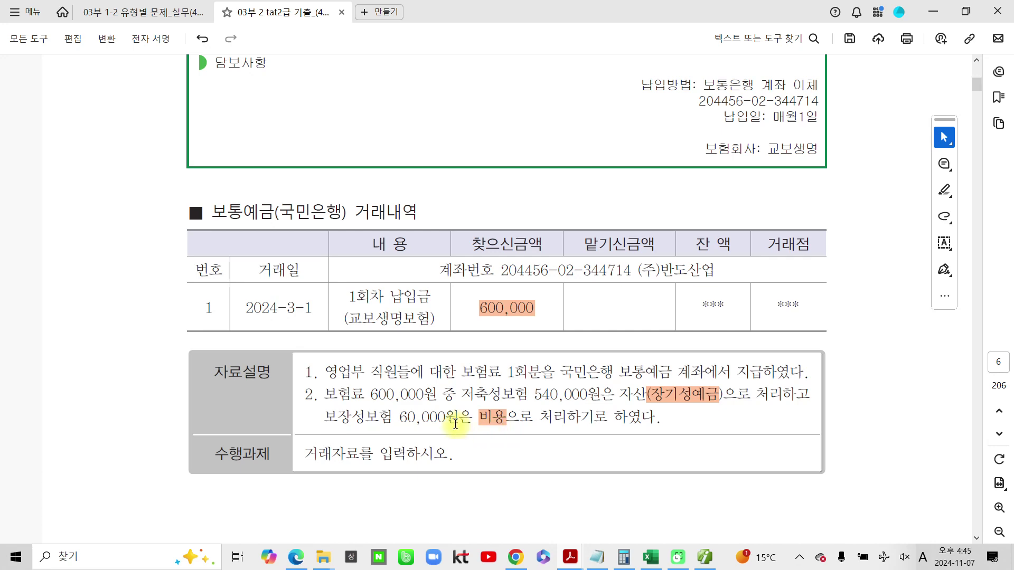
pyautogui.scroll(-10, 455, 429)
pyautogui.scroll(-5, 445, 448)
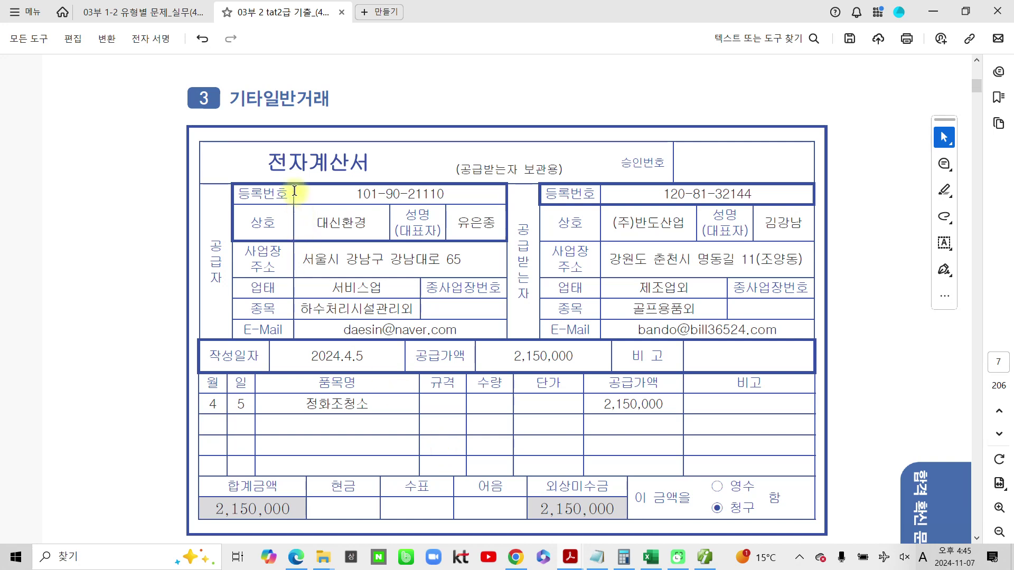
pyautogui.moveTo(265, 163); pyautogui.dragTo(370, 163)
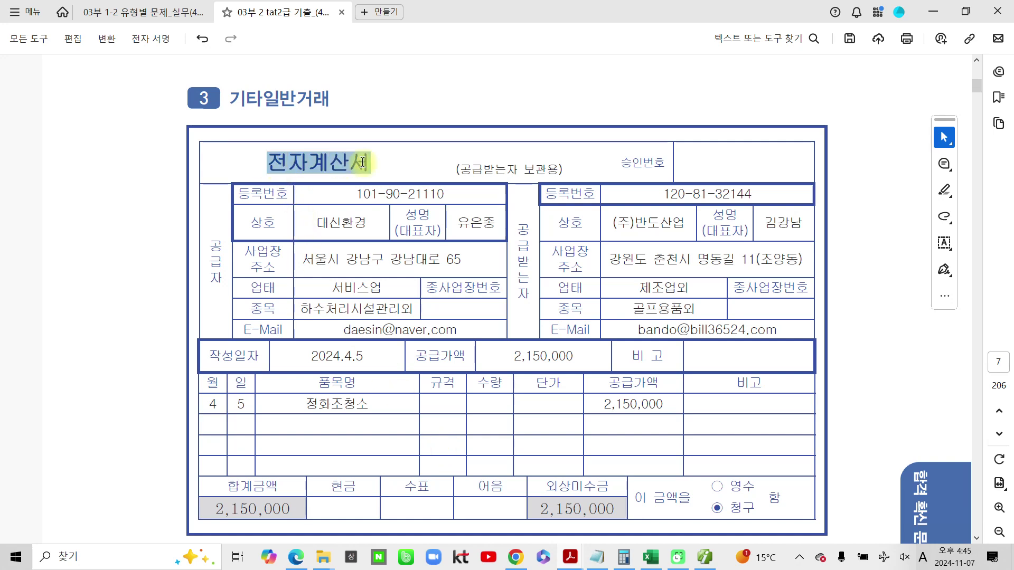
pyautogui.click(401, 189)
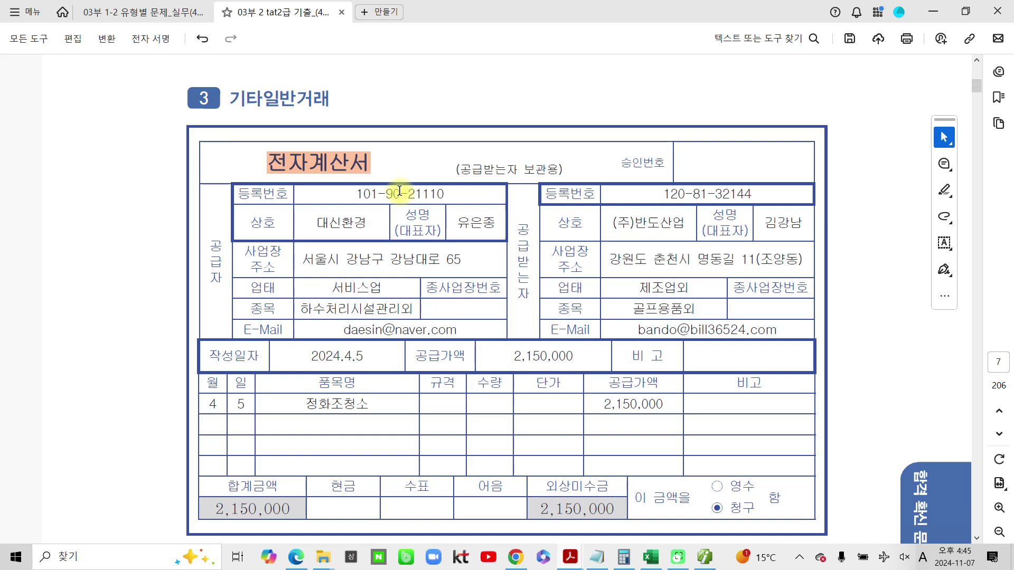
# Highlight 공장 정화조 in problem 3's 자료설명 and 수수료비용 in its 수행과제
pyautogui.scroll(-3, 376, 254)
pyautogui.scroll(-2, 396, 396)
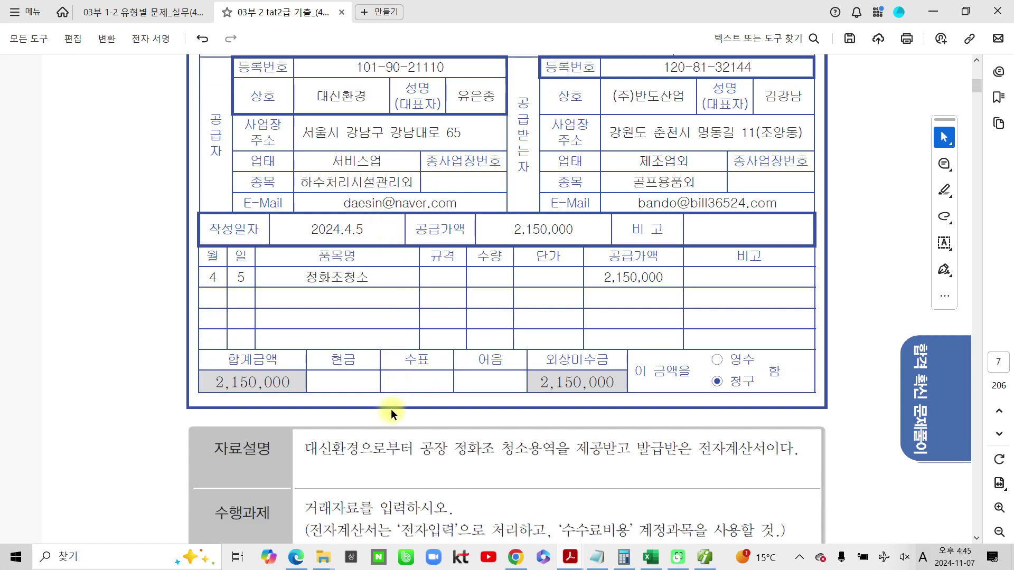
pyautogui.scroll(-2, 326, 459)
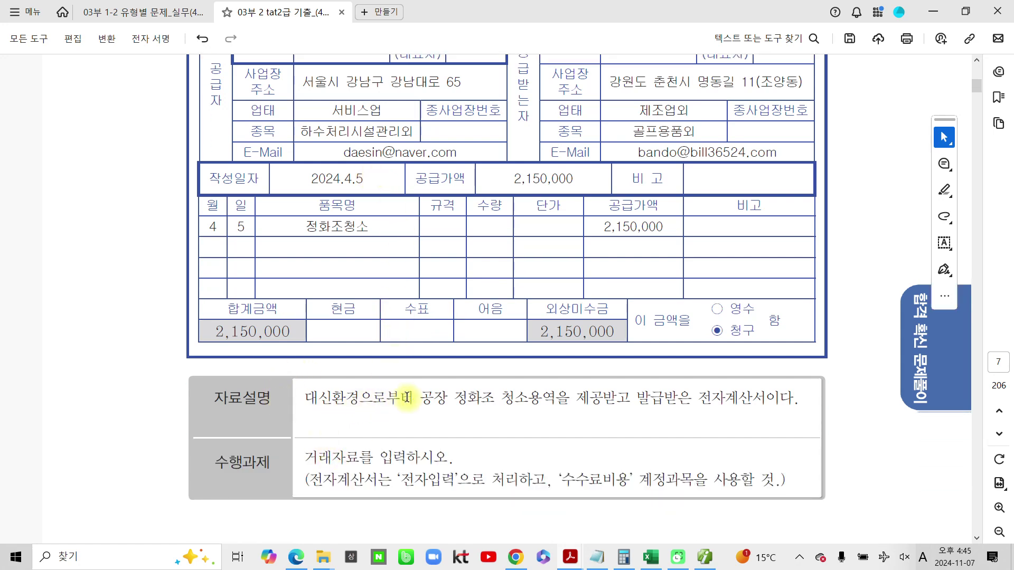
pyautogui.moveTo(416, 397); pyautogui.dragTo(488, 399)
pyautogui.click(534, 419)
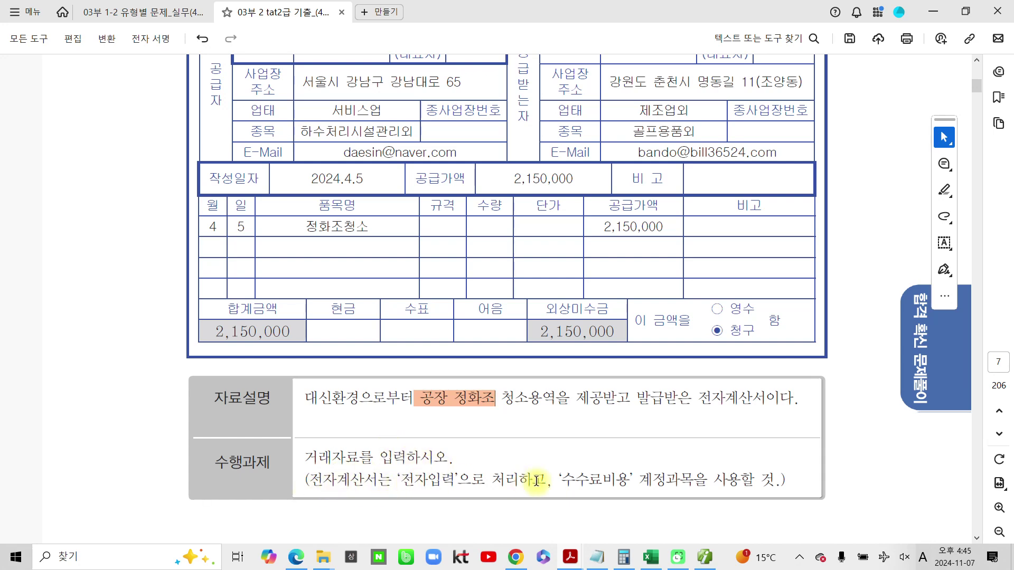
pyautogui.moveTo(560, 482); pyautogui.dragTo(631, 481)
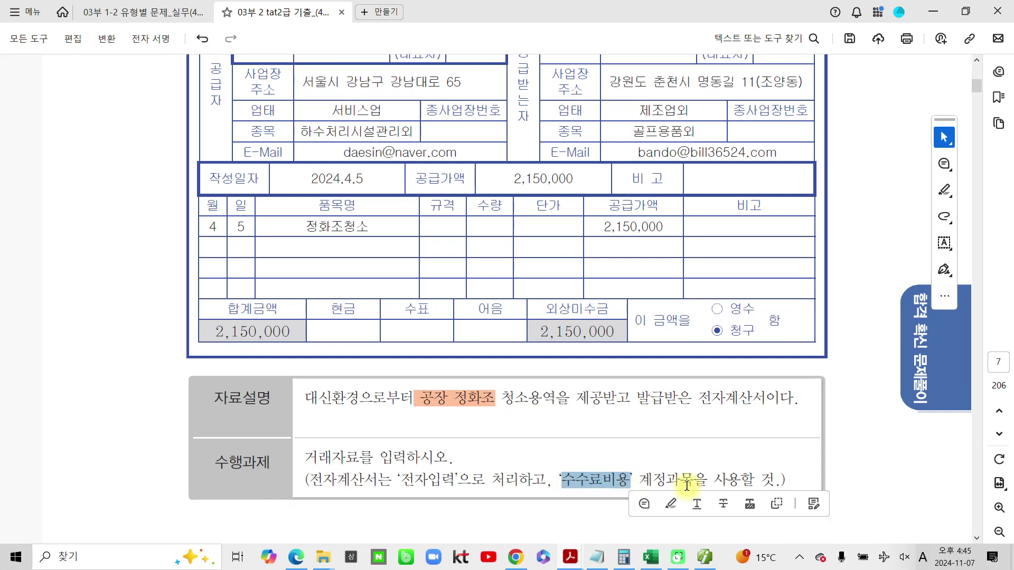
pyautogui.click(665, 503)
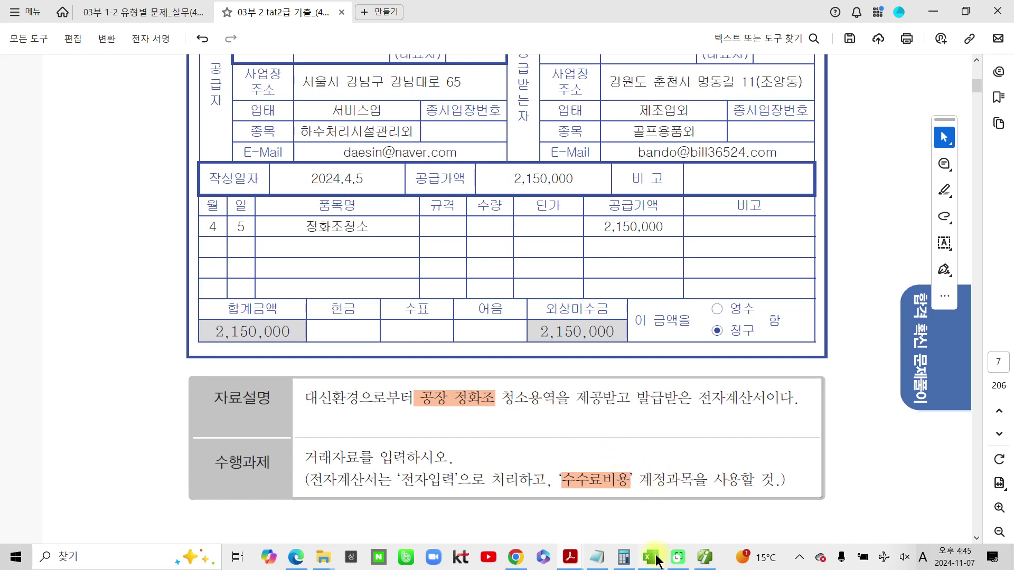
# Switch back to 더존 iPlus, open 매입매출전표입력 and set the voucher date to April 5
pyautogui.click(705, 558)
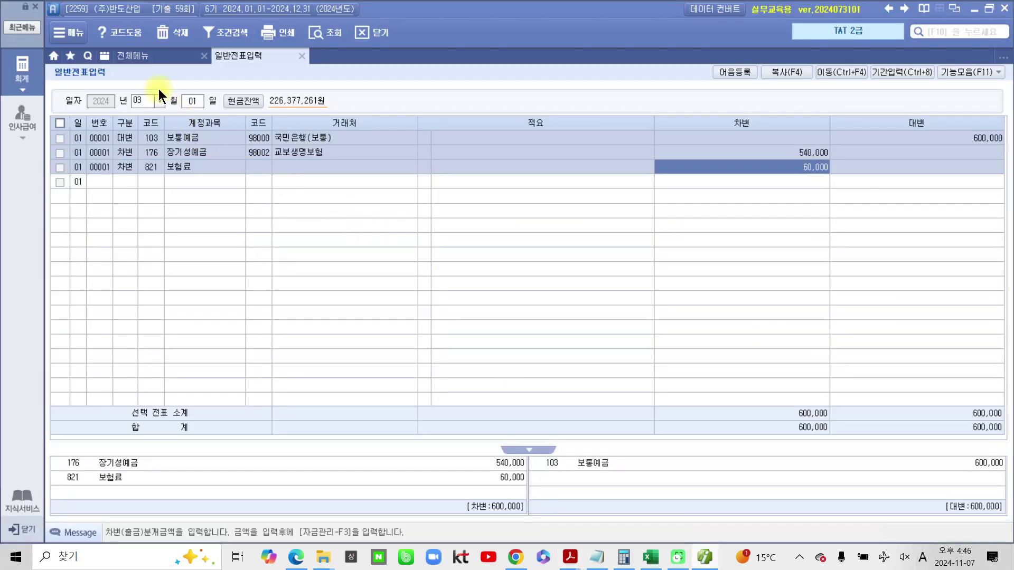
pyautogui.click(156, 58)
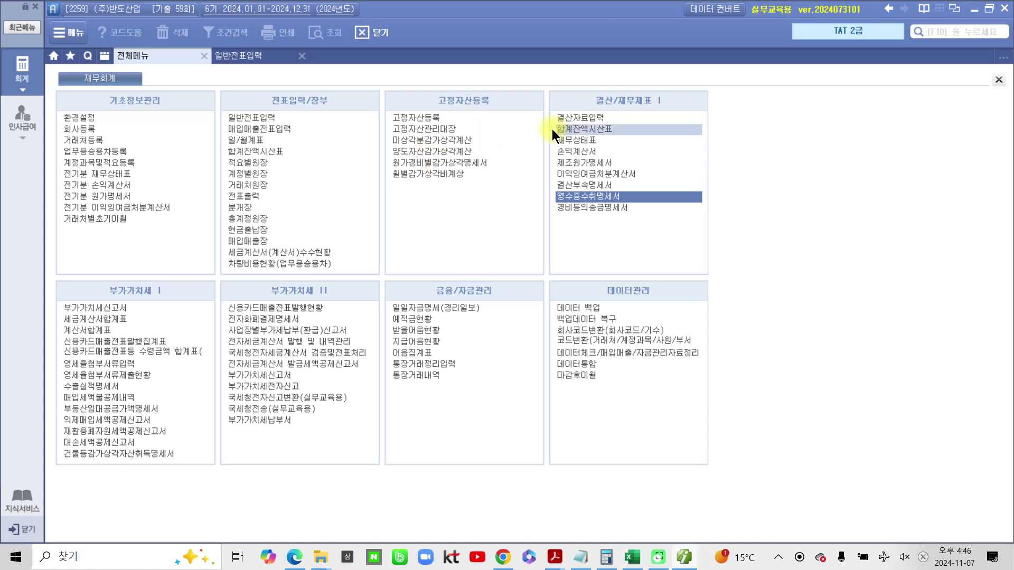
pyautogui.click(251, 133)
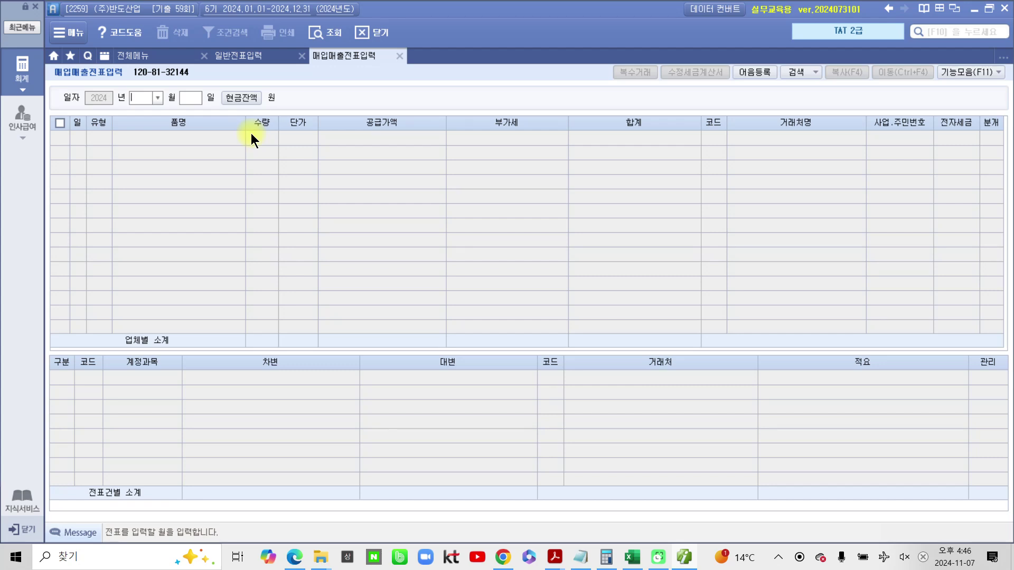
pyautogui.write('04')
pyautogui.press('Return')
pyautogui.write('5')
pyautogui.press('Return')
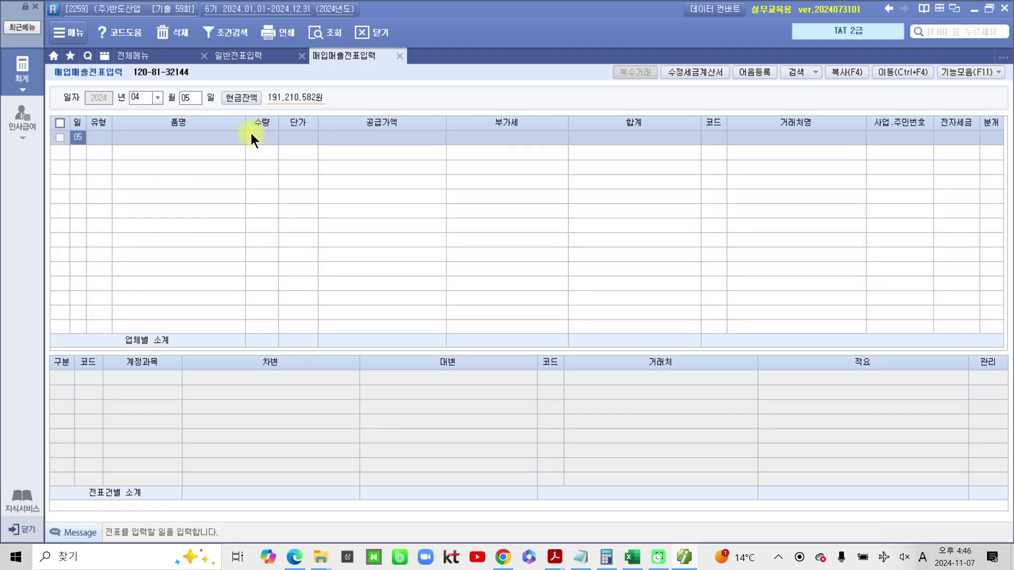
# Set the April 5 line's 유형 to 53 면세 and its 품명 to 정화조청소
pyautogui.press('Return')
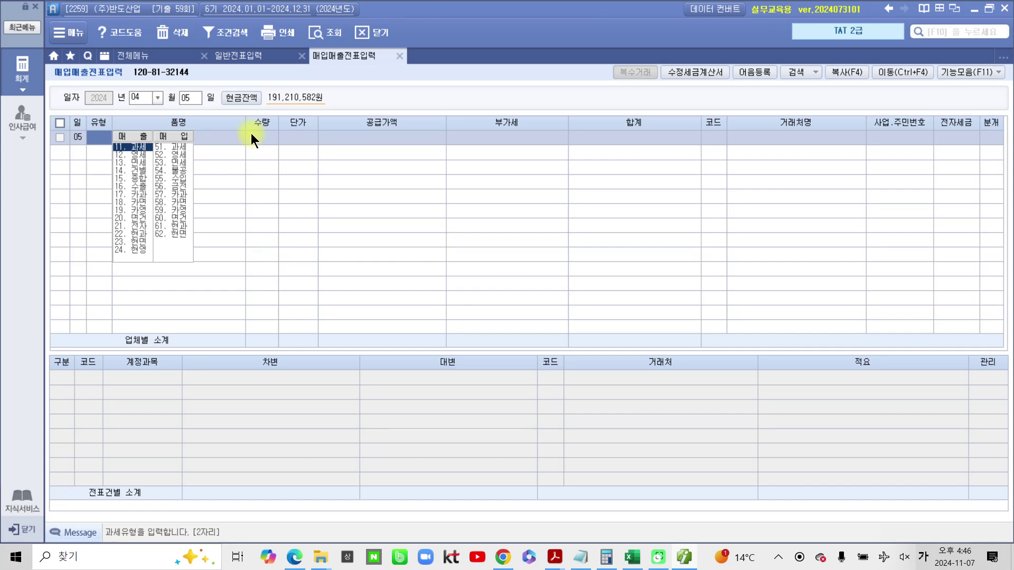
pyautogui.write('53')
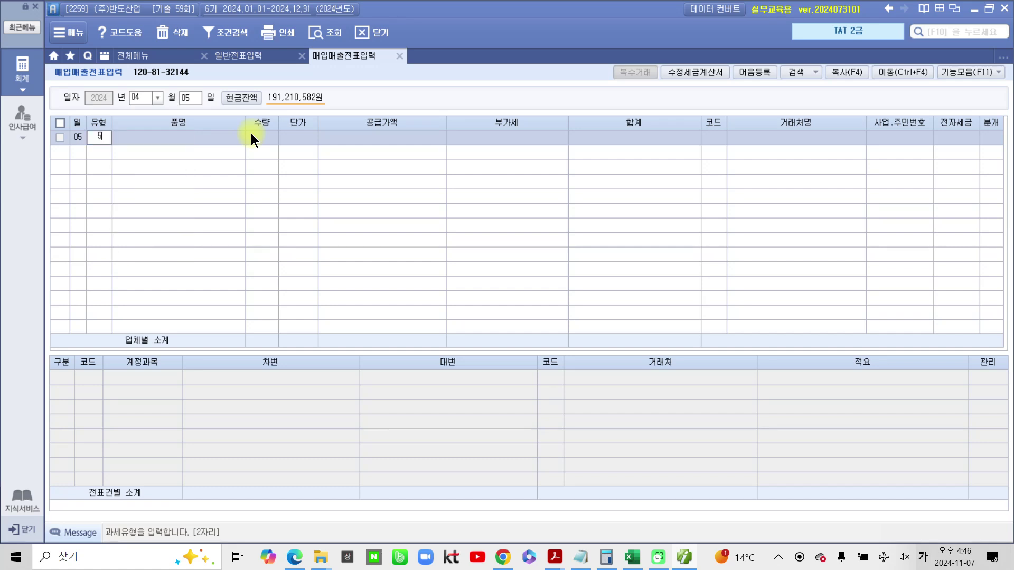
pyautogui.press('Return')
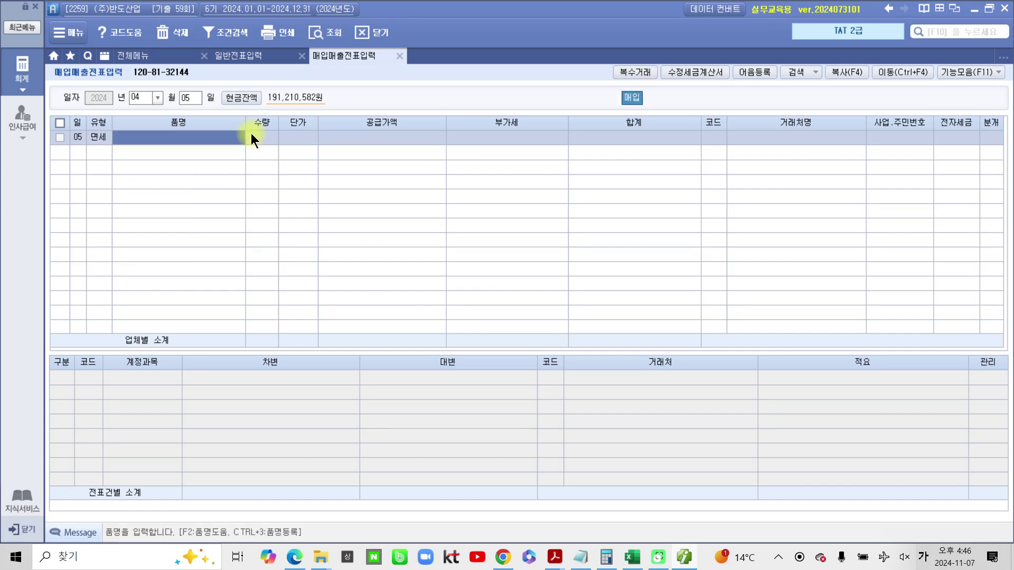
pyautogui.write('정')
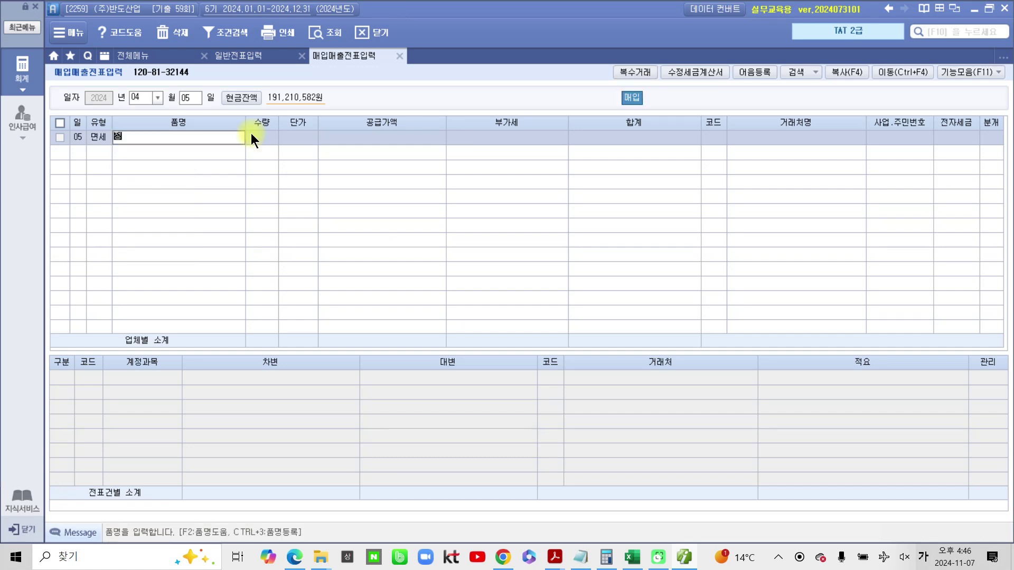
pyautogui.write('림조청소')
pyautogui.press('Return')
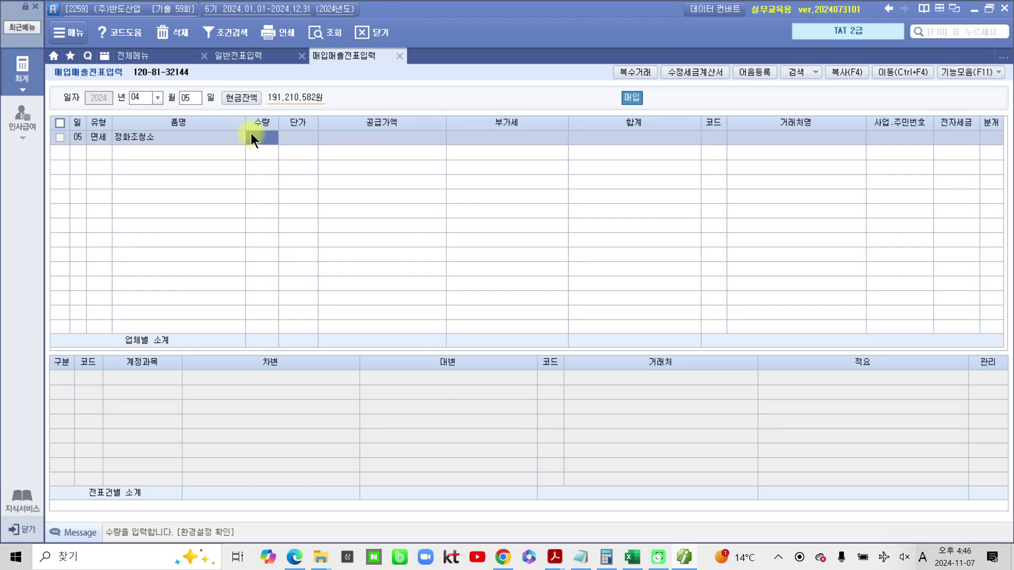
# Leave 수량 and 단가 blank and enter 2,150,000 as the 공급가액 of the 정화조청소 line
pyautogui.press('Return')
pyautogui.press('Return')
pyautogui.write('2,150,000')
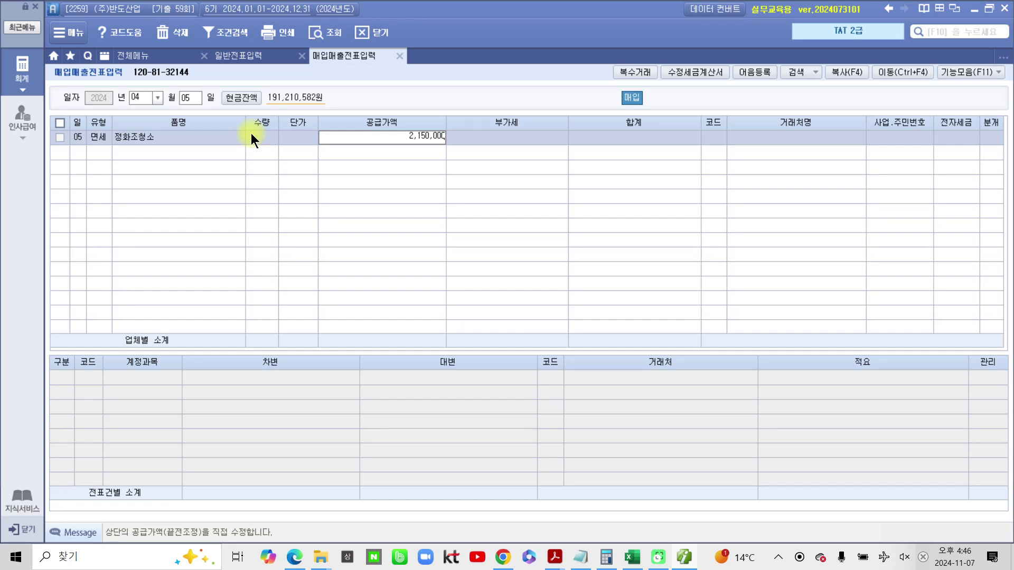
pyautogui.press('Return')
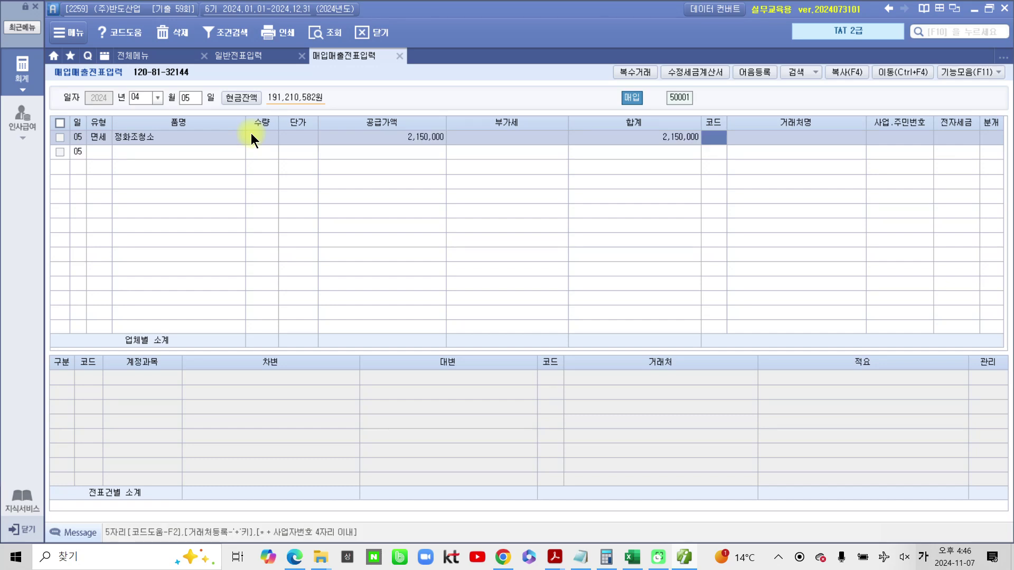
# Set the line's 거래처 to 대신환경 and mark its 전자세금 field as 전자입력
pyautogui.write('대신')
pyautogui.press('Return')
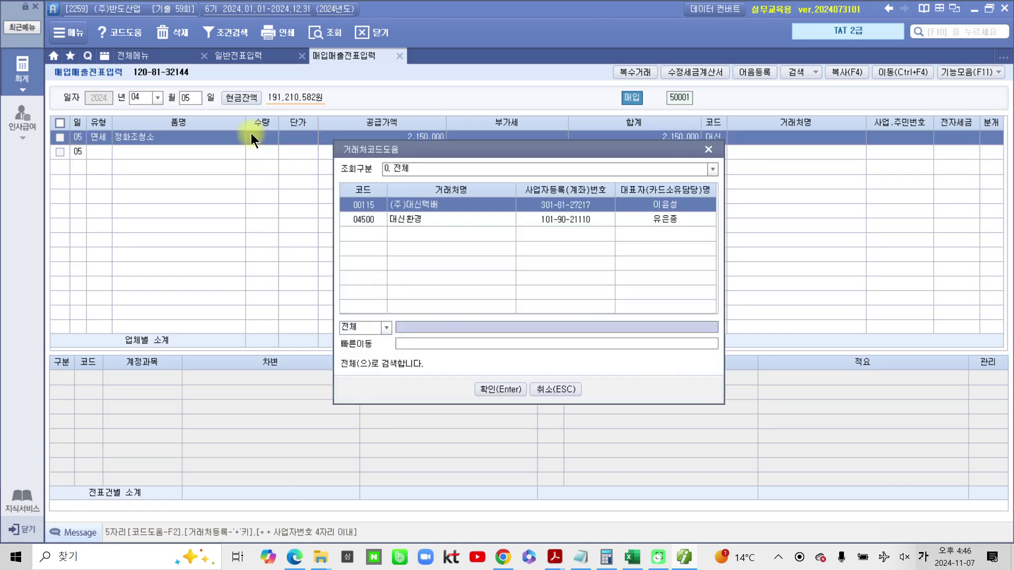
pyautogui.press('Down')
pyautogui.press('Return')
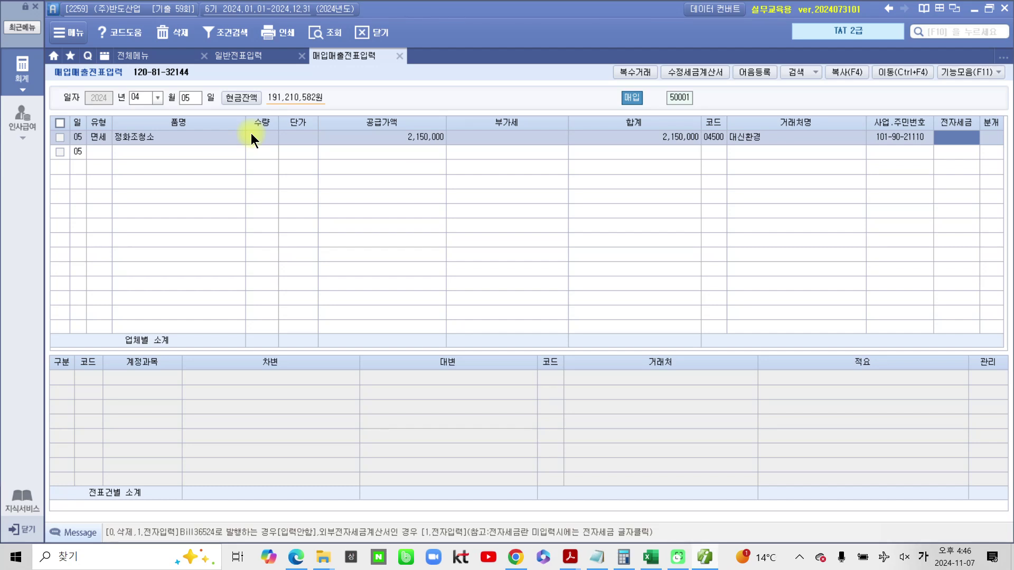
pyautogui.write('1')
pyautogui.press('Return')
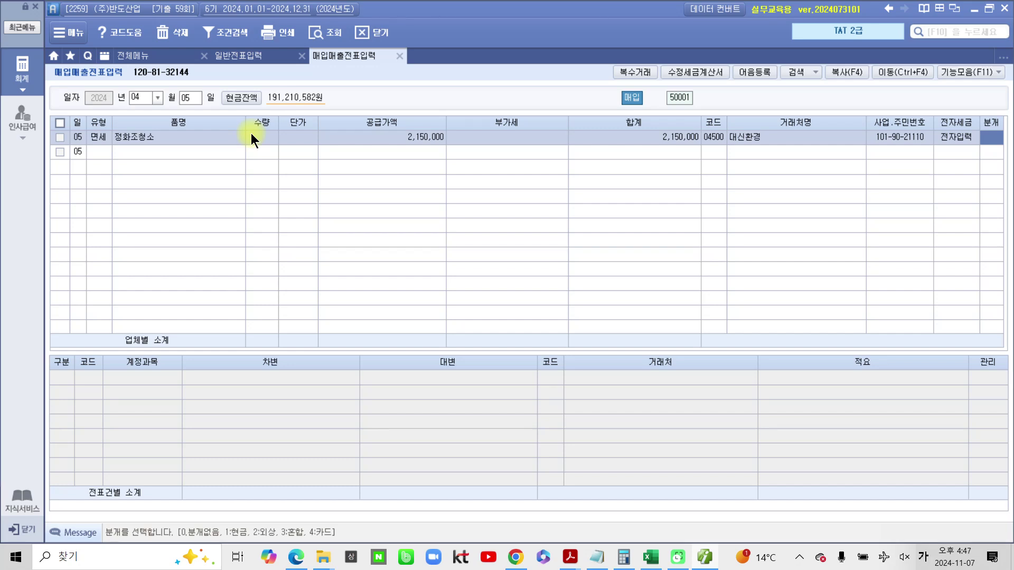
pyautogui.moveTo(707, 559)
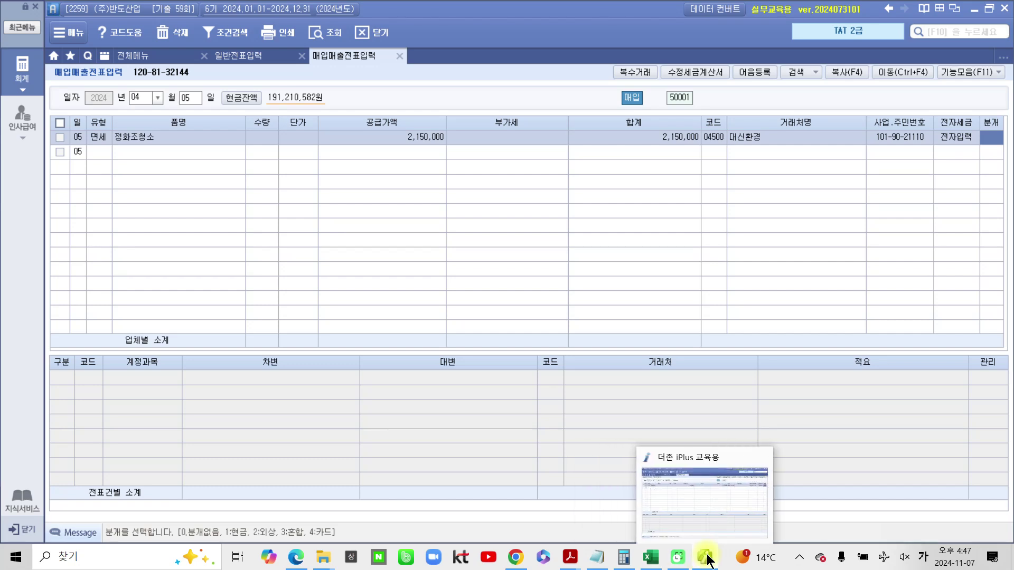
# Recheck the 대신환경 invoice in the exam PDF, return to 더존 iPlus and set the line's 분개 to 3 혼합
pyautogui.click(607, 528)
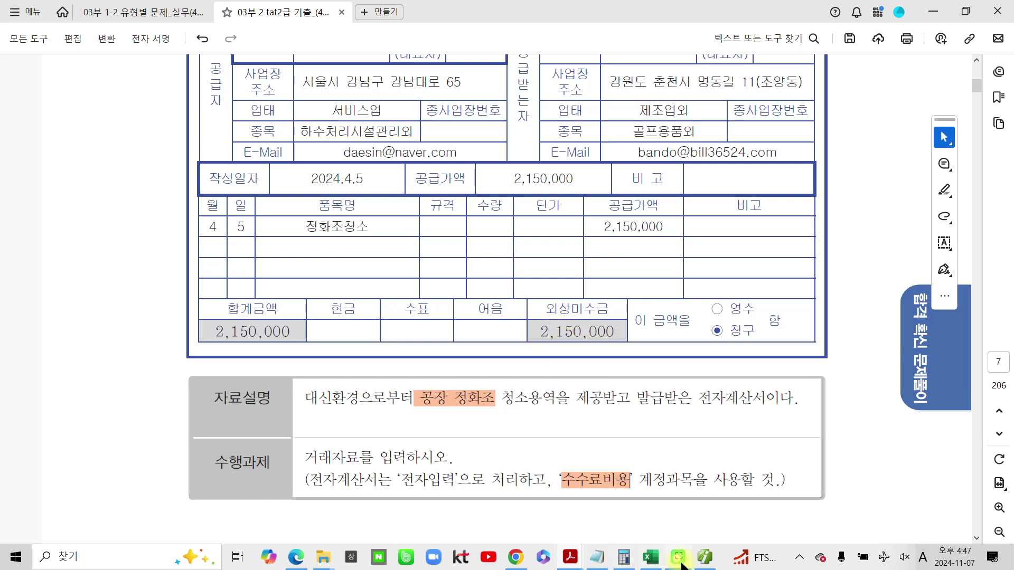
pyautogui.click(703, 560)
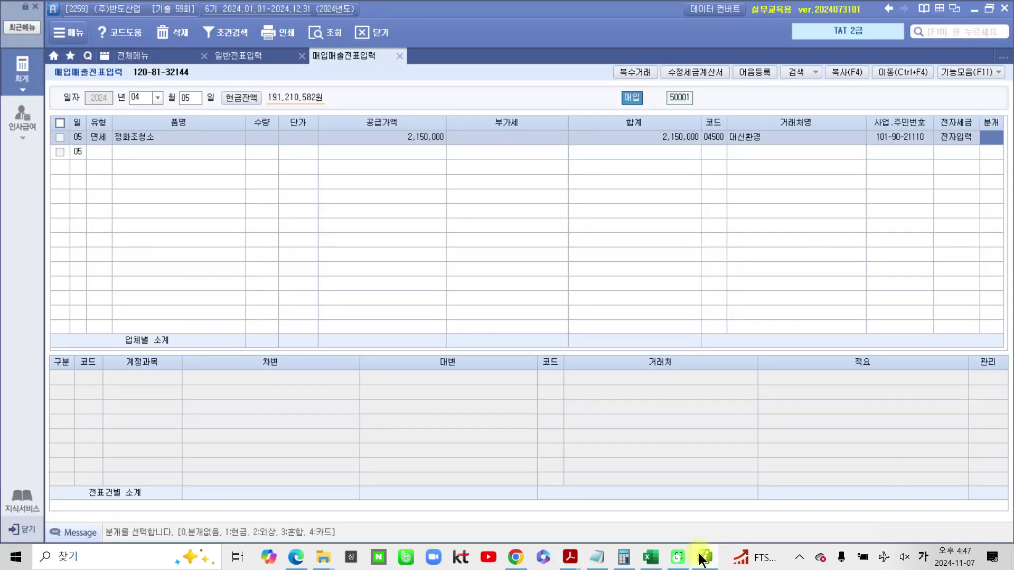
pyautogui.write('3')
pyautogui.press('Return')
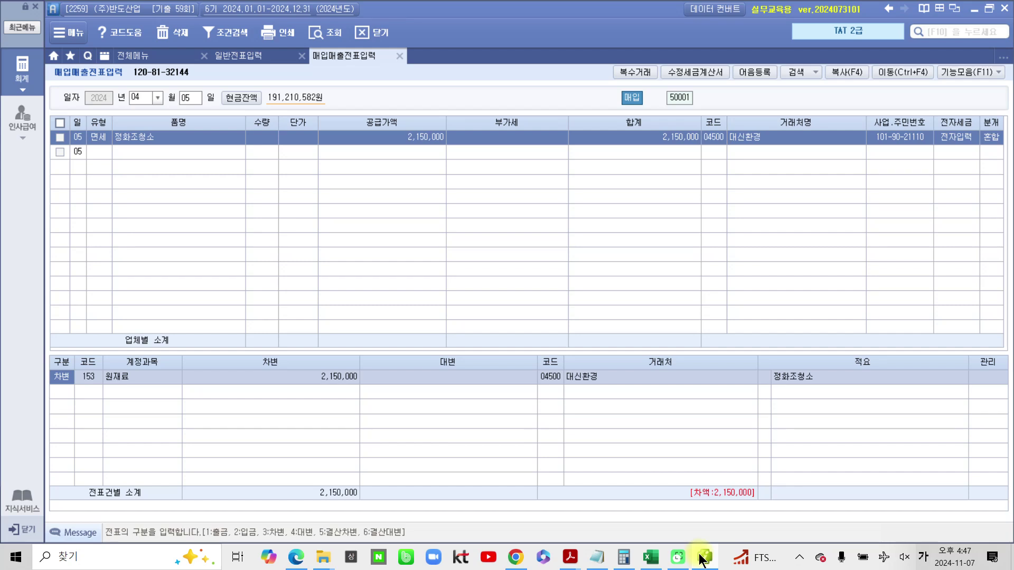
# Change the debit line's account to 531 수수료비용 using the account code lookup for 수수
pyautogui.click(89, 378)
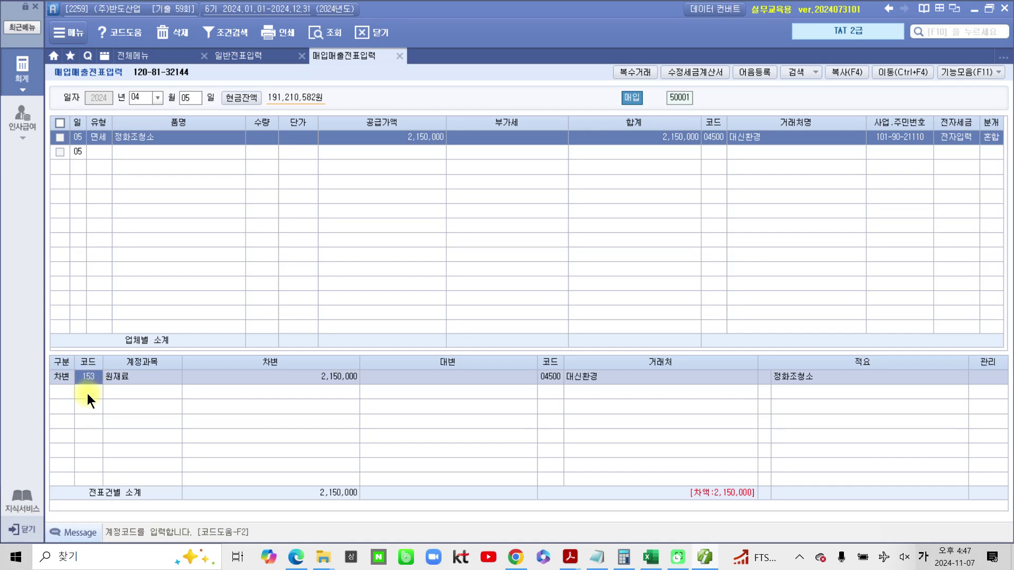
pyautogui.write('수수')
pyautogui.press('Return')
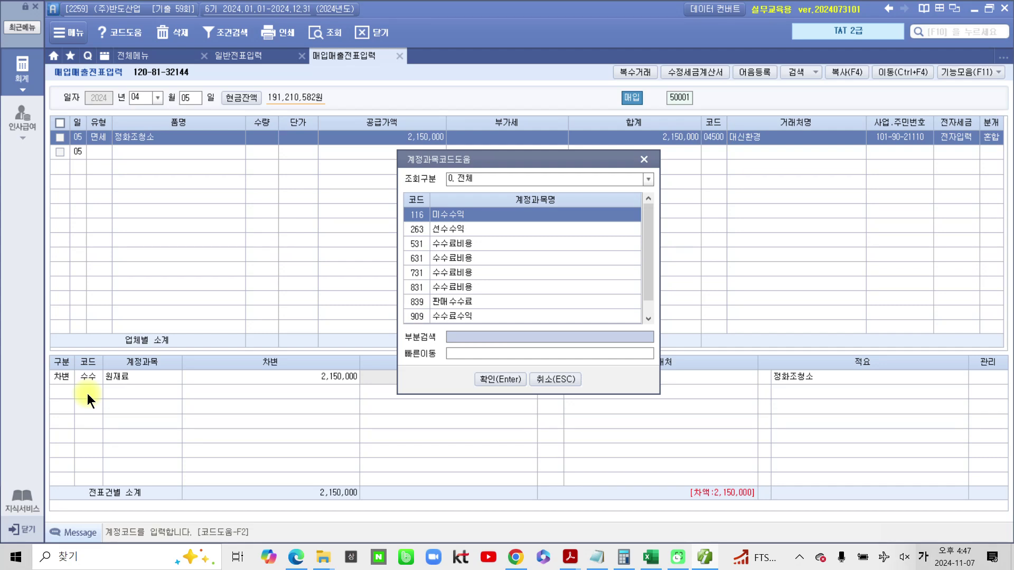
pyautogui.click(423, 249)
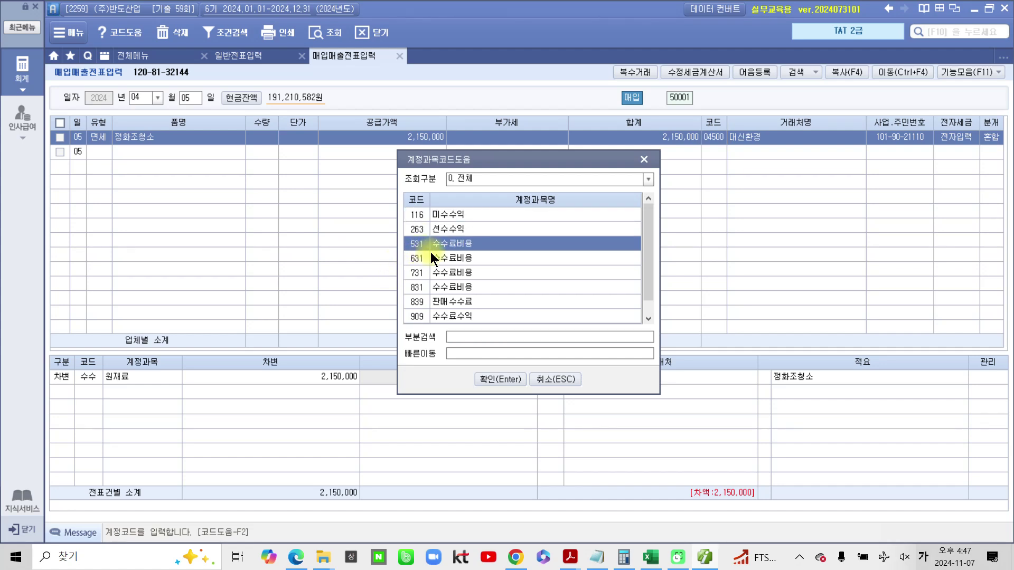
pyautogui.click(499, 377)
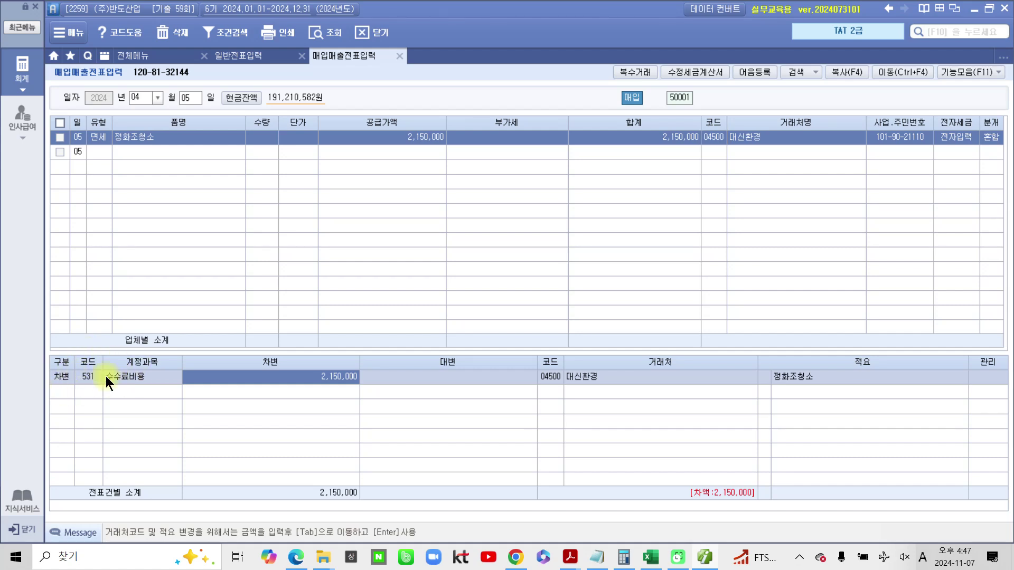
# Add a 대변 line for 253 미지급금 with 2,150,000 and check its 거래처 in the saved April 5 entry
pyautogui.click(60, 393)
pyautogui.write('4')
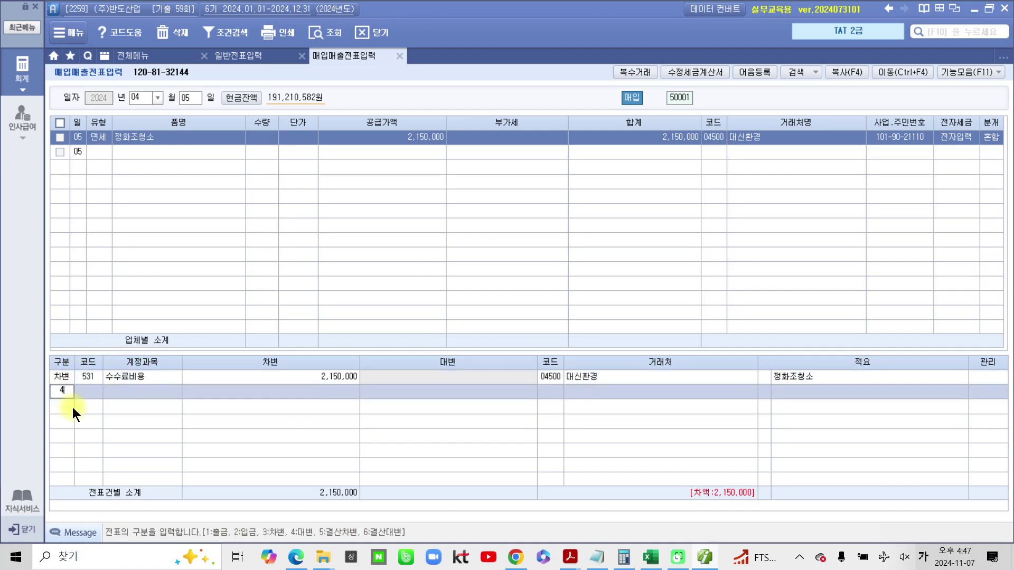
pyautogui.press('Return')
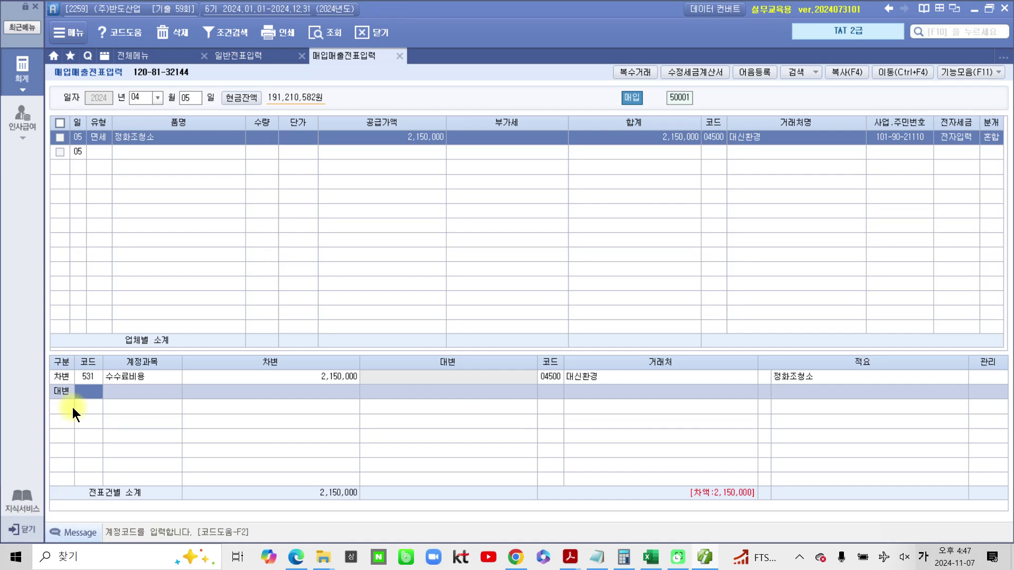
pyautogui.write('253')
pyautogui.press('Return')
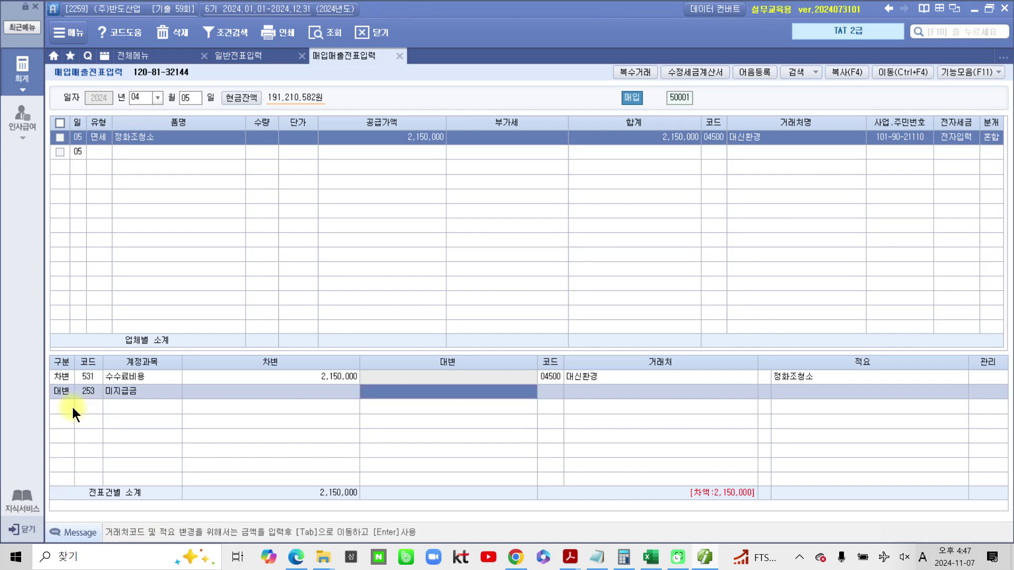
pyautogui.write('2,150,000')
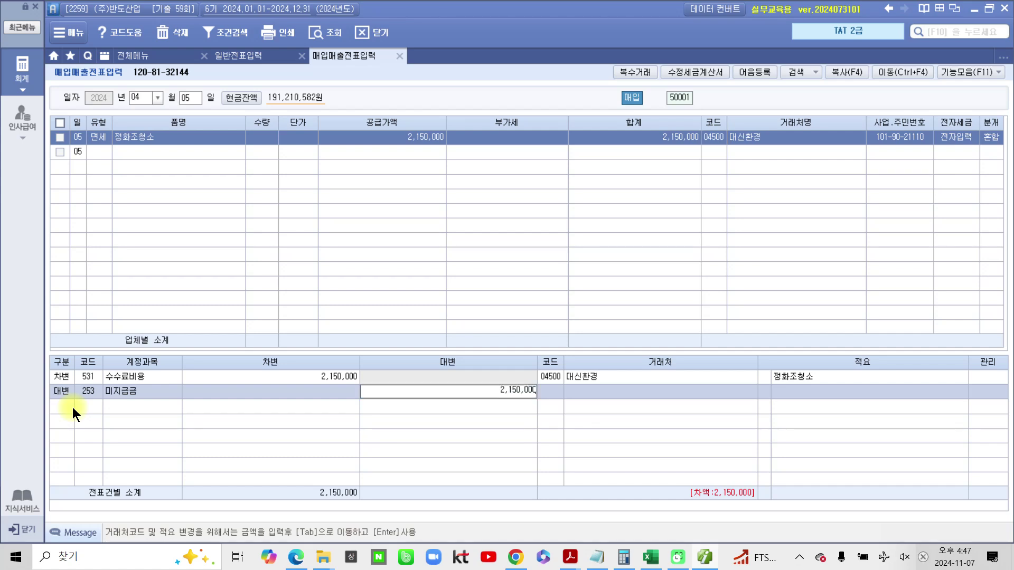
pyautogui.press('Return')
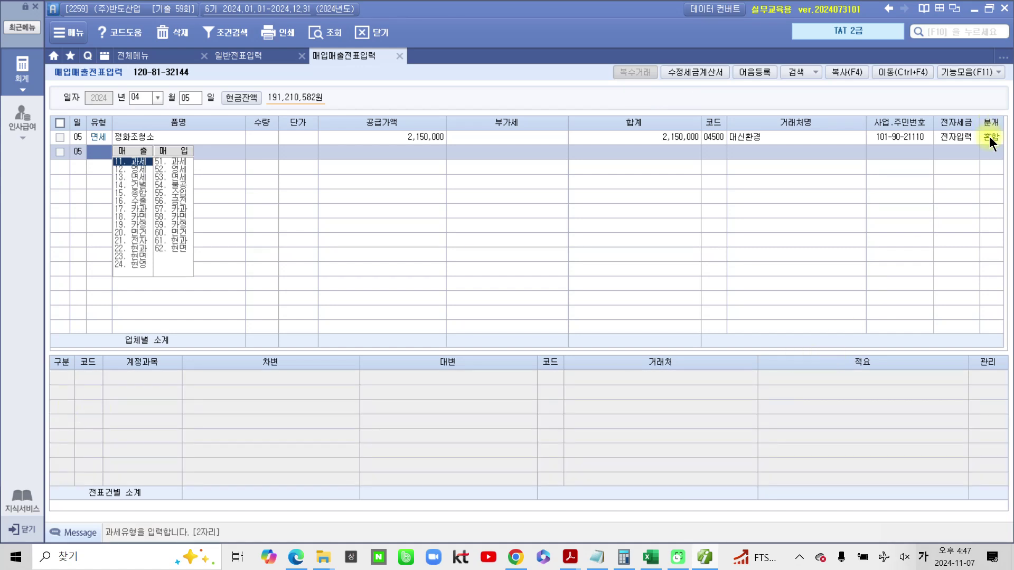
pyautogui.click(989, 136)
pyautogui.click(546, 394)
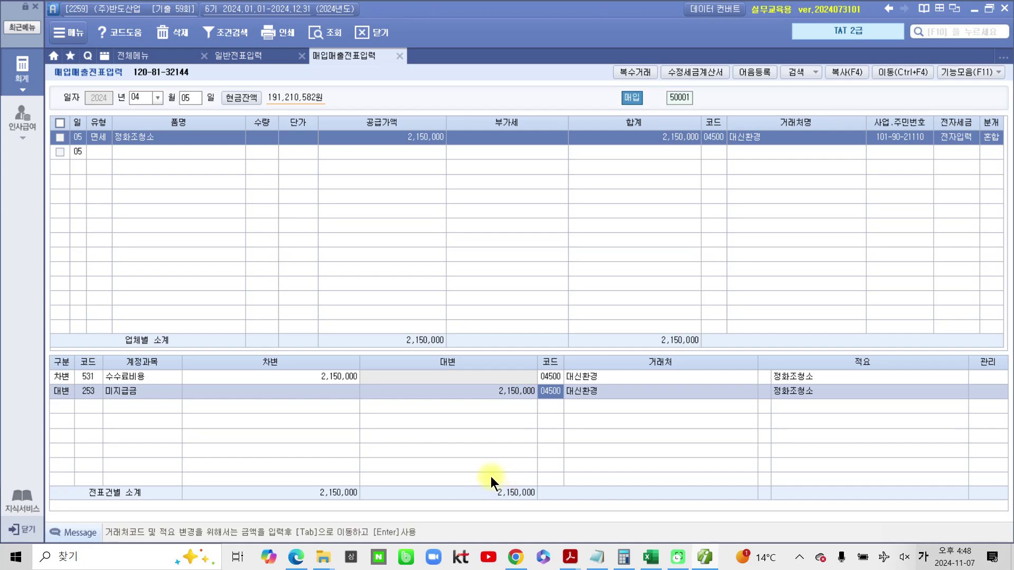
# Switch to the exam PDF and highlight the headings 부가가치세관리 and 전자세금계산서 발급 on the following page
pyautogui.click(702, 559)
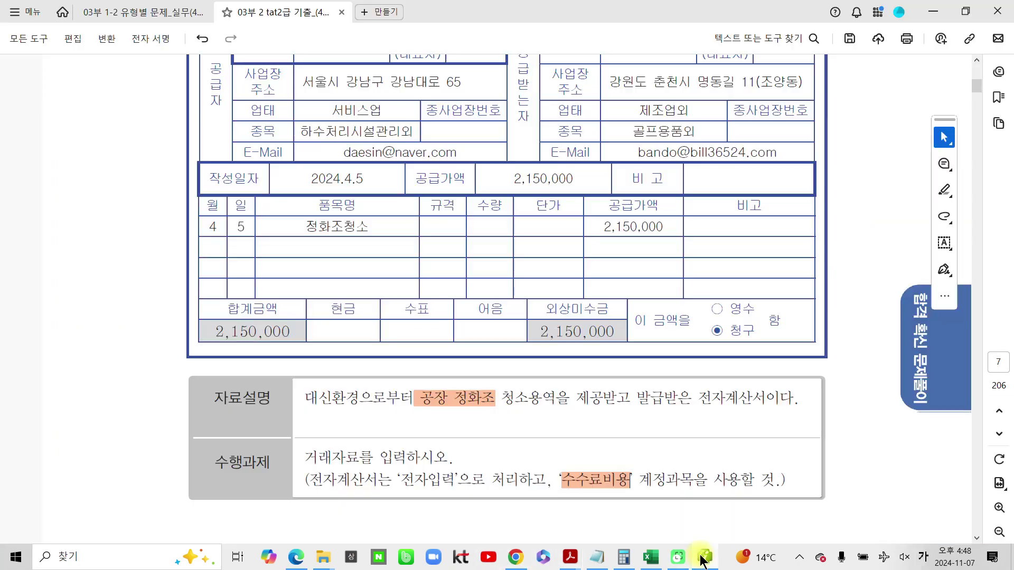
pyautogui.scroll(-9, 671, 521)
pyautogui.scroll(-10, 334, 469)
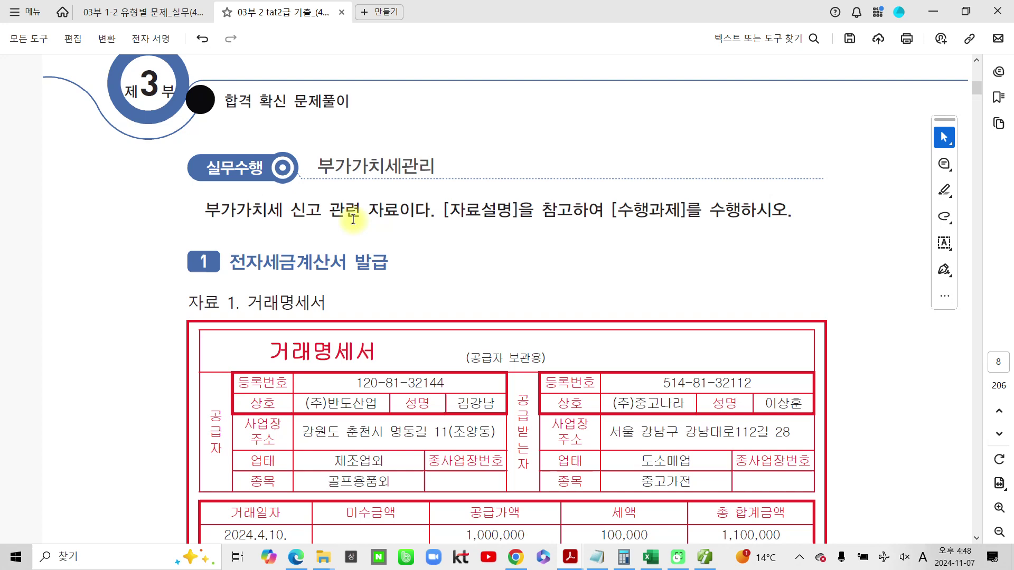
pyautogui.moveTo(314, 166); pyautogui.dragTo(439, 167)
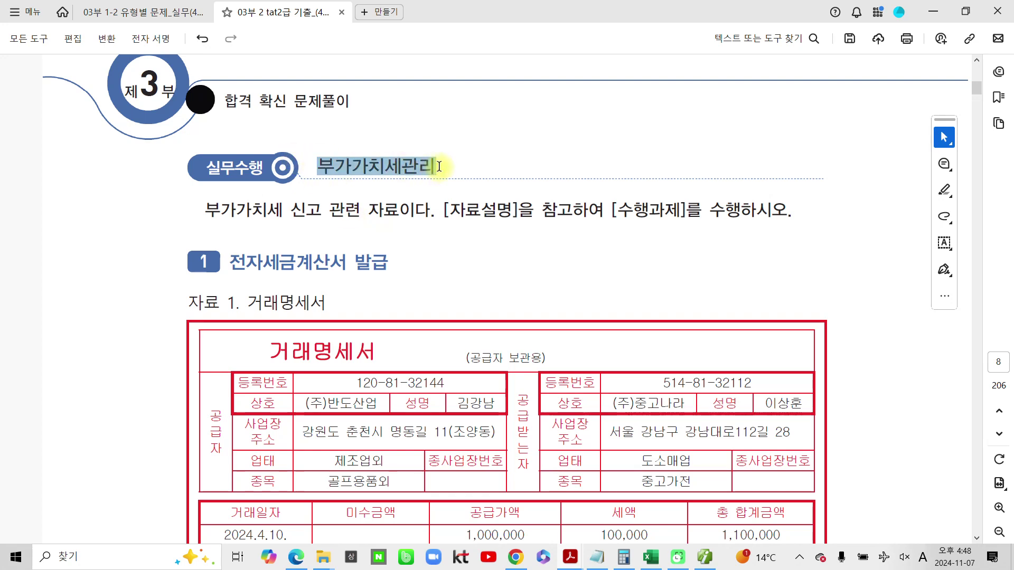
pyautogui.click(469, 191)
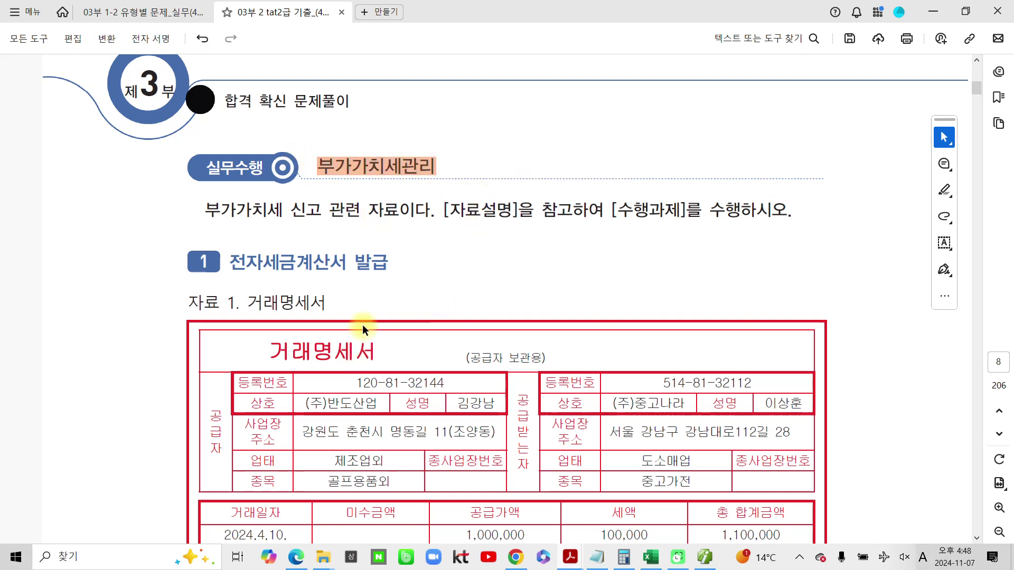
pyautogui.scroll(-2, 335, 346)
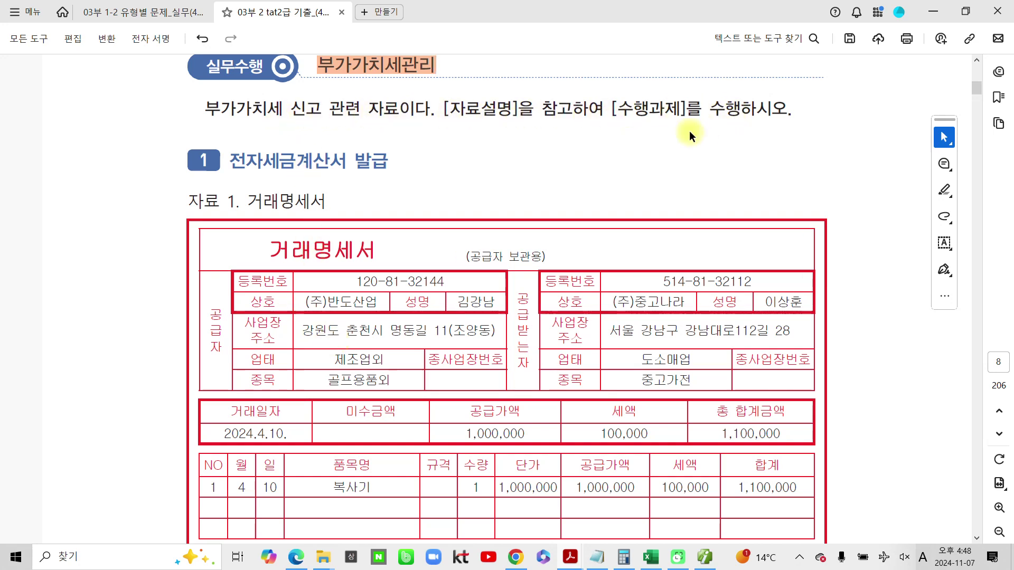
pyautogui.moveTo(224, 162); pyautogui.dragTo(427, 170)
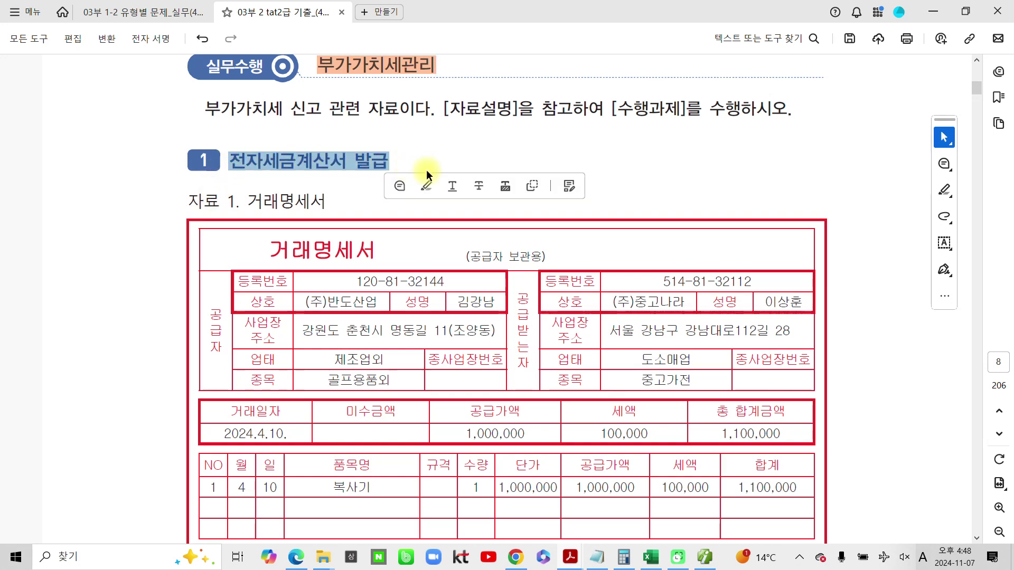
pyautogui.click(427, 187)
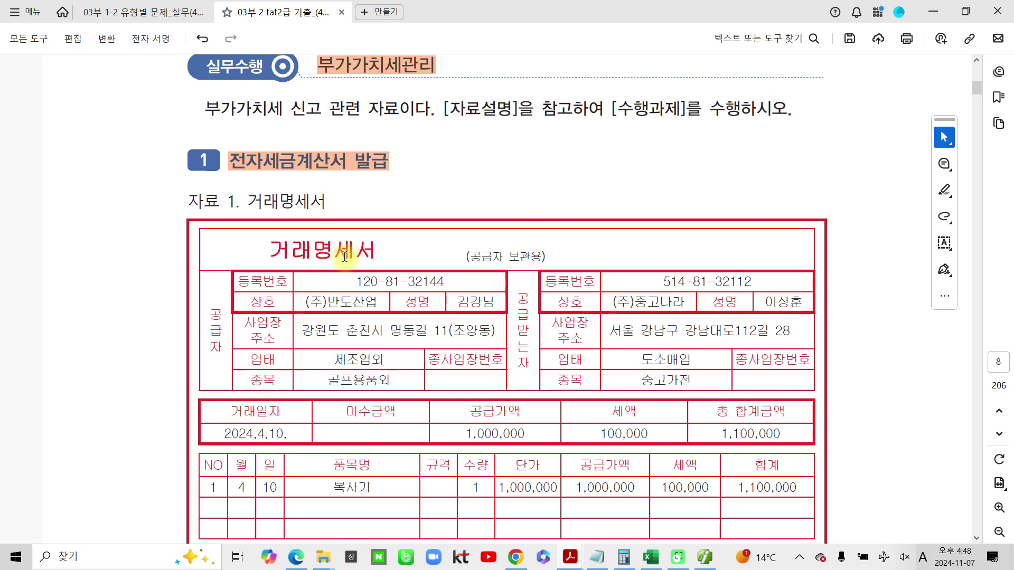
# Highlight 거래명세서 in the 자료 1 heading and the 1,100,000 deposit in the 자료 2 bank record
pyautogui.scroll(-3, 345, 256)
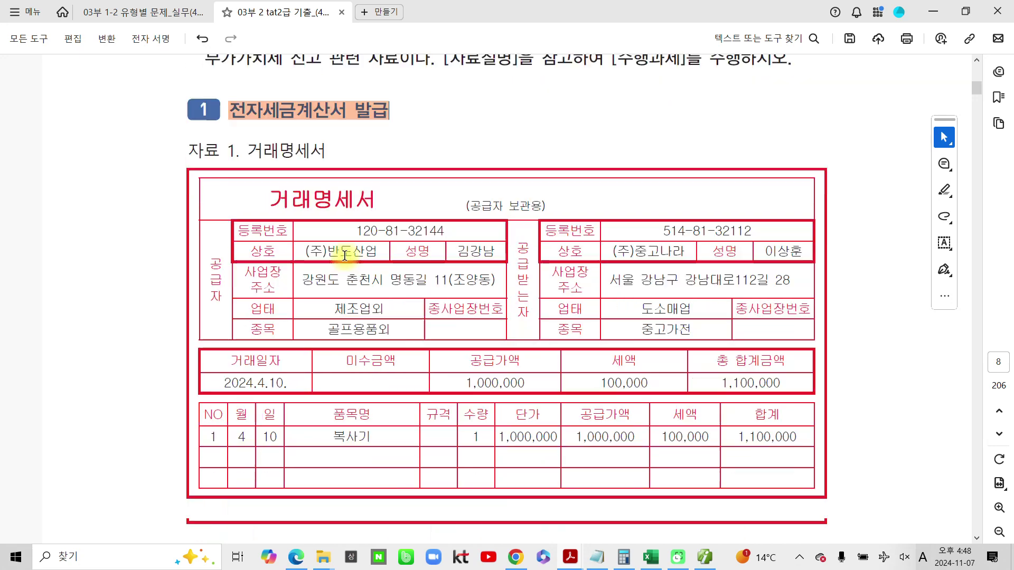
pyautogui.moveTo(252, 104); pyautogui.dragTo(324, 100)
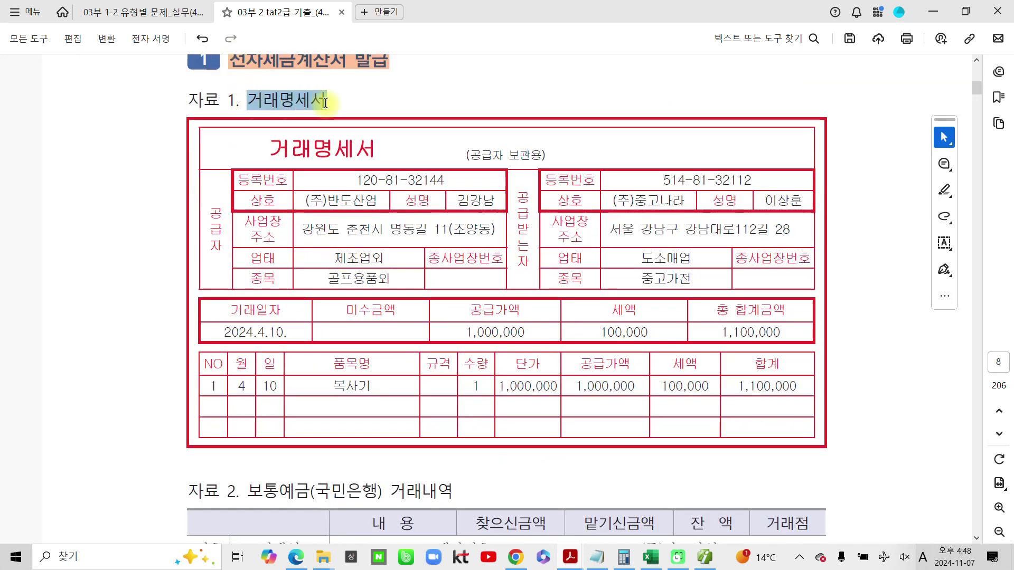
pyautogui.scroll(-3, 369, 245)
pyautogui.scroll(-3, 369, 245)
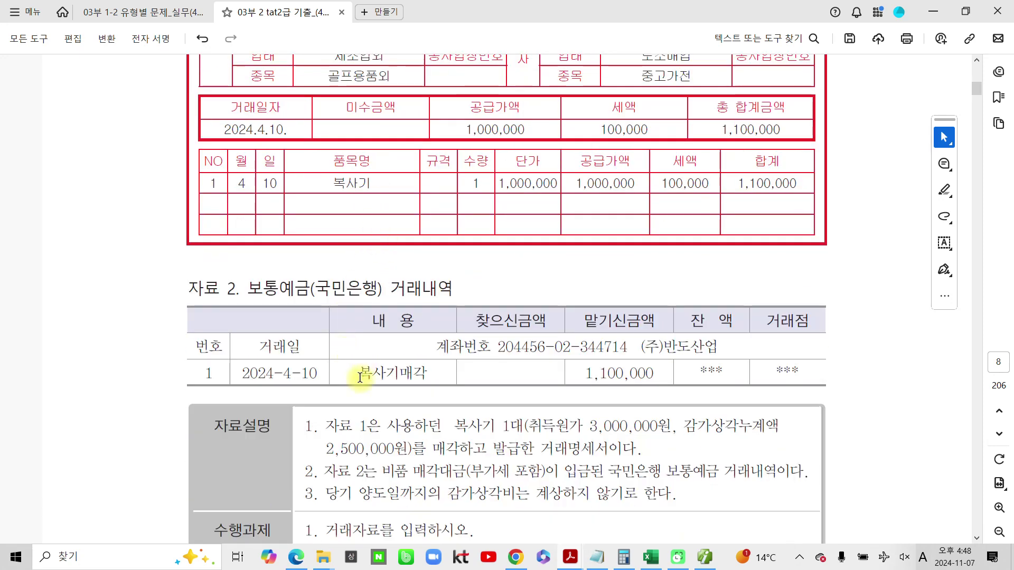
pyautogui.moveTo(582, 375); pyautogui.dragTo(664, 374)
pyautogui.click(688, 395)
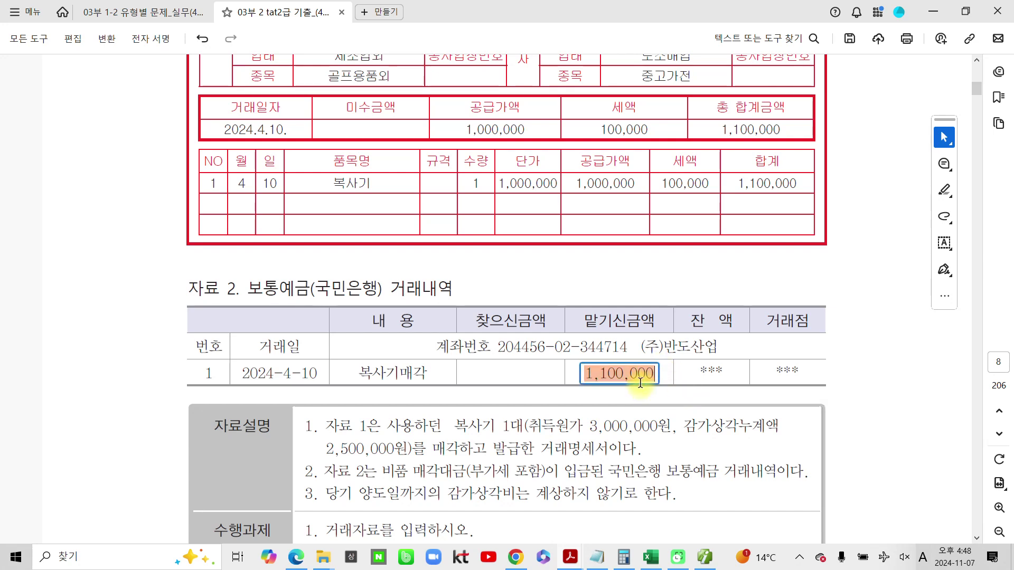
# Highlight 감가상각누계액 2,500,000원 in the 자료설명 and 거래자료를 입력하시오 in the 수행과제
pyautogui.scroll(-2, 639, 382)
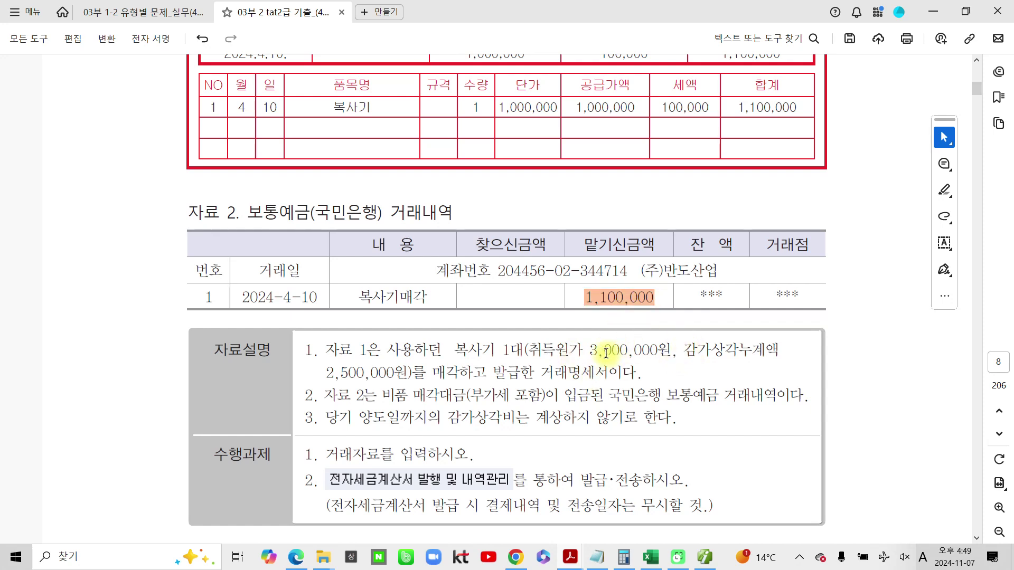
pyautogui.scroll(-1, 360, 410)
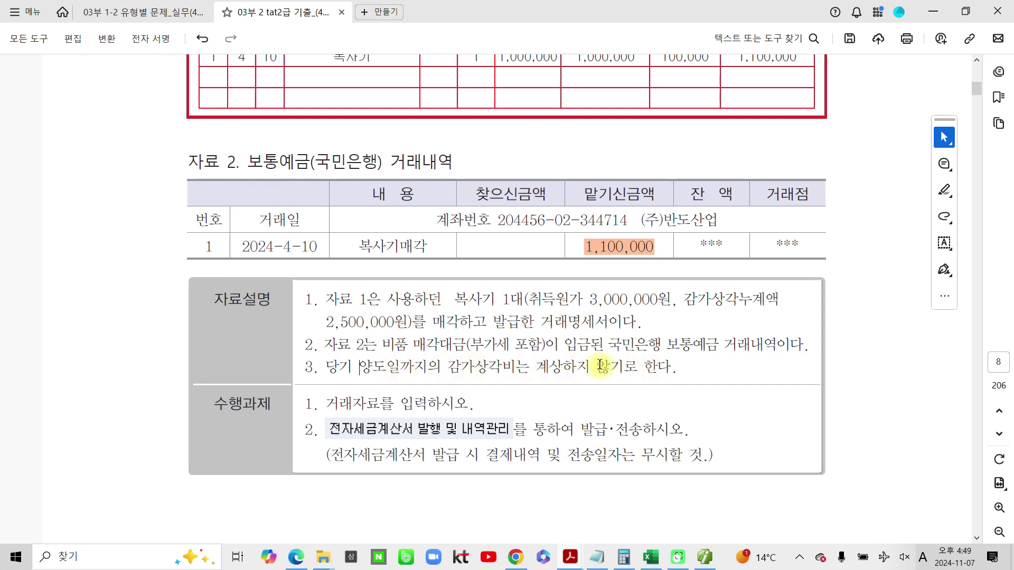
pyautogui.moveTo(683, 299); pyautogui.dragTo(409, 322)
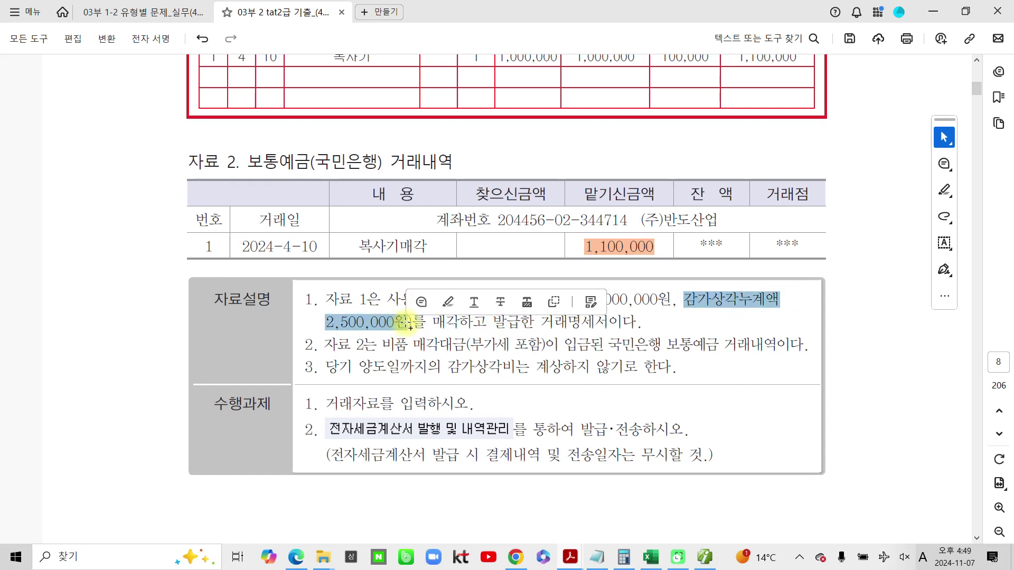
pyautogui.click(451, 302)
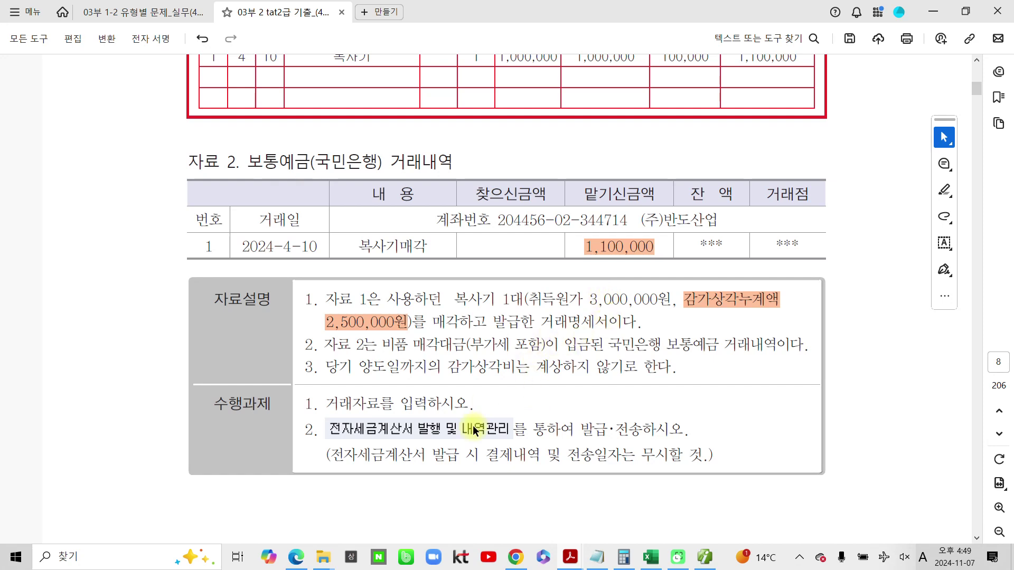
pyautogui.scroll(-1, 452, 457)
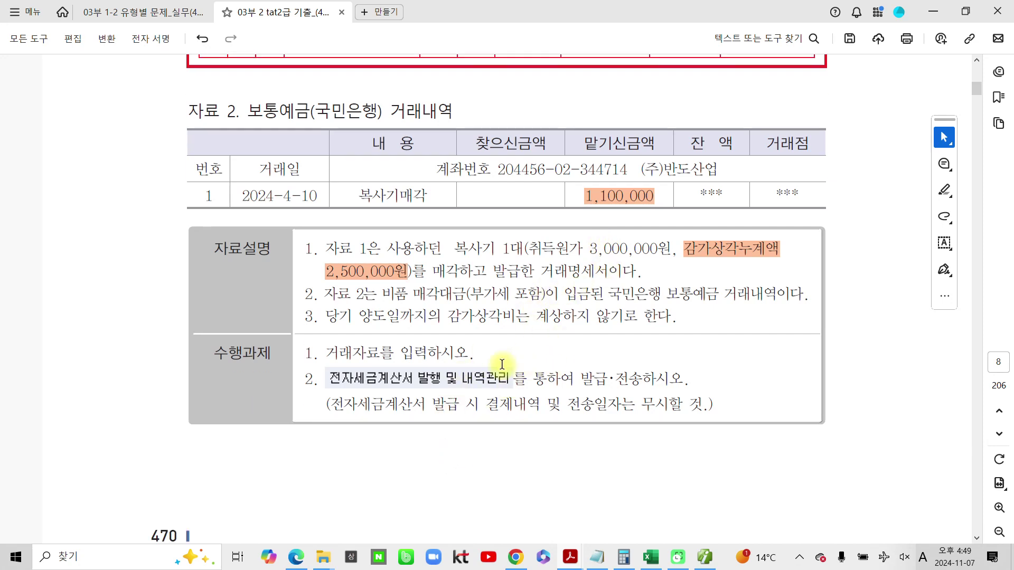
pyautogui.moveTo(326, 353); pyautogui.dragTo(454, 355)
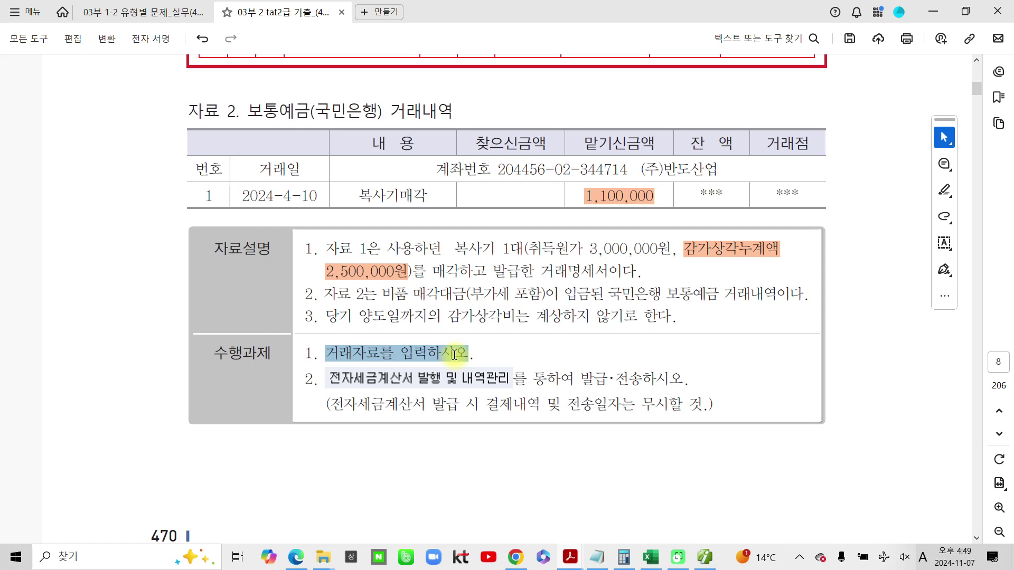
pyautogui.click(488, 376)
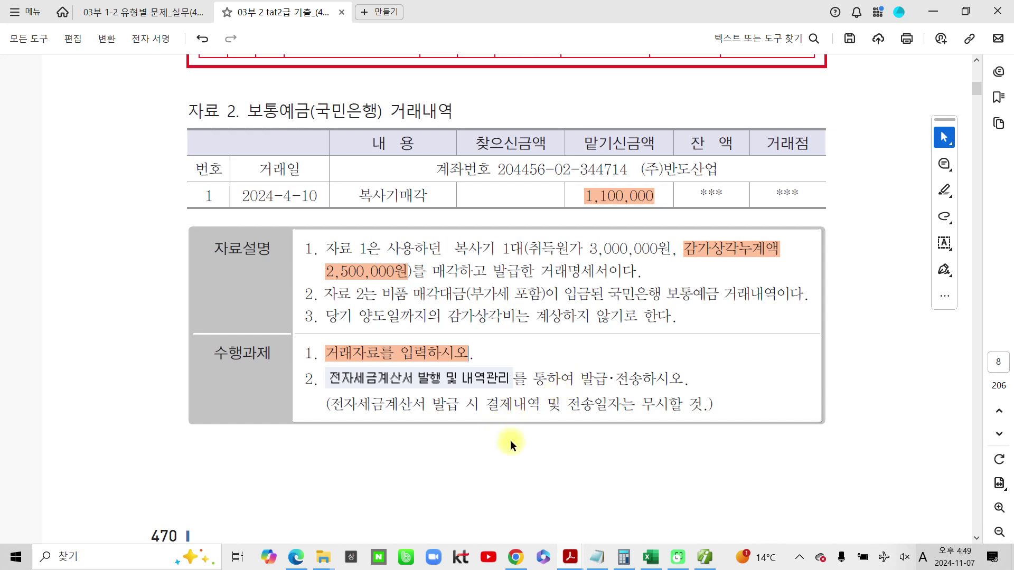
# Go back to the 자료 1 거래명세서 and highlight .4.10. in its 거래일자
pyautogui.scroll(1, 628, 444)
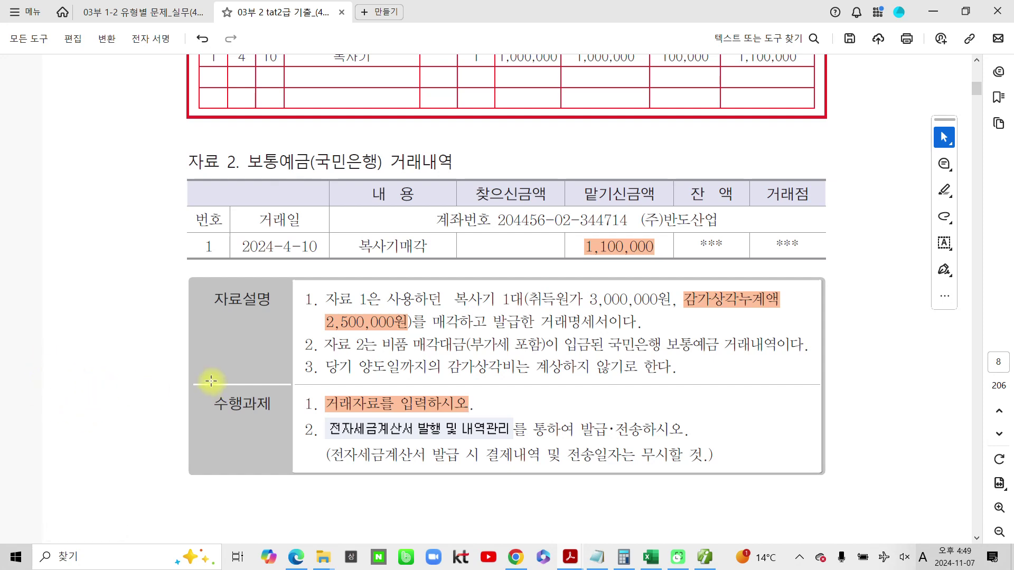
pyautogui.scroll(2, 370, 382)
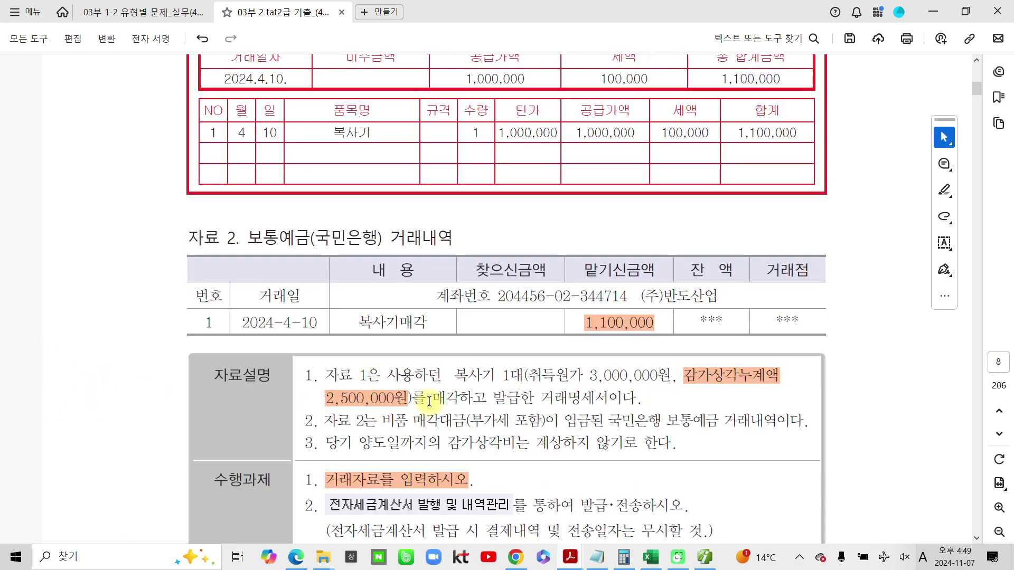
pyautogui.scroll(4, 429, 398)
pyautogui.scroll(2, 429, 398)
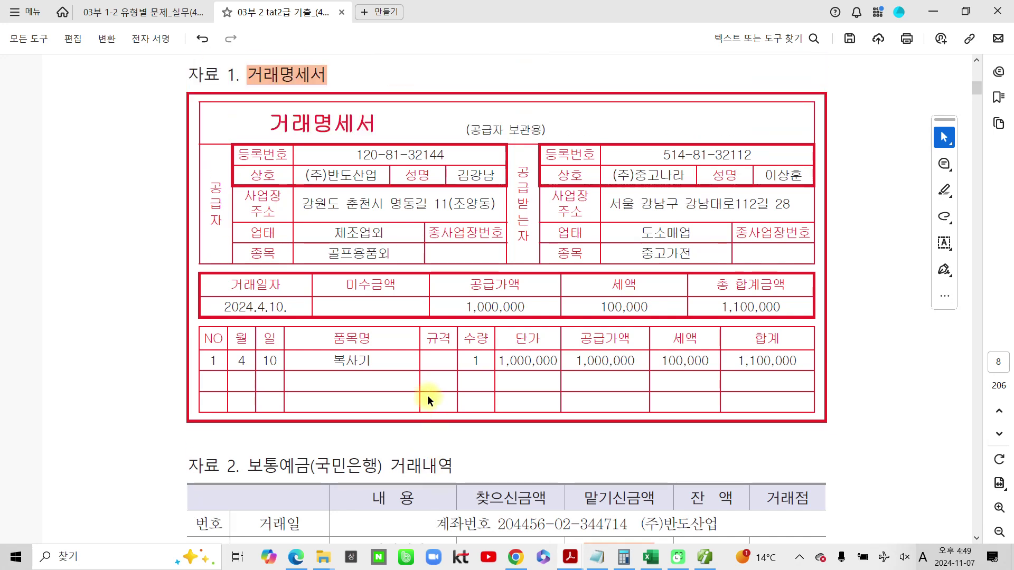
pyautogui.moveTo(277, 306); pyautogui.dragTo(252, 306)
pyautogui.click(294, 329)
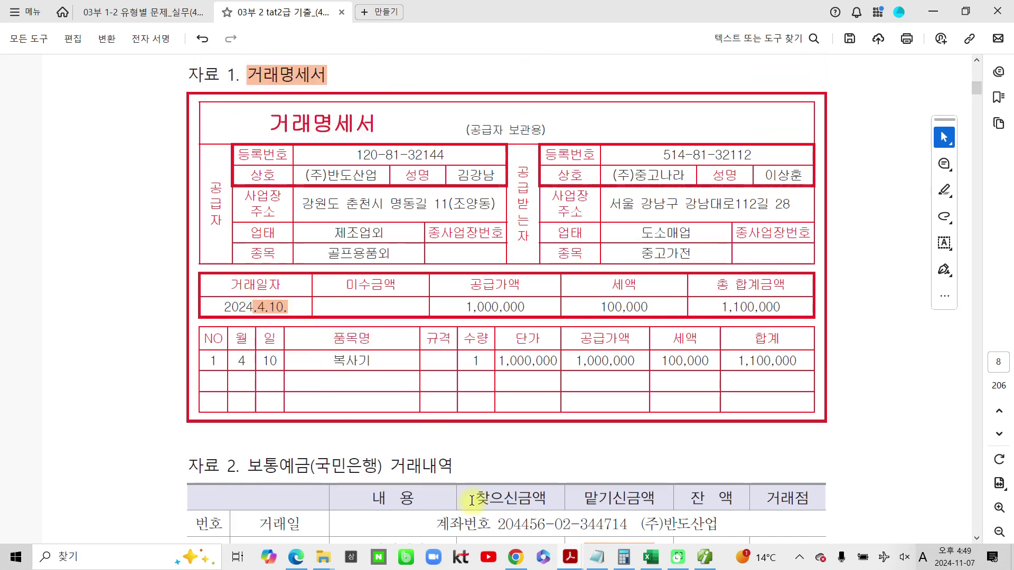
# Switch from the exam PDF to the 매입매출전표입력 screen in the accounting program
pyautogui.scroll(-1, 476, 477)
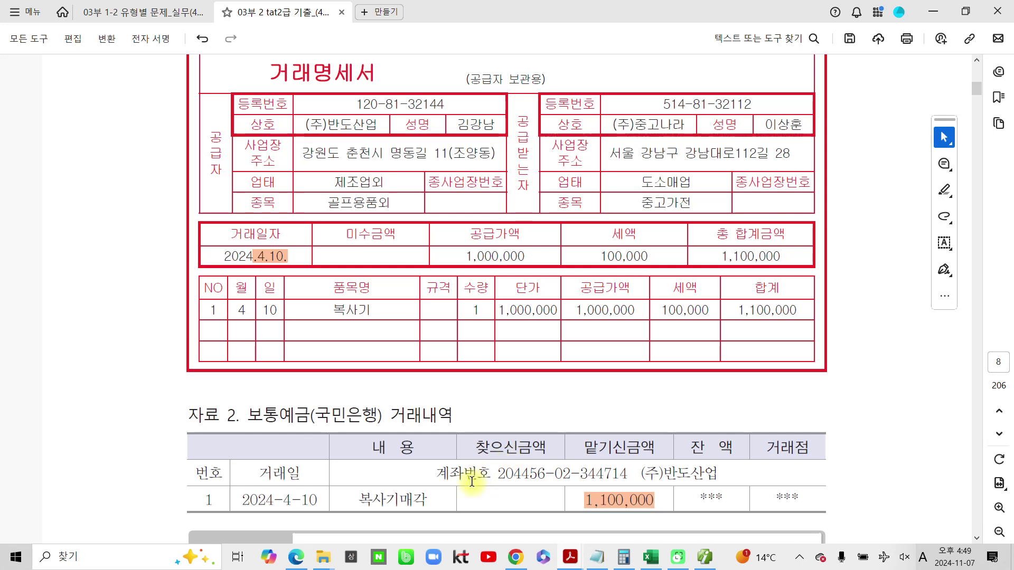
pyautogui.click(705, 557)
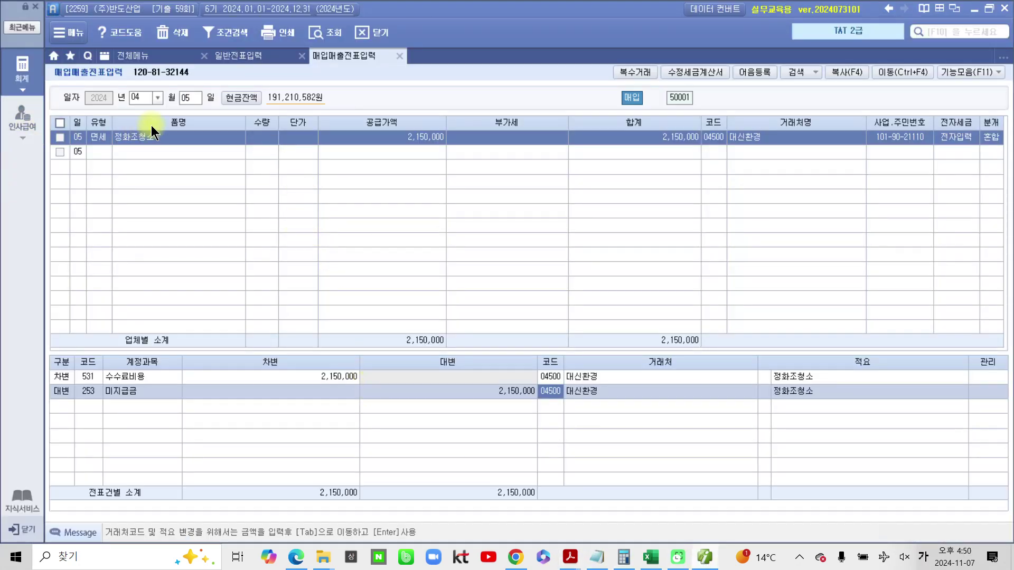
pyautogui.click(187, 99)
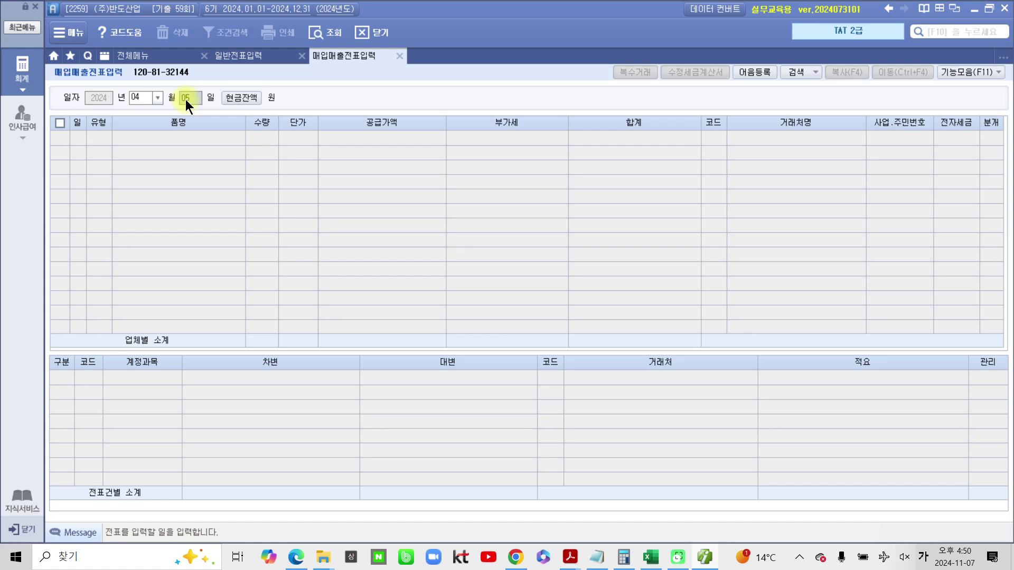
pyautogui.write('10')
pyautogui.press('Return')
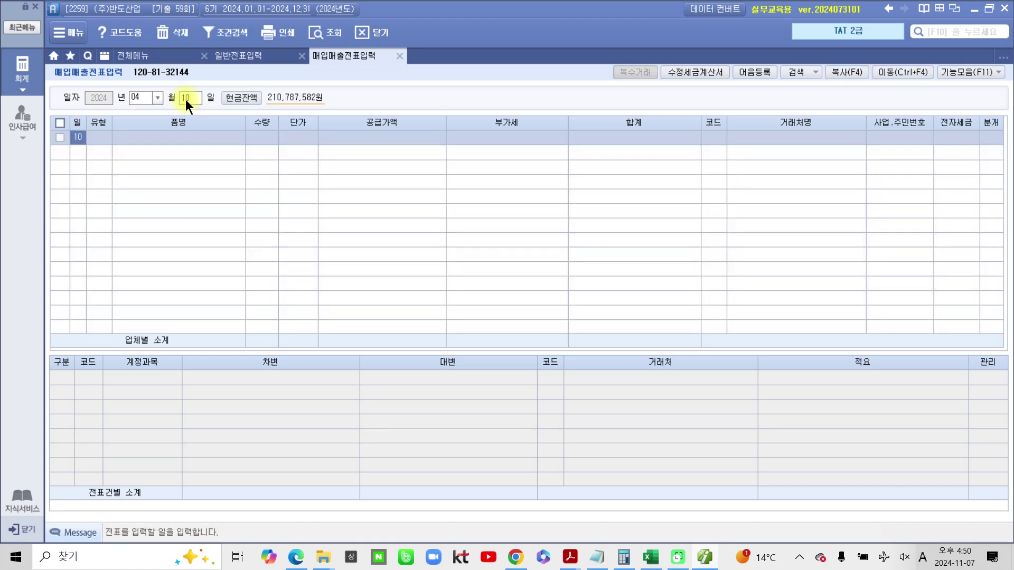
pyautogui.press('Return')
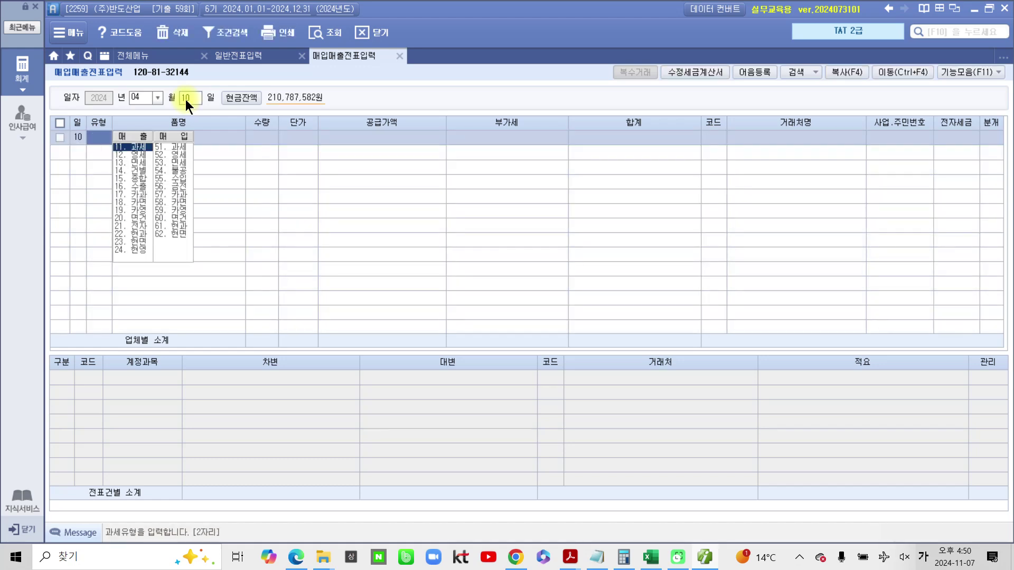
pyautogui.write('11')
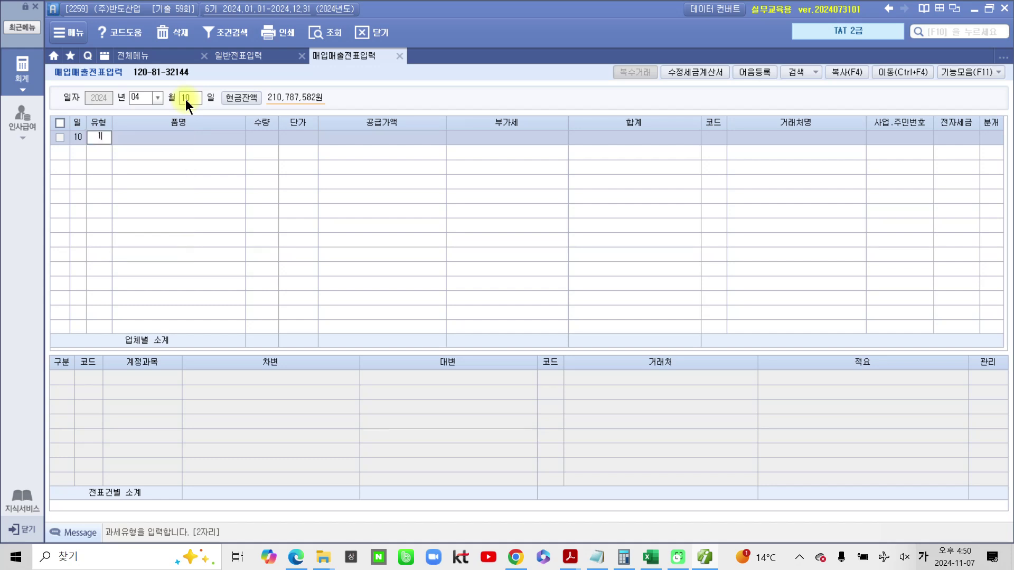
pyautogui.press('Return')
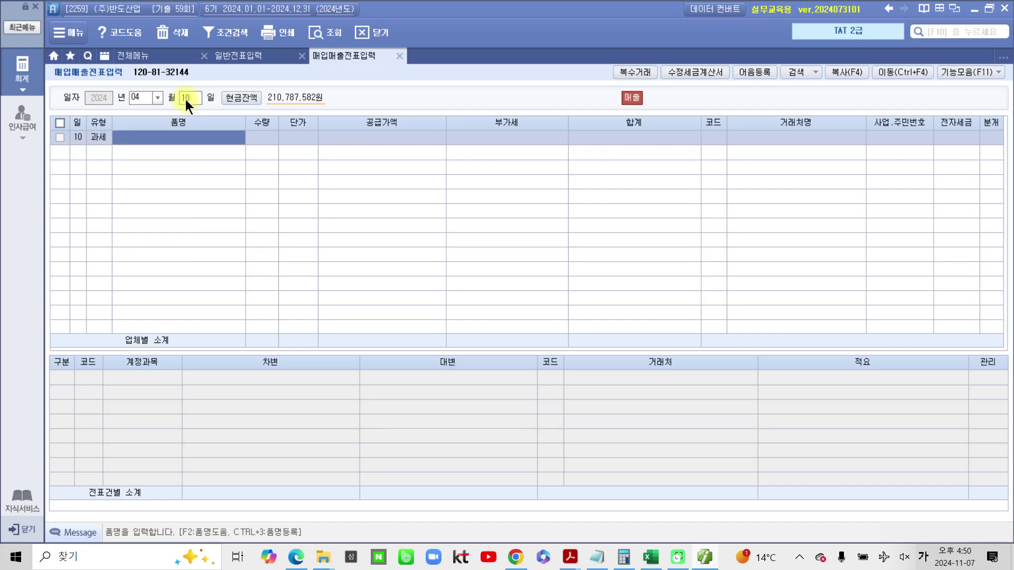
pyautogui.write('복사기')
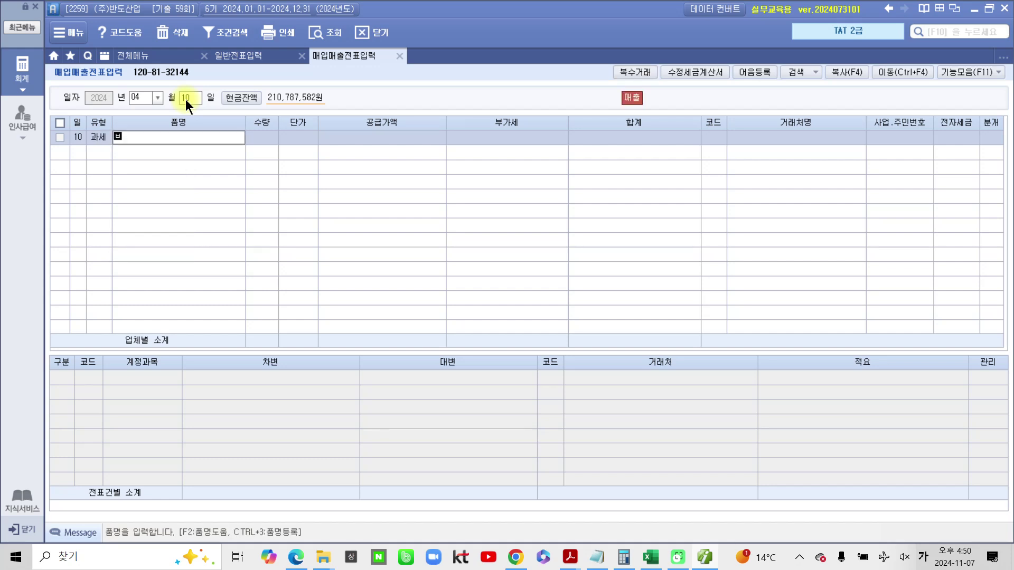
pyautogui.press('Return')
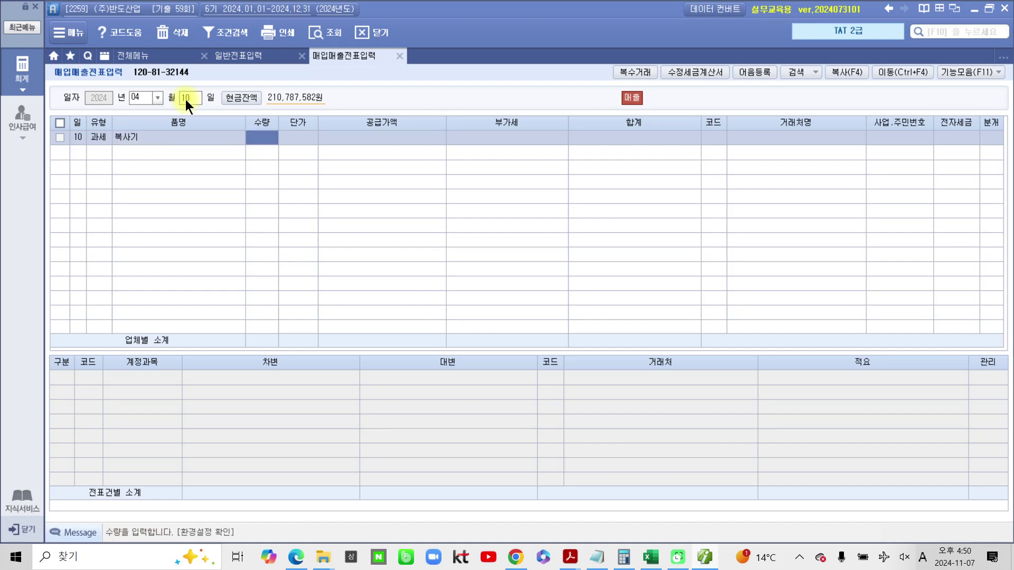
# Look up the existing April 1 entries in 매입매출전표입력
pyautogui.click(185, 100)
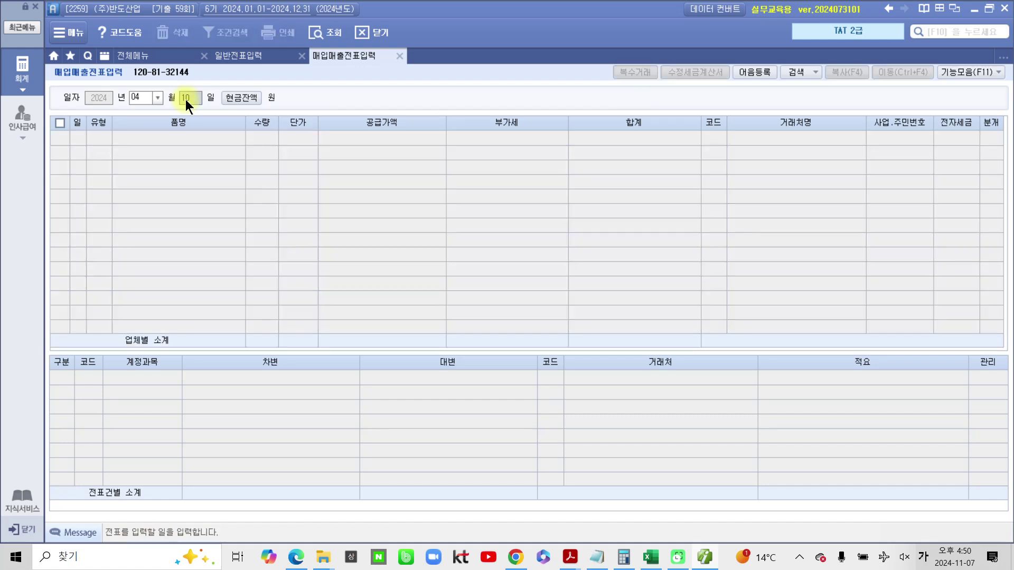
pyautogui.write('01')
pyautogui.press('Return')
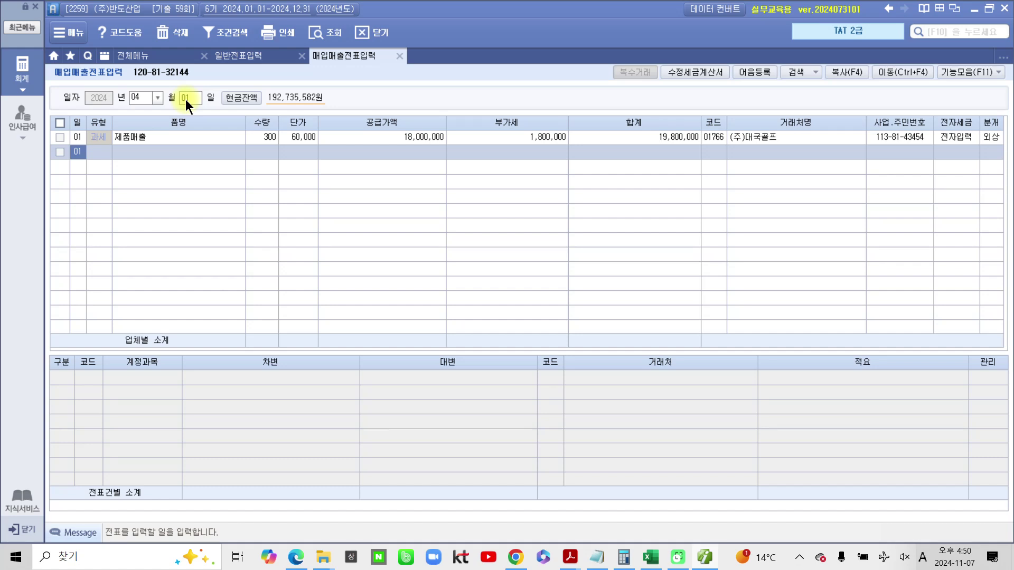
# Start an April 10 sales entry with 유형 11 (과세) and 품명 복사기
pyautogui.click(185, 100)
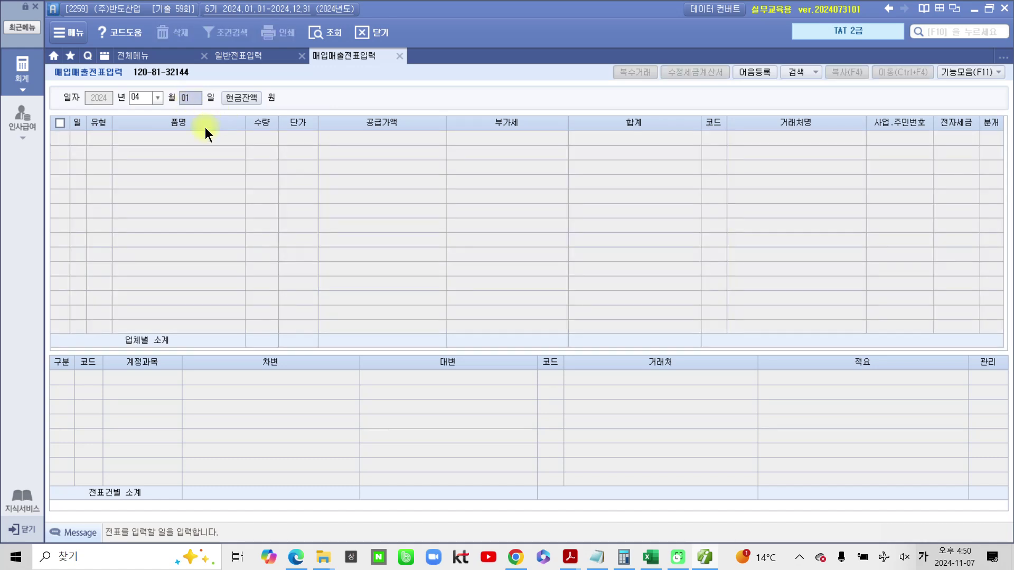
pyautogui.write('10')
pyautogui.press('Return')
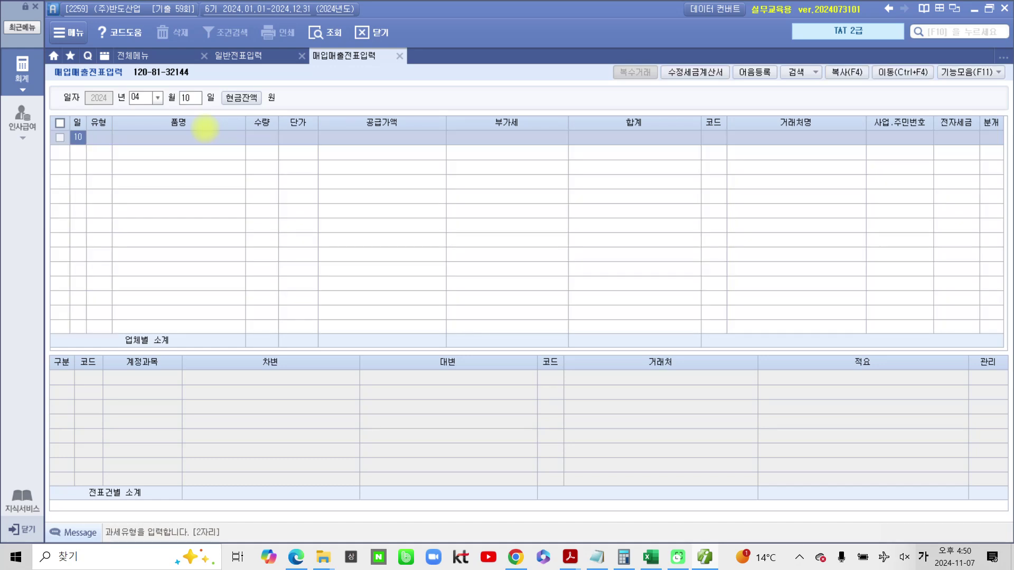
pyautogui.press('Return')
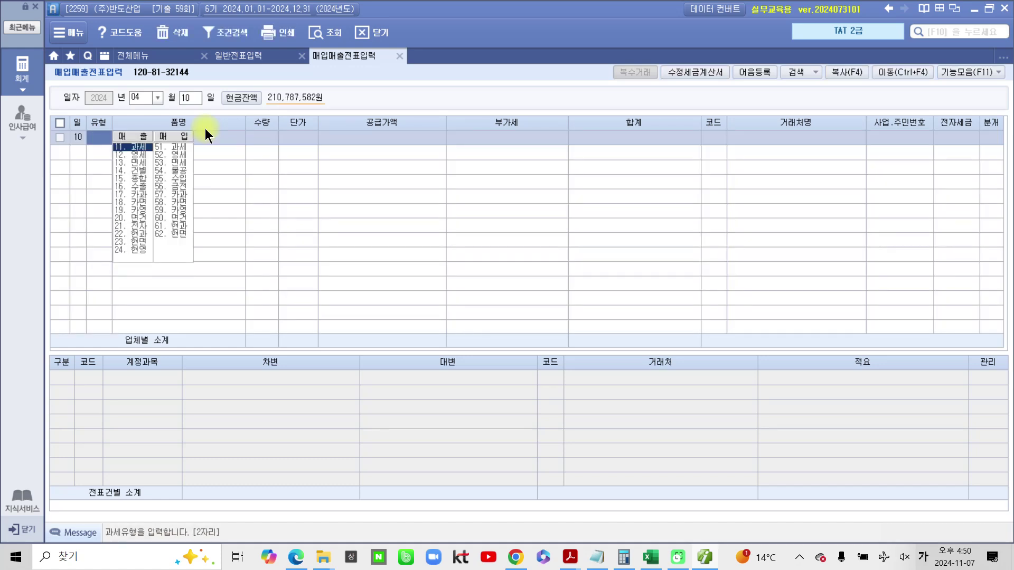
pyautogui.write('11')
pyautogui.press('Return')
pyautogui.write('복사기')
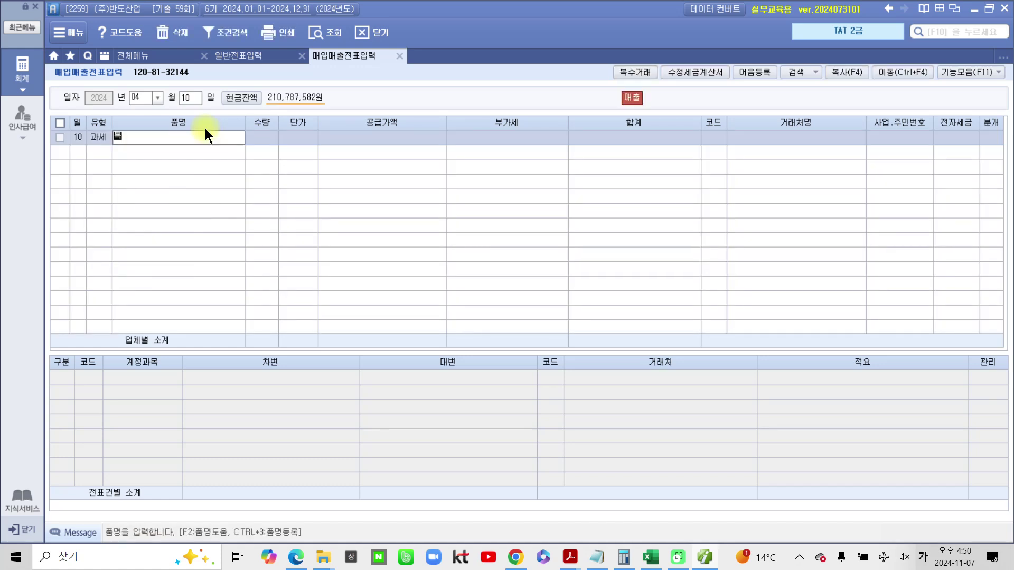
pyautogui.press('Return')
# Set the 복사기 entry's 수량 to 1 and 단가 to 1,000,000, accepting the calculated 공급가액 and 부가세
pyautogui.write('1')
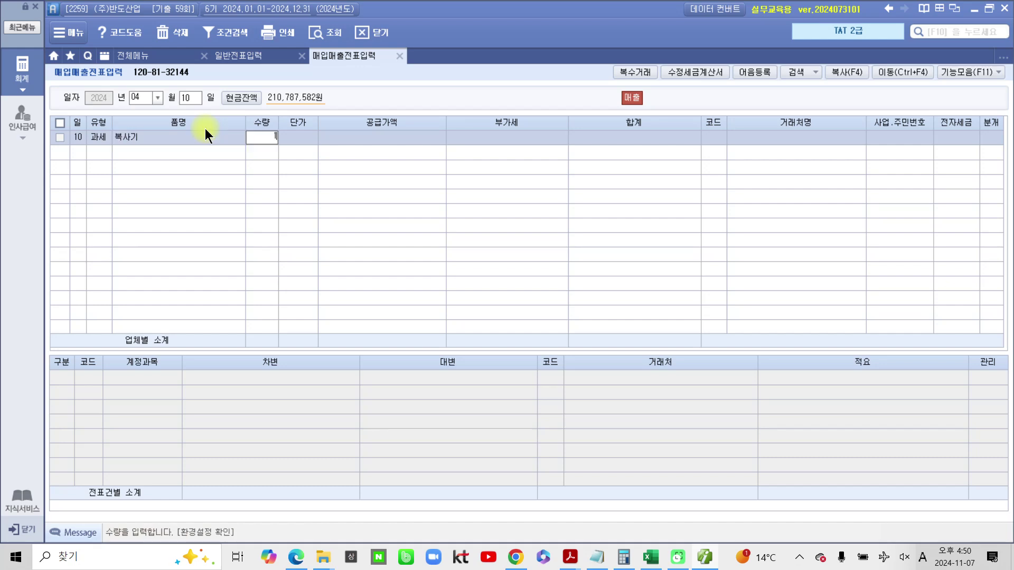
pyautogui.press('Return')
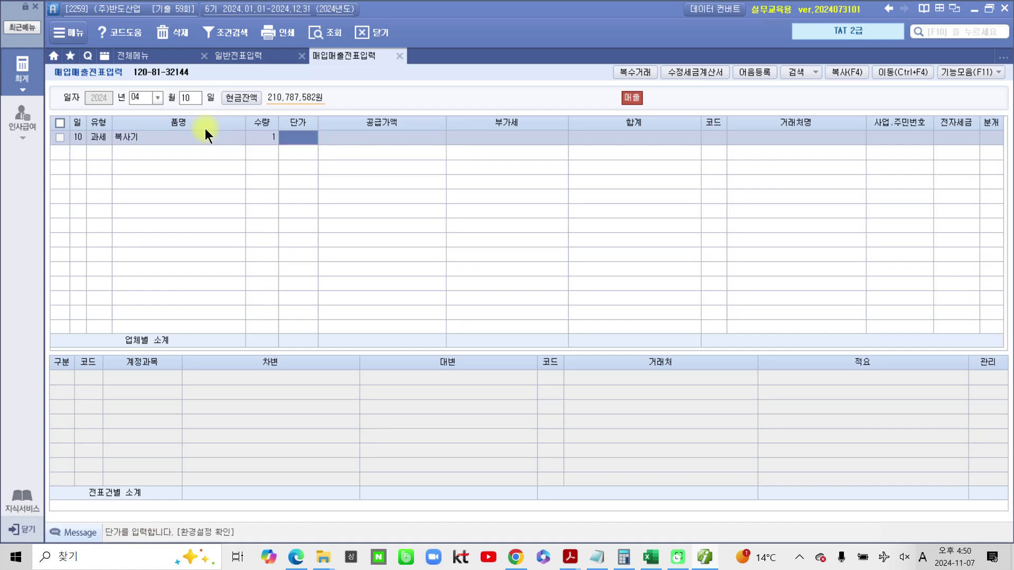
pyautogui.write('1000000')
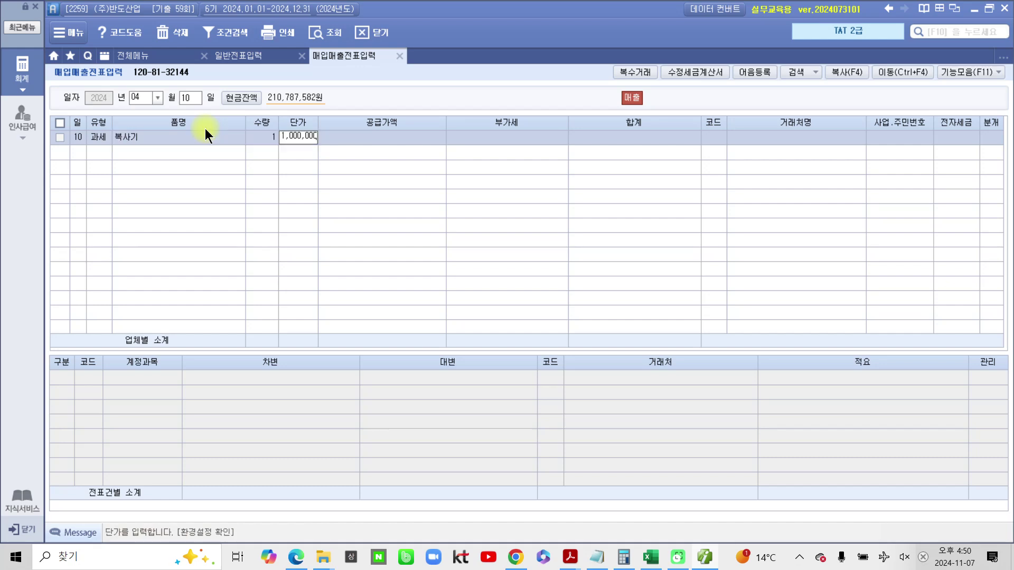
pyautogui.press('Return')
pyautogui.press('Return')
pyautogui.press('Return')
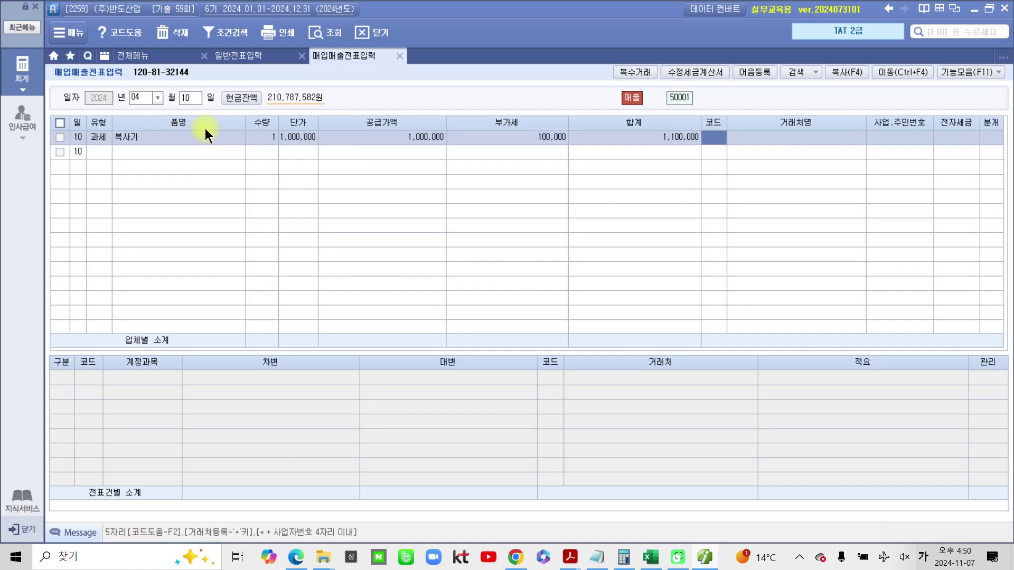
# Set the 거래처 to (주)중고나라, leave 전자세금 blank and choose 혼합 (3) as the 분개
pyautogui.write('중고')
pyautogui.press('Return')
pyautogui.press('Return')
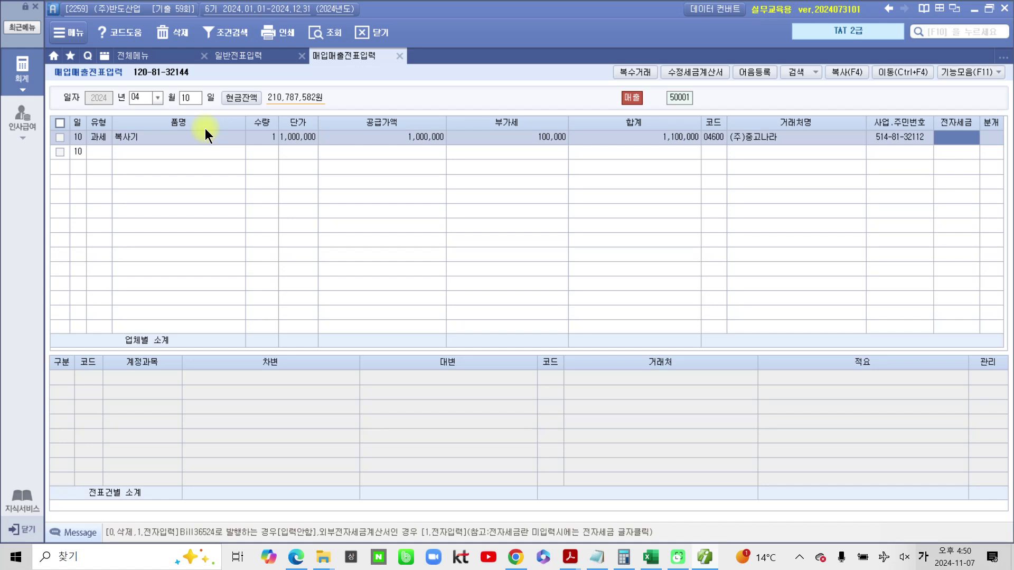
pyautogui.press('Return')
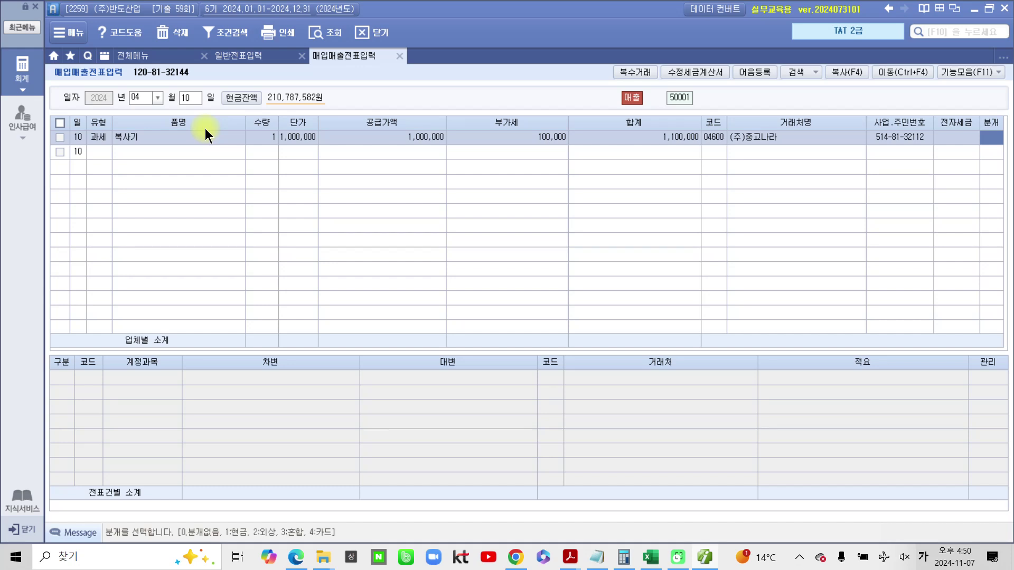
pyautogui.press('3')
pyautogui.press('Return')
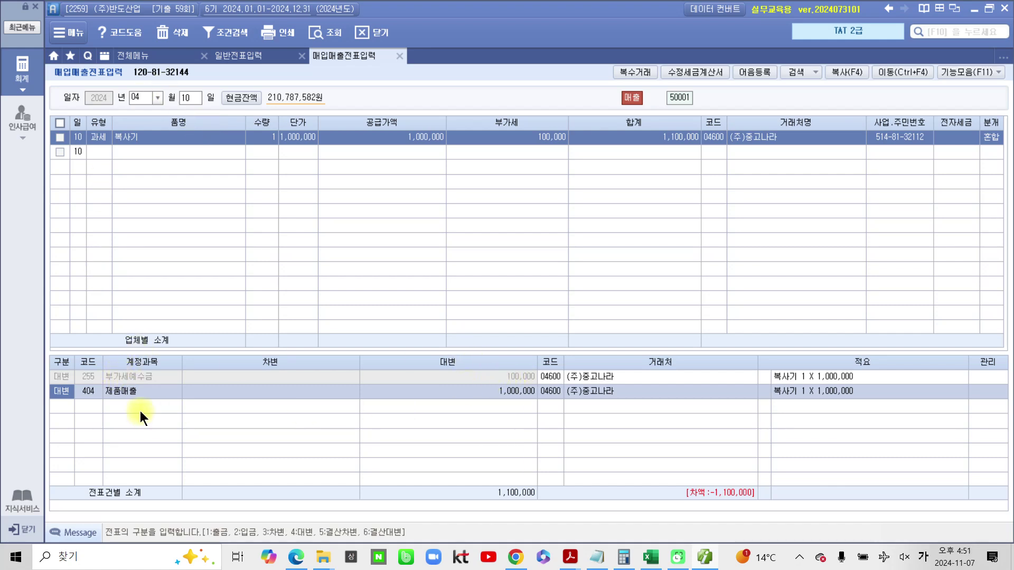
# Replace the 제품매출 account on the second journal line with 비품
pyautogui.click(96, 390)
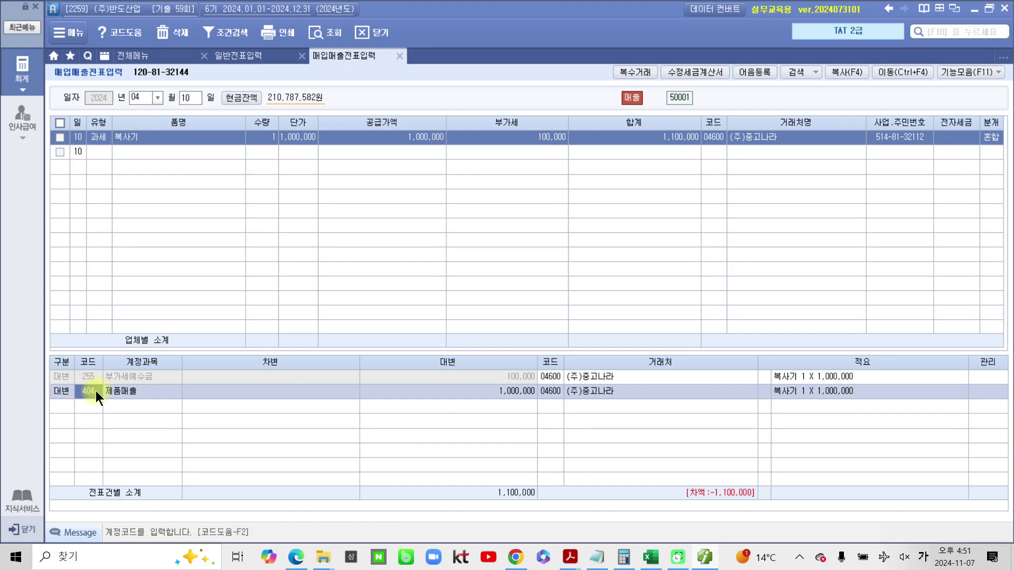
pyautogui.write('비벌')
pyautogui.write('품')
pyautogui.press('Return')
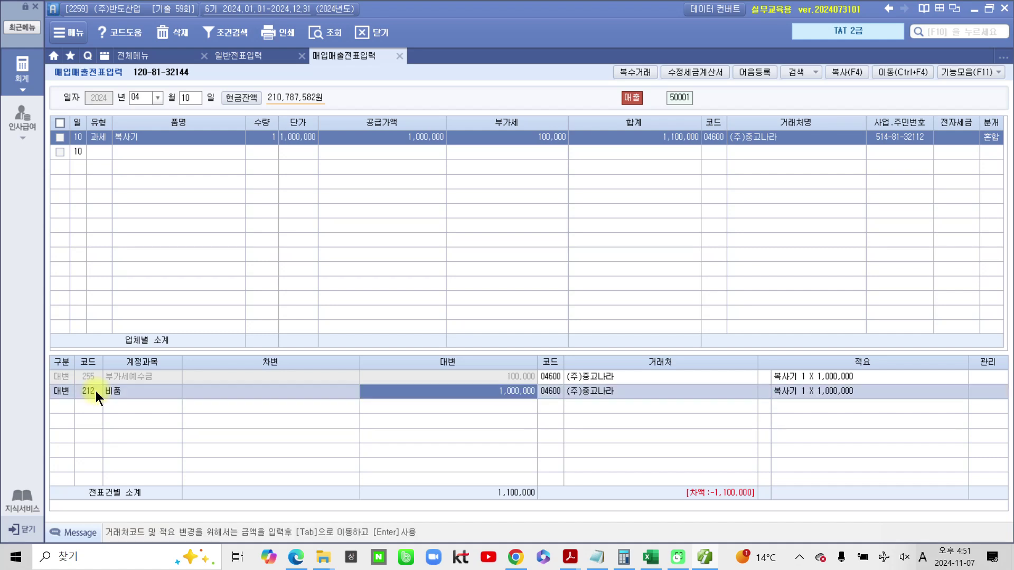
pyautogui.moveTo(494, 376)
pyautogui.mouseDown()
pyautogui.moveTo(565, 409)
pyautogui.moveTo(467, 391)
pyautogui.mouseUp()
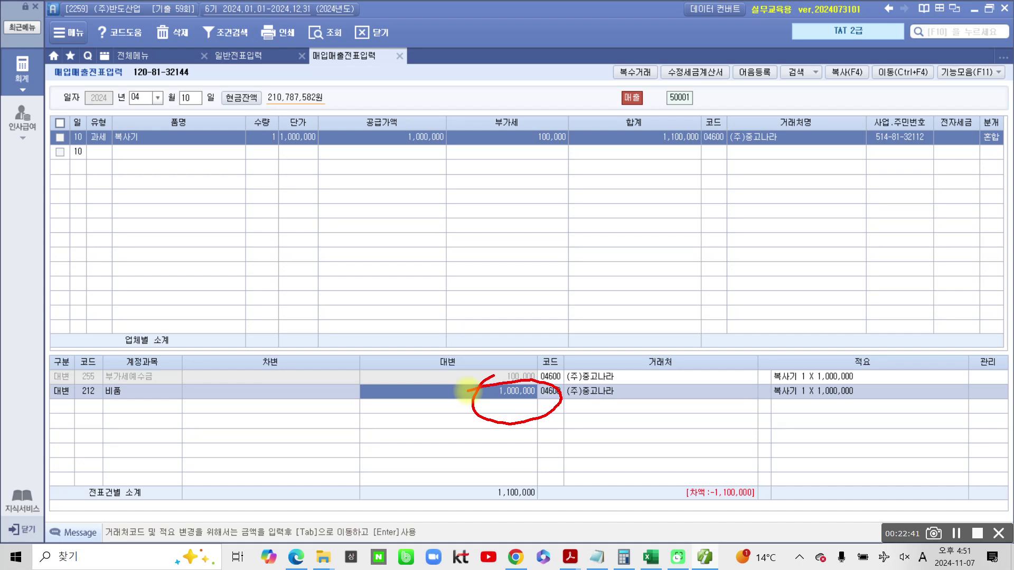
pyautogui.moveTo(646, 343); pyautogui.dragTo(555, 399)
pyautogui.moveTo(668, 303)
pyautogui.mouseDown()
pyautogui.moveTo(681, 327)
pyautogui.moveTo(660, 364)
pyautogui.mouseUp()
pyautogui.moveTo(681, 346)
pyautogui.mouseDown()
pyautogui.moveTo(689, 361)
pyautogui.moveTo(677, 395)
pyautogui.mouseUp()
pyautogui.moveTo(711, 324); pyautogui.dragTo(711, 407)
pyautogui.moveTo(727, 330)
pyautogui.mouseDown()
pyautogui.moveTo(760, 324)
pyautogui.moveTo(768, 348)
pyautogui.mouseUp()
pyautogui.moveTo(728, 389)
pyautogui.mouseDown()
pyautogui.moveTo(765, 399)
pyautogui.moveTo(761, 415)
pyautogui.mouseUp()
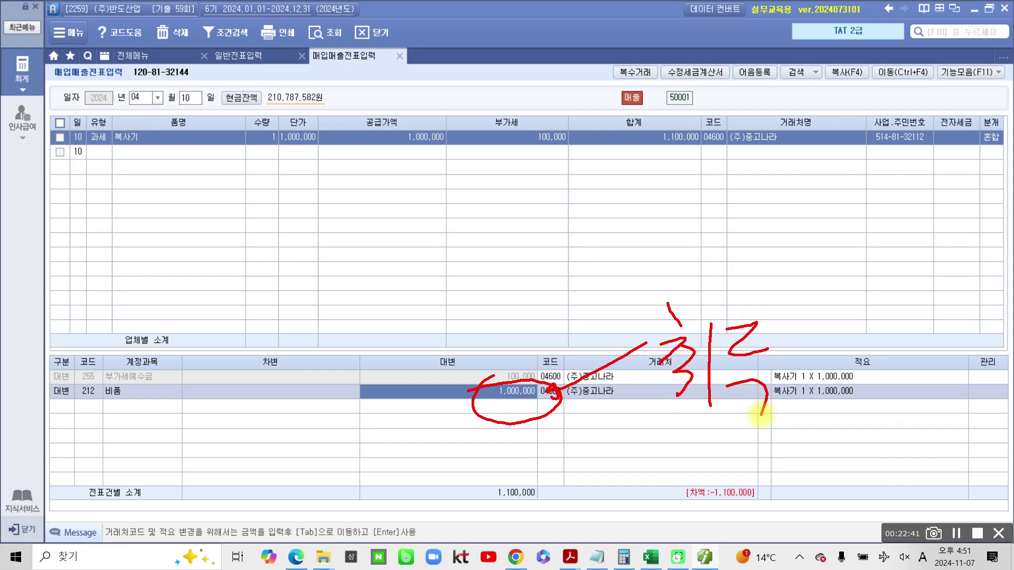
pyautogui.press('Escape')
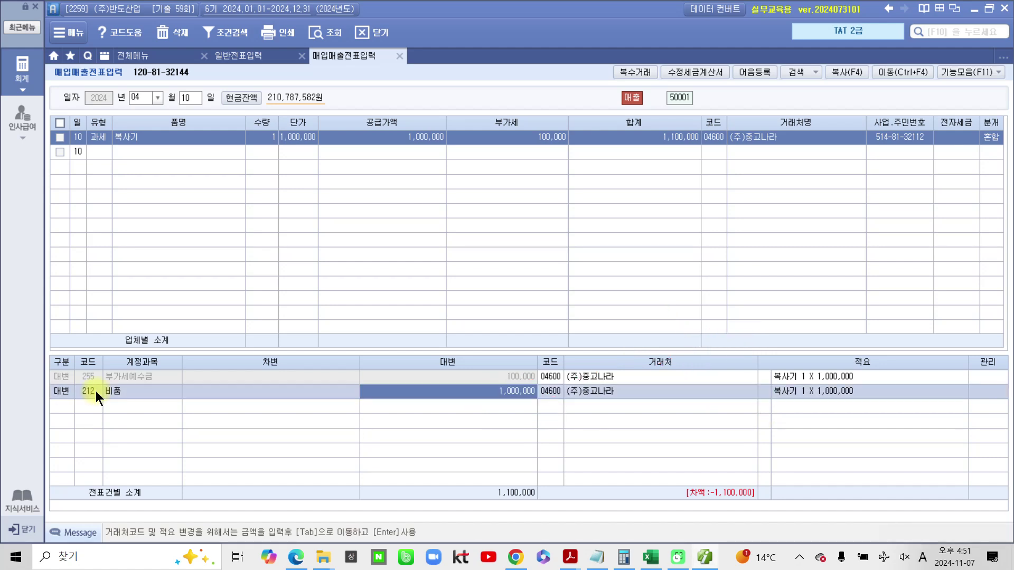
# Set the 대변 amount of the 비품 line to 3,000,000
pyautogui.write('3,000,000')
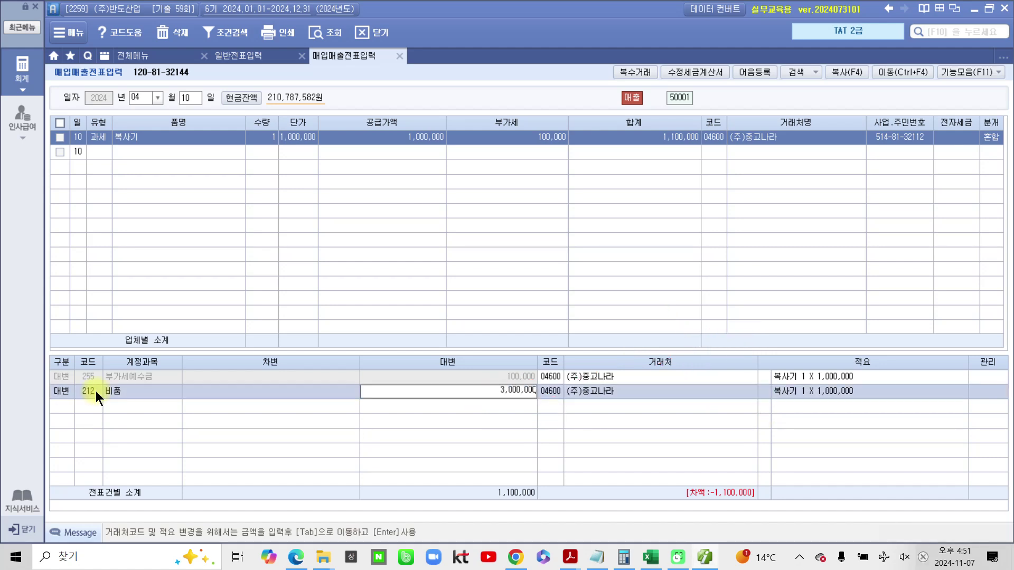
pyautogui.press('Return')
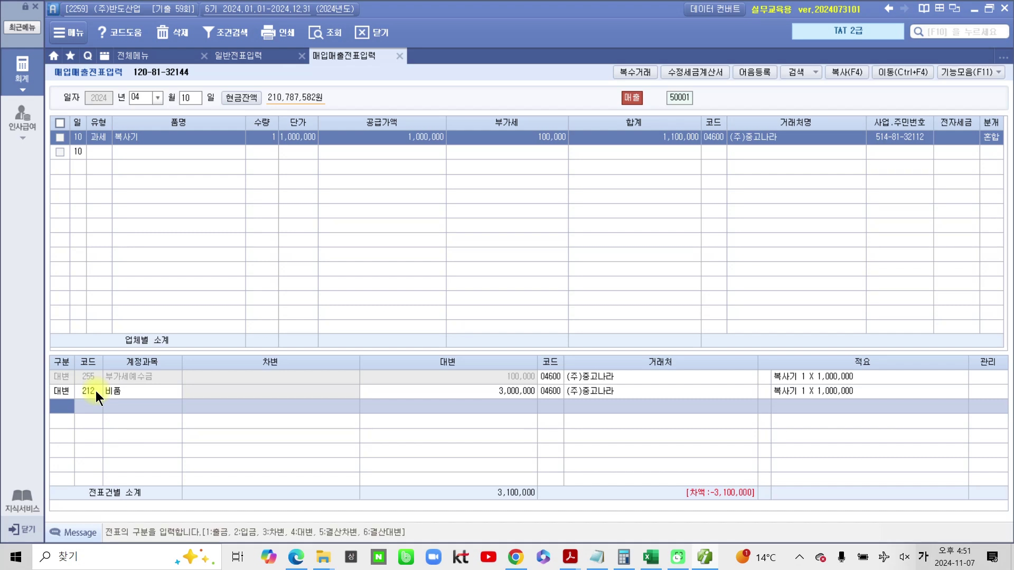
# Add a 차변 line for account 213 감가상각누계액 with an amount of 2,500,000
pyautogui.press('3')
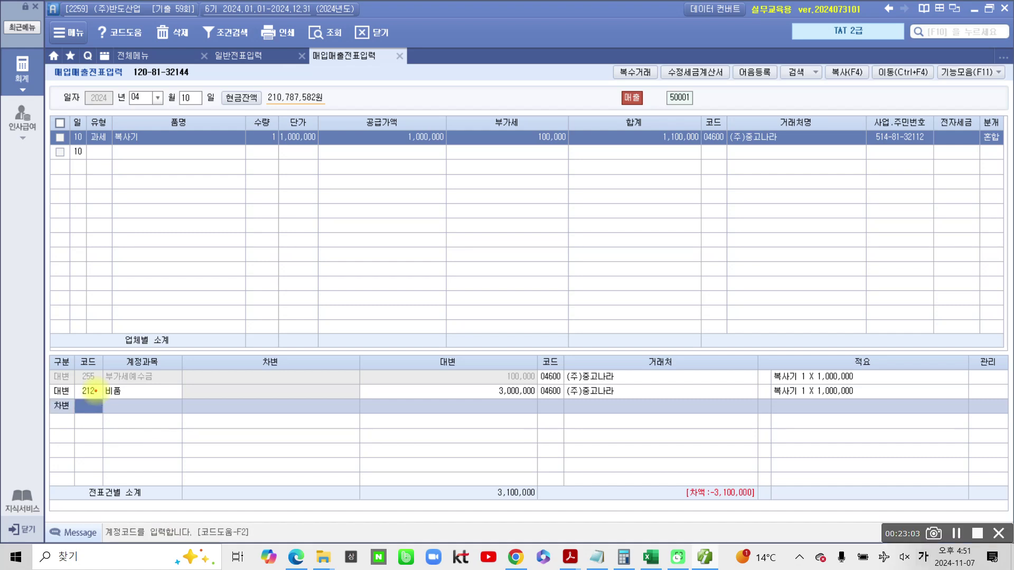
pyautogui.moveTo(97, 404)
pyautogui.mouseDown()
pyautogui.moveTo(84, 422)
pyautogui.moveTo(108, 437)
pyautogui.moveTo(141, 417)
pyautogui.moveTo(139, 441)
pyautogui.mouseUp()
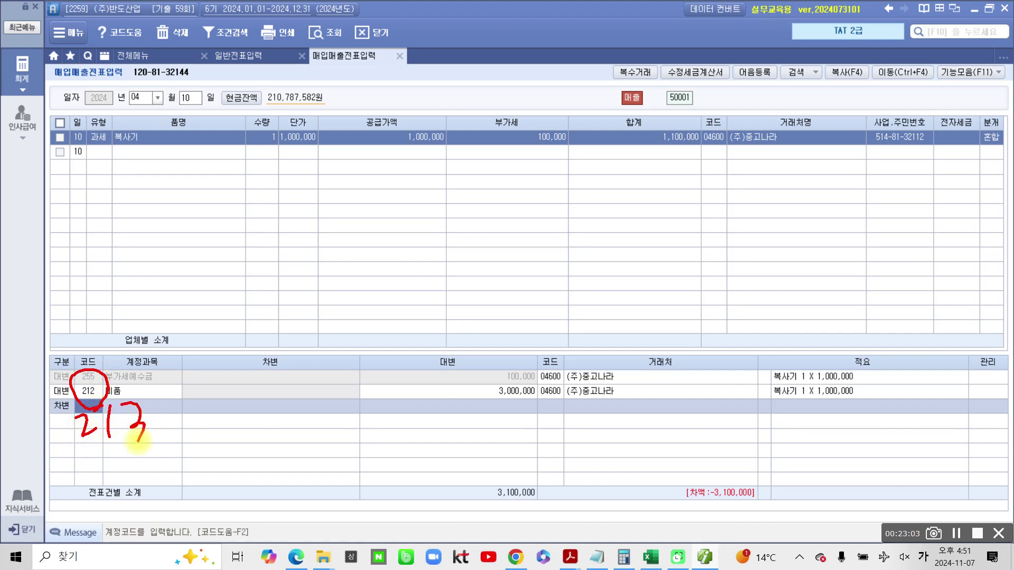
pyautogui.press('Escape')
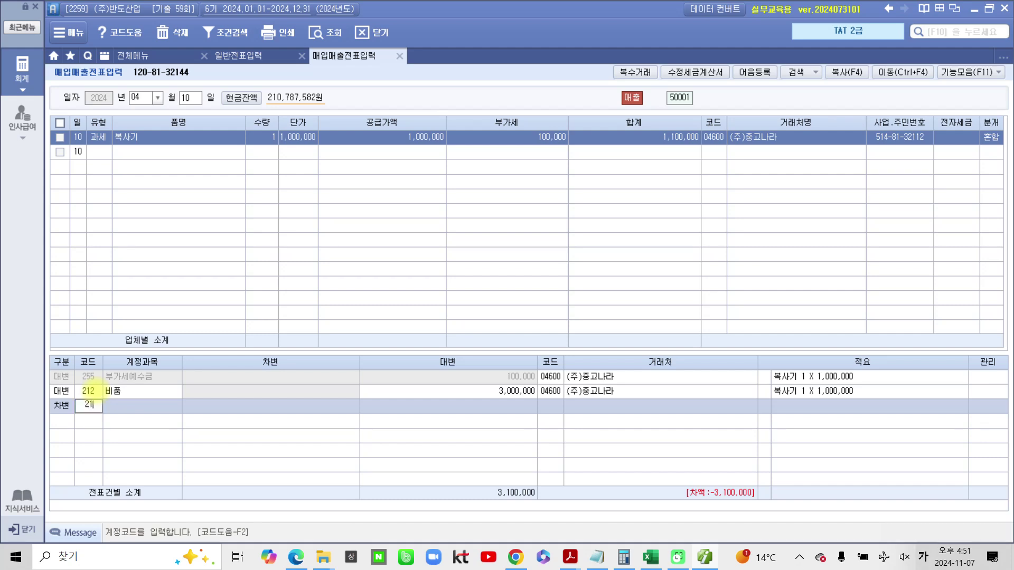
pyautogui.write('213')
pyautogui.press('Return')
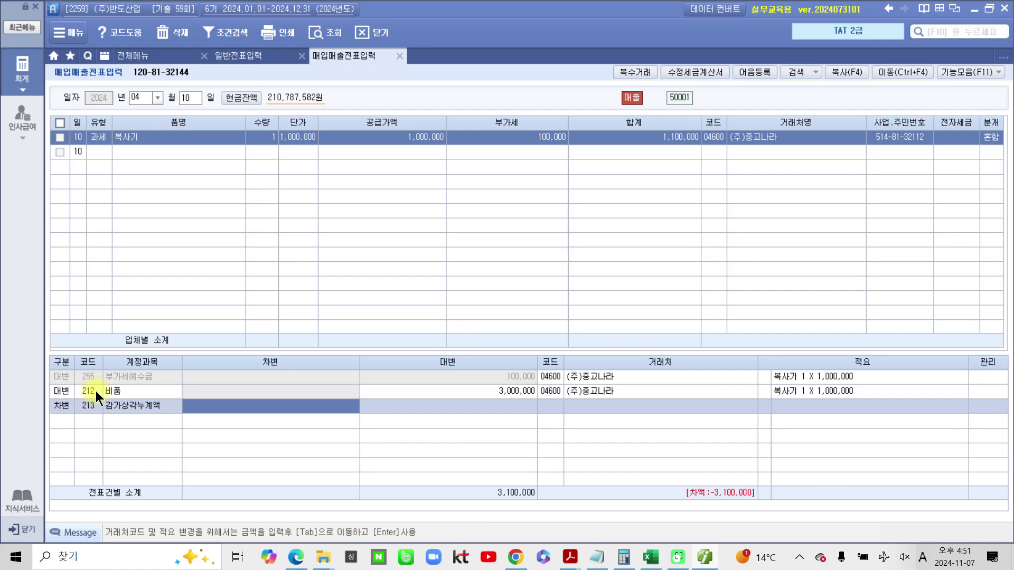
pyautogui.write('2,500')
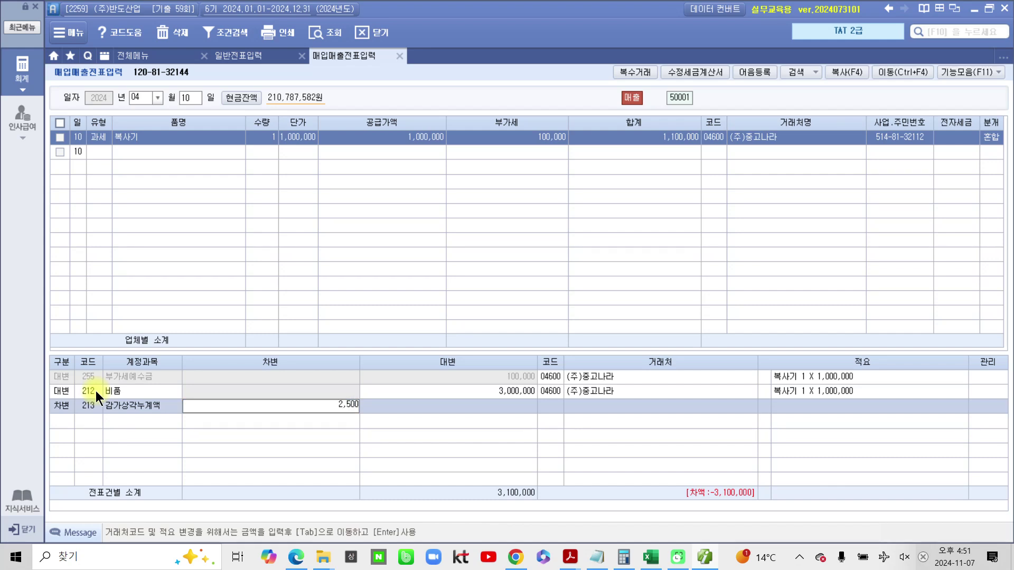
pyautogui.write(',000')
pyautogui.press('Return')
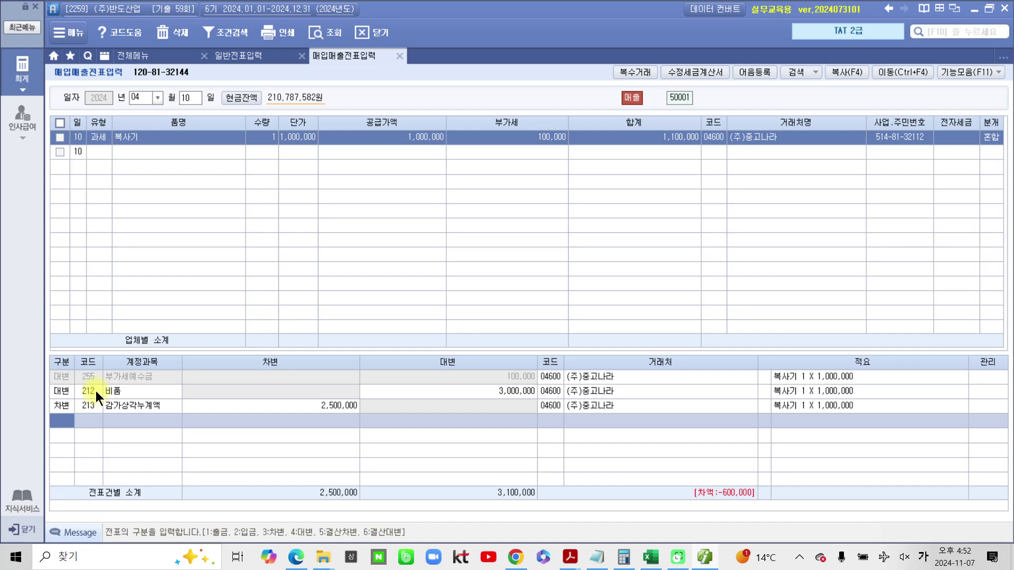
pyautogui.moveTo(705, 182)
pyautogui.mouseDown()
pyautogui.moveTo(640, 99)
pyautogui.moveTo(719, 182)
pyautogui.mouseUp()
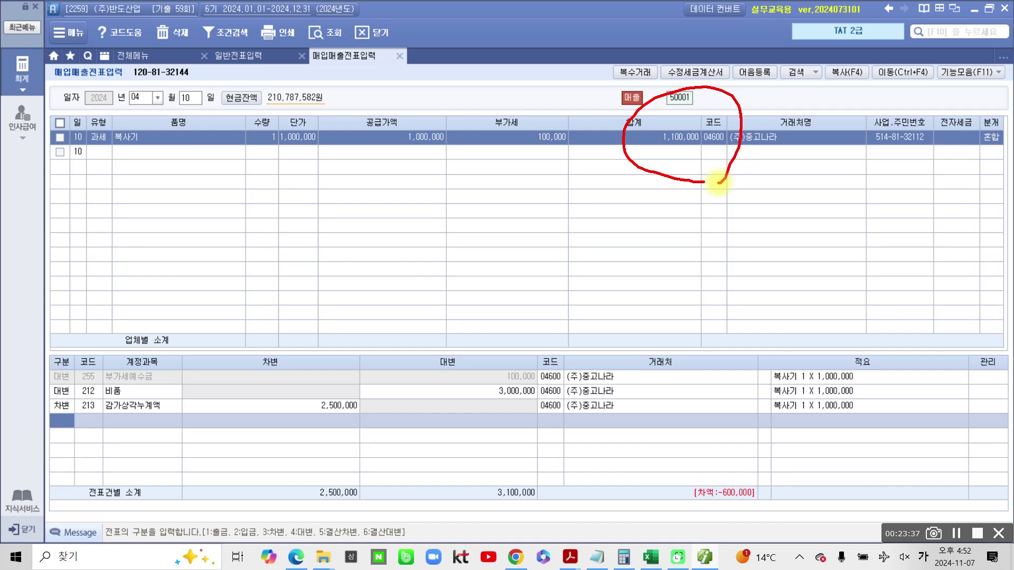
pyautogui.moveTo(710, 172)
pyautogui.mouseDown()
pyautogui.moveTo(346, 330)
pyautogui.moveTo(82, 428)
pyautogui.moveTo(99, 444)
pyautogui.moveTo(82, 437)
pyautogui.mouseUp()
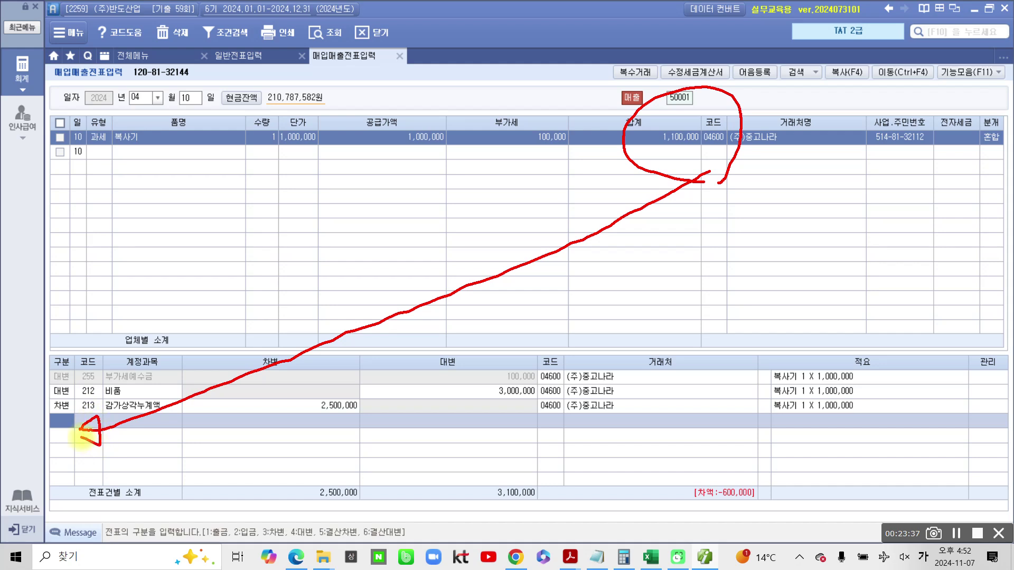
pyautogui.press('Escape')
# Add a 차변 line for account 120 미수금 with an amount of 1,100,000
pyautogui.write('3')
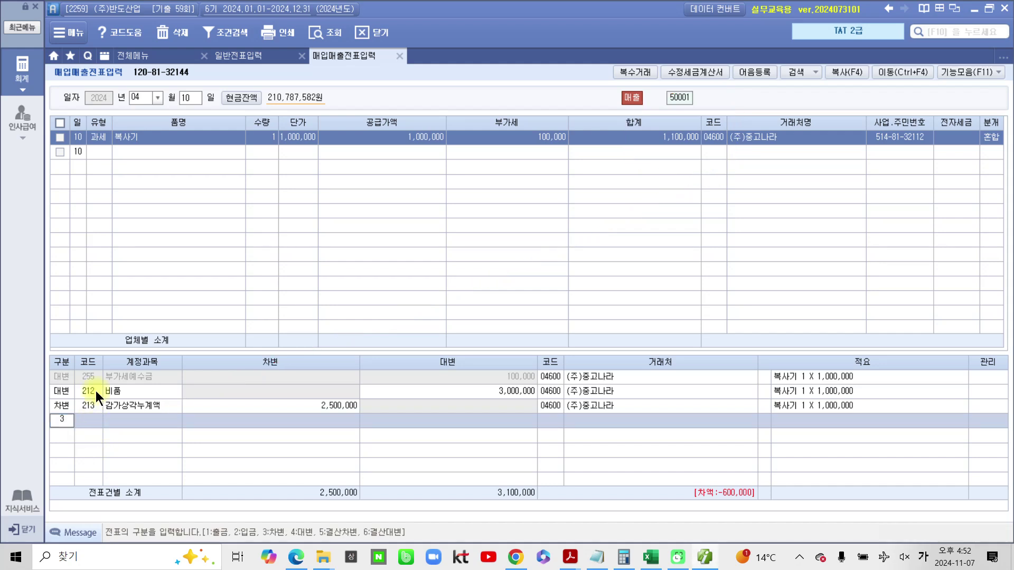
pyautogui.press('Return')
pyautogui.write('미수')
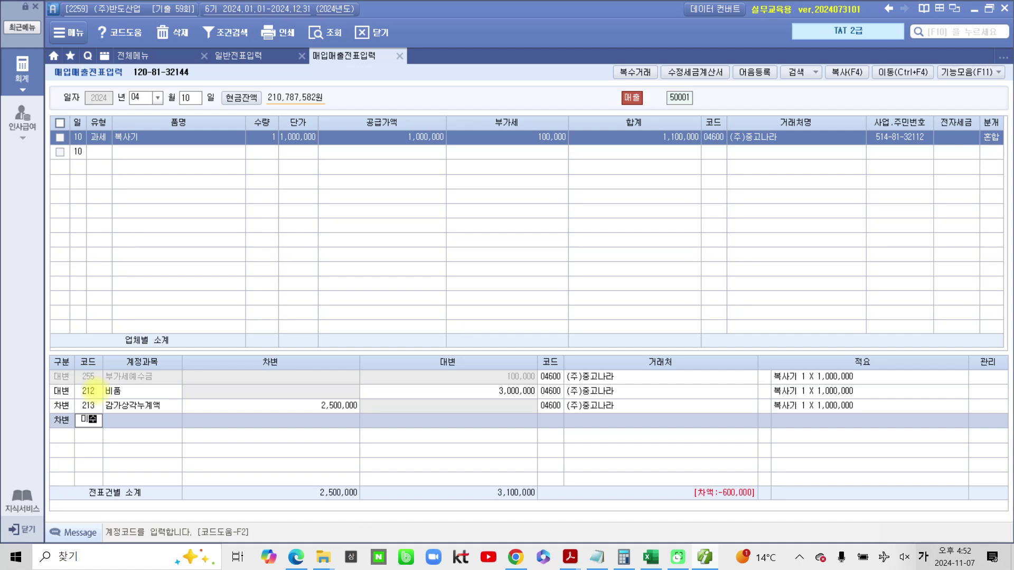
pyautogui.press('Return')
pyautogui.press('Down')
pyautogui.press('Down')
pyautogui.press('Down')
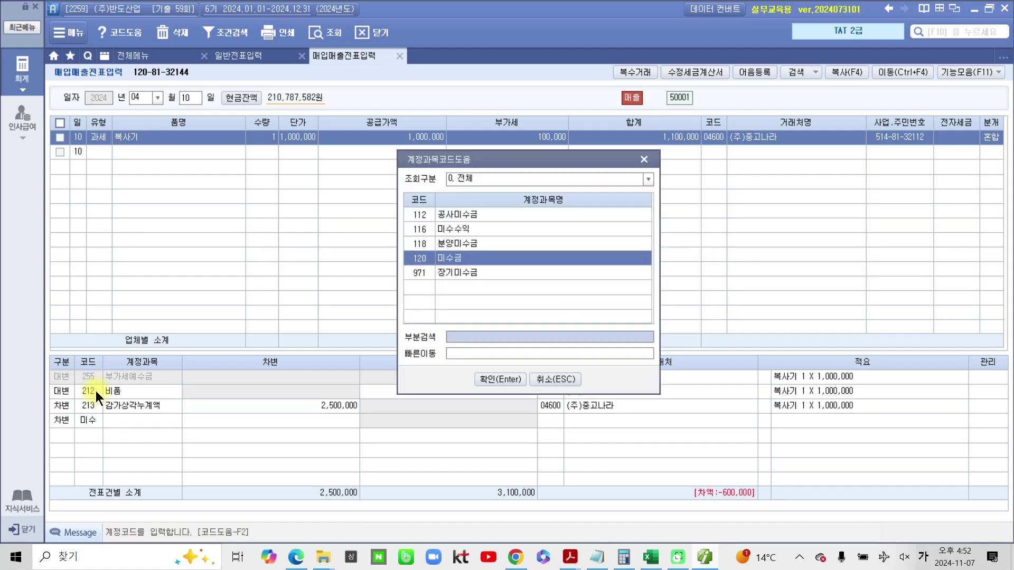
pyautogui.press('Return')
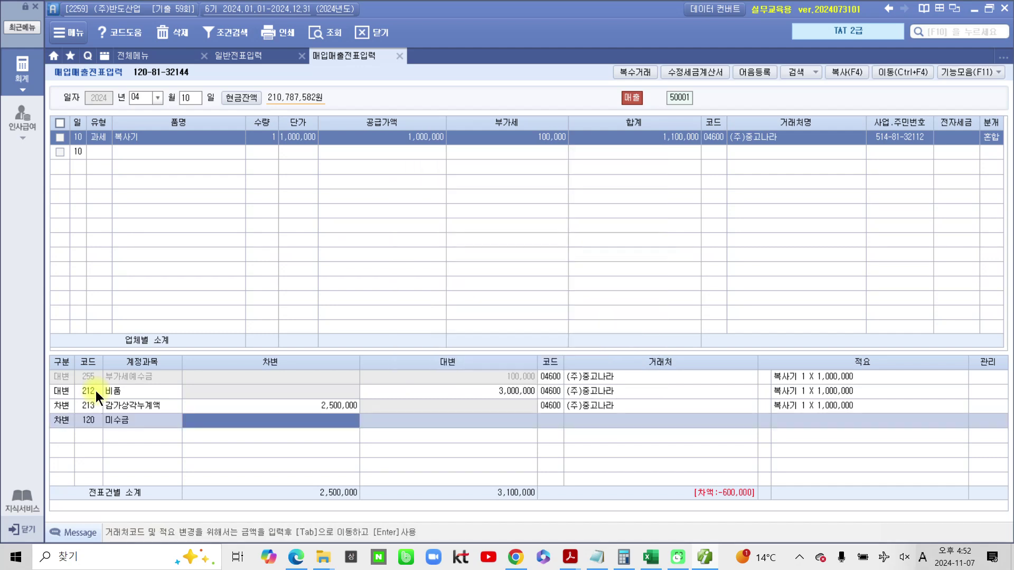
pyautogui.write('1100000')
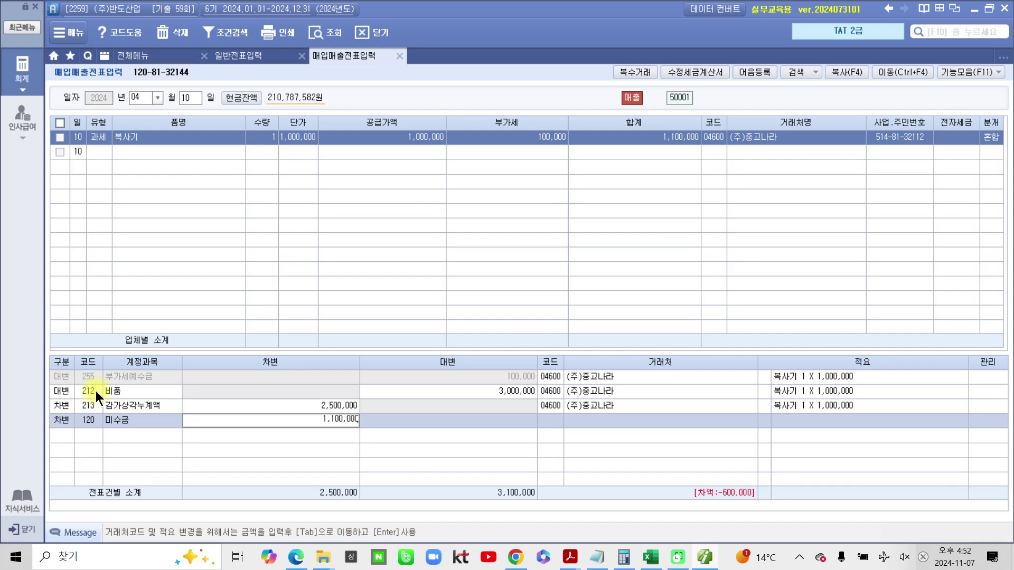
pyautogui.press('Return')
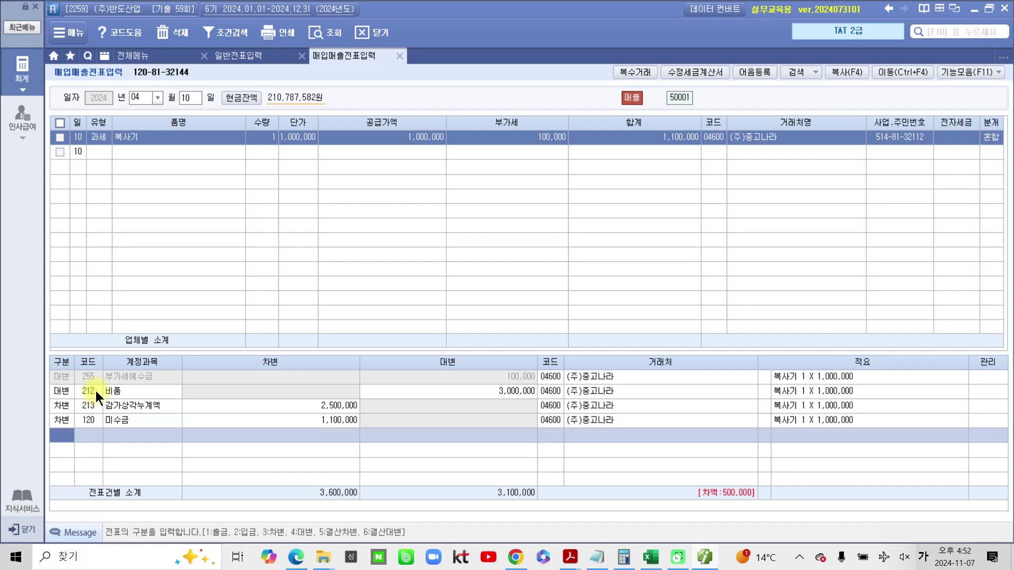
pyautogui.moveTo(703, 460)
pyautogui.mouseDown()
pyautogui.moveTo(687, 464)
pyautogui.moveTo(765, 535)
pyautogui.moveTo(729, 453)
pyautogui.moveTo(689, 450)
pyautogui.mouseUp()
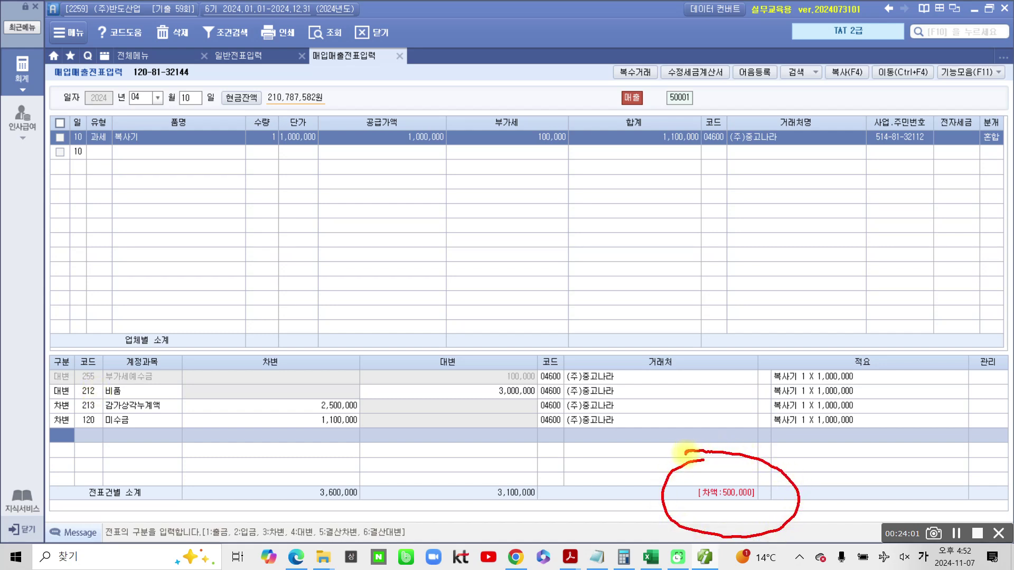
pyautogui.moveTo(550, 444)
pyautogui.mouseDown()
pyautogui.moveTo(560, 461)
pyautogui.moveTo(531, 508)
pyautogui.mouseUp()
pyautogui.moveTo(571, 460); pyautogui.dragTo(570, 525)
pyautogui.moveTo(587, 460)
pyautogui.mouseDown()
pyautogui.moveTo(588, 478)
pyautogui.moveTo(613, 465)
pyautogui.moveTo(643, 492)
pyautogui.mouseUp()
pyautogui.moveTo(657, 442); pyautogui.dragTo(669, 488)
pyautogui.moveTo(686, 478); pyautogui.dragTo(671, 505)
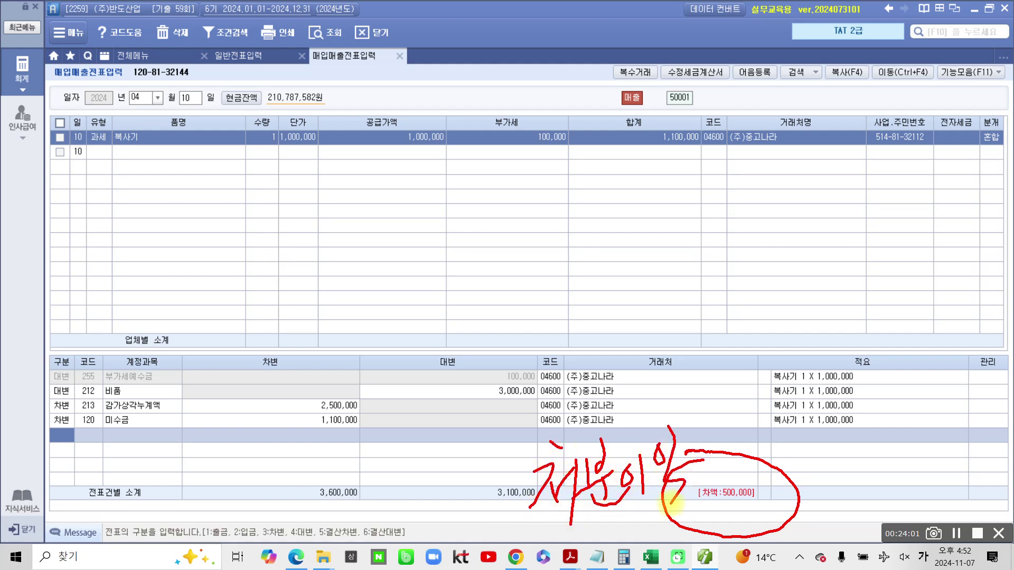
pyautogui.press('Escape')
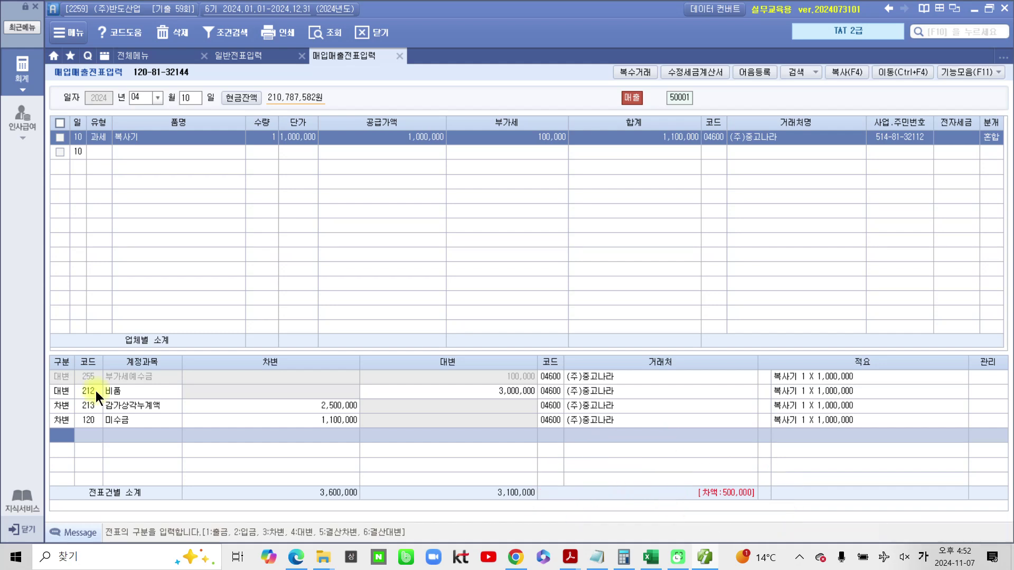
# Start a new 대변 line below 미수금 and look up its account code with the search term 유형
pyautogui.write('4')
pyautogui.press('Return')
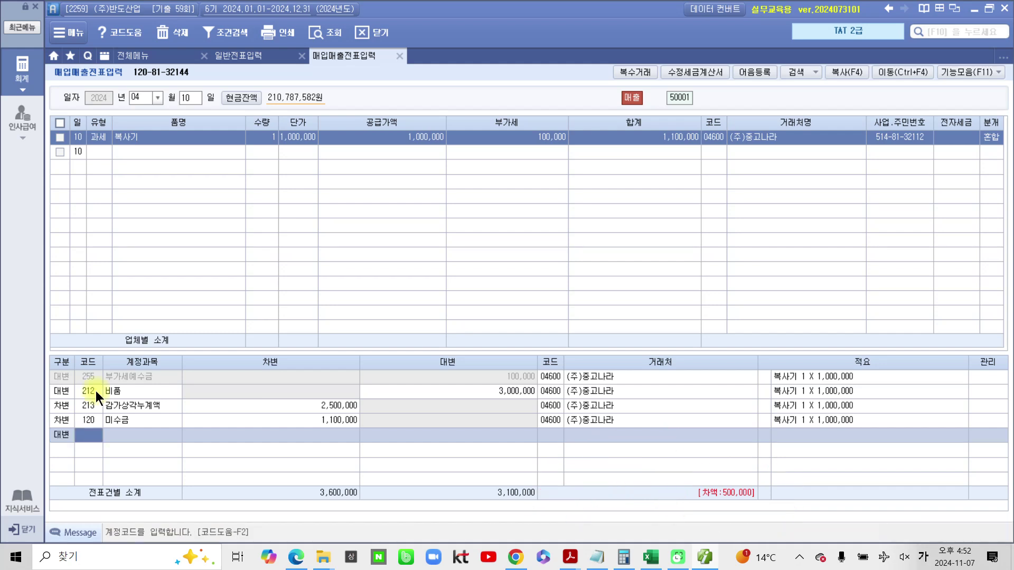
pyautogui.write('유형')
pyautogui.press('Return')
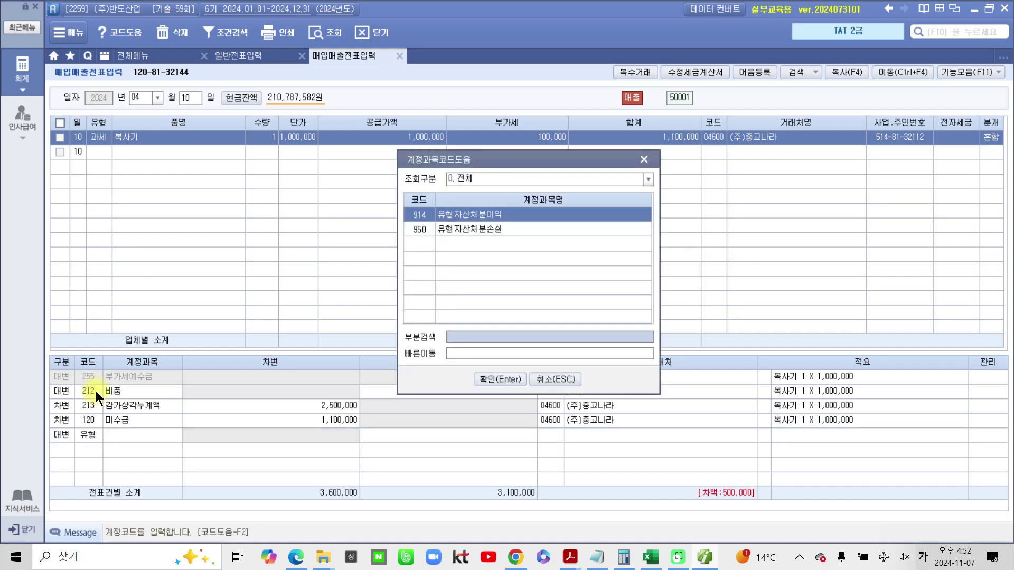
# Enter account 914 유형자산처분이익 on the last journal line with a credit amount of 500,000
pyautogui.press('Return')
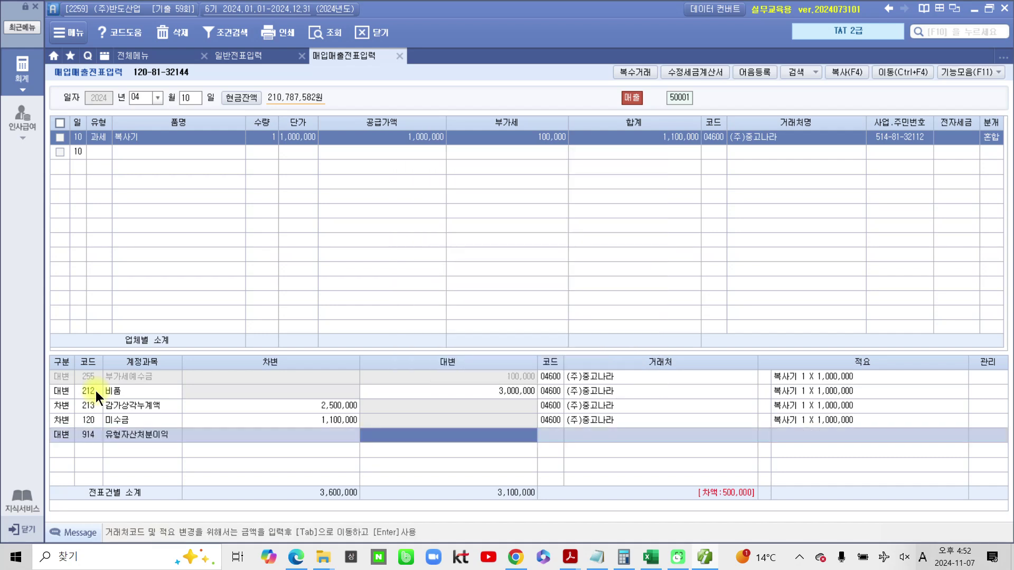
pyautogui.write('500,')
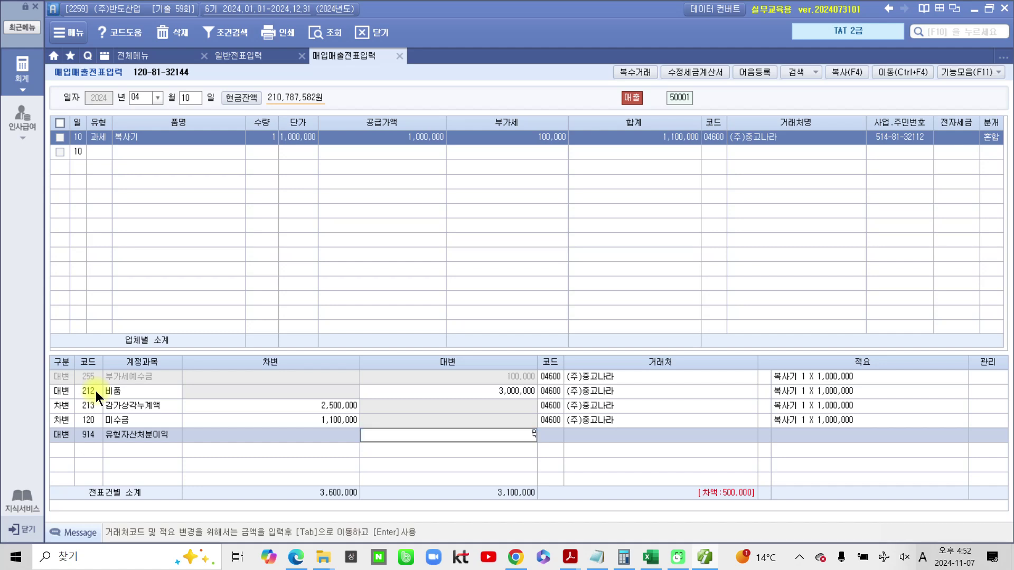
pyautogui.write('000')
pyautogui.press('Return')
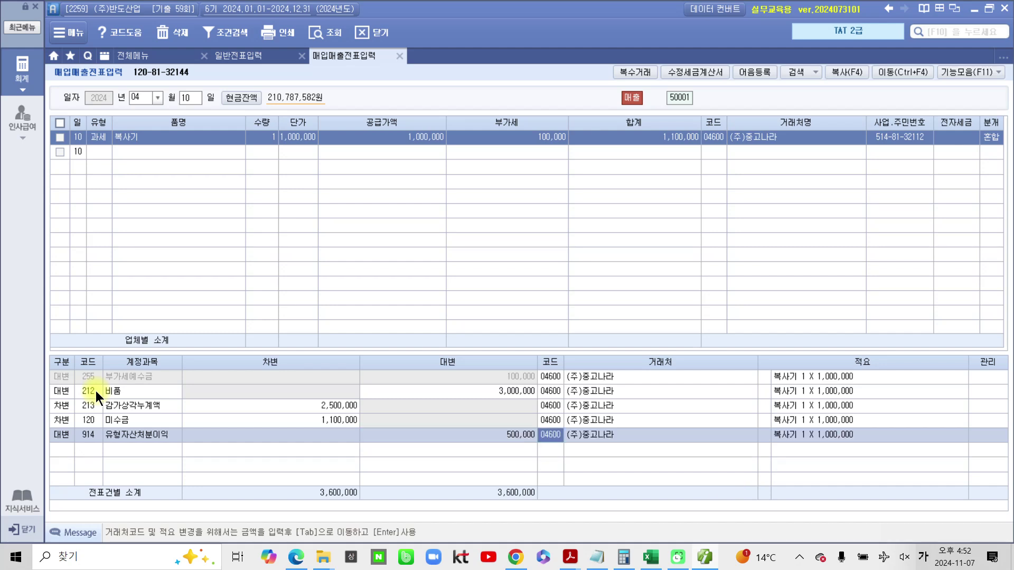
pyautogui.moveTo(611, 467)
pyautogui.mouseDown()
pyautogui.moveTo(520, 419)
pyautogui.moveTo(653, 457)
pyautogui.mouseUp()
pyautogui.moveTo(153, 457)
pyautogui.mouseDown()
pyautogui.moveTo(86, 452)
pyautogui.moveTo(143, 434)
pyautogui.mouseUp()
pyautogui.moveTo(373, 531)
pyautogui.mouseDown()
pyautogui.moveTo(305, 470)
pyautogui.moveTo(376, 543)
pyautogui.mouseUp()
pyautogui.moveTo(534, 539)
pyautogui.mouseDown()
pyautogui.moveTo(472, 507)
pyautogui.moveTo(543, 529)
pyautogui.mouseUp()
pyautogui.moveTo(416, 489)
pyautogui.mouseDown()
pyautogui.moveTo(450, 489)
pyautogui.moveTo(455, 517)
pyautogui.mouseUp()
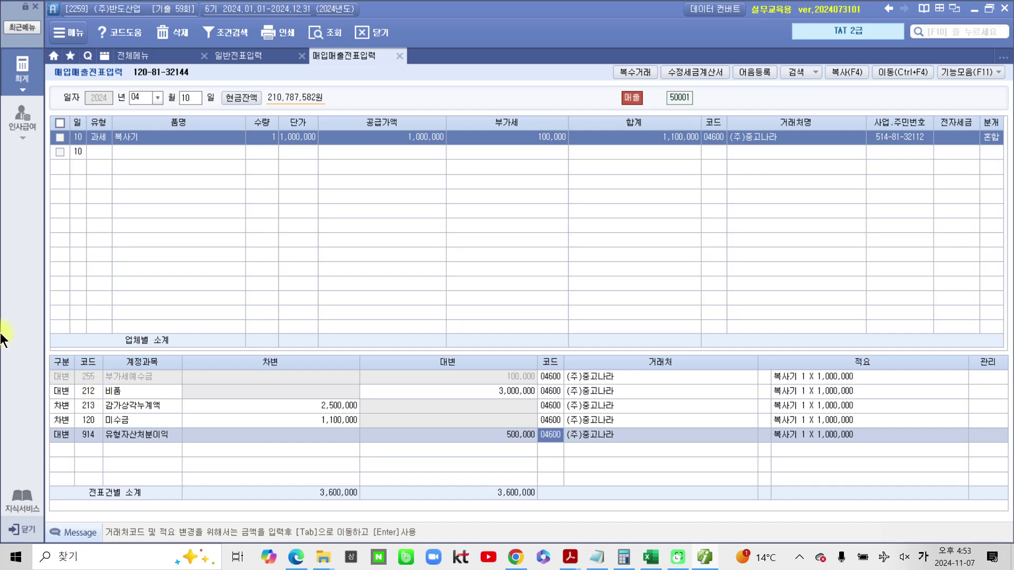
# Open the 전자세금계산서 발행 및 내역관리 page from the accounting functions
pyautogui.click(21, 78)
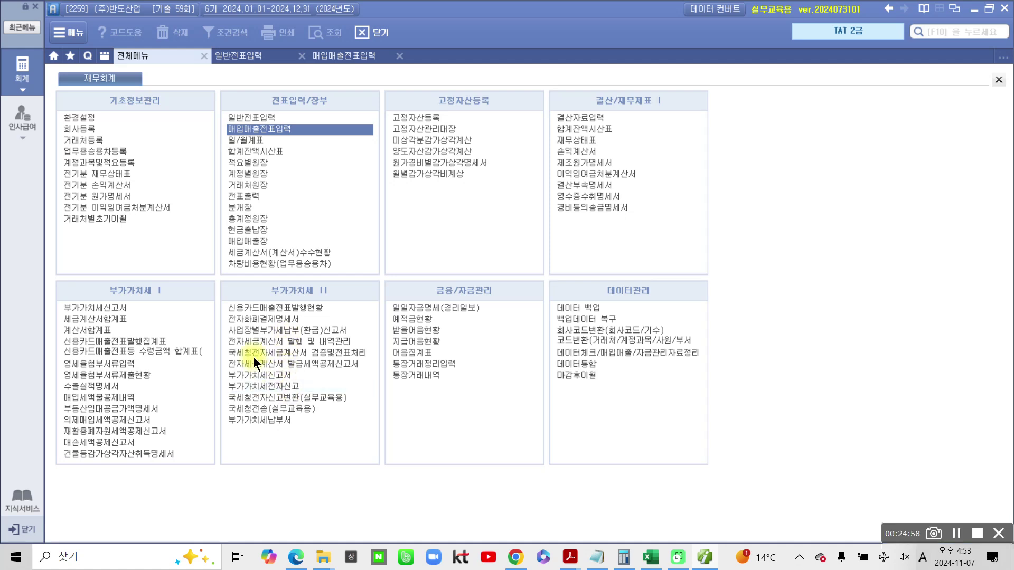
pyautogui.moveTo(218, 330); pyautogui.dragTo(411, 350)
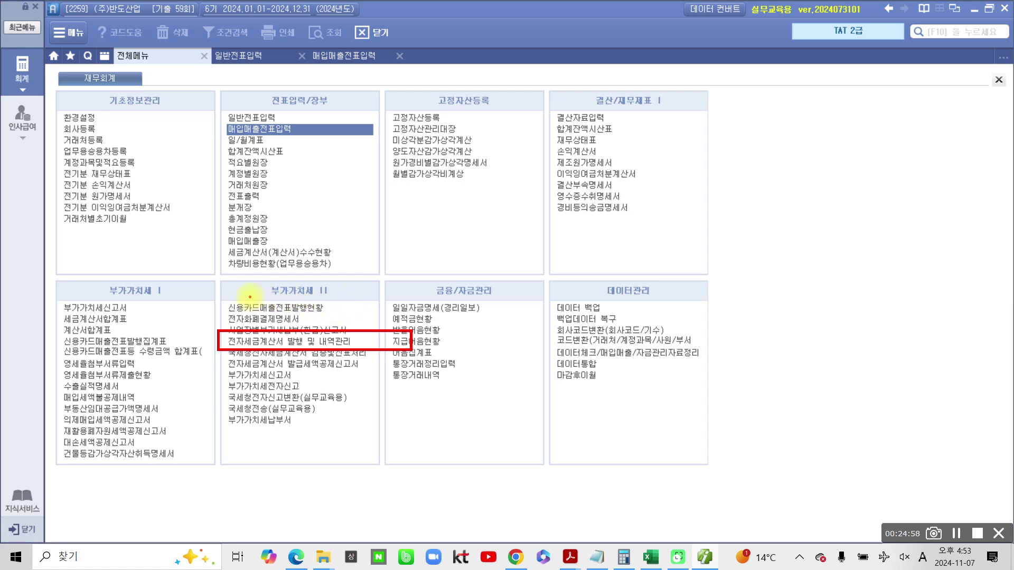
pyautogui.moveTo(247, 297); pyautogui.dragTo(270, 297)
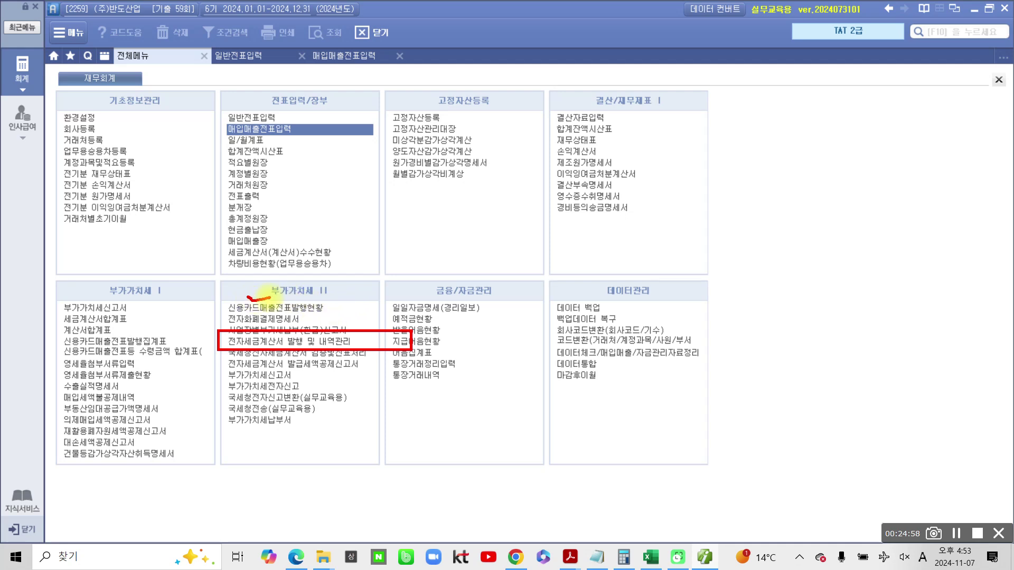
pyautogui.moveTo(253, 297)
pyautogui.mouseDown()
pyautogui.moveTo(350, 316)
pyautogui.moveTo(368, 338)
pyautogui.mouseUp()
pyautogui.press('Escape')
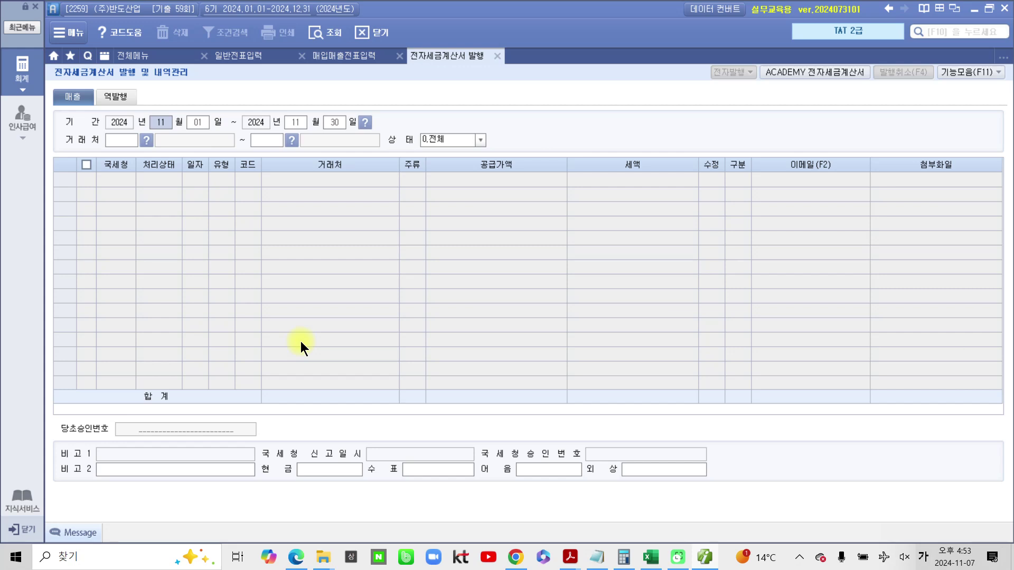
# Query the sales e-tax invoices from 2024-04-10 to 2024-04-10 for all customers, from 처음 to 끝
pyautogui.write('4')
pyautogui.press('Return')
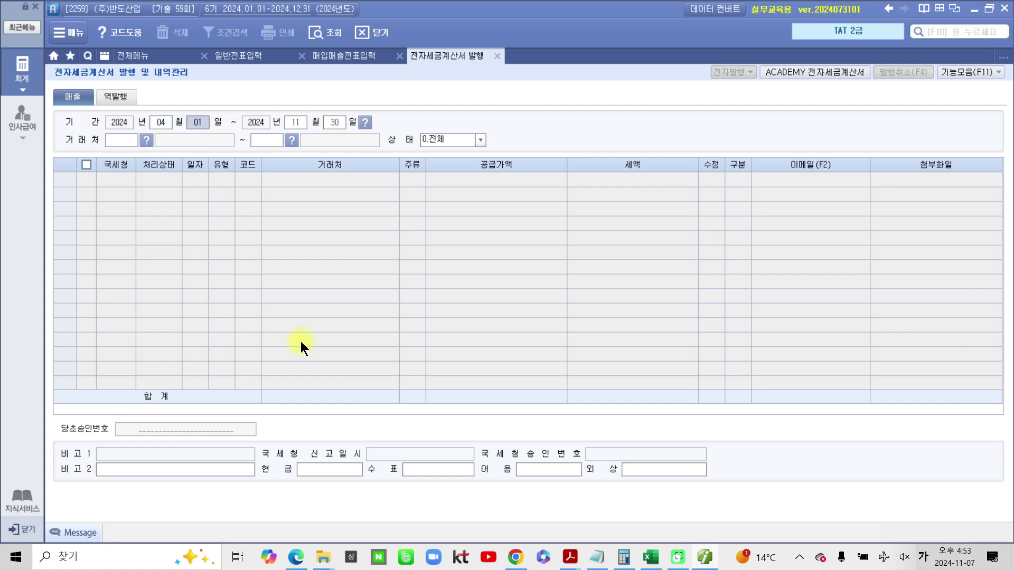
pyautogui.write('10')
pyautogui.press('Return')
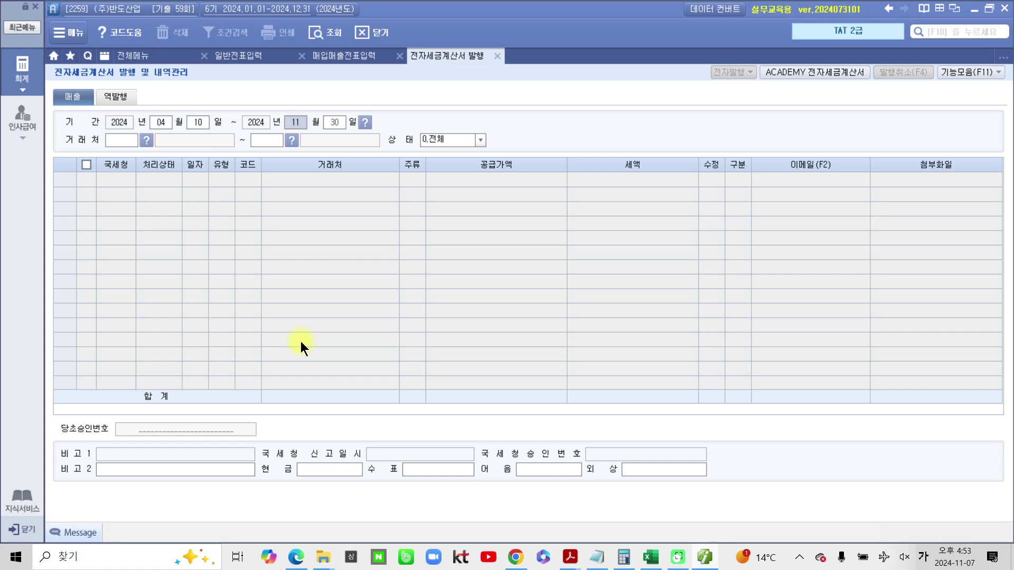
pyautogui.write('4')
pyautogui.press('Return')
pyautogui.write('10')
pyautogui.press('Return')
pyautogui.press('Return')
pyautogui.press('Return')
pyautogui.press('Return')
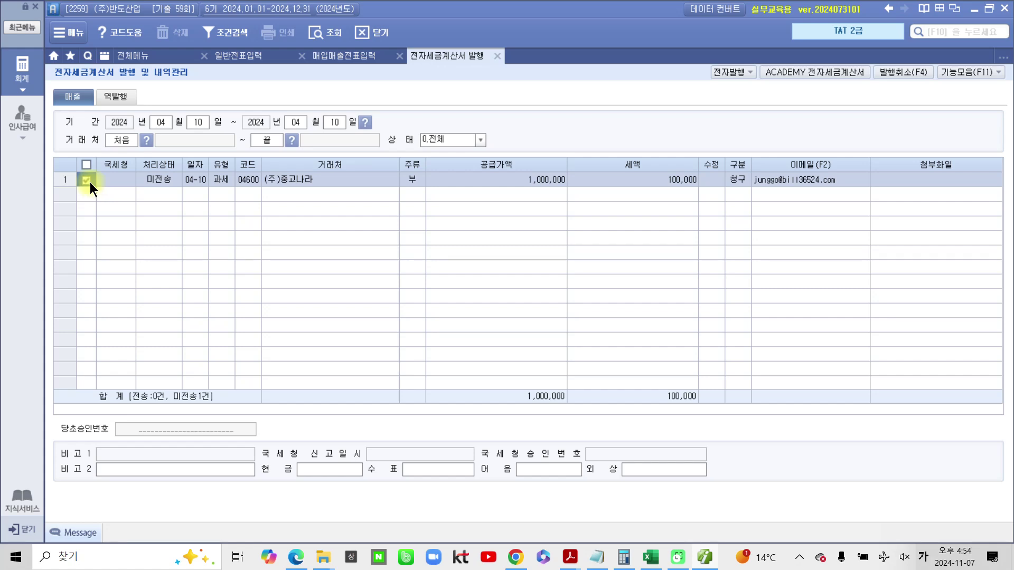
# Issue the electronic tax invoice for the (주)중고나라 sale and acknowledge the notice
pyautogui.click(728, 71)
pyautogui.click(506, 340)
pyautogui.click(528, 472)
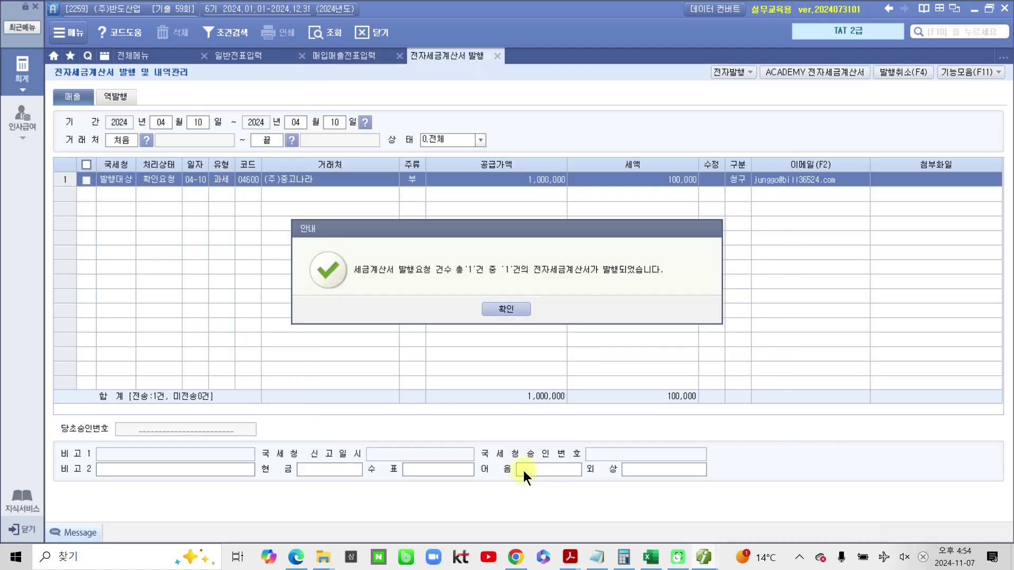
pyautogui.click(521, 311)
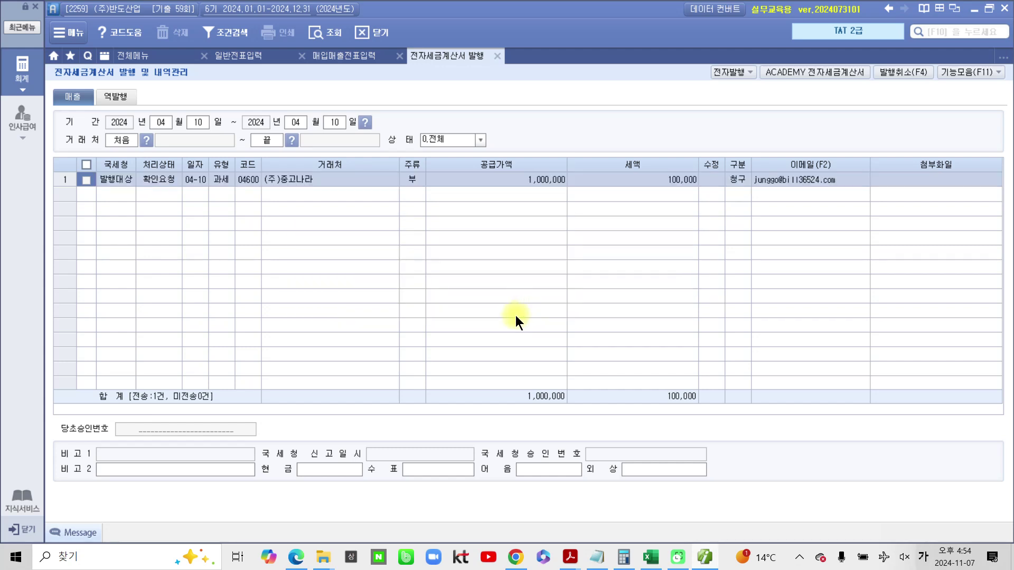
# In ACADEMY 전자세금계산서, look up the sales invoices dated 2024-04-10, issue the (주)중고나라 invoice and close the window
pyautogui.click(821, 72)
pyautogui.click(376, 297)
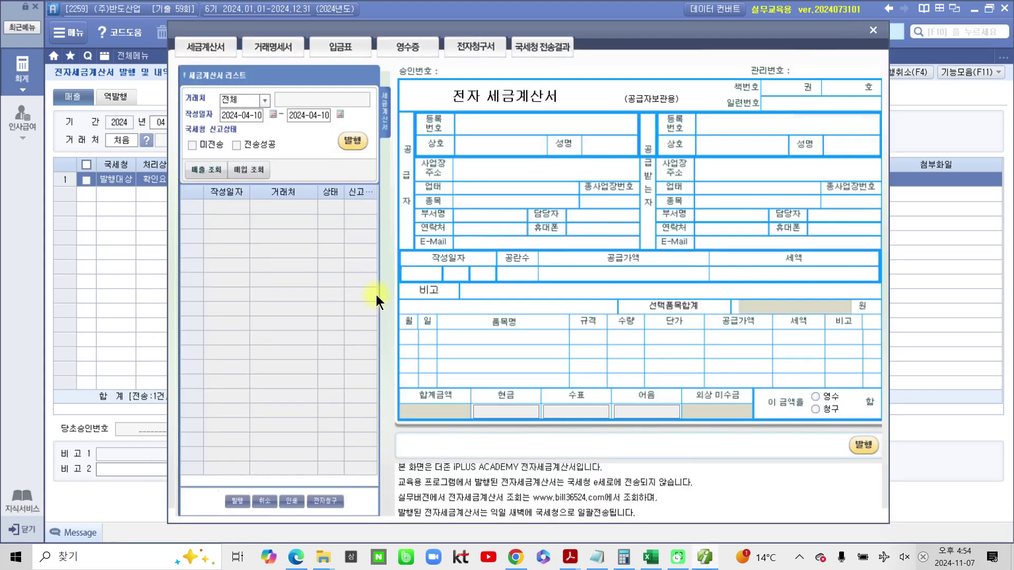
pyautogui.click(206, 169)
pyautogui.click(353, 143)
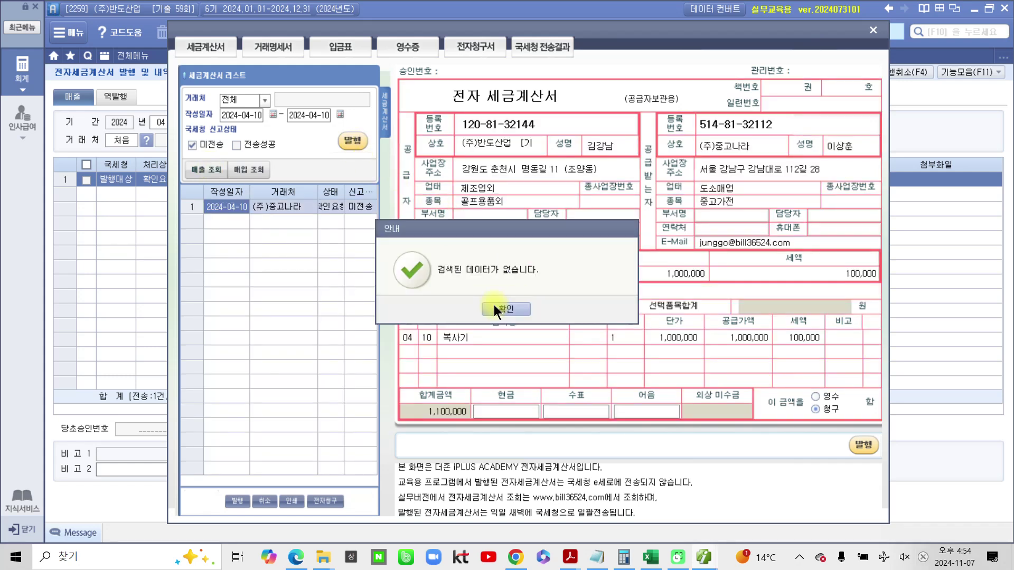
pyautogui.click(494, 306)
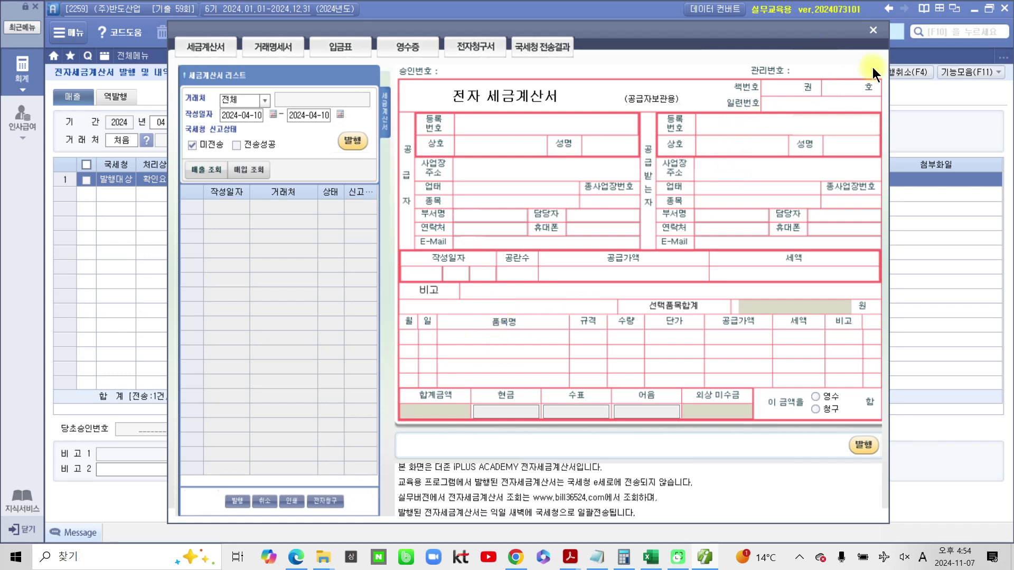
pyautogui.click(872, 35)
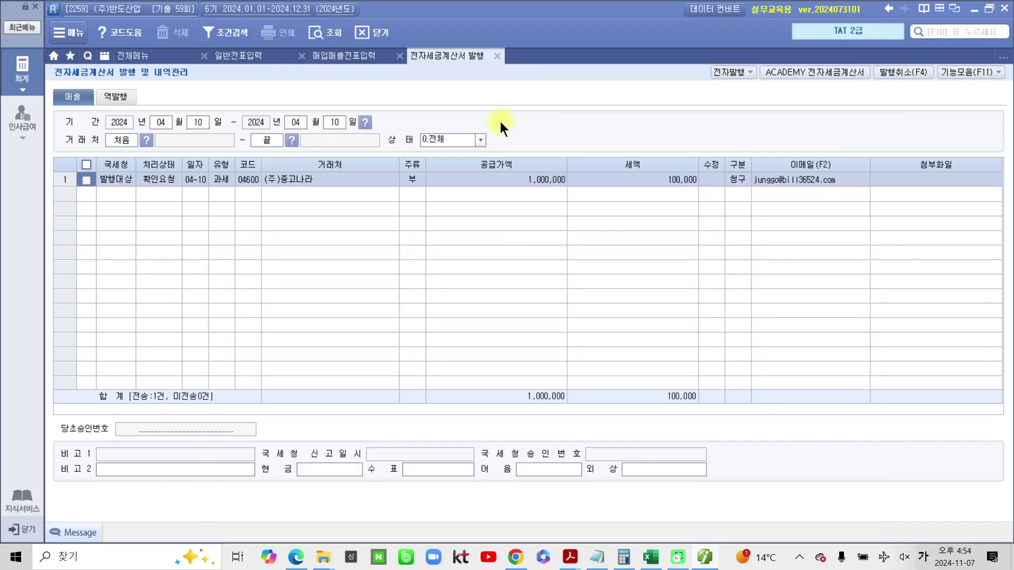
# Leave the invoice issuing page, reload the April 10 vouchers in 매입매출전표입력 and show the copier sale's journal entry
pyautogui.click(499, 58)
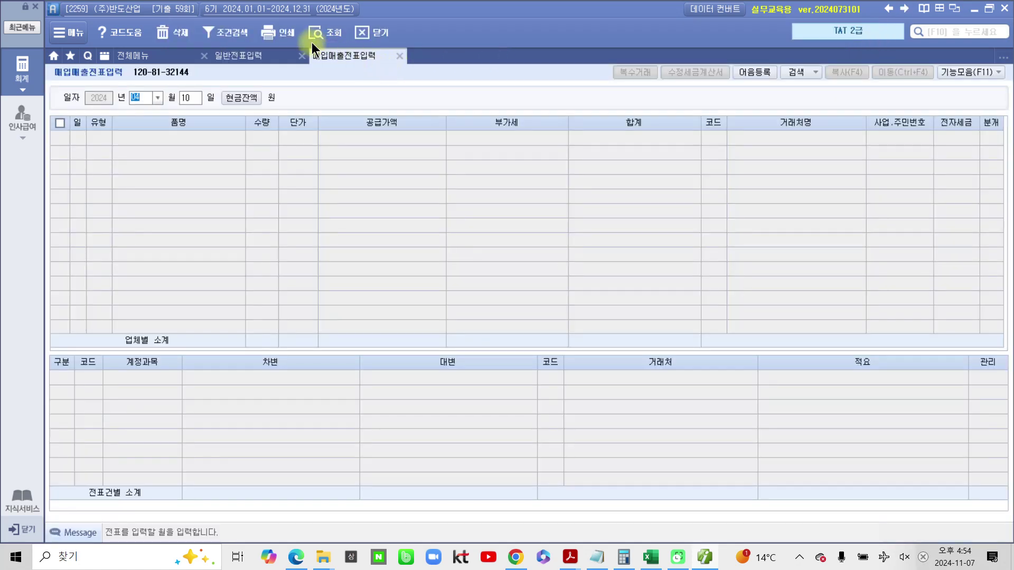
pyautogui.click(328, 33)
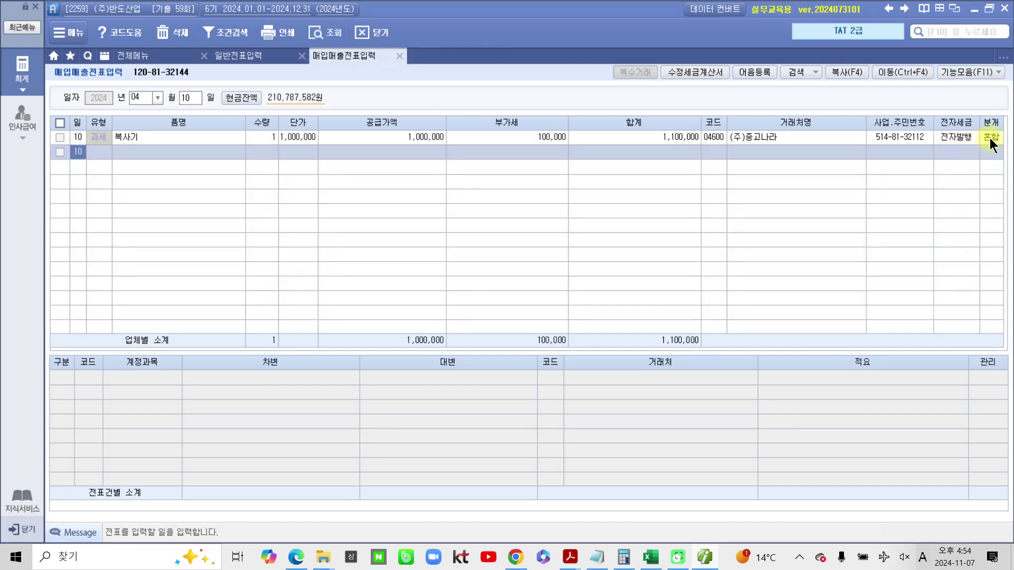
pyautogui.click(991, 137)
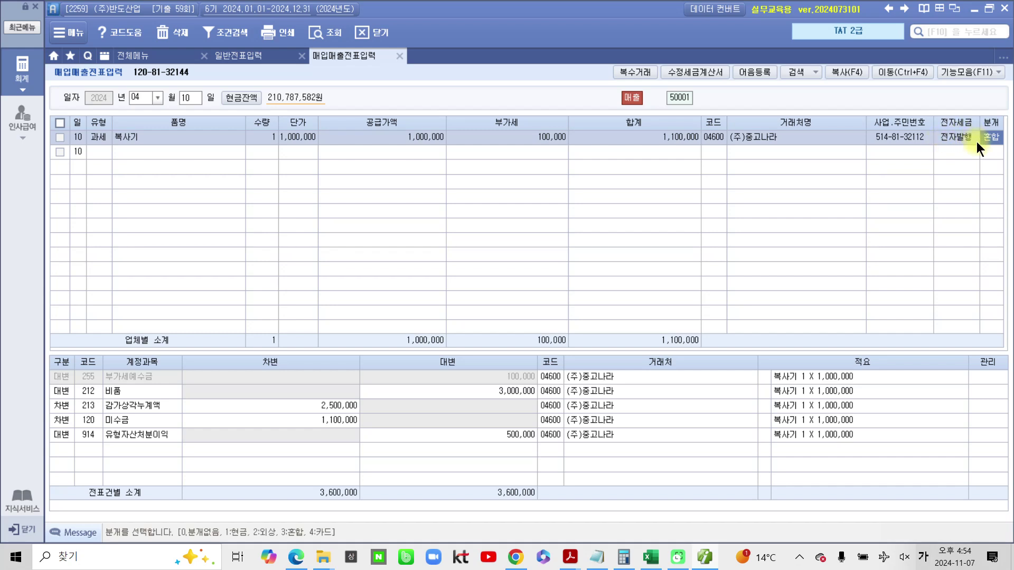
pyautogui.moveTo(34, 362)
pyautogui.mouseDown()
pyautogui.moveTo(24, 415)
pyautogui.moveTo(465, 483)
pyautogui.moveTo(621, 337)
pyautogui.moveTo(30, 363)
pyautogui.mouseUp()
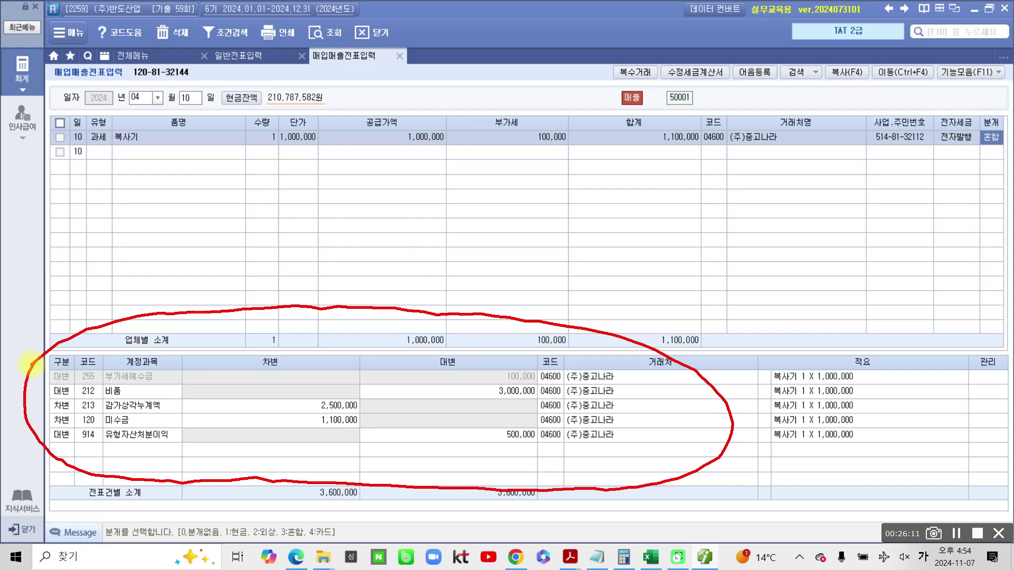
pyautogui.moveTo(591, 271)
pyautogui.mouseDown()
pyautogui.moveTo(537, 296)
pyautogui.moveTo(495, 344)
pyautogui.mouseUp()
pyautogui.moveTo(639, 266); pyautogui.dragTo(639, 312)
pyautogui.moveTo(667, 258); pyautogui.dragTo(666, 293)
pyautogui.moveTo(697, 255)
pyautogui.mouseDown()
pyautogui.moveTo(697, 304)
pyautogui.moveTo(726, 281)
pyautogui.mouseUp()
pyautogui.moveTo(682, 310); pyautogui.dragTo(706, 322)
pyautogui.moveTo(741, 255); pyautogui.dragTo(742, 288)
pyautogui.moveTo(768, 248); pyautogui.dragTo(742, 301)
pyautogui.moveTo(727, 312); pyautogui.dragTo(792, 290)
pyautogui.moveTo(750, 328); pyautogui.dragTo(777, 376)
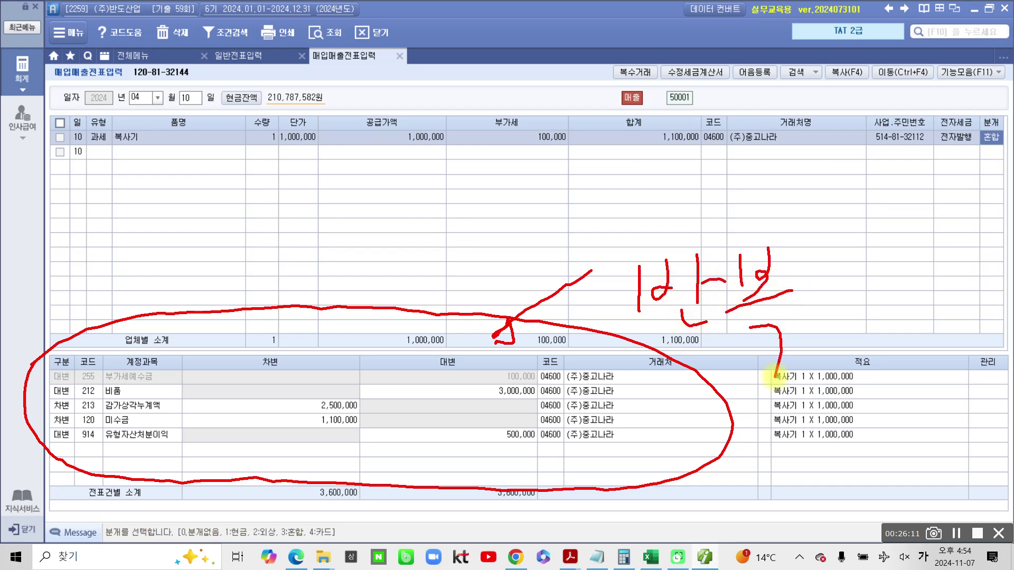
pyautogui.press('Escape')
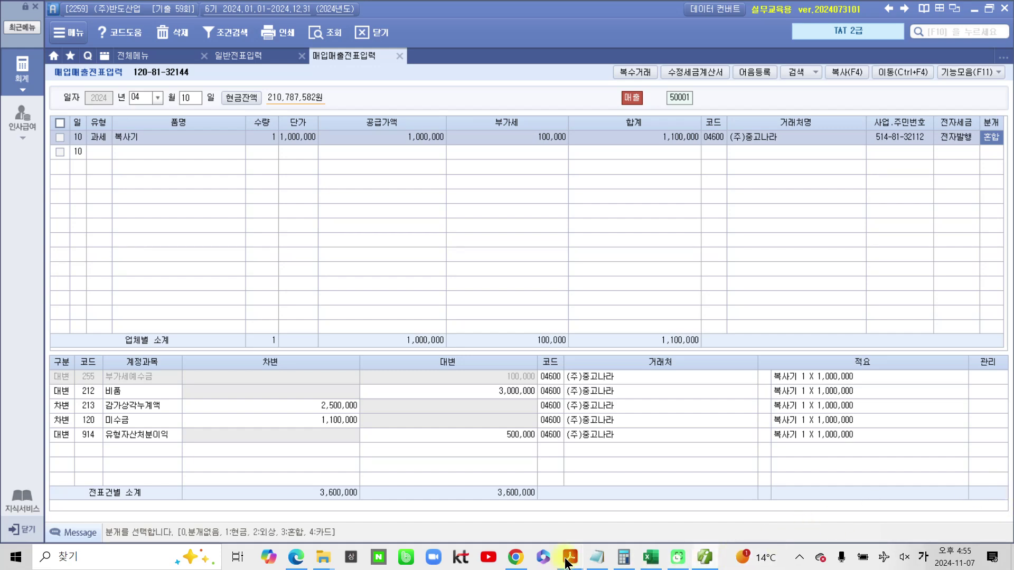
# Switch to the exam PDF in Acrobat and go to problem 2, 수정전자세금계산서의 발급, down to its 자료설명
pyautogui.moveTo(570, 557)
pyautogui.click(623, 510)
pyautogui.scroll(-10, 408, 470)
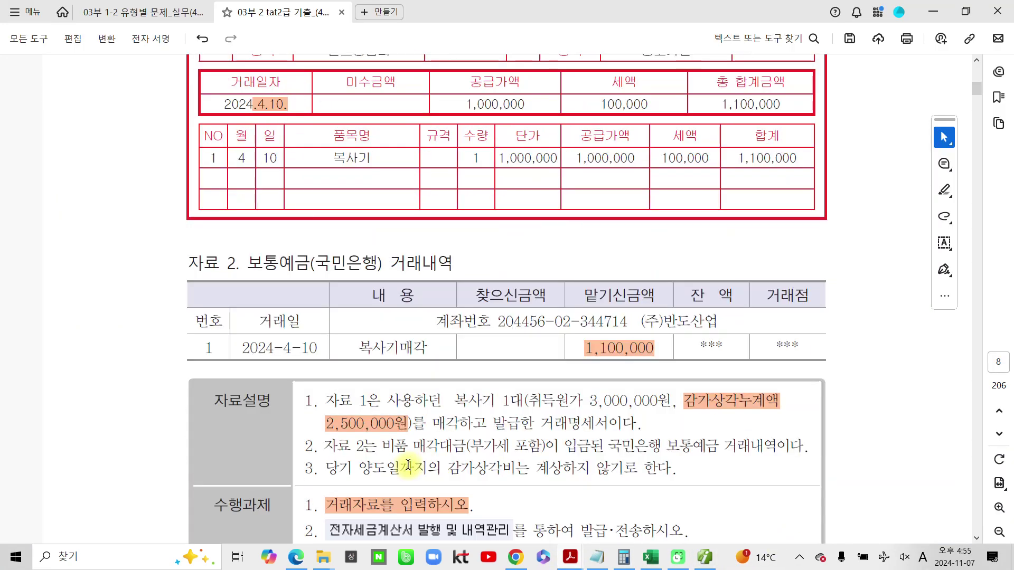
pyautogui.scroll(-5, 408, 471)
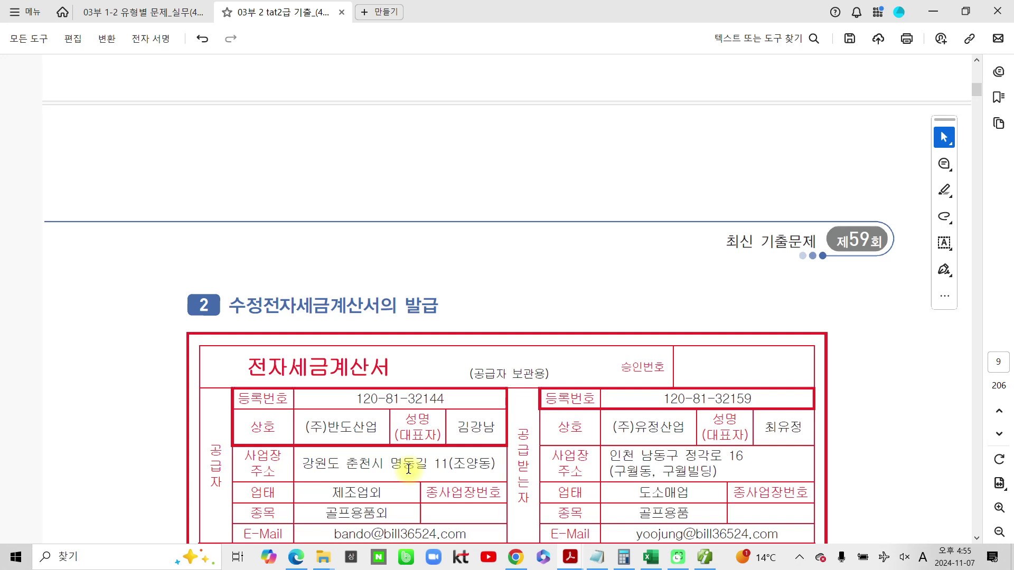
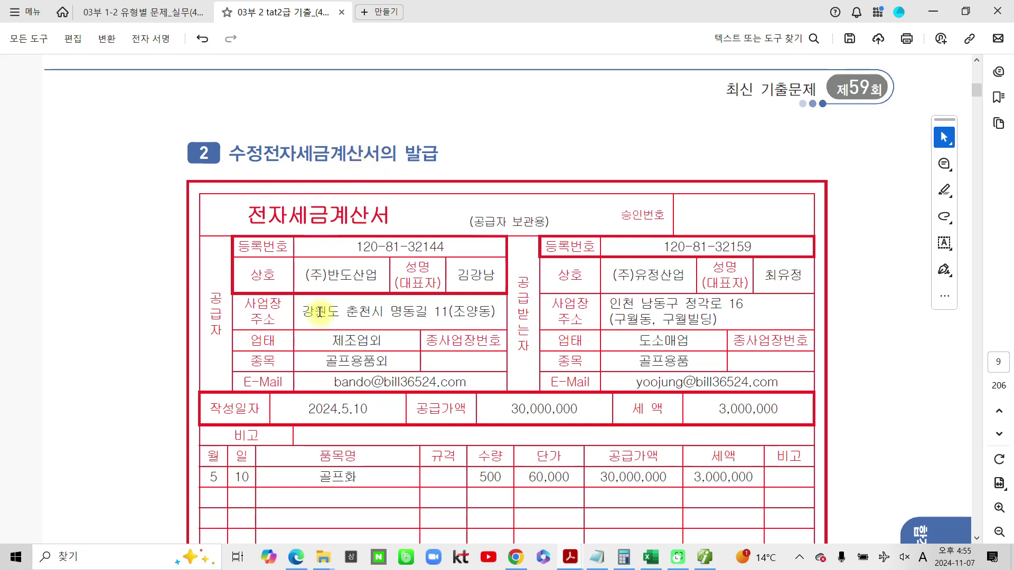
pyautogui.scroll(-5, 321, 314)
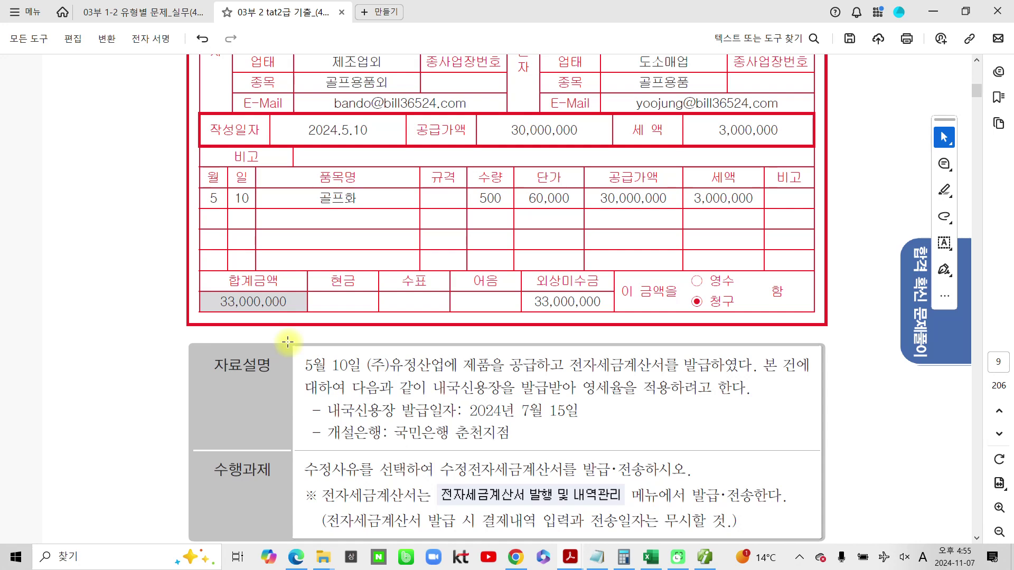
# Highlight "5월 10일" and "내국신용장을 발급받아" in the problem's 자료설명
pyautogui.moveTo(310, 366); pyautogui.dragTo(361, 366)
pyautogui.click(389, 388)
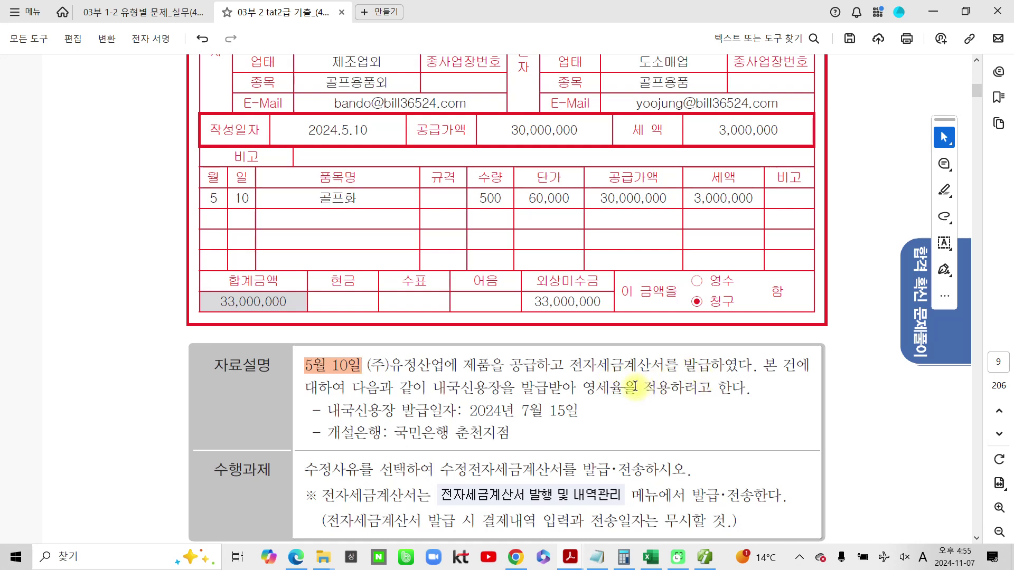
pyautogui.moveTo(428, 388); pyautogui.dragTo(575, 389)
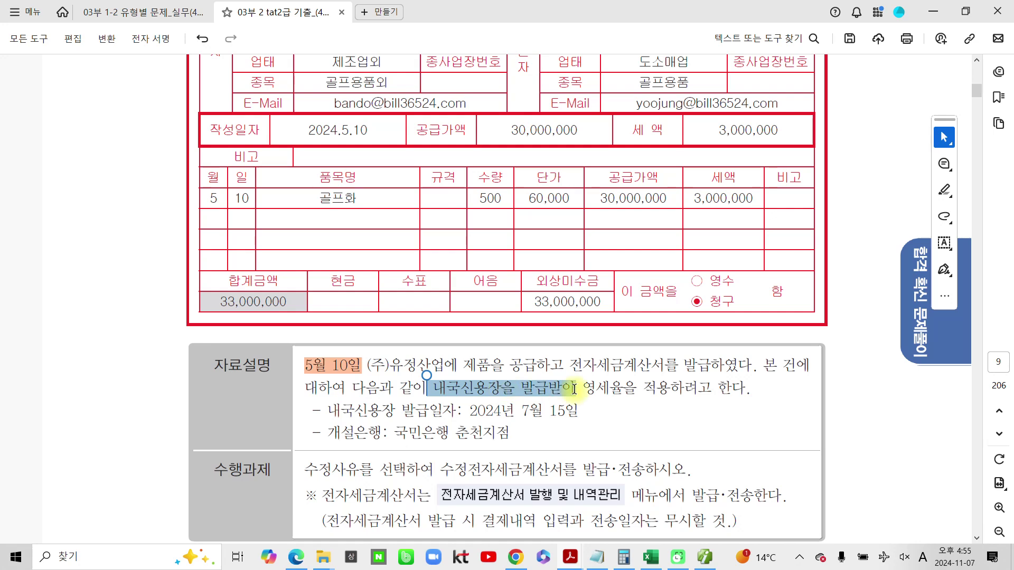
pyautogui.click(615, 413)
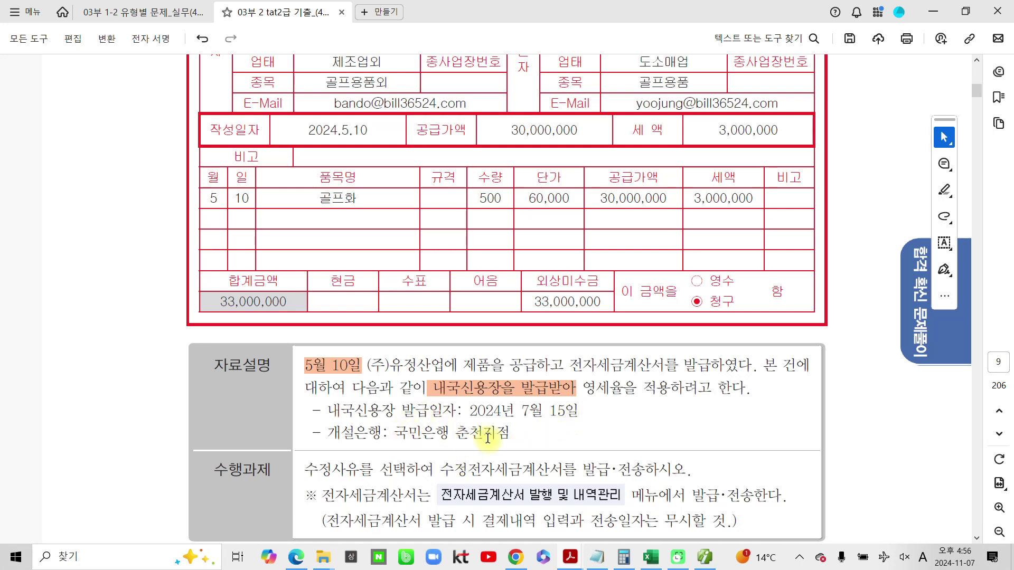
# Highlight "수정전자세금계산서" and "발급·전송한다." in the problem's 수행과제
pyautogui.scroll(-2, 484, 451)
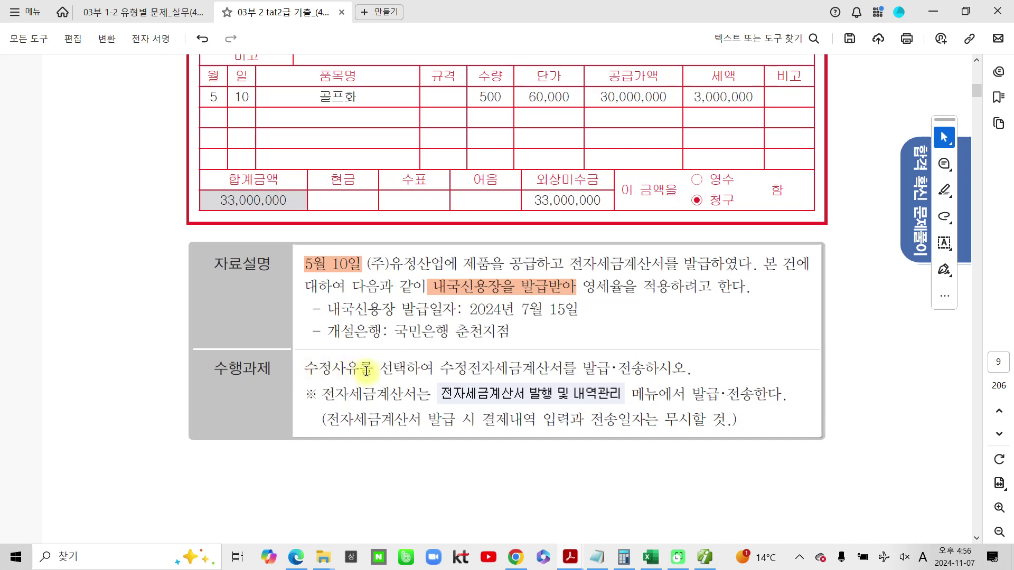
pyautogui.moveTo(441, 369); pyautogui.dragTo(571, 369)
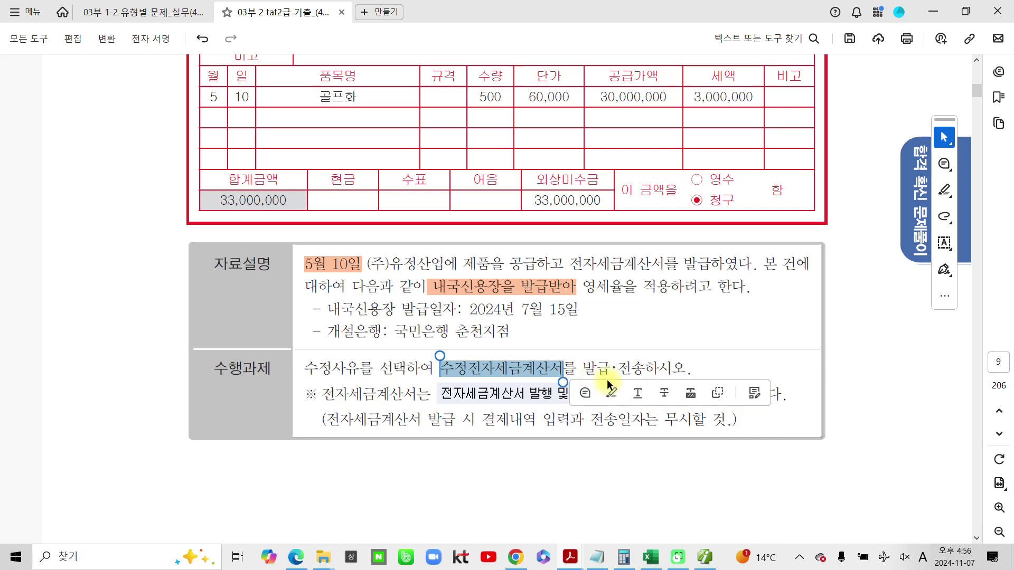
pyautogui.click(613, 394)
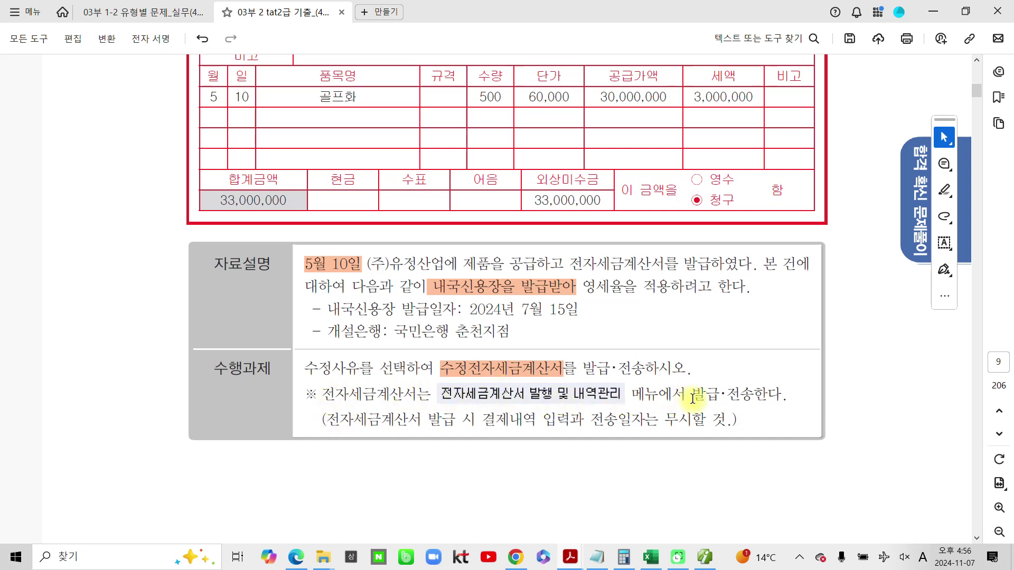
pyautogui.moveTo(693, 398); pyautogui.dragTo(789, 400)
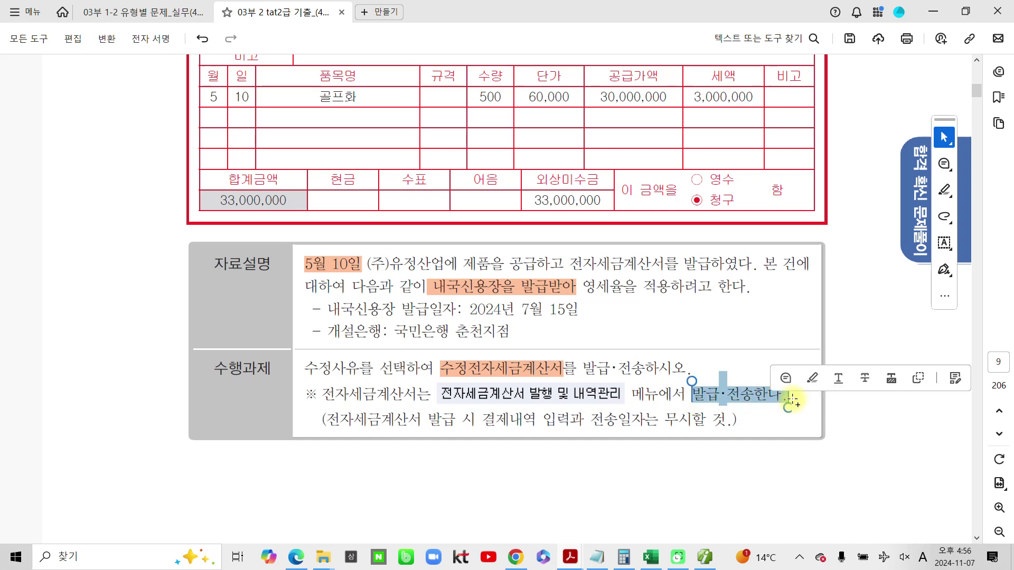
pyautogui.click(813, 378)
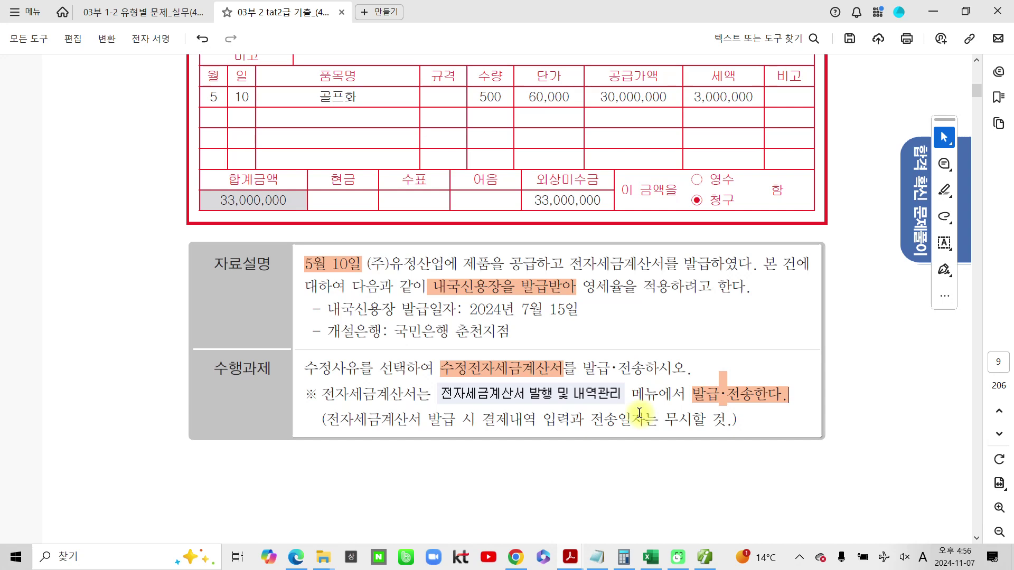
# Switch to the accounting program, load the May 10 vouchers in 매입매출전표입력 and show the (주)유정산업 golf shoe sale's journal entry
pyautogui.click(312, 264)
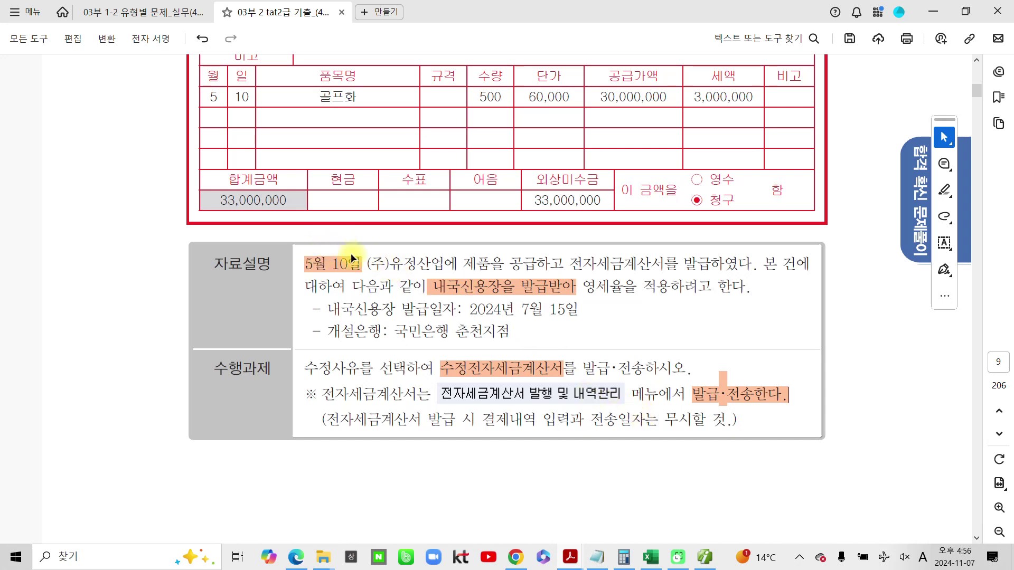
pyautogui.click(632, 520)
pyautogui.click(705, 557)
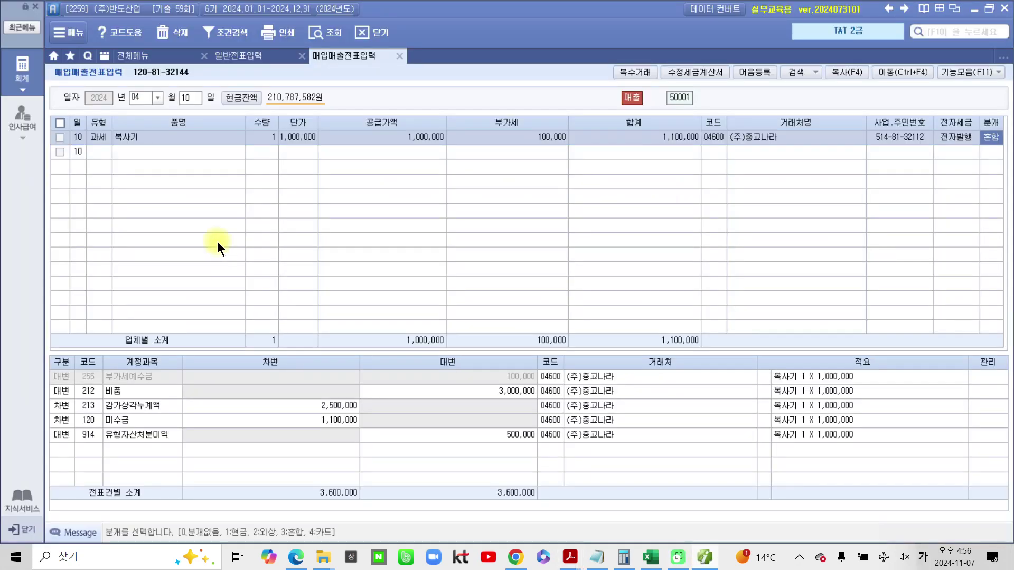
pyautogui.click(157, 99)
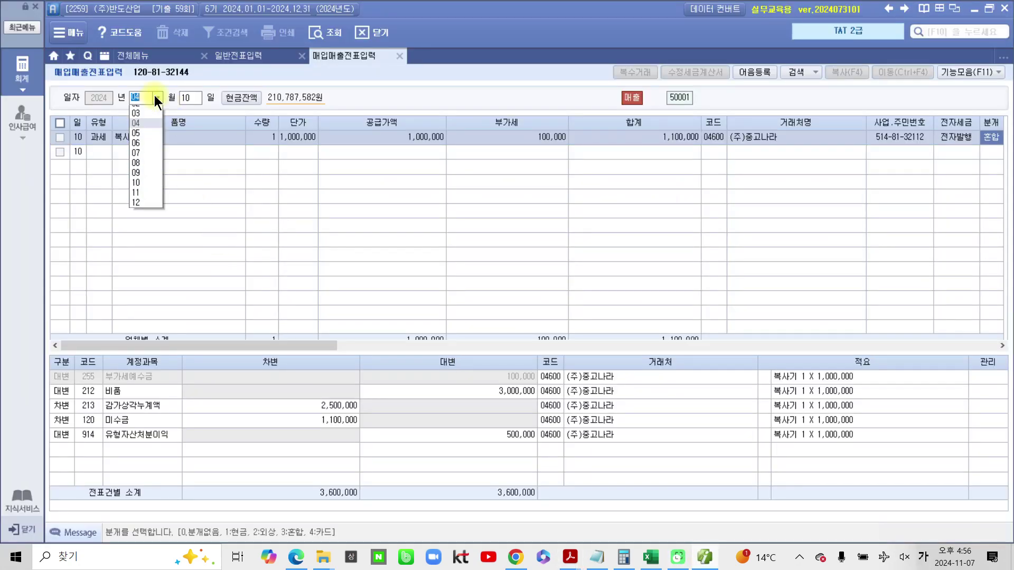
pyautogui.click(138, 150)
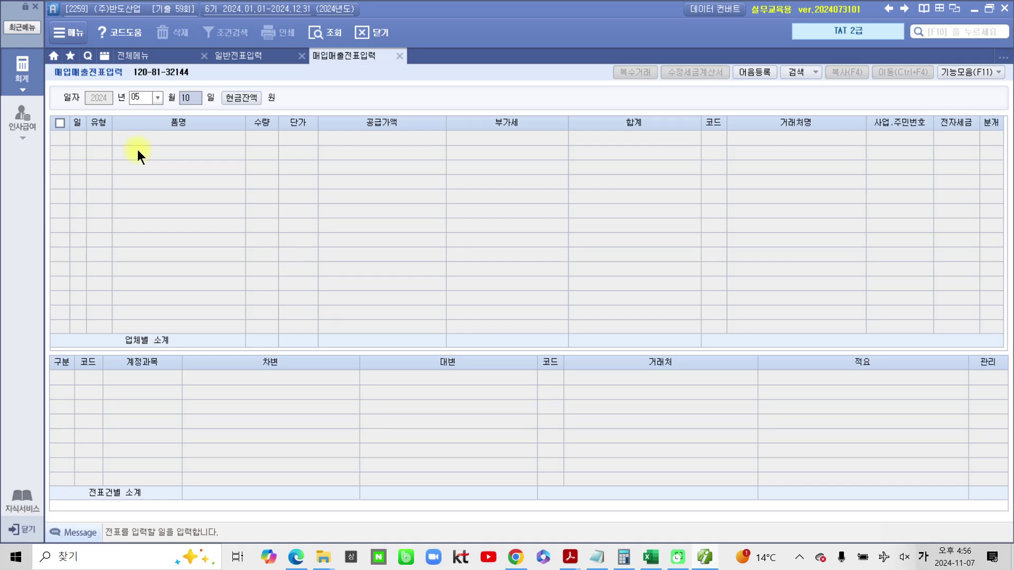
pyautogui.press('Return')
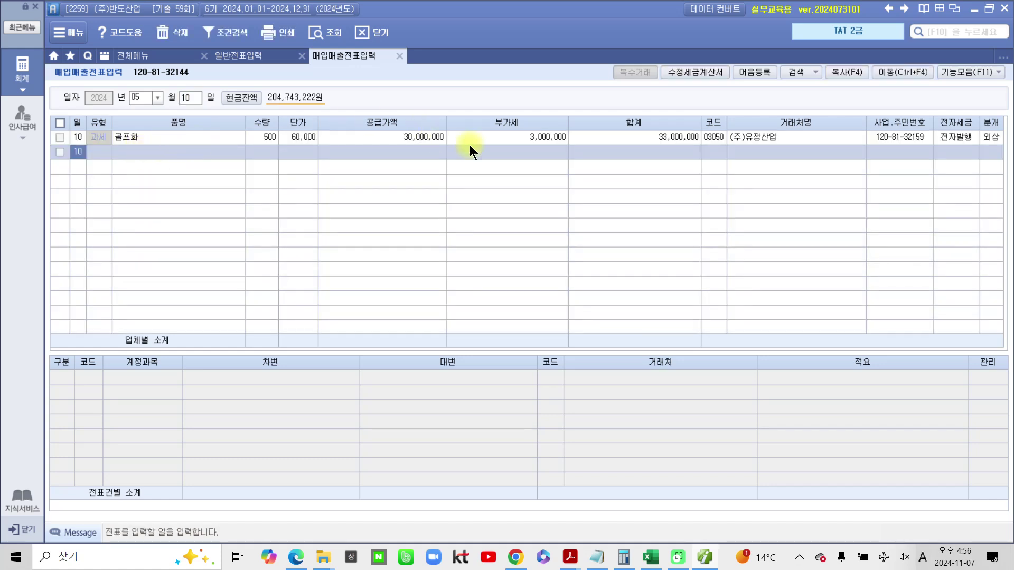
pyautogui.click(718, 137)
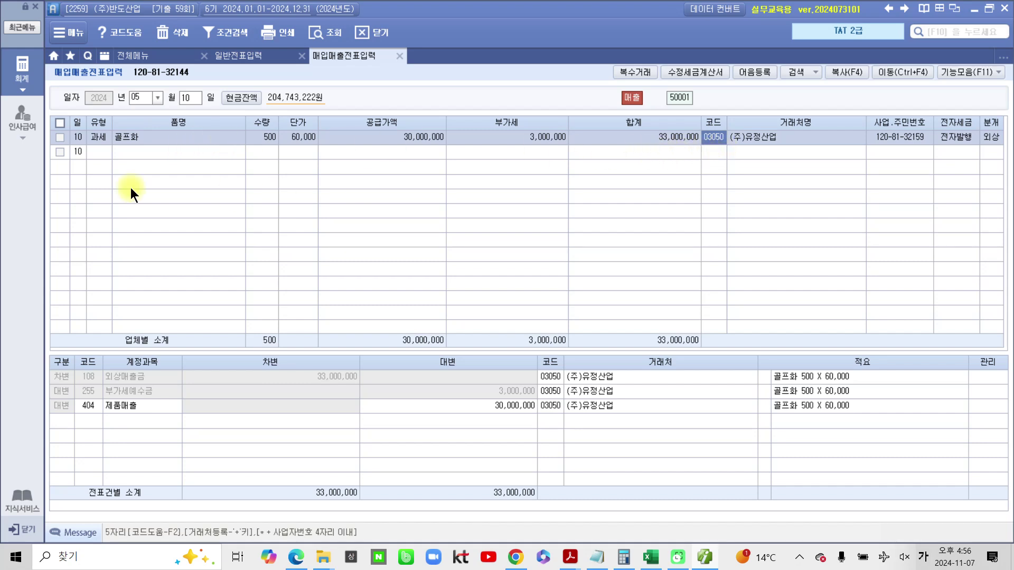
# Start a 수정세금계산서 for the May 10 골프화 voucher with 수정사유 "5. 내국신용장 사후 개설"
pyautogui.click(61, 137)
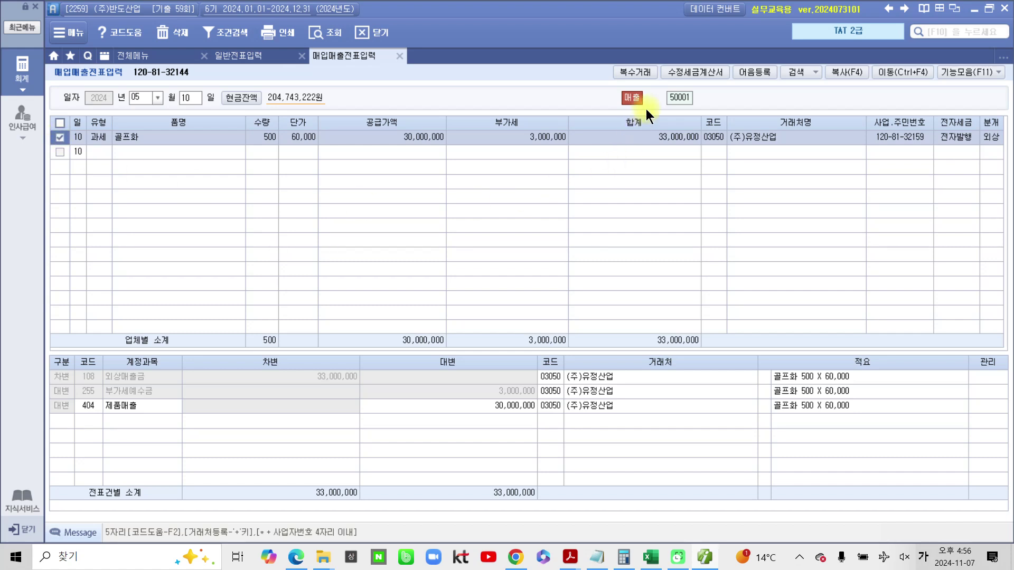
pyautogui.click(705, 72)
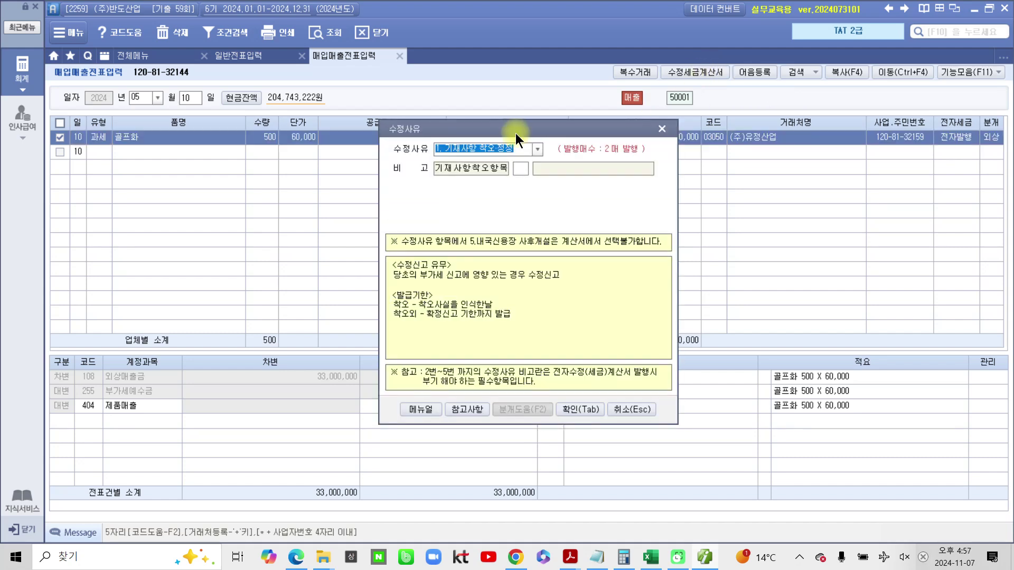
pyautogui.moveTo(514, 129); pyautogui.dragTo(474, 146)
pyautogui.click(423, 179)
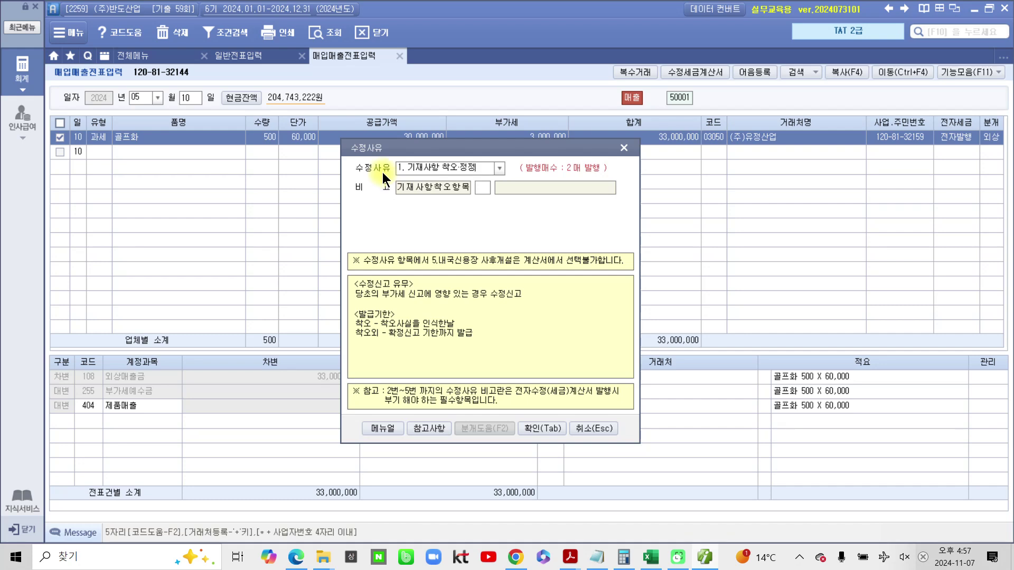
pyautogui.click(499, 168)
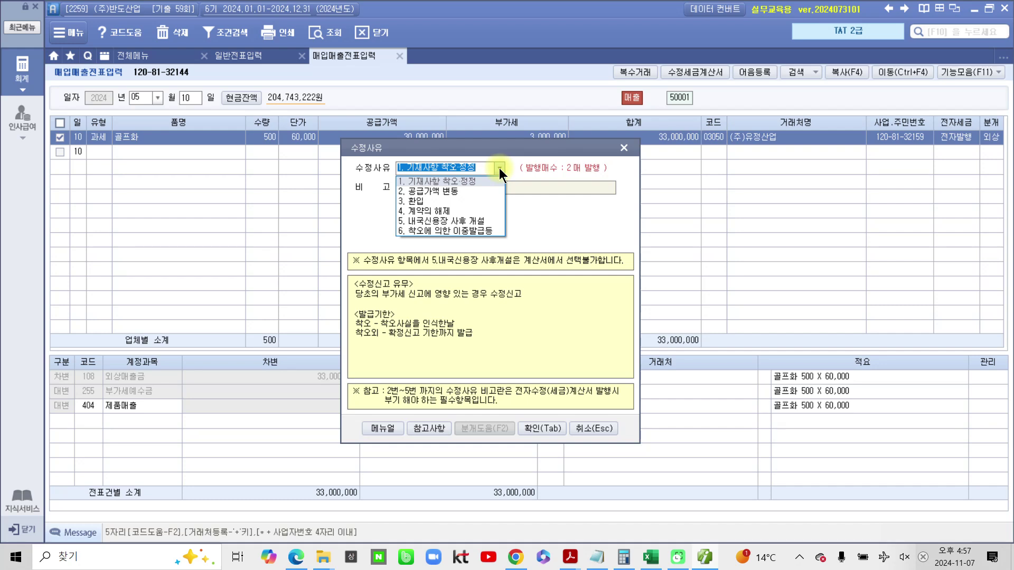
pyautogui.click(462, 220)
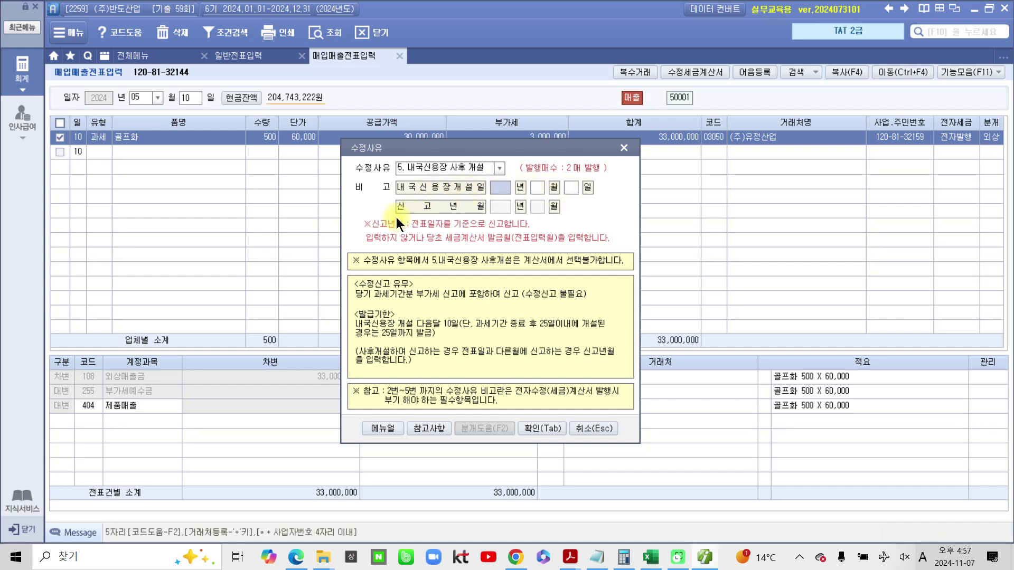
# Set the 내국신용장개설일 to 2024-07-15 and the 신고년월 to 2024-05, and confirm the 수정사유
pyautogui.write('2024 년 07 월 15 일')
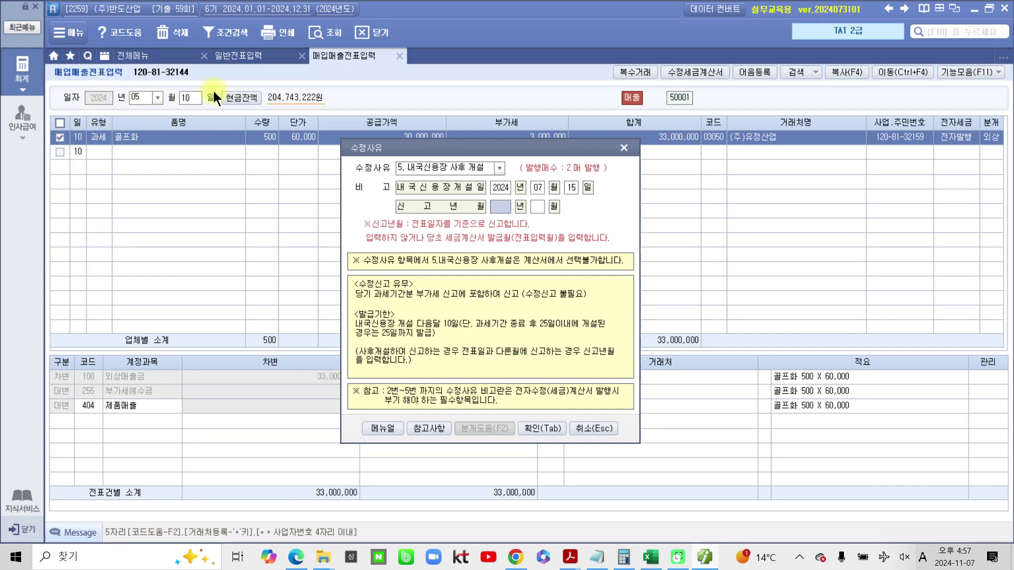
pyautogui.write('2024')
pyautogui.write('0')
pyautogui.write('5')
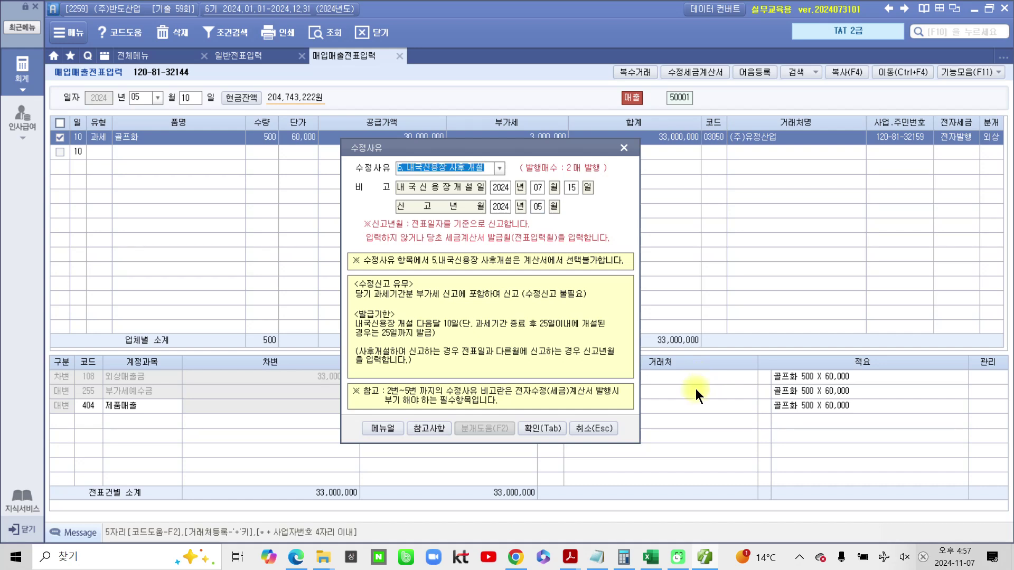
pyautogui.click(540, 428)
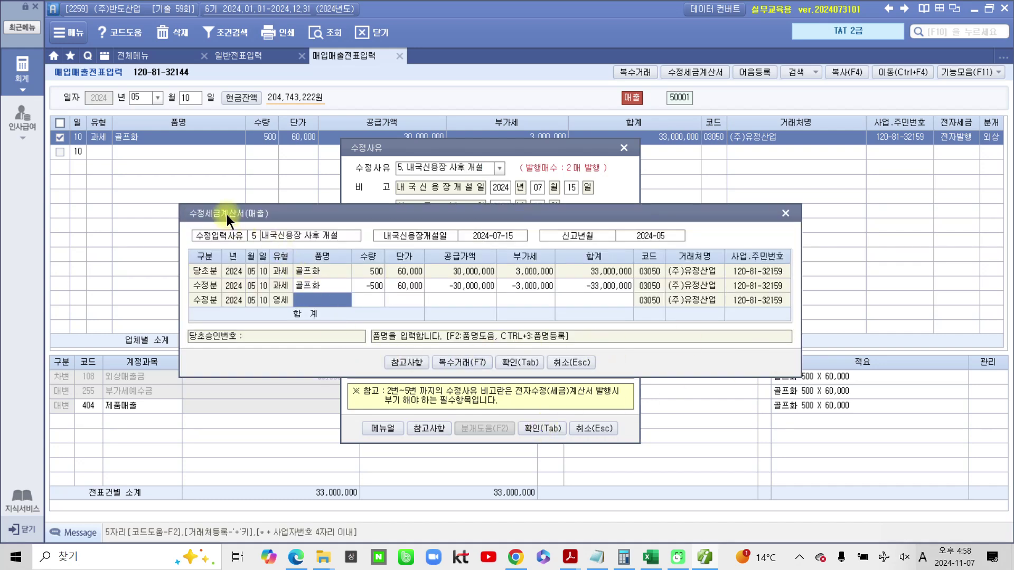
# Review the 당초분 and 수정분 rows, and check the 작성월일 rule for 내국신용장 사후개설 in the 참고사항
pyautogui.moveTo(341, 214)
pyautogui.mouseDown()
pyautogui.moveTo(400, 205)
pyautogui.moveTo(413, 238)
pyautogui.moveTo(363, 232)
pyautogui.moveTo(344, 217)
pyautogui.moveTo(342, 226)
pyautogui.mouseUp()
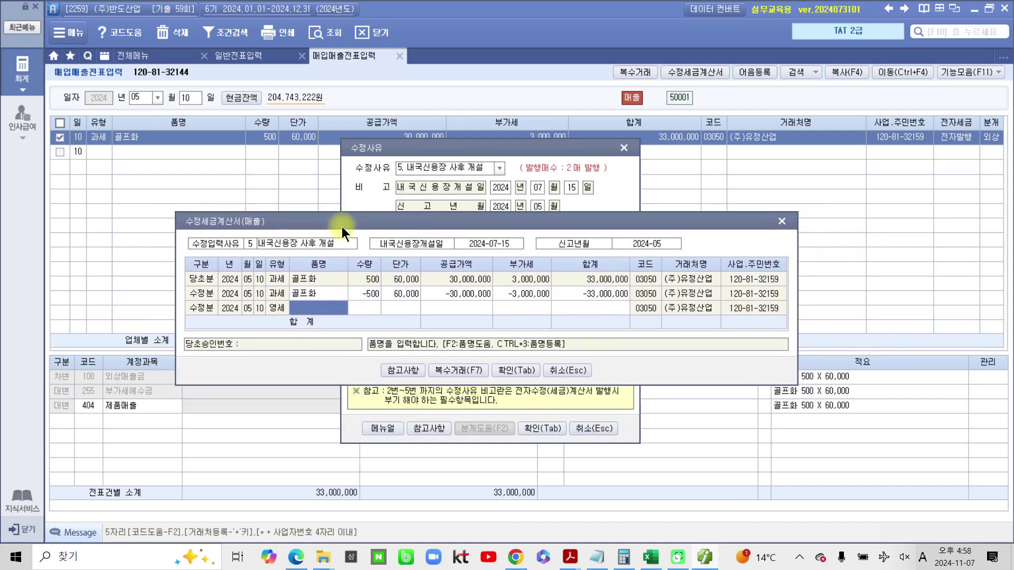
pyautogui.click(201, 279)
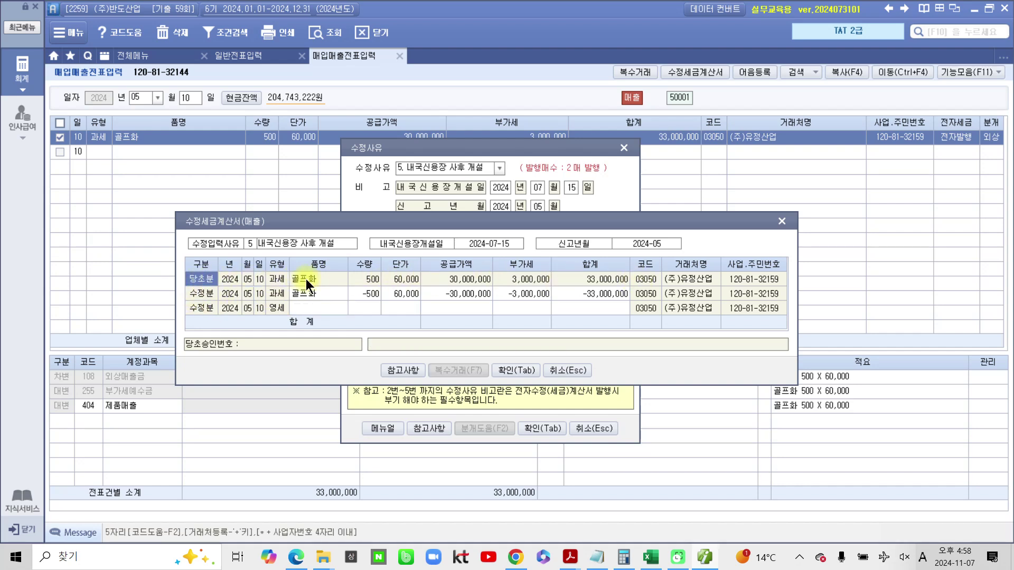
pyautogui.click(198, 294)
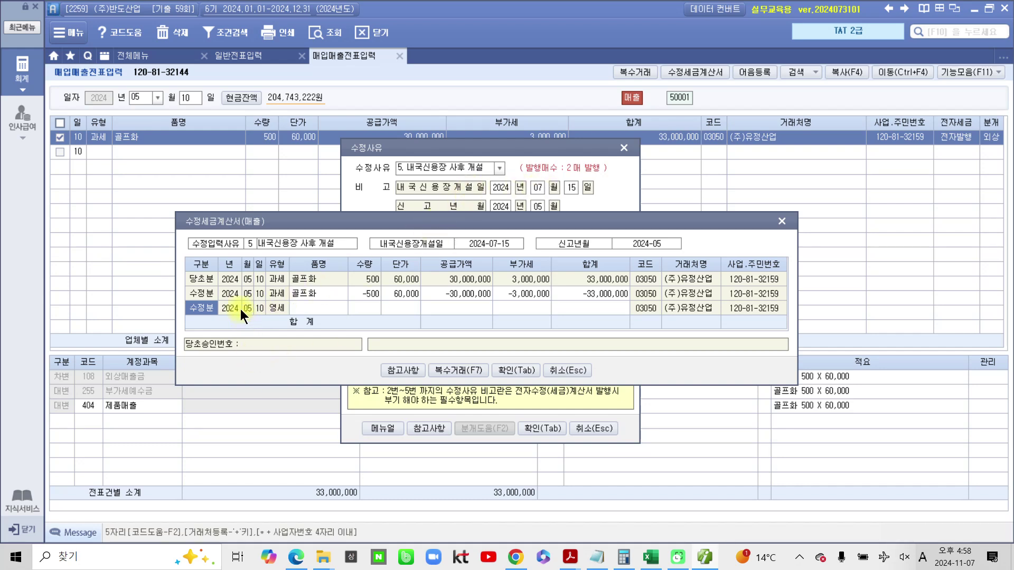
pyautogui.click(391, 370)
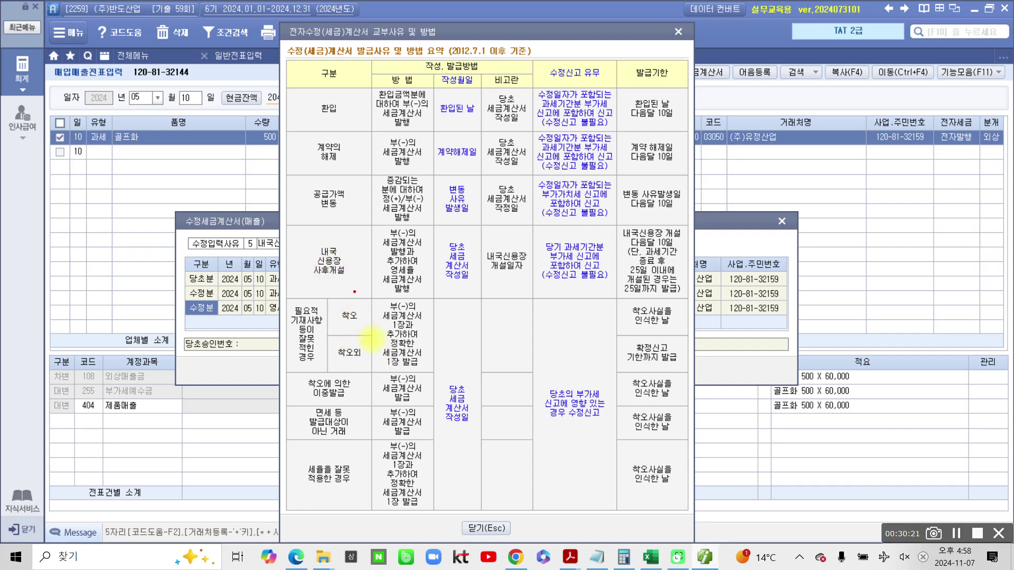
pyautogui.moveTo(297, 236); pyautogui.dragTo(364, 289)
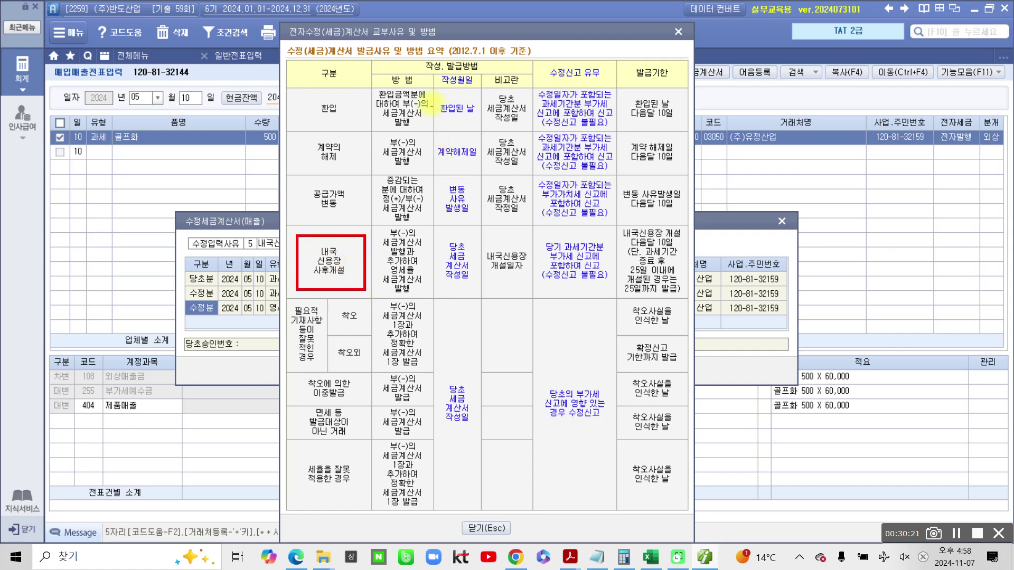
pyautogui.moveTo(438, 73); pyautogui.dragTo(481, 91)
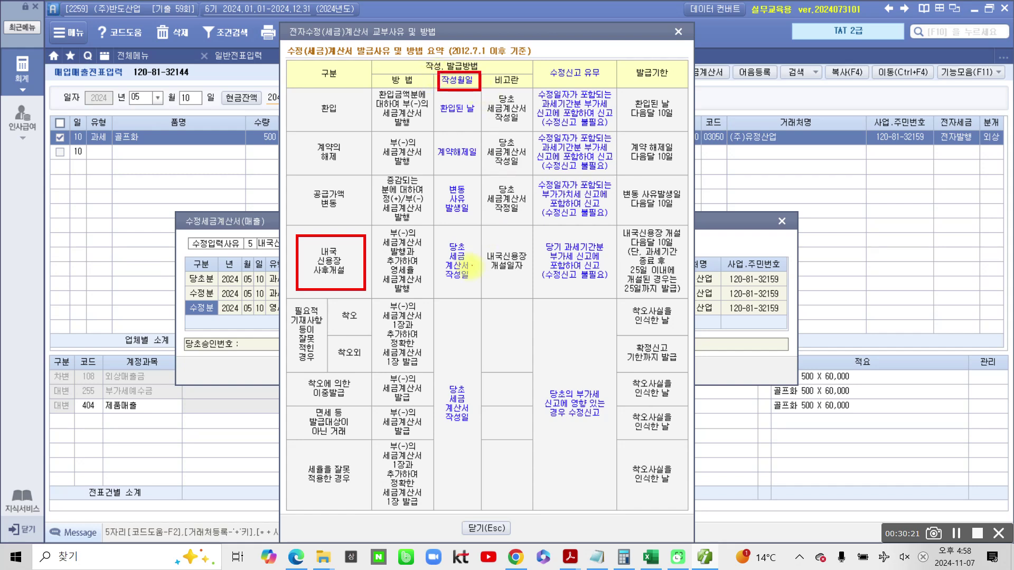
pyautogui.moveTo(439, 230)
pyautogui.mouseDown()
pyautogui.moveTo(455, 295)
pyautogui.moveTo(480, 299)
pyautogui.mouseUp()
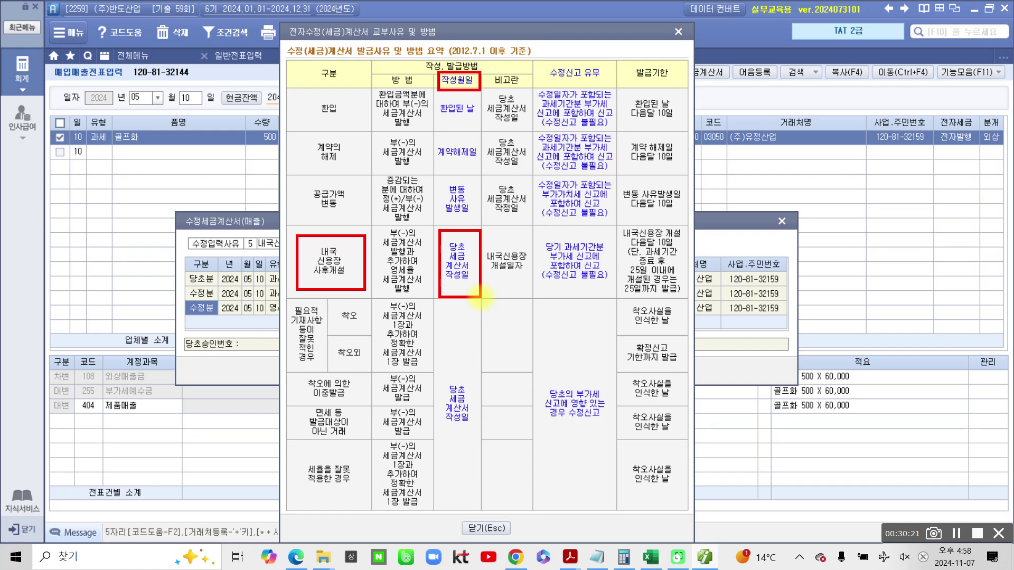
pyautogui.click(480, 528)
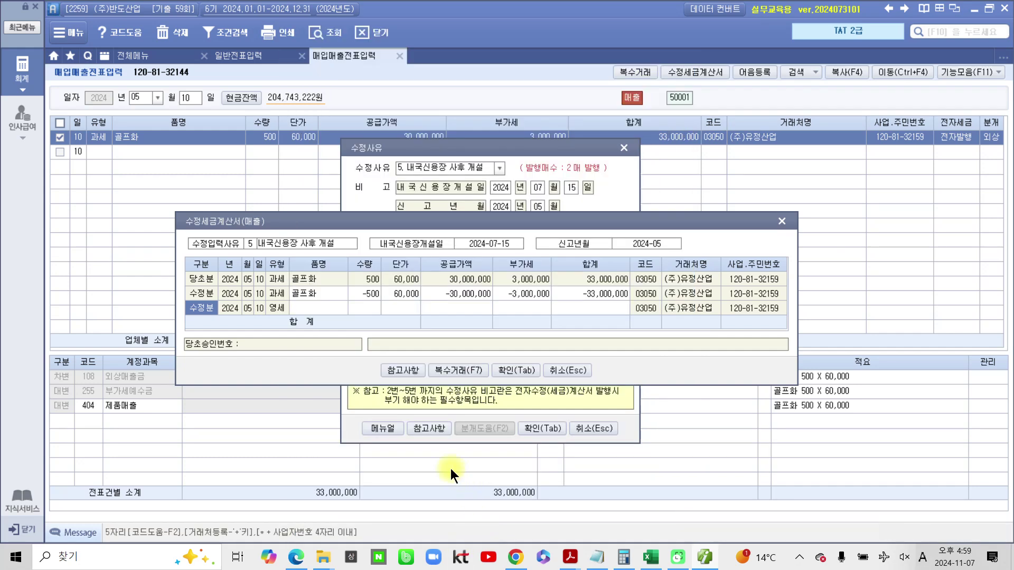
# Fill the 영세 수정분 row with 골프화, quantity 500 and unit price 60,000, and confirm the 수정세금계산서
pyautogui.click(307, 307)
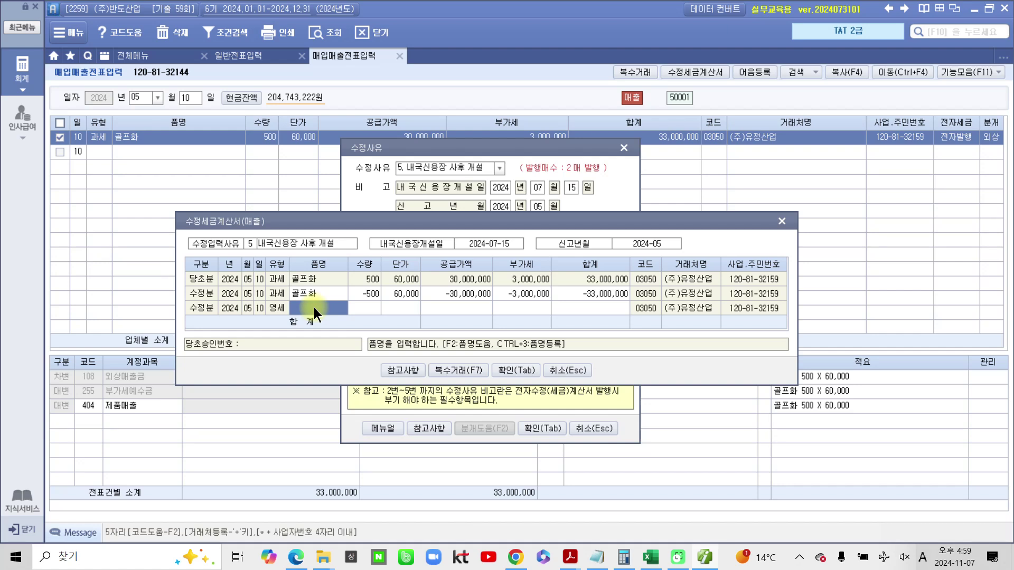
pyautogui.write('골프화')
pyautogui.press('Return')
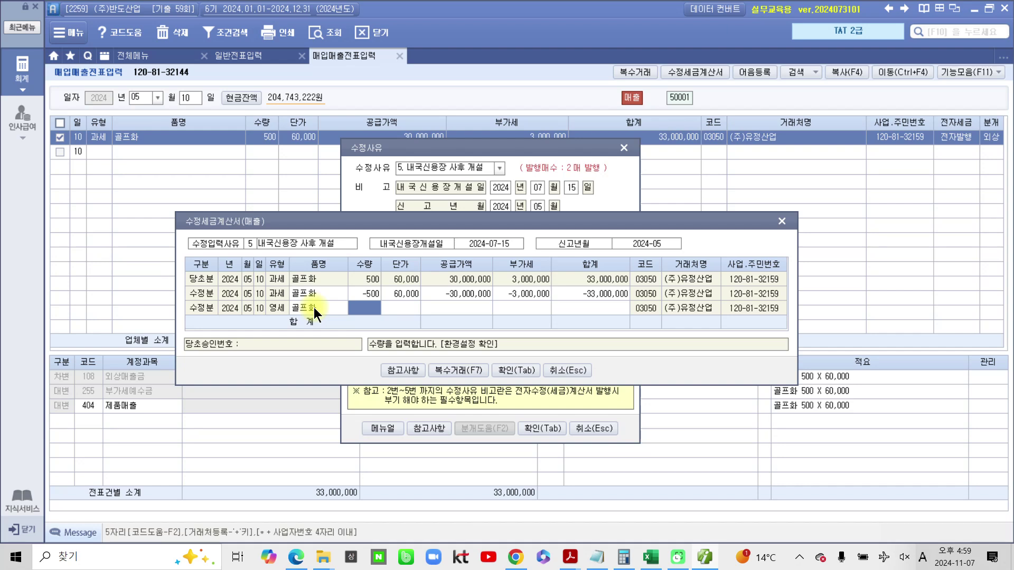
pyautogui.write('500')
pyautogui.press('Return')
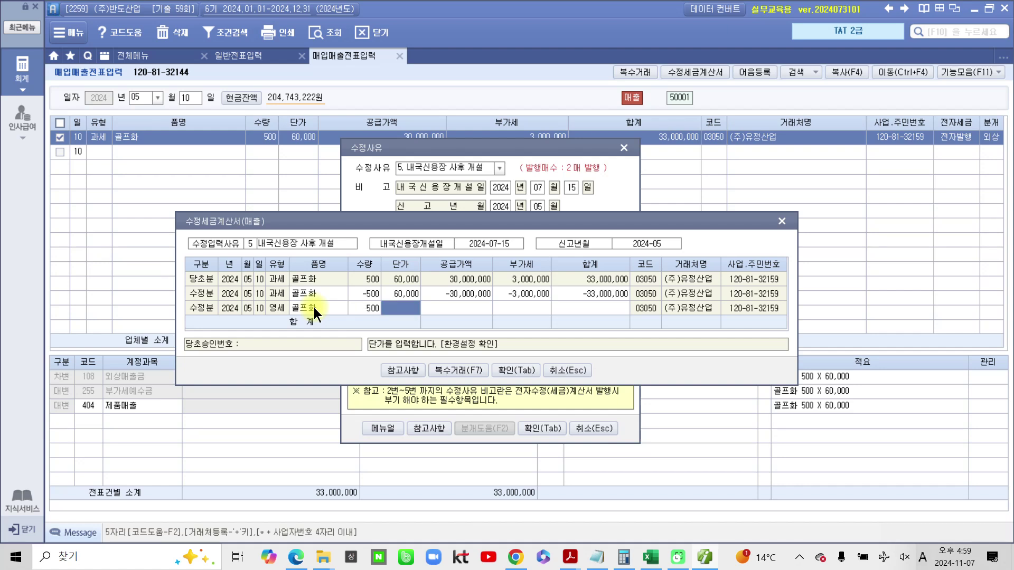
pyautogui.write('60000')
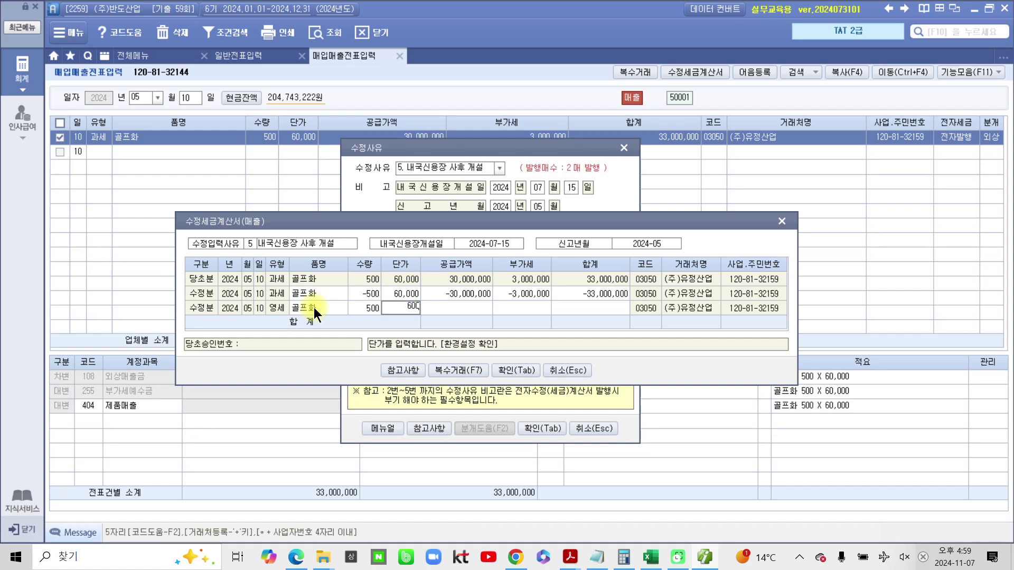
pyautogui.press('Return')
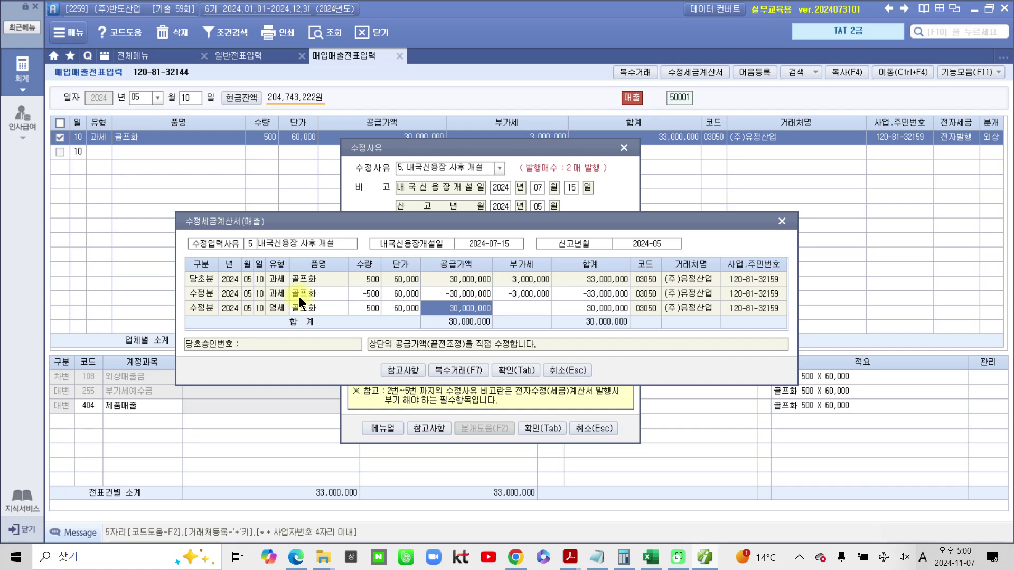
pyautogui.click(513, 371)
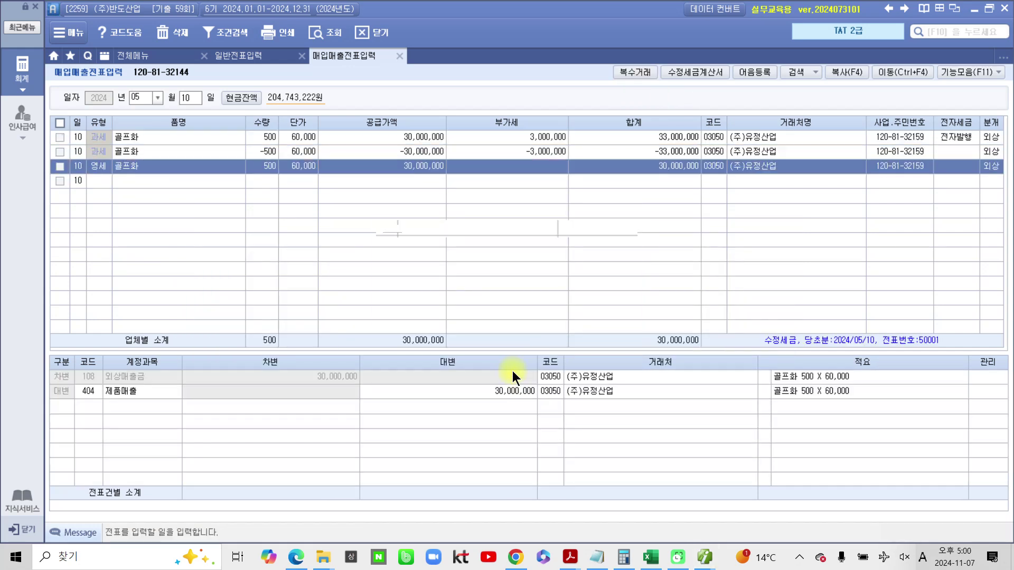
pyautogui.click(494, 312)
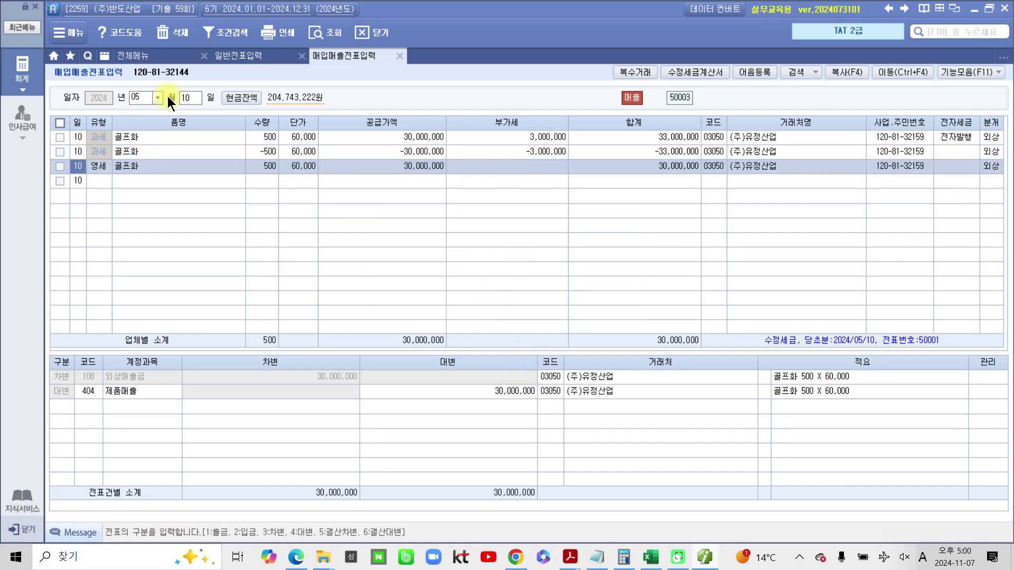
# Compare the journal entries of the original, the negative 과세 and the 영세 골프화 vouchers of May 10
pyautogui.click(992, 138)
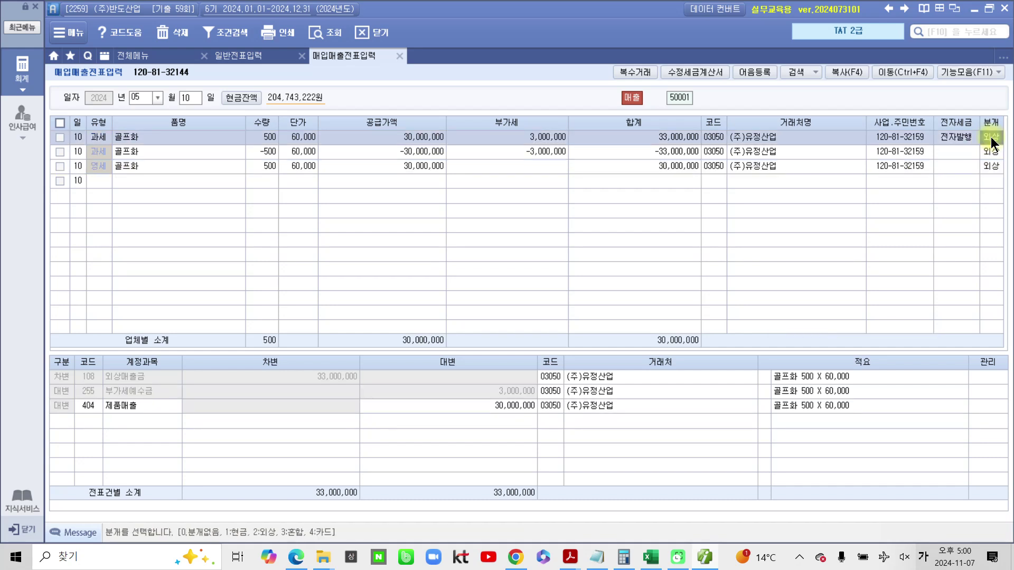
pyautogui.moveTo(70, 353)
pyautogui.mouseDown()
pyautogui.moveTo(66, 388)
pyautogui.moveTo(365, 388)
pyautogui.moveTo(106, 349)
pyautogui.moveTo(42, 394)
pyautogui.mouseUp()
pyautogui.click(988, 151)
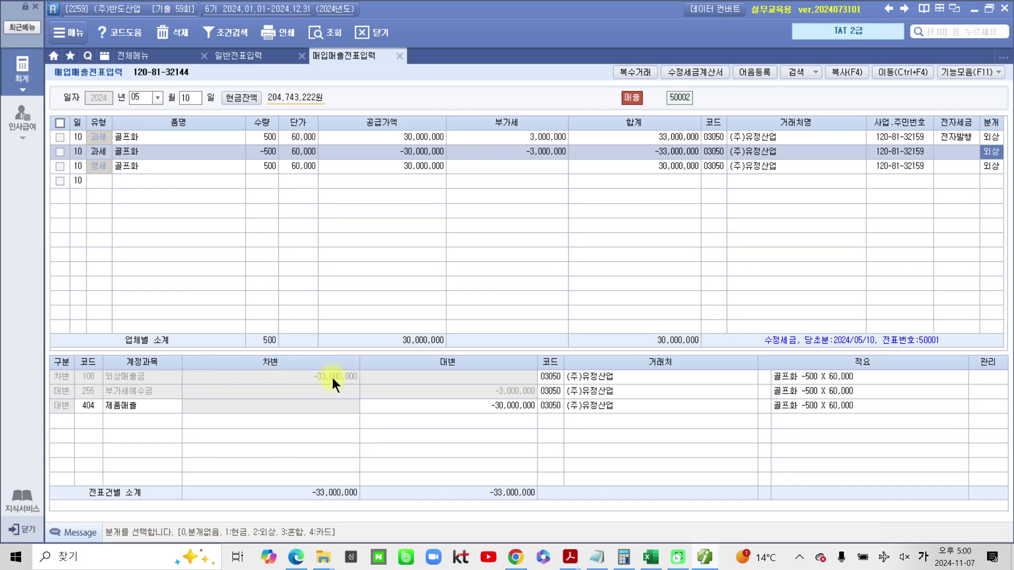
pyautogui.click(450, 392)
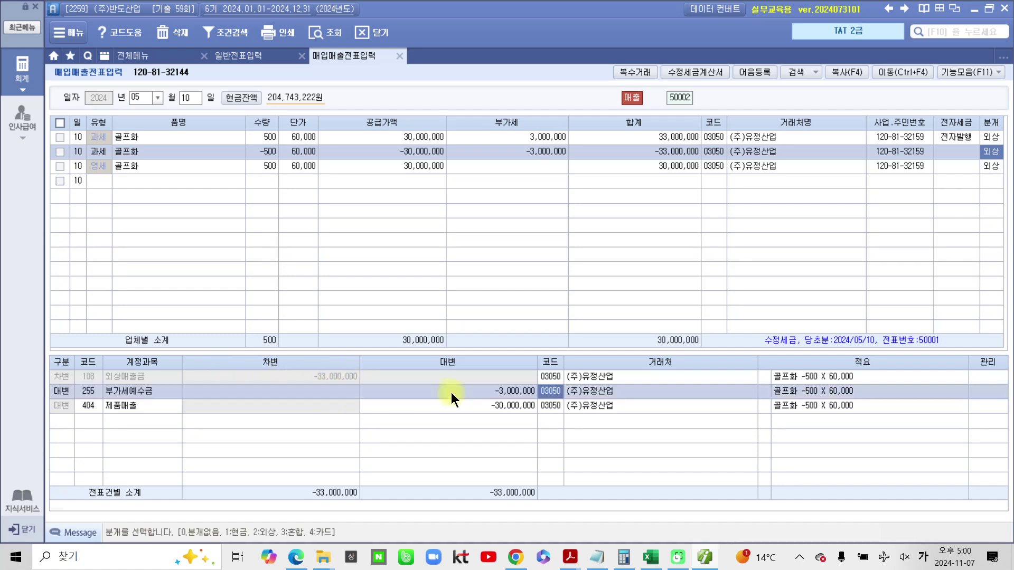
pyautogui.click(452, 404)
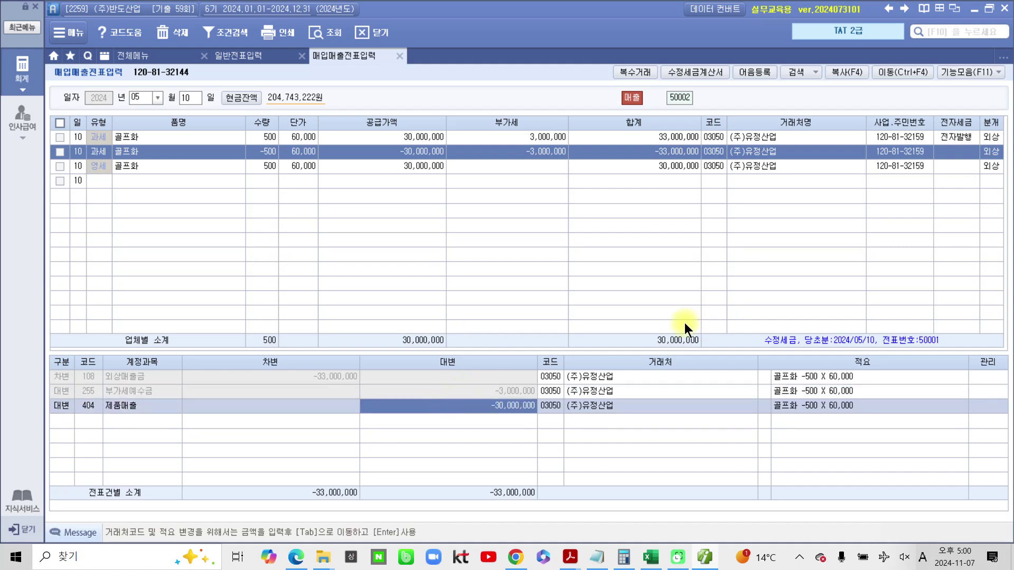
pyautogui.click(993, 166)
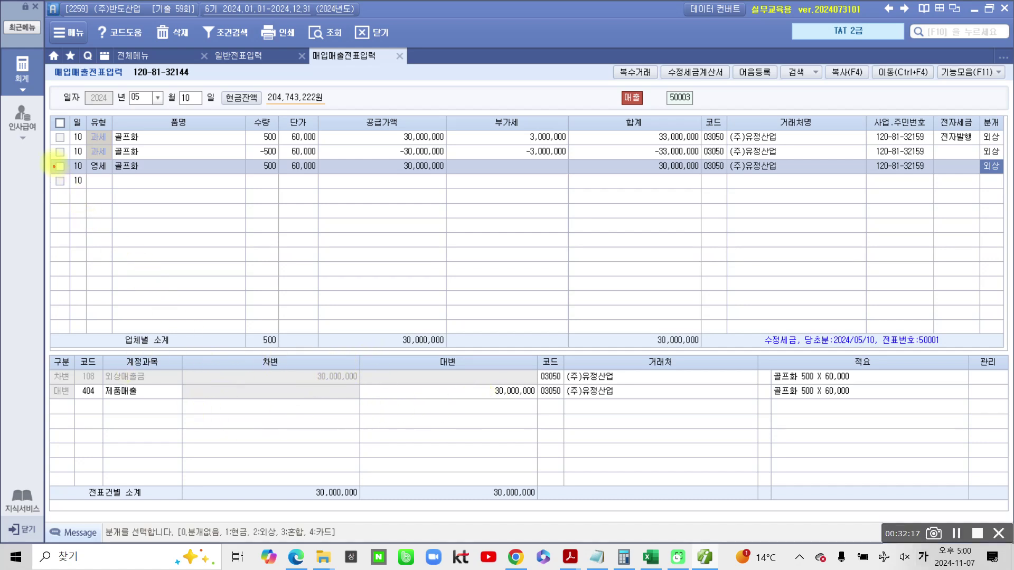
pyautogui.moveTo(51, 145)
pyautogui.mouseDown()
pyautogui.moveTo(72, 158)
pyautogui.moveTo(373, 180)
pyautogui.moveTo(878, 197)
pyautogui.moveTo(1008, 179)
pyautogui.mouseUp()
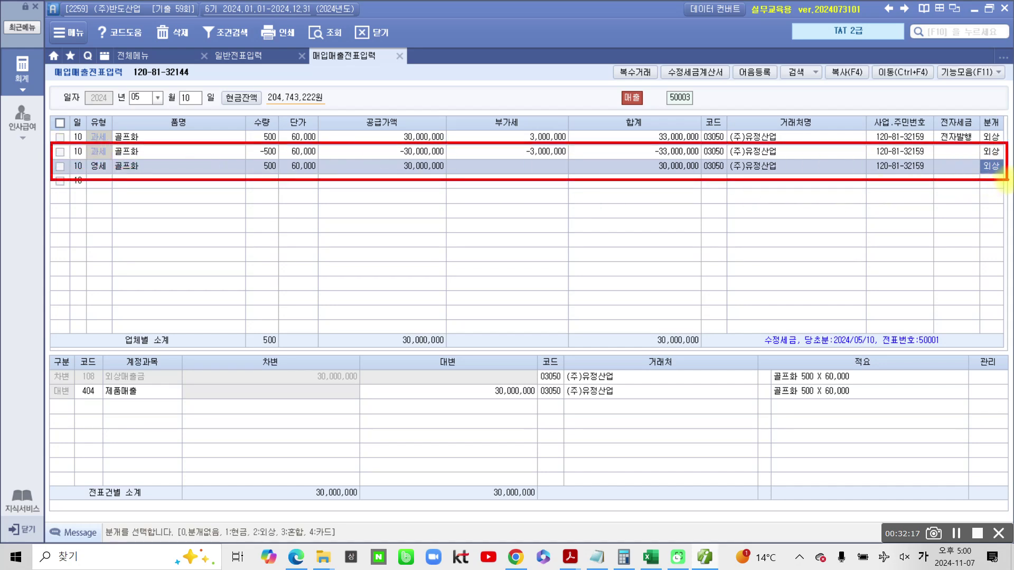
# Open 전자세금계산서 발행 및 내역관리 and list the sales invoices dated 2024-05-10 for all 거래처, from 처음 to 끝
pyautogui.press('Escape')
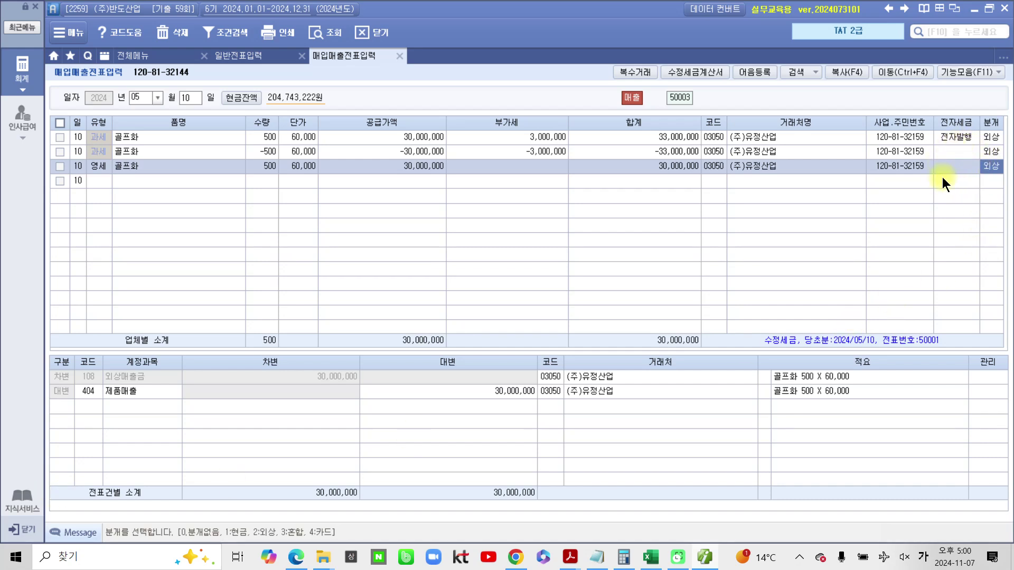
pyautogui.click(16, 72)
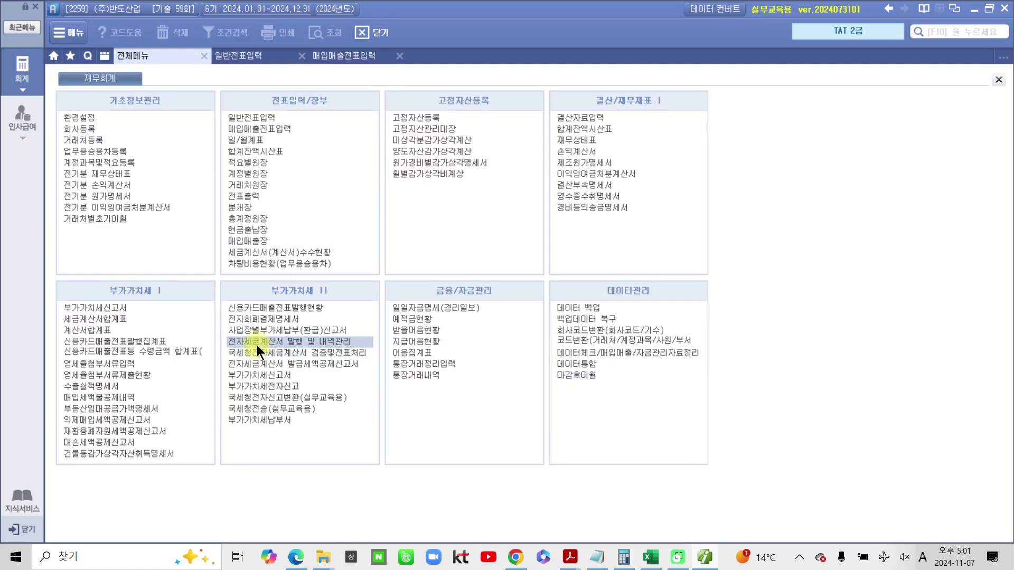
pyautogui.click(333, 341)
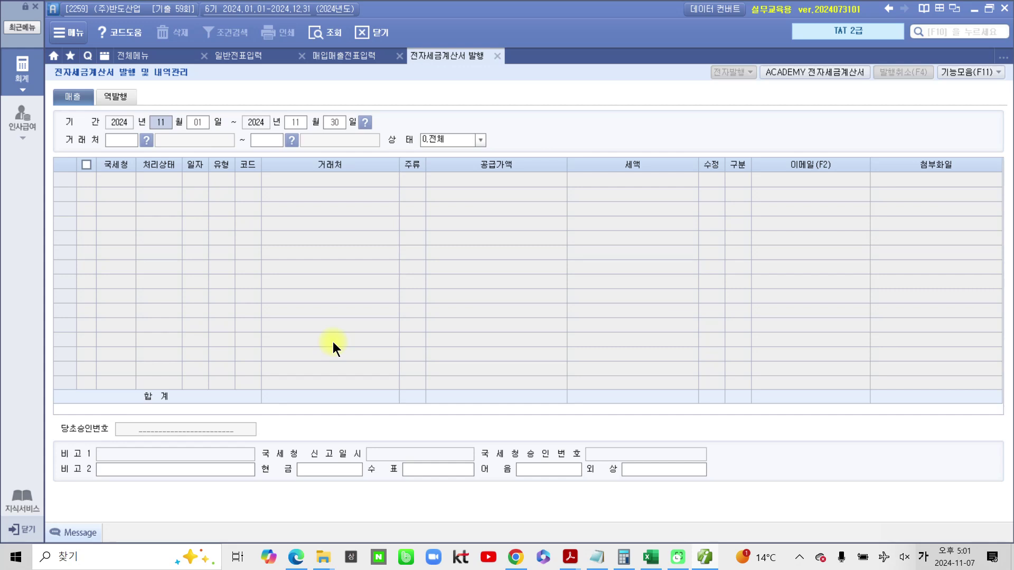
pyautogui.write('051005')
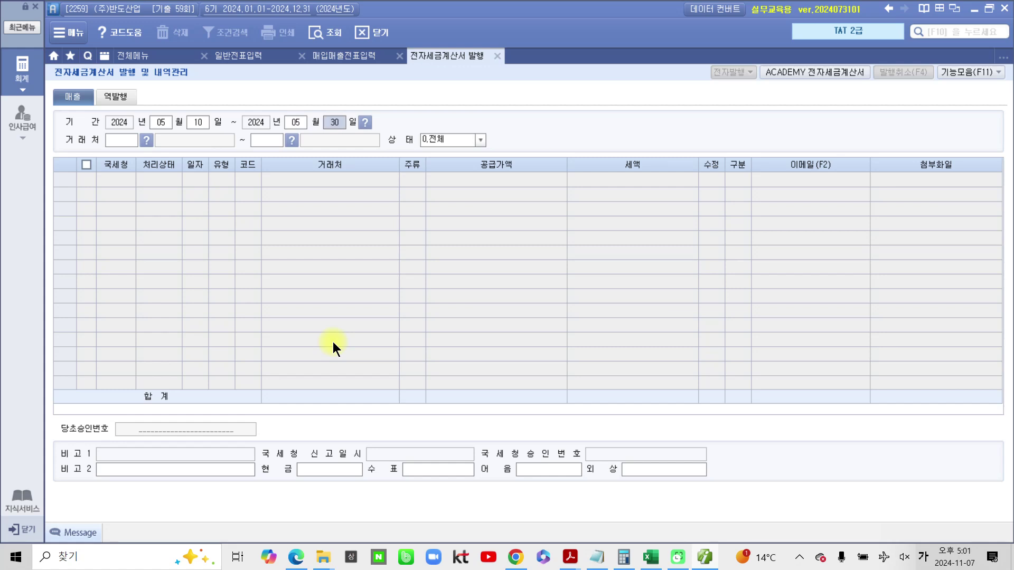
pyautogui.write('10')
pyautogui.press('Return')
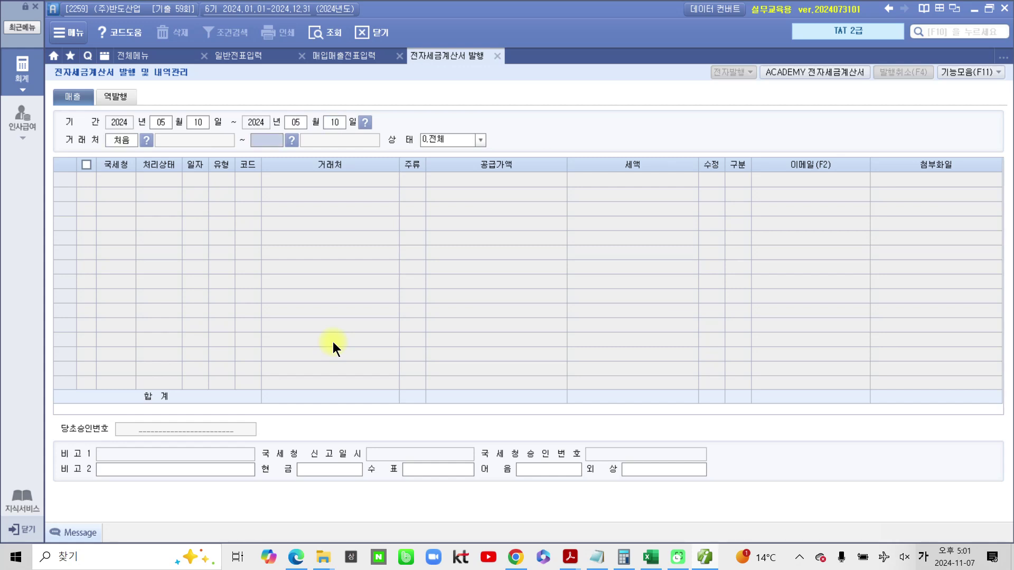
pyautogui.press('Return')
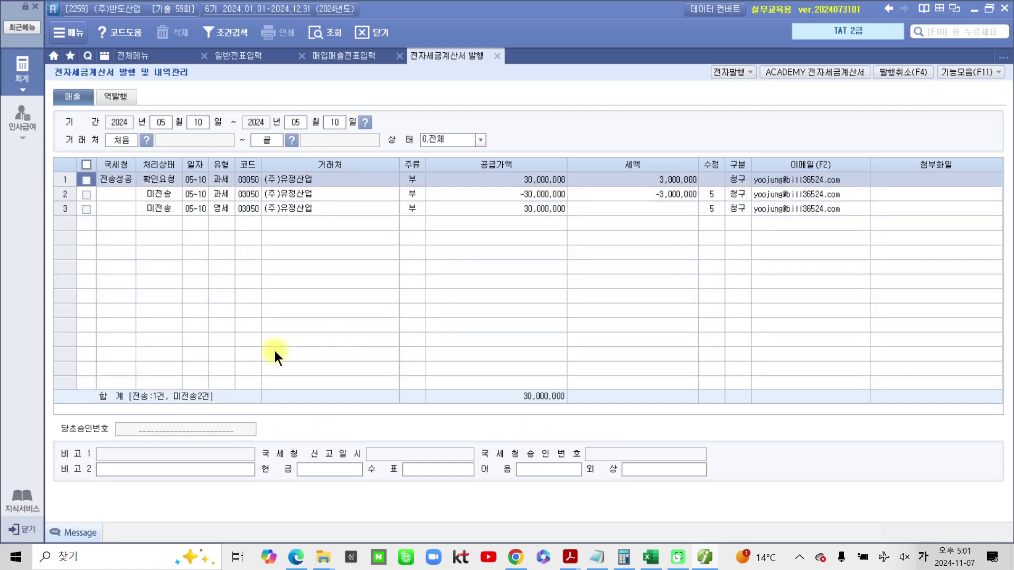
# Issue the two 미전송 modified invoices of (주)유정산업, the negative 과세 and the 영세 one, with 전자발행
pyautogui.click(86, 194)
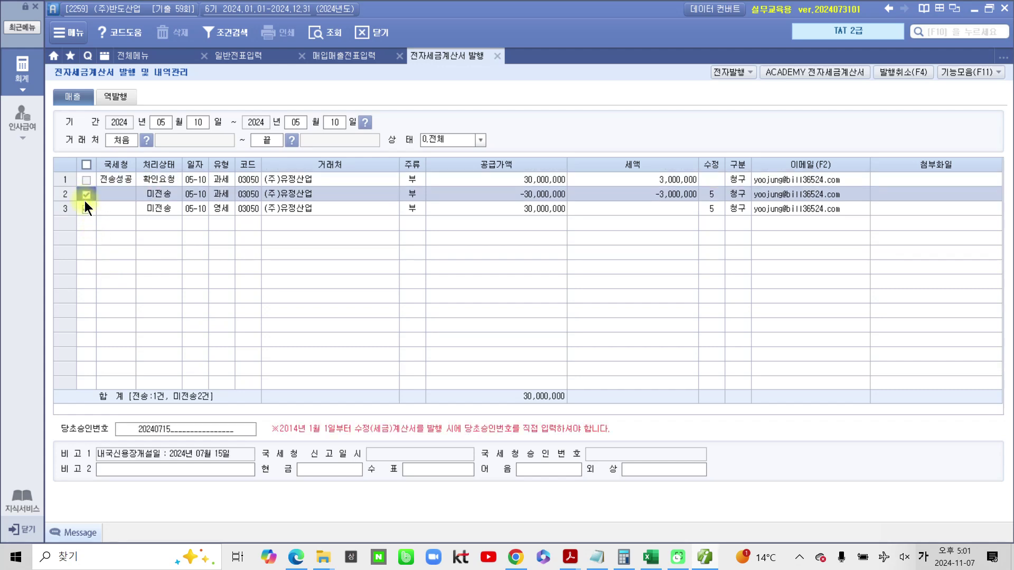
pyautogui.click(724, 75)
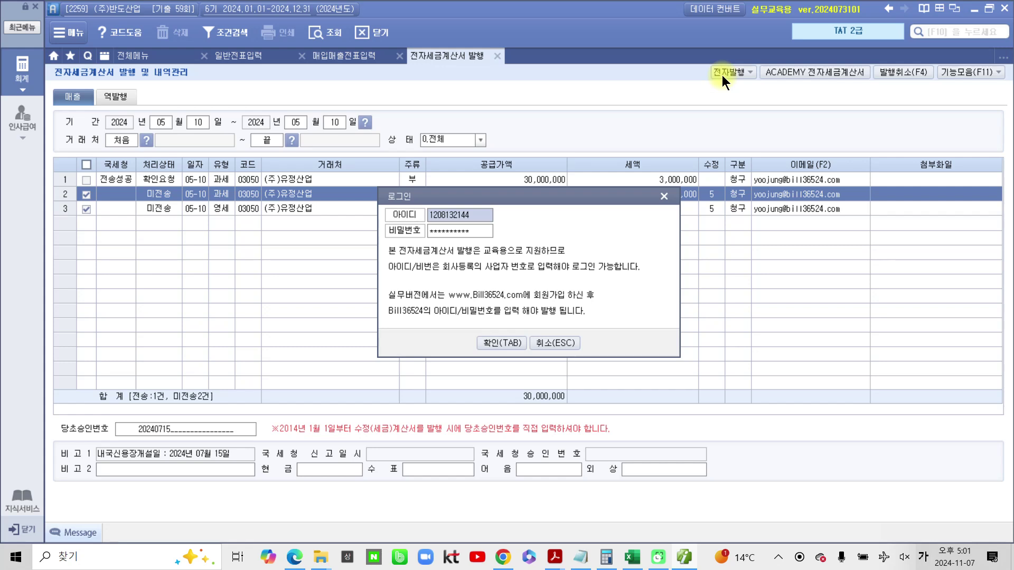
pyautogui.click(495, 342)
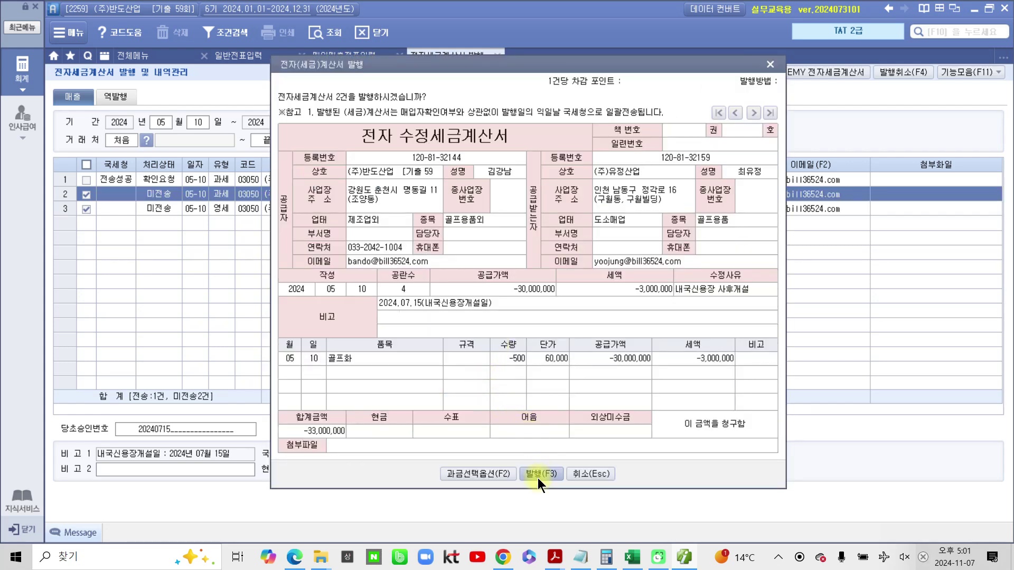
pyautogui.click(537, 476)
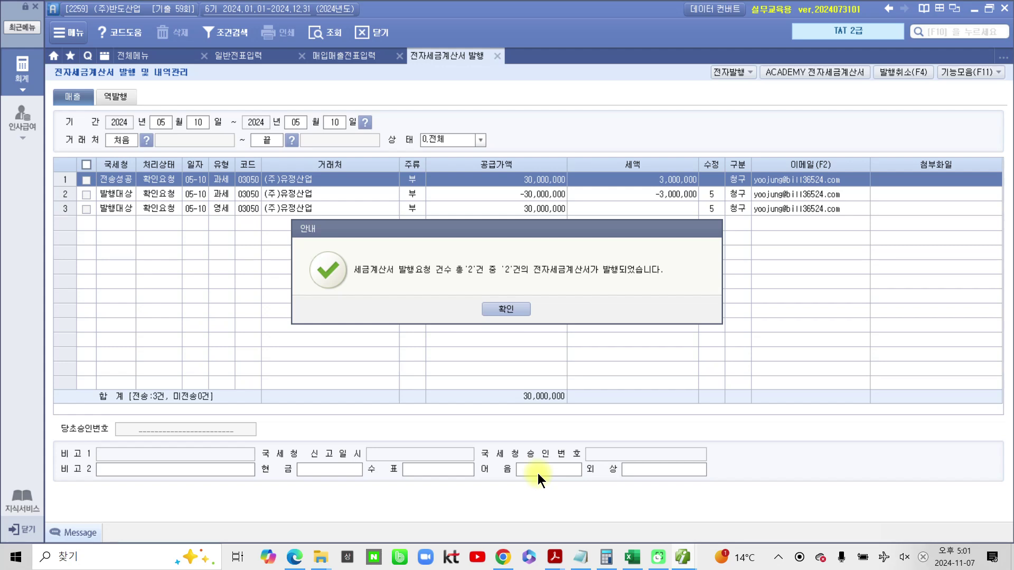
pyautogui.click(507, 310)
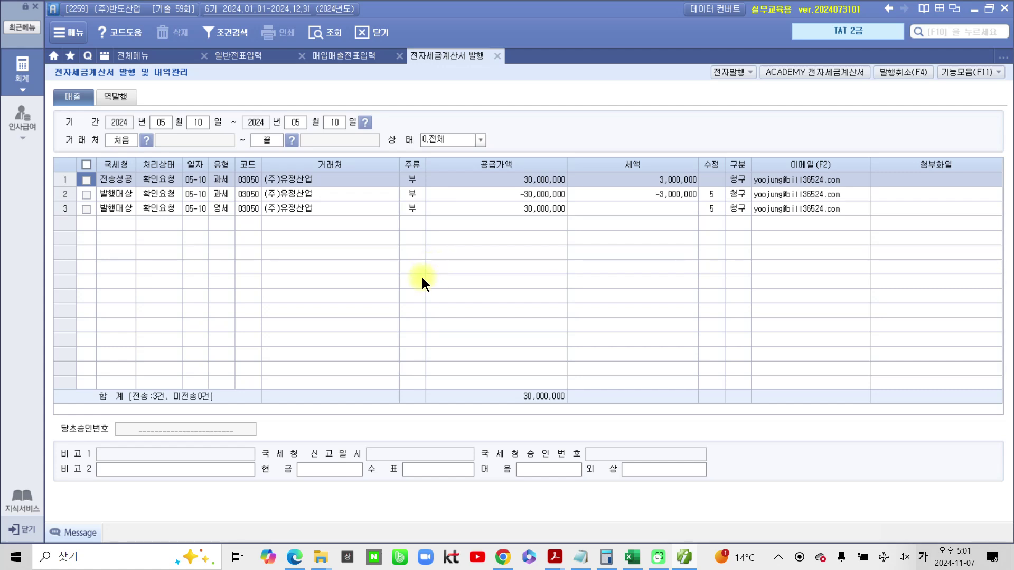
# Log in to ACADEMY 전자세금계산서, list the 미전송 sales invoices of 2024-05-10 and review the 전자 영세율 세금계산서
pyautogui.click(828, 72)
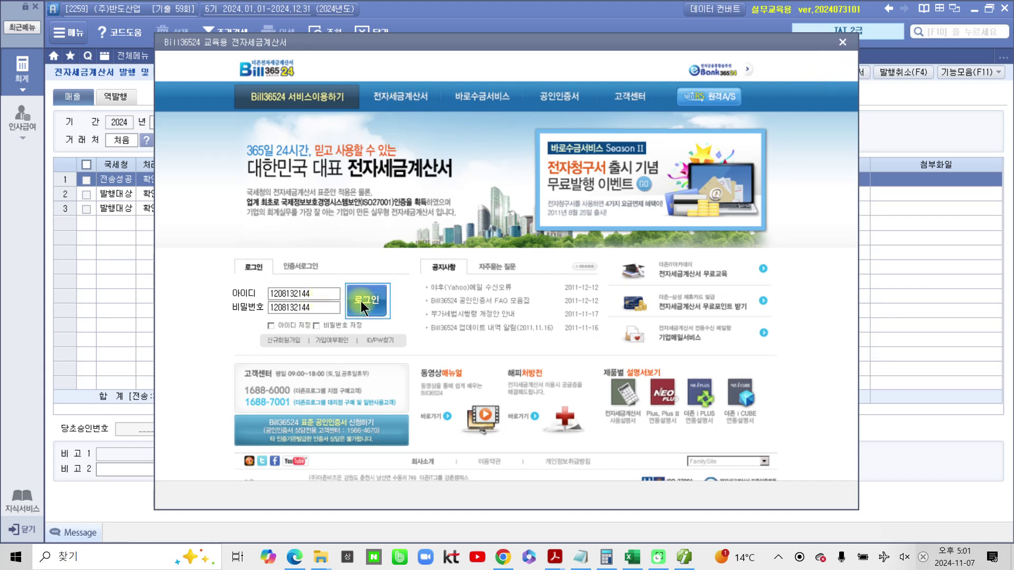
pyautogui.click(379, 303)
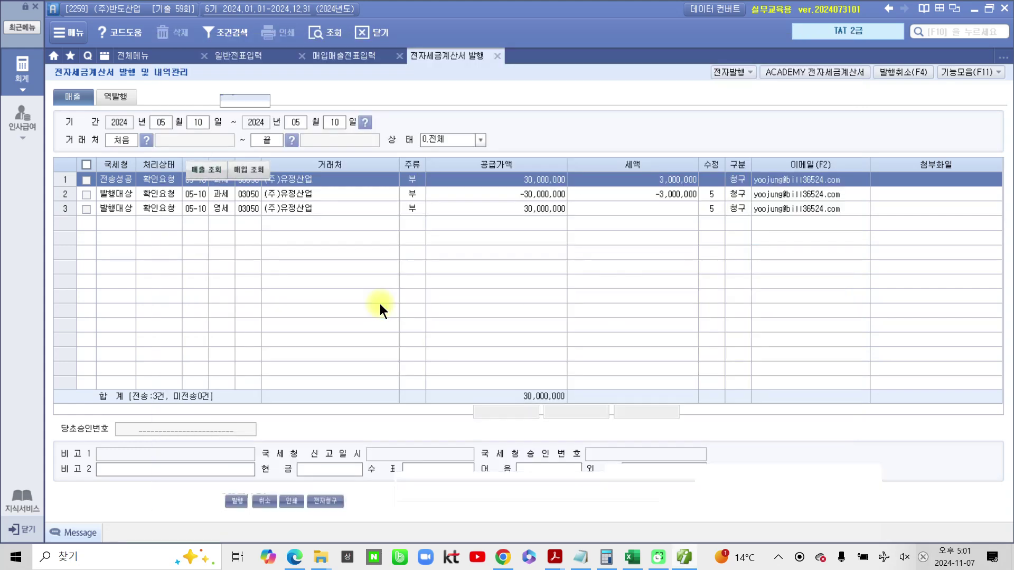
pyautogui.click(192, 144)
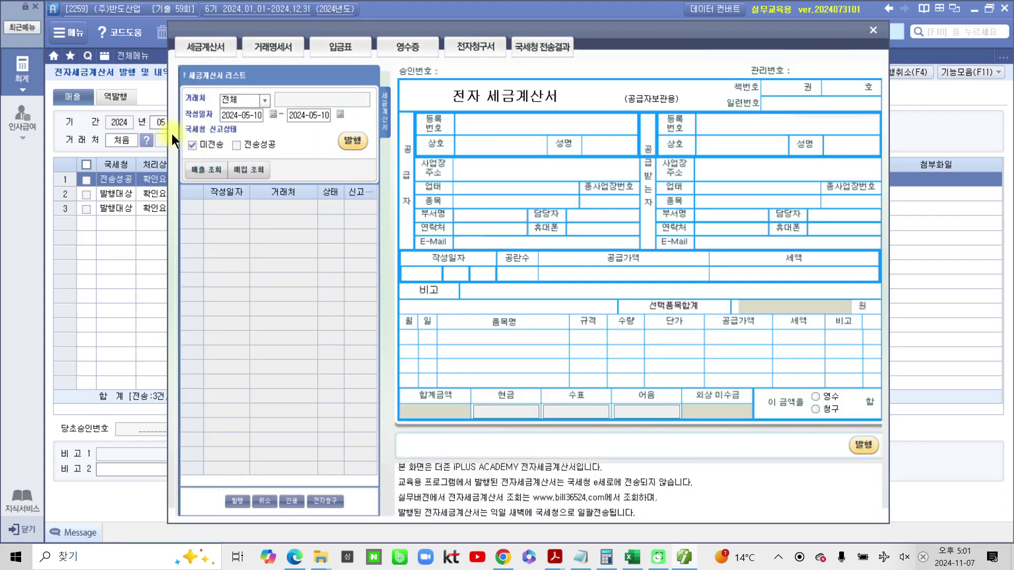
pyautogui.click(197, 171)
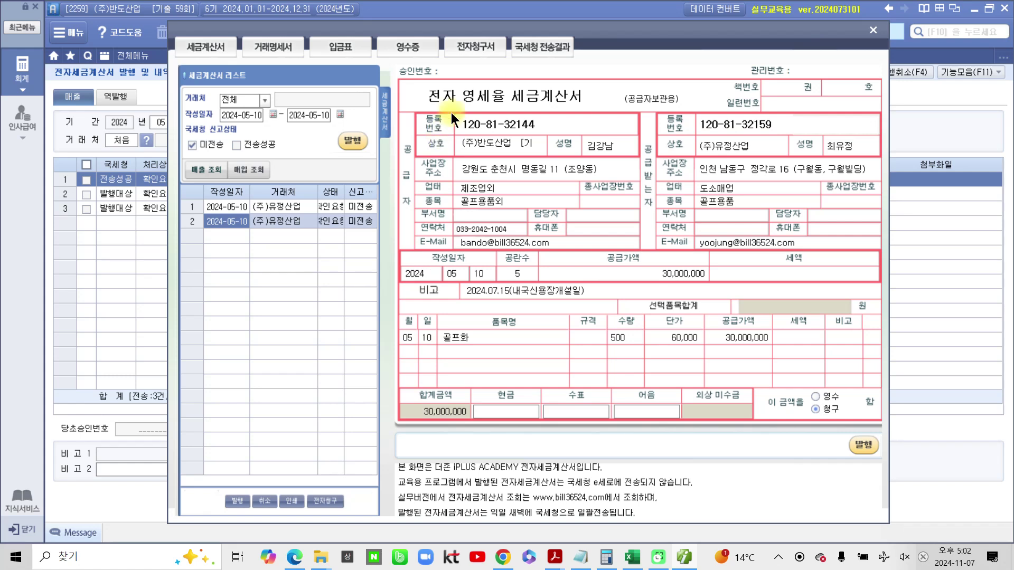
pyautogui.moveTo(421, 79)
pyautogui.mouseDown()
pyautogui.moveTo(453, 108)
pyautogui.moveTo(617, 109)
pyautogui.mouseUp()
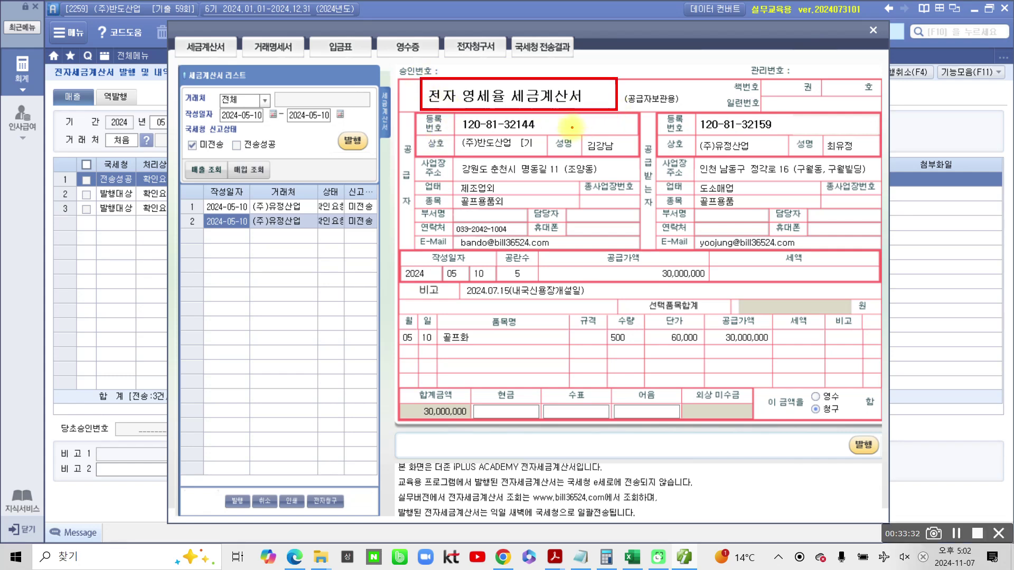
pyautogui.press('Escape')
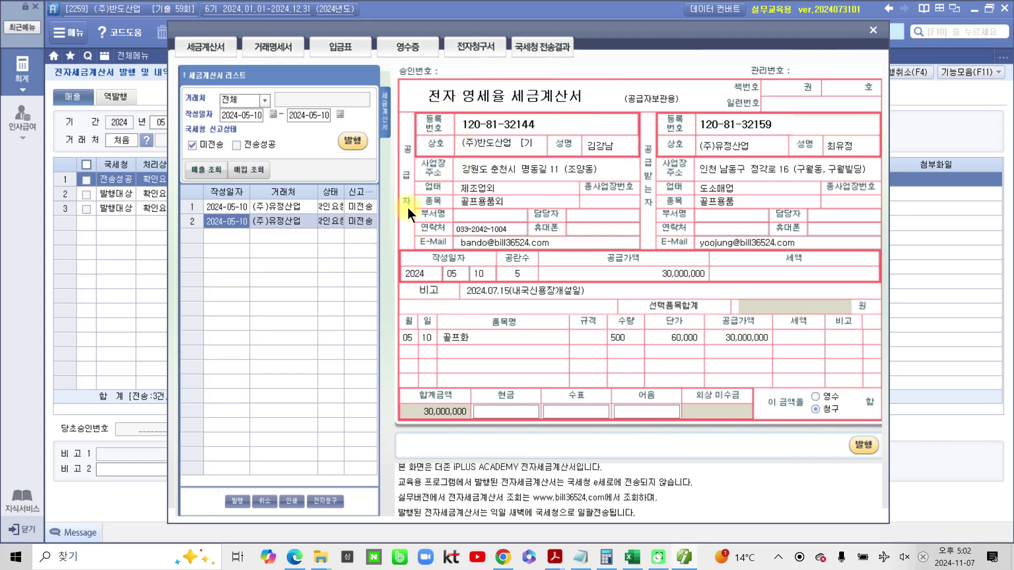
# Issue the 영세율 invoice and the negative 수정세금계산서 in the Bill36524 list, and close the Bill36524 window
pyautogui.click(352, 140)
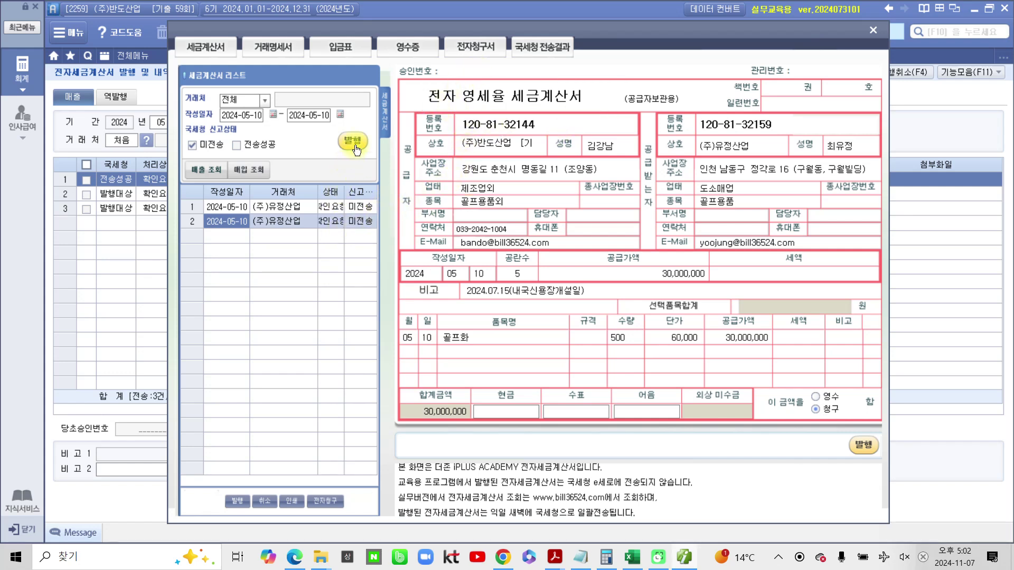
pyautogui.click(497, 309)
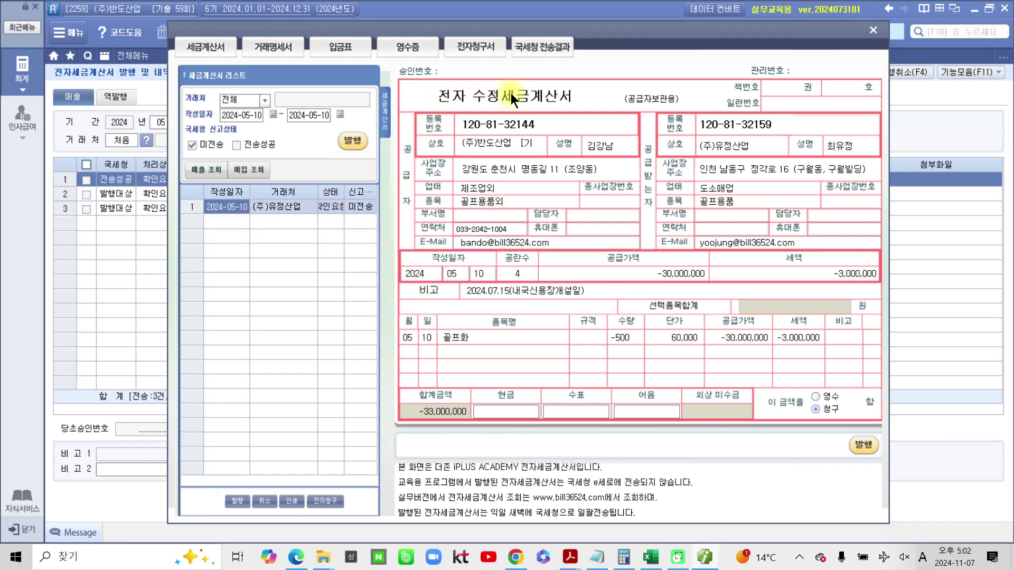
pyautogui.click(345, 140)
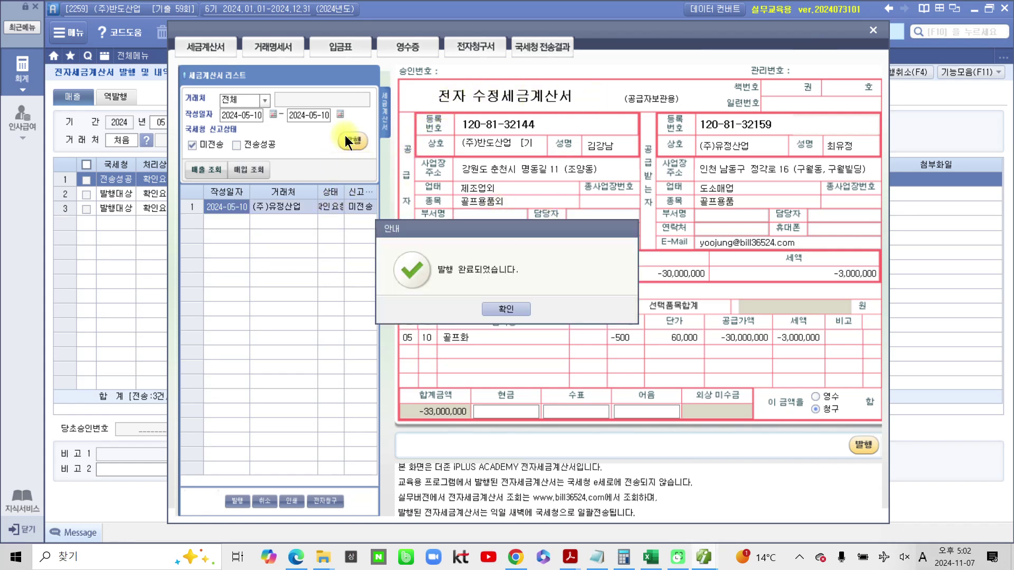
pyautogui.click(502, 312)
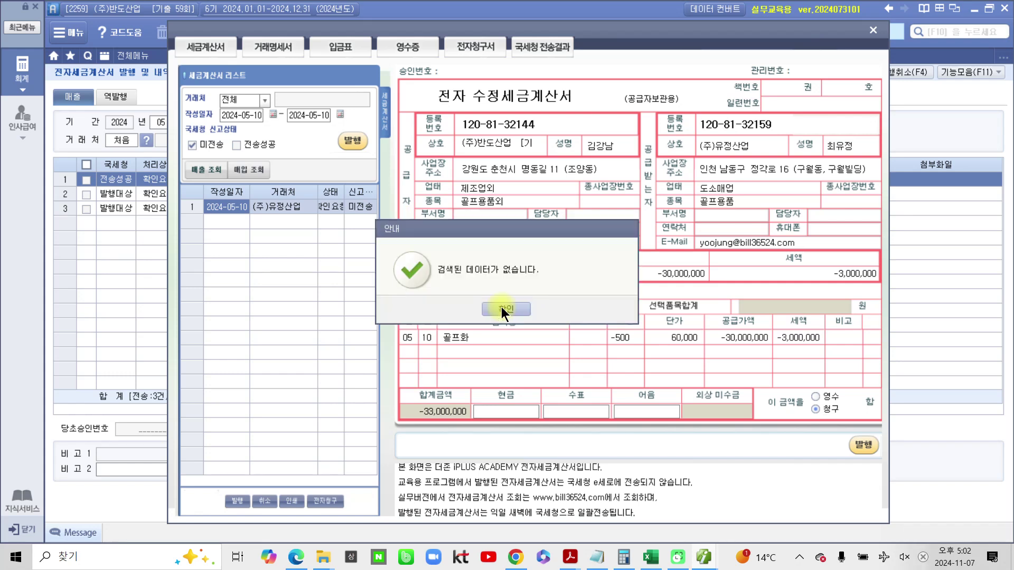
pyautogui.click(504, 311)
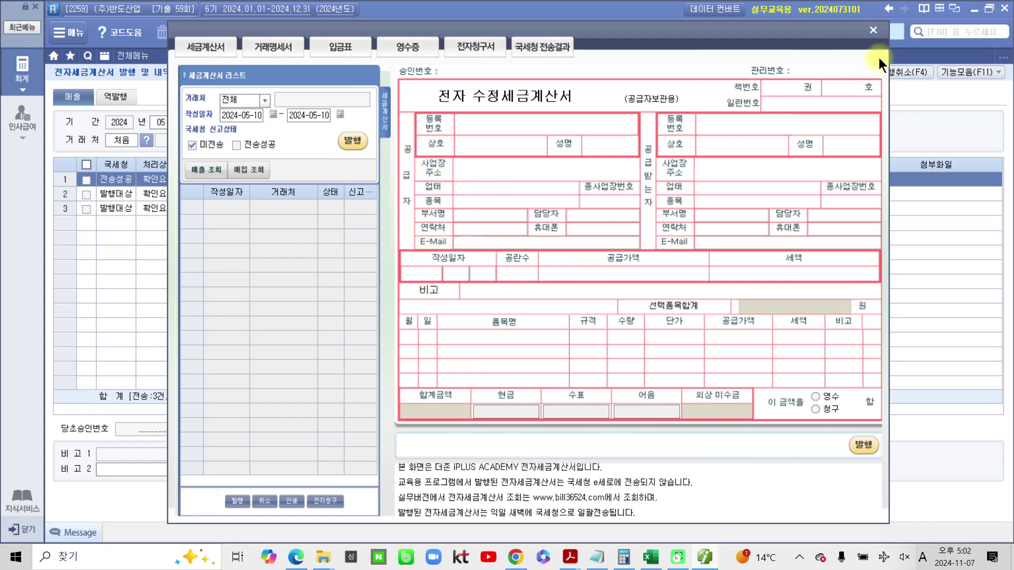
pyautogui.click(873, 30)
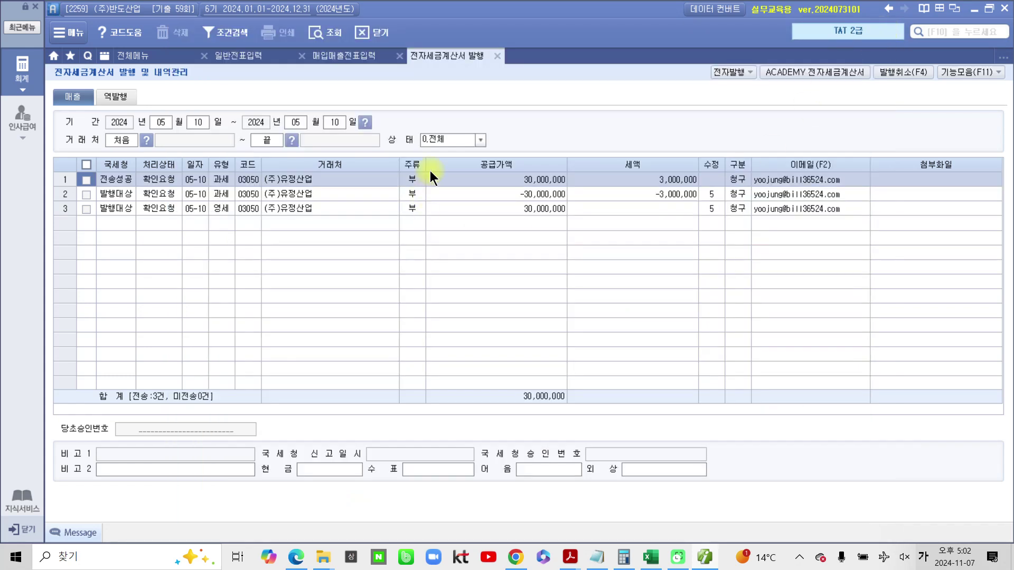
# Return to 매입매출전표입력, reload the May 10 vouchers and check the 전자세금 status of the two modified 골프화 rows
pyautogui.click(498, 56)
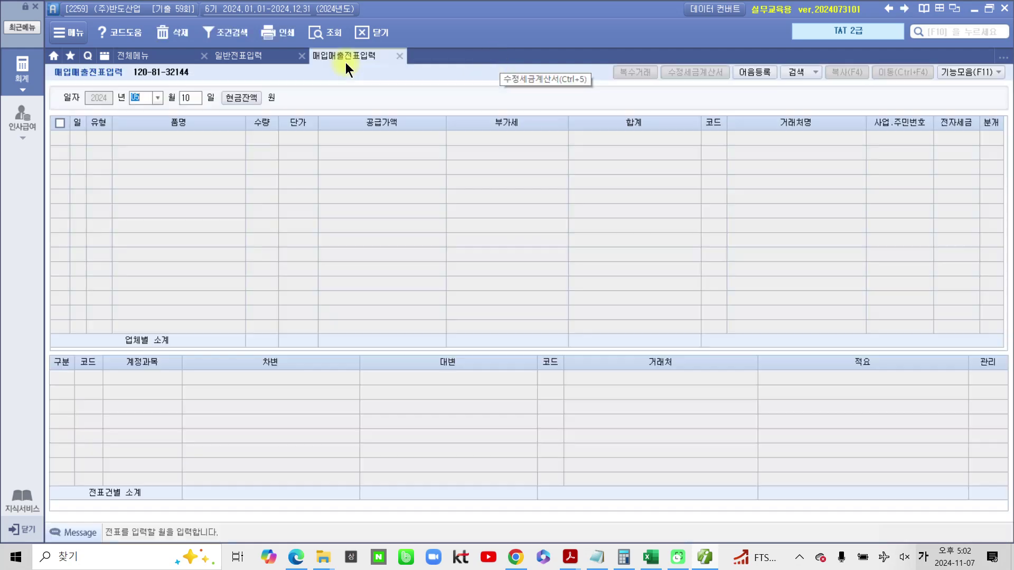
pyautogui.click(335, 35)
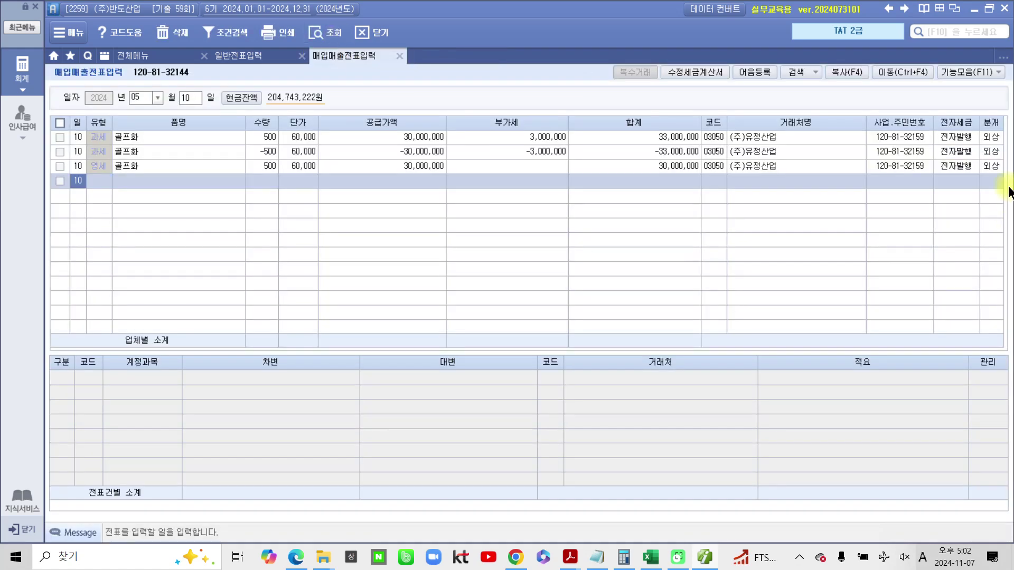
pyautogui.click(991, 151)
pyautogui.click(992, 165)
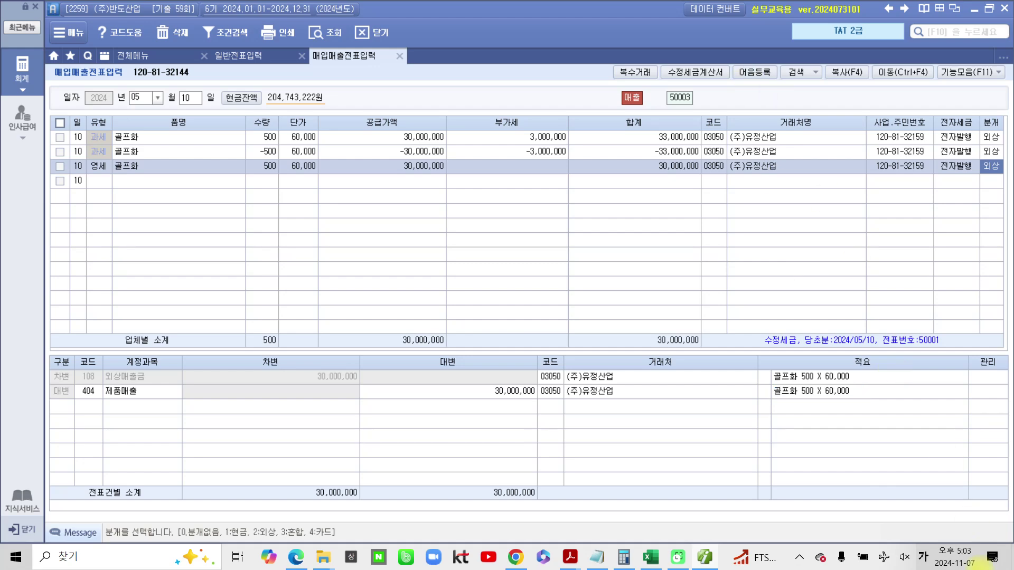
# Switch to the exam PDF in Acrobat and highlight 공급가액 and the period (7월 1일 ~ 9월 30일) in 자료 1 of problem 3
pyautogui.click(705, 557)
pyautogui.scroll(-10, 467, 467)
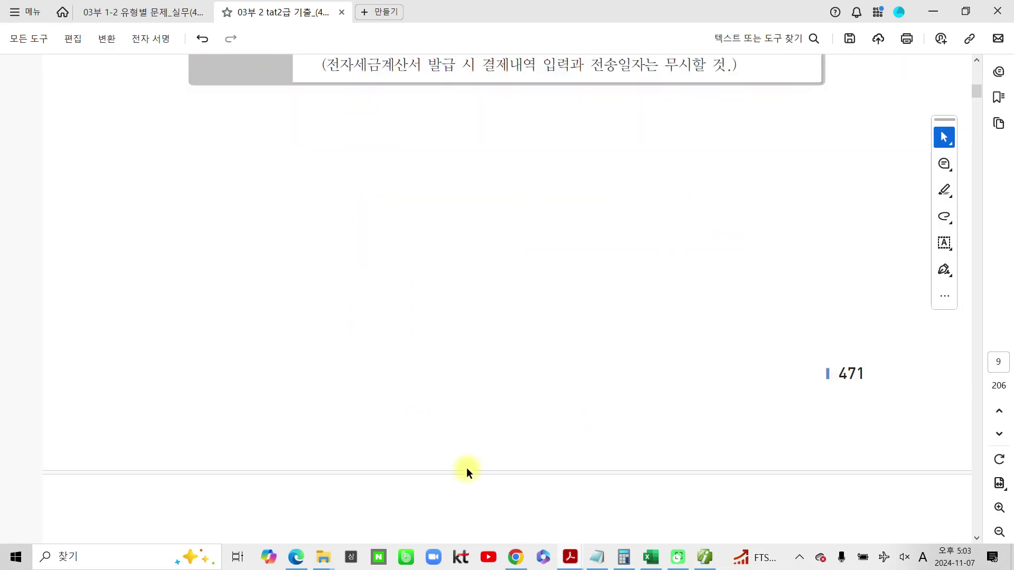
pyautogui.scroll(-3, 482, 478)
pyautogui.scroll(2, 353, 315)
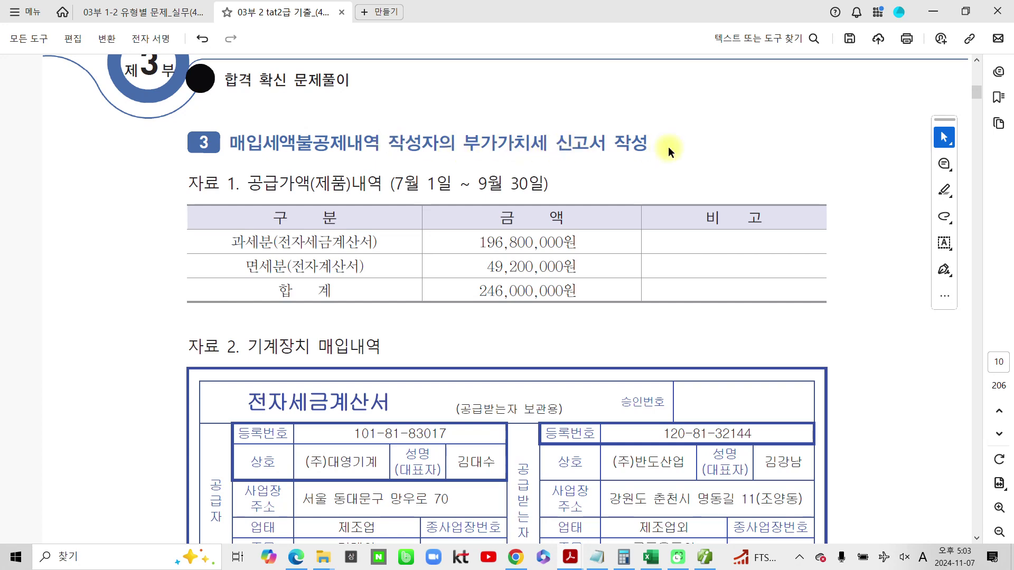
pyautogui.moveTo(252, 184); pyautogui.dragTo(310, 185)
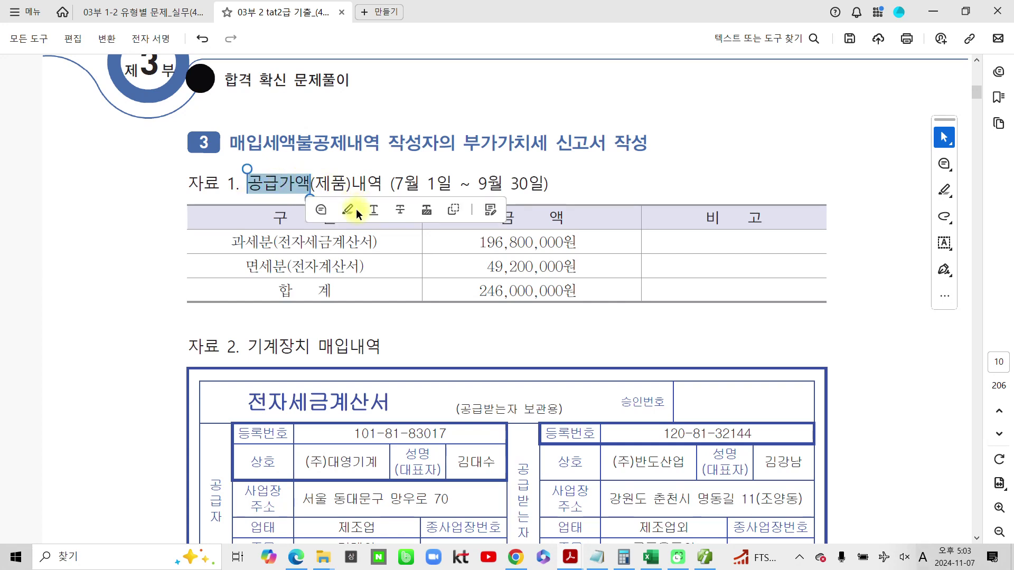
pyautogui.click(356, 208)
pyautogui.moveTo(391, 184); pyautogui.dragTo(544, 185)
pyautogui.click(567, 210)
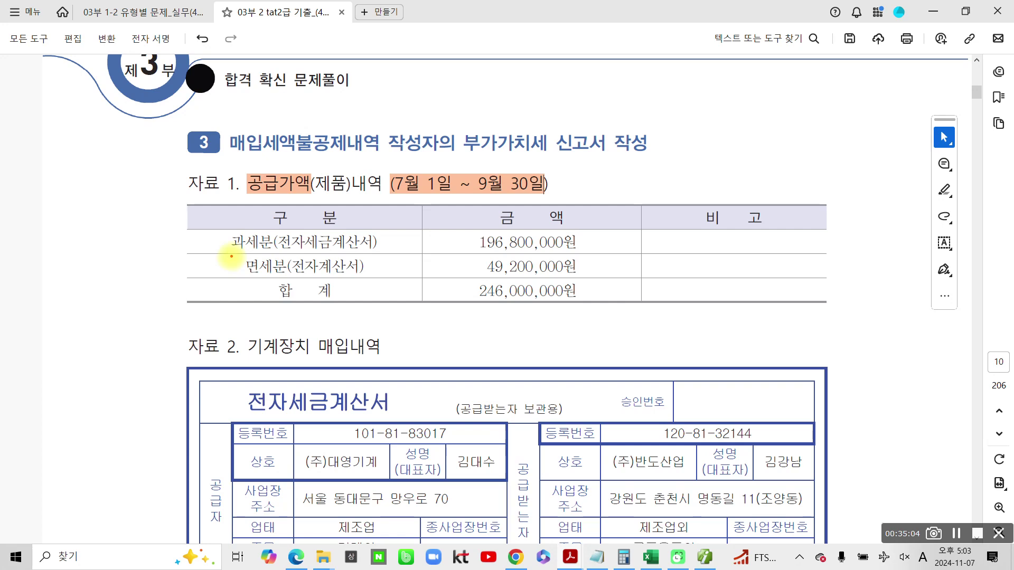
# Examine problem 3's 과세분 and 면세분 amounts, the 기계장치 purchase invoice in 자료 2, and the 자료설명 and 수행과제
pyautogui.moveTo(232, 255)
pyautogui.mouseDown()
pyautogui.moveTo(563, 316)
pyautogui.moveTo(607, 317)
pyautogui.moveTo(602, 305)
pyautogui.mouseUp()
pyautogui.moveTo(646, 259)
pyautogui.mouseDown()
pyautogui.moveTo(641, 296)
pyautogui.moveTo(663, 262)
pyautogui.moveTo(687, 301)
pyautogui.mouseUp()
pyautogui.moveTo(687, 284)
pyautogui.mouseDown()
pyautogui.moveTo(719, 283)
pyautogui.moveTo(703, 318)
pyautogui.mouseUp()
pyautogui.moveTo(724, 260)
pyautogui.mouseDown()
pyautogui.moveTo(726, 302)
pyautogui.moveTo(740, 287)
pyautogui.moveTo(756, 305)
pyautogui.mouseUp()
pyautogui.moveTo(742, 307); pyautogui.dragTo(751, 334)
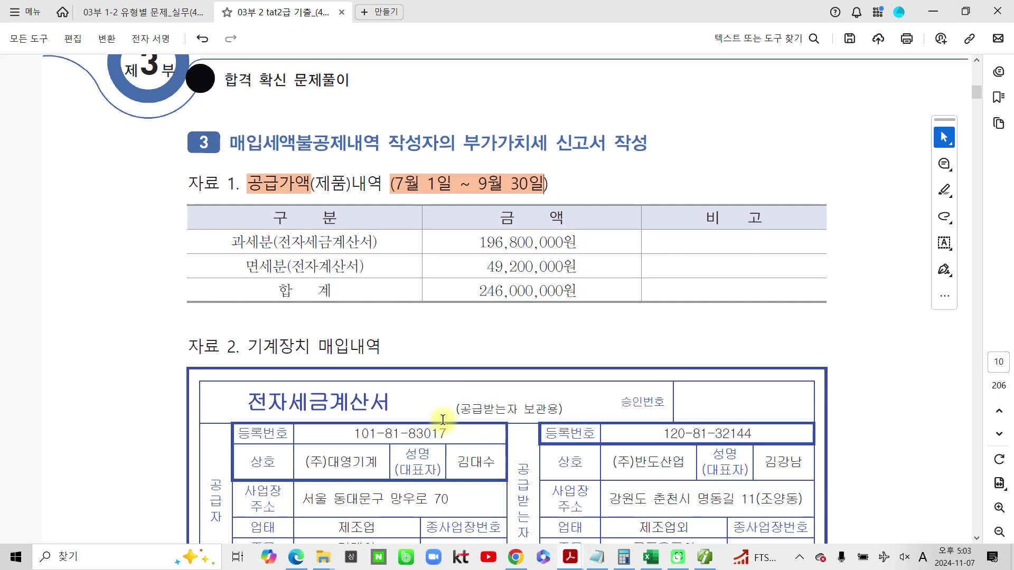
pyautogui.scroll(-4, 391, 452)
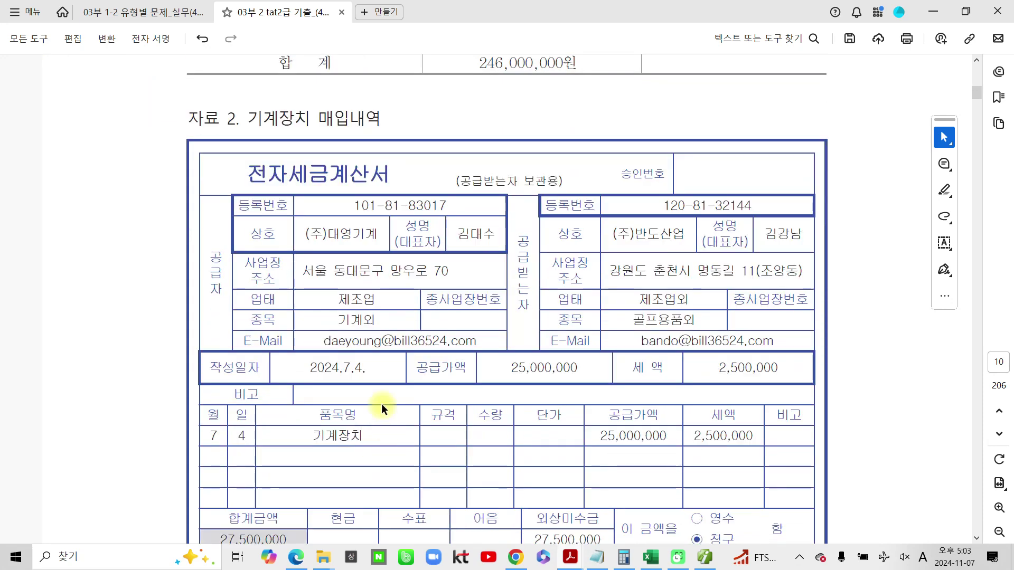
pyautogui.scroll(-2, 325, 345)
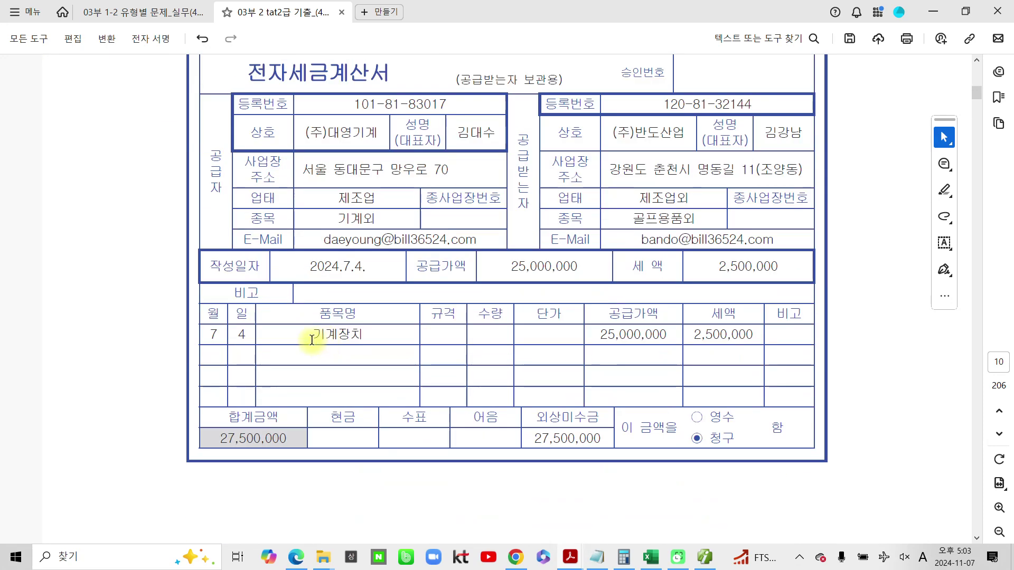
pyautogui.scroll(-10, 256, 343)
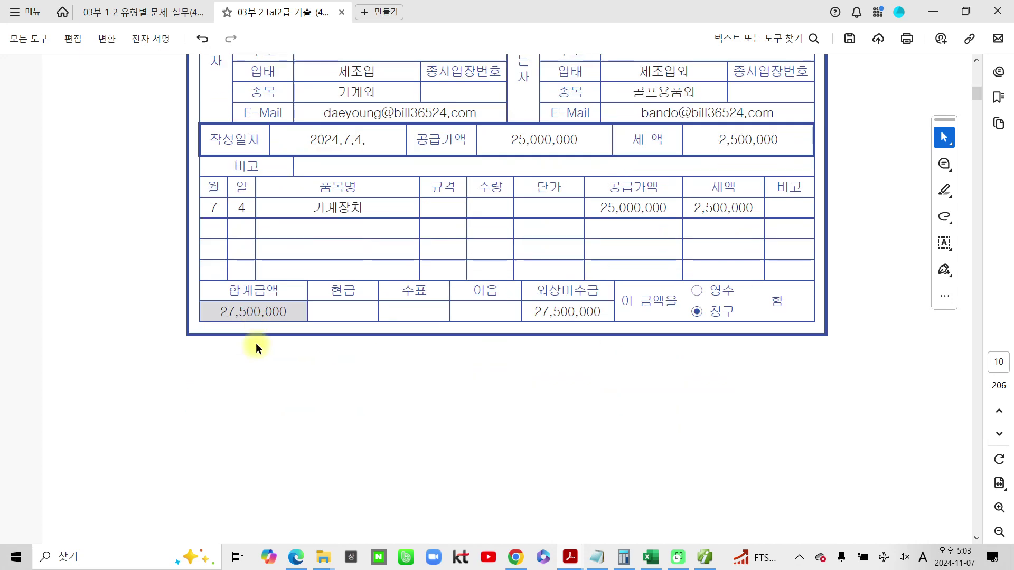
pyautogui.scroll(-2, 260, 342)
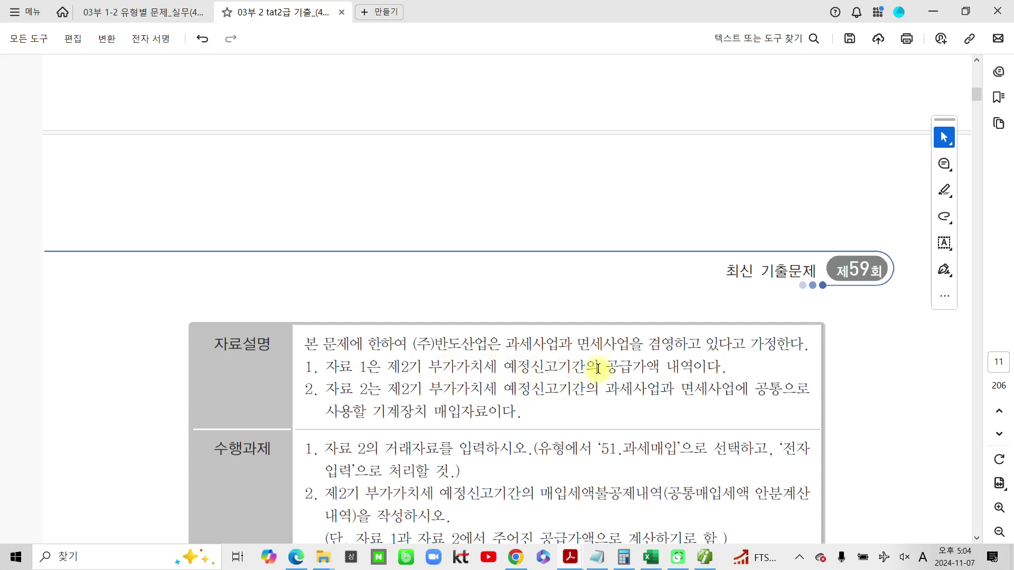
# Highlight the phrases 공급가액 내역이다 and 기계장치 매입자료이다 in problem 3's 자료설명
pyautogui.moveTo(604, 367); pyautogui.dragTo(720, 366)
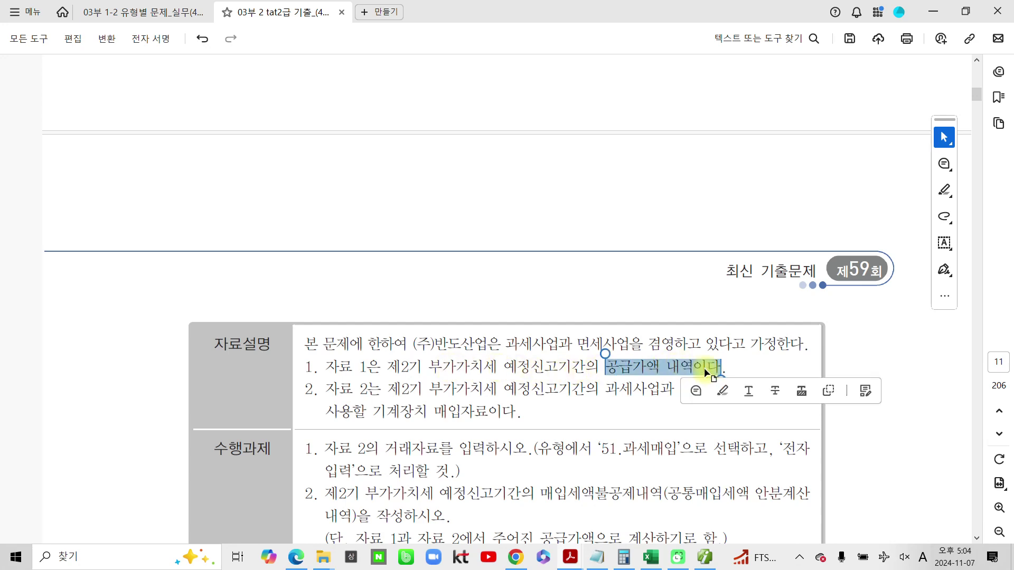
pyautogui.click(725, 388)
pyautogui.scroll(-1, 388, 386)
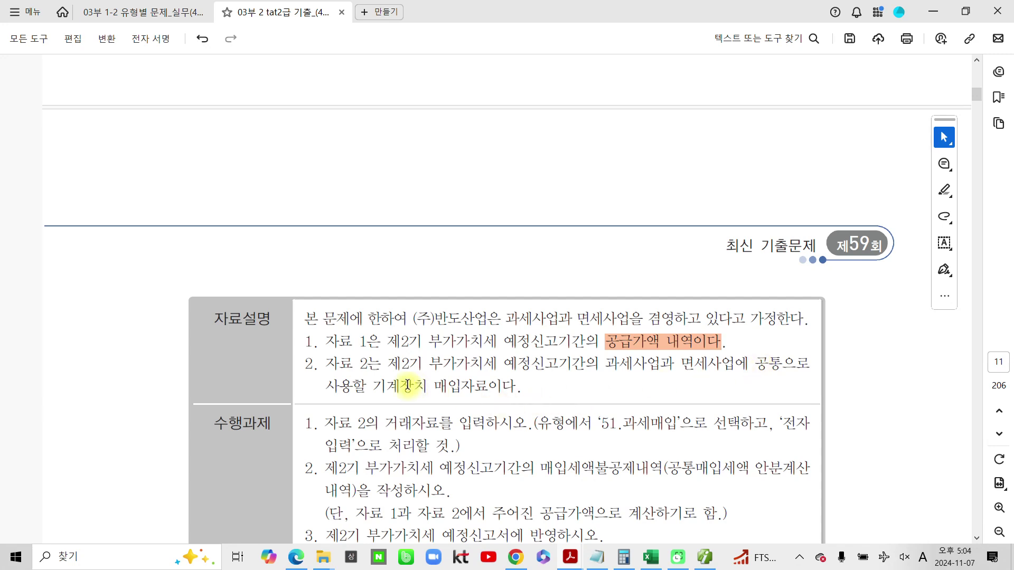
pyautogui.moveTo(373, 385); pyautogui.dragTo(517, 386)
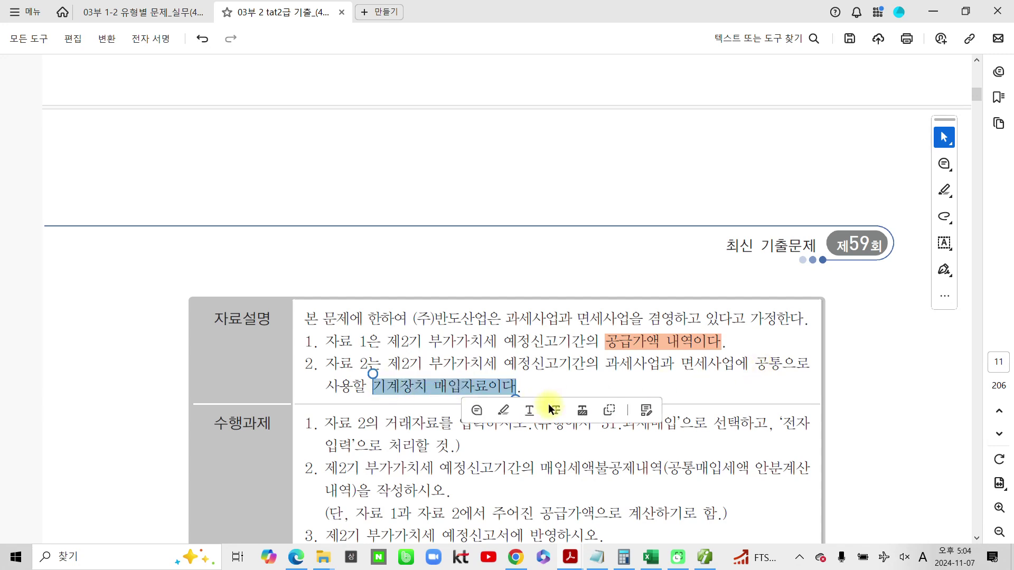
pyautogui.click(509, 414)
pyautogui.scroll(-2, 507, 403)
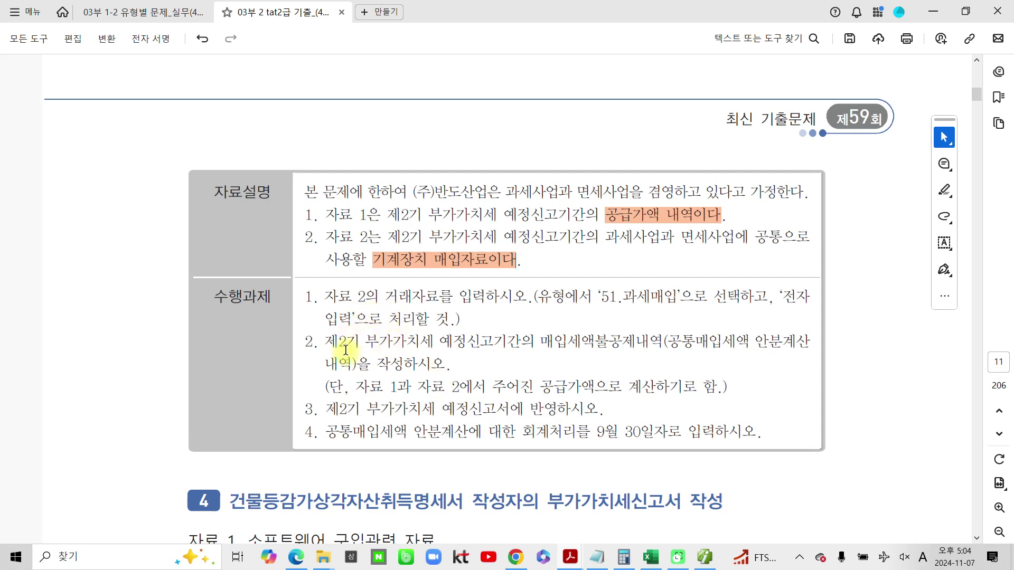
# Highlight the item number 1, 51.과세매입 and 입력 in the first task of problem 3's 수행과제
pyautogui.moveTo(312, 293); pyautogui.dragTo(305, 295)
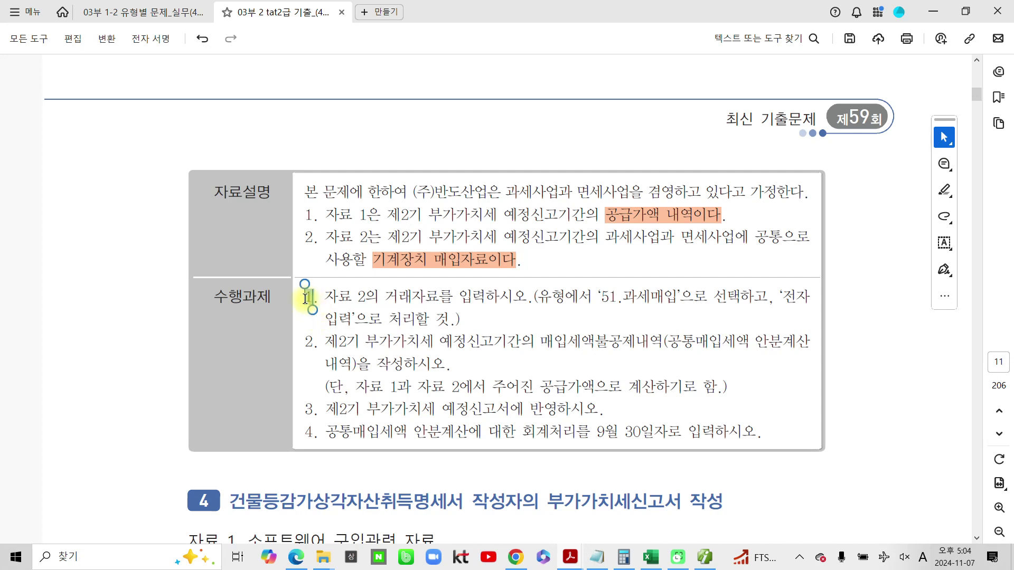
pyautogui.click(347, 320)
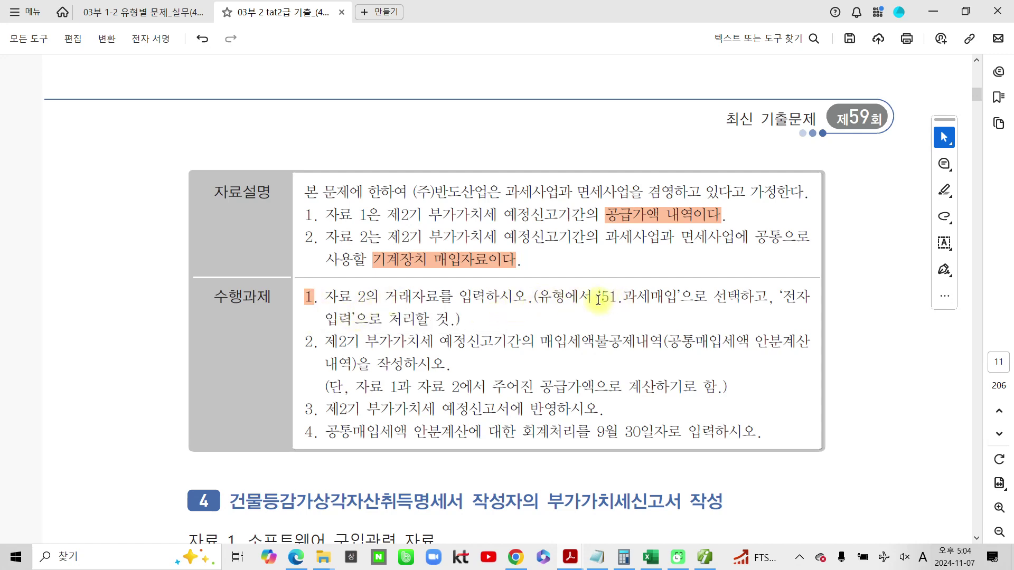
pyautogui.moveTo(601, 297); pyautogui.dragTo(678, 298)
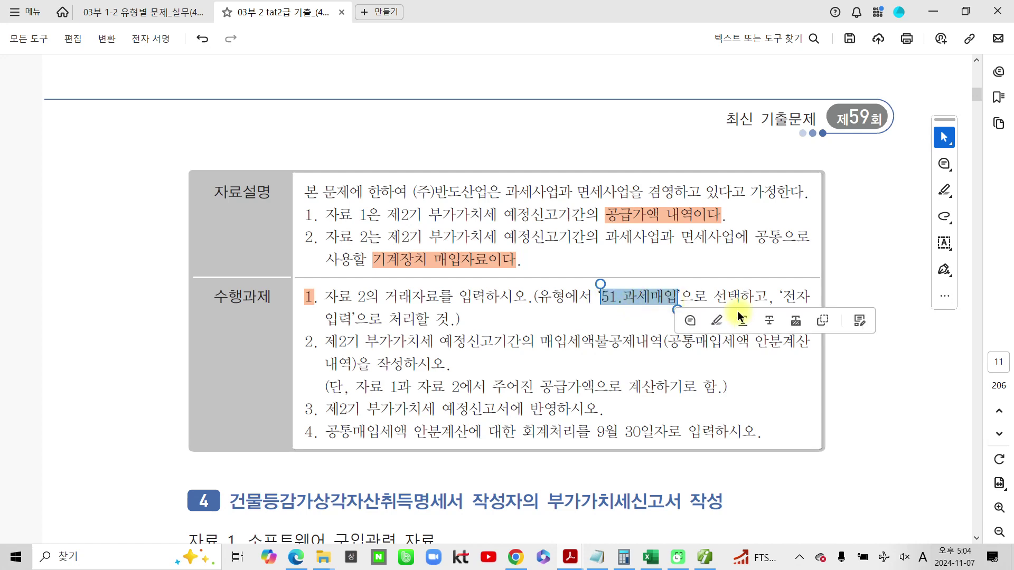
pyautogui.click(718, 322)
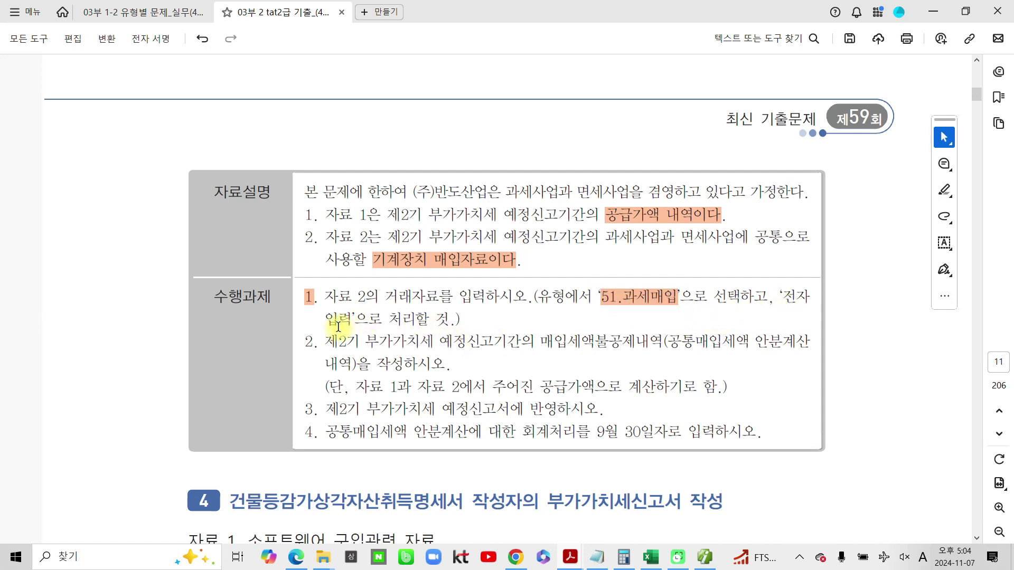
pyautogui.moveTo(326, 320); pyautogui.dragTo(353, 320)
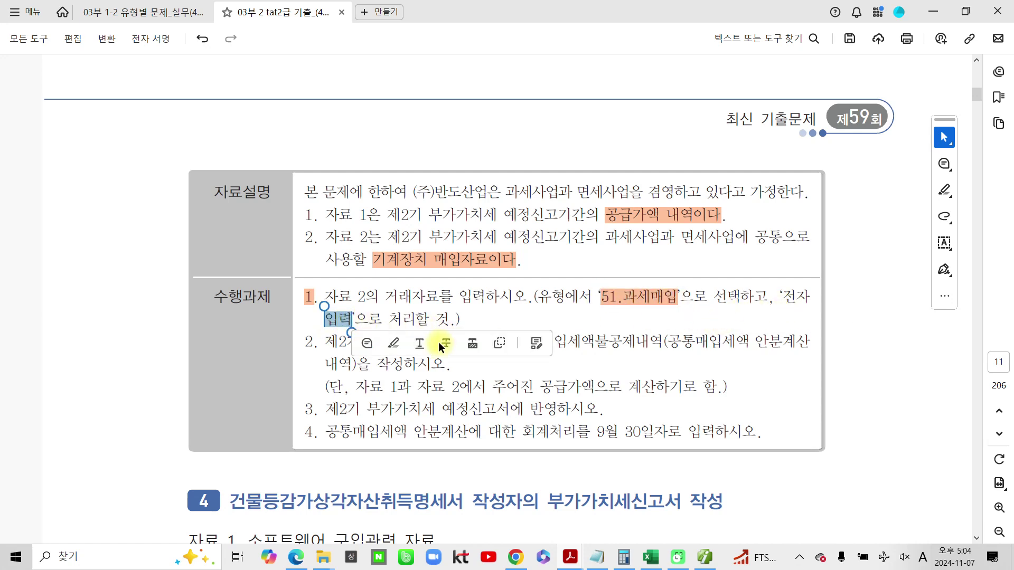
pyautogui.click(391, 346)
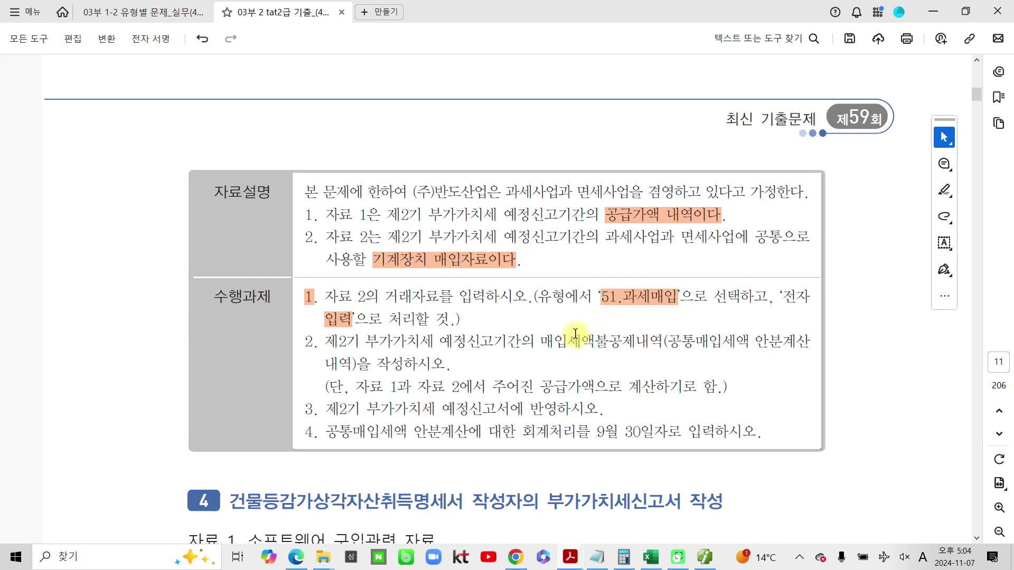
# Recheck the 기계장치 invoice in 자료 2, switch to the Smart A accounting program and load July 4 in 매입매출전표입력
pyautogui.scroll(7, 576, 334)
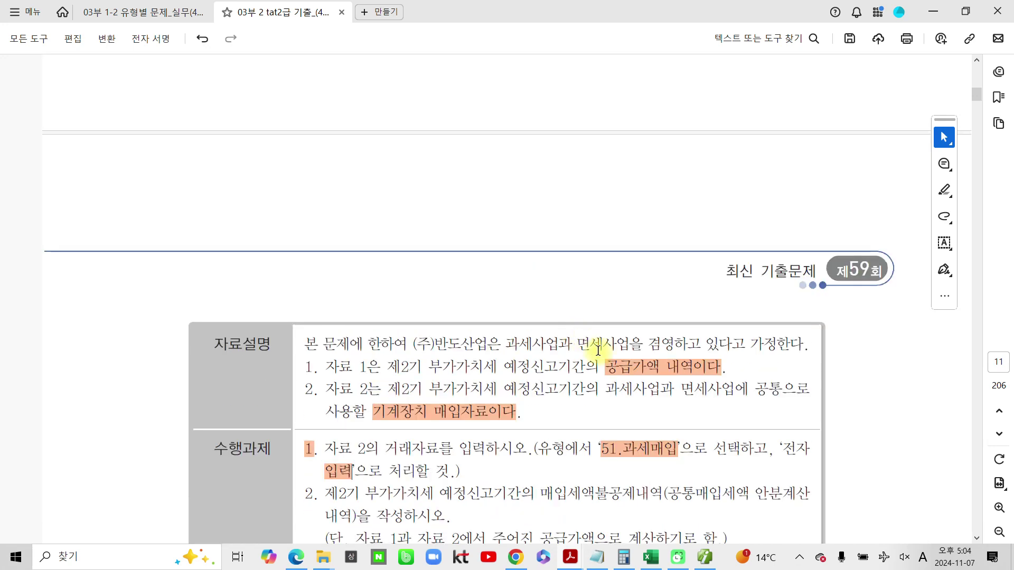
pyautogui.scroll(15, 480, 375)
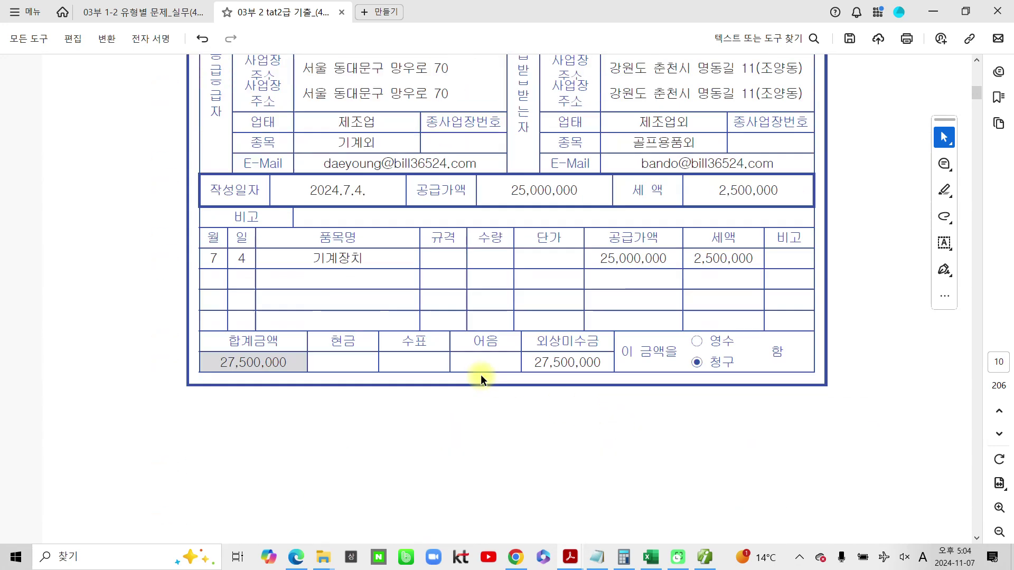
pyautogui.scroll(10, 480, 375)
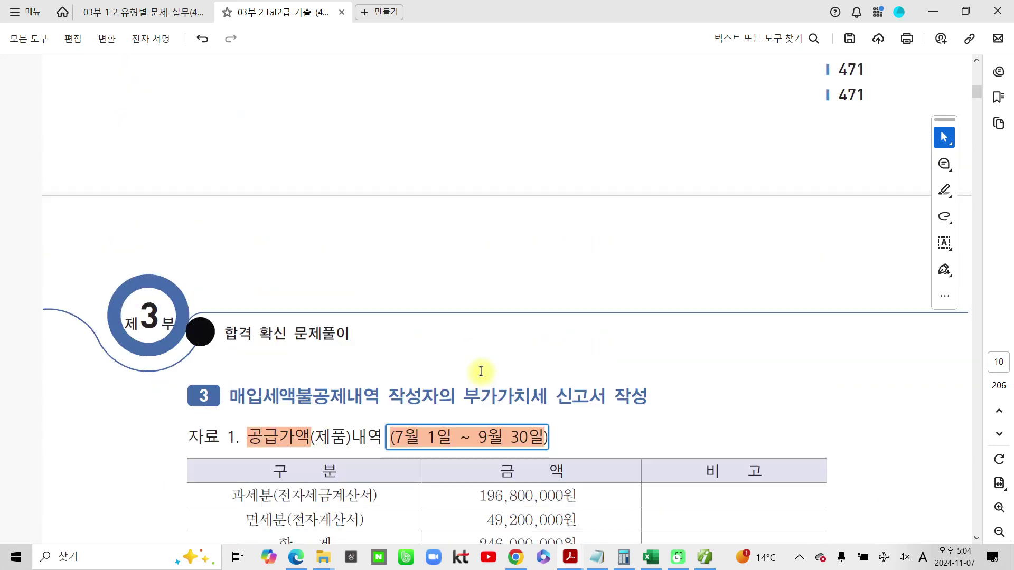
pyautogui.scroll(-5, 480, 372)
pyautogui.scroll(-6, 481, 369)
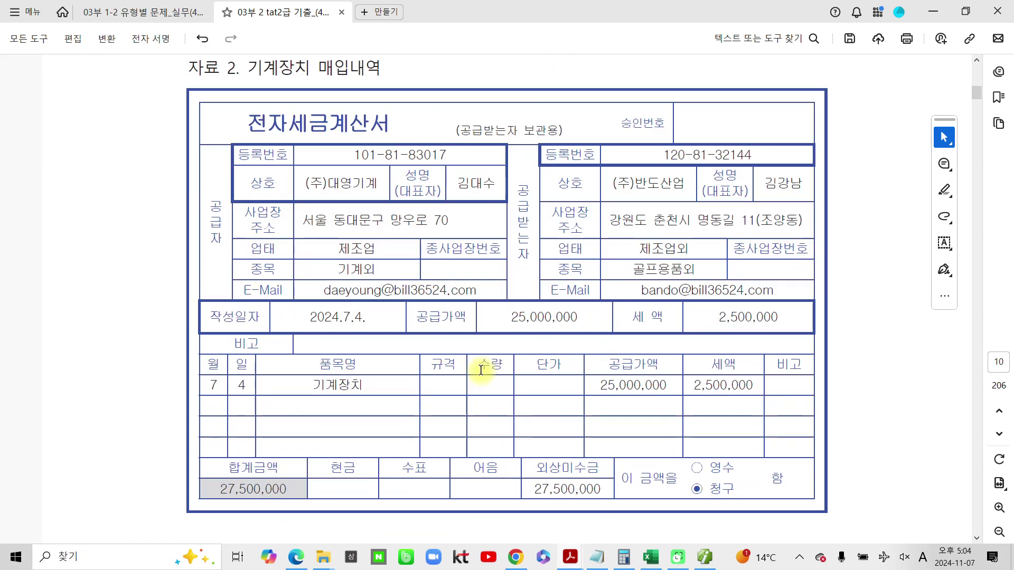
pyautogui.click(703, 556)
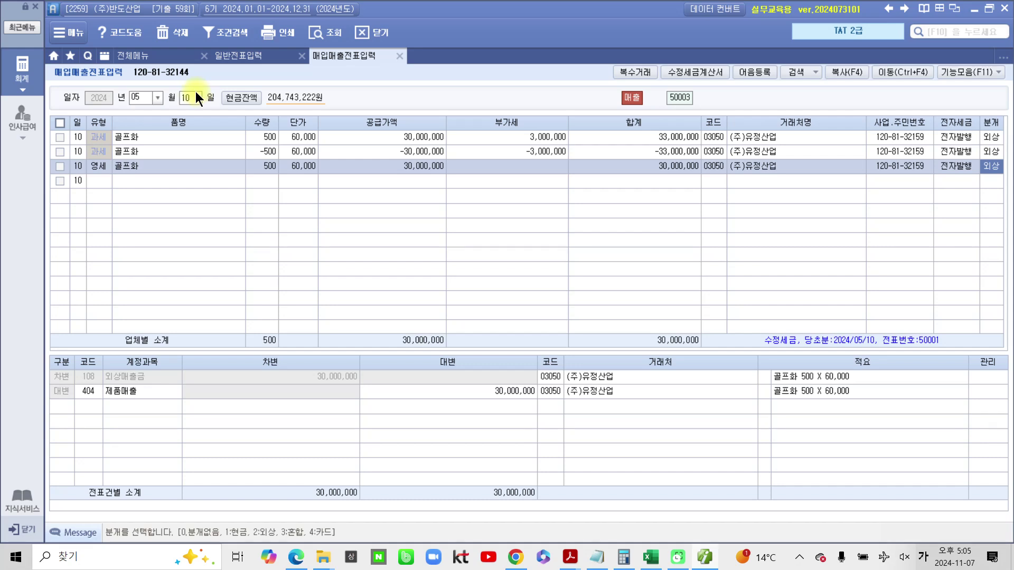
pyautogui.click(158, 98)
pyautogui.click(131, 167)
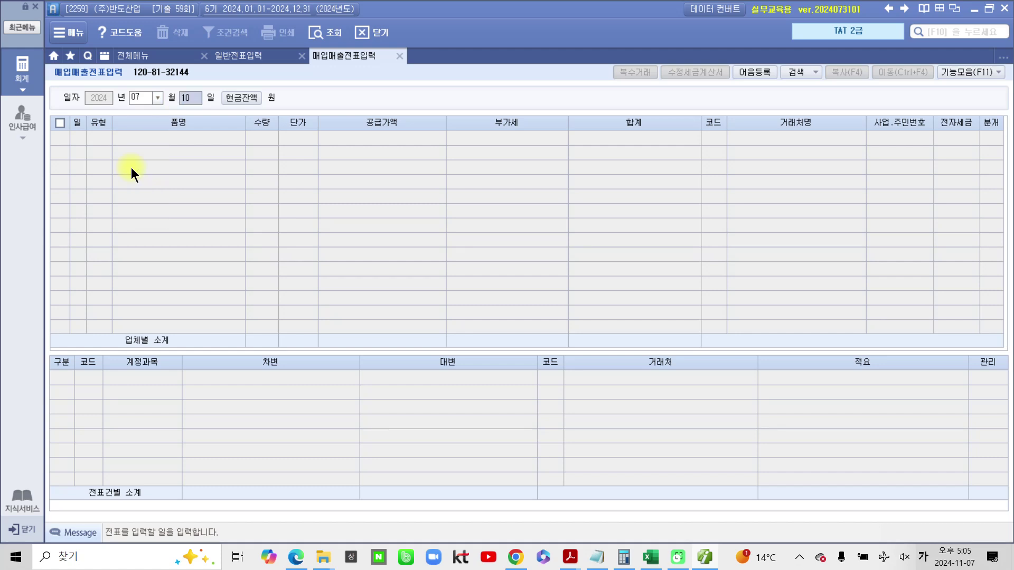
pyautogui.write('04')
pyautogui.press('Return')
pyautogui.press('Return')
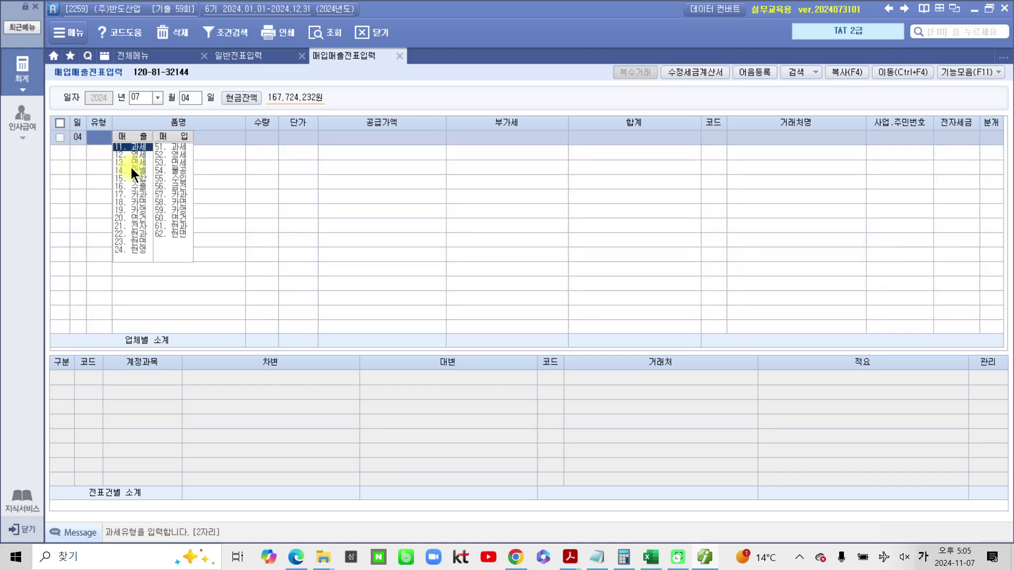
# Enter a purchase row of type 51.과세 with item 기계장치 and a 공급가액 of 25,000,000, leaving 수량 and 단가 blank
pyautogui.write('11')
pyautogui.press('Return')
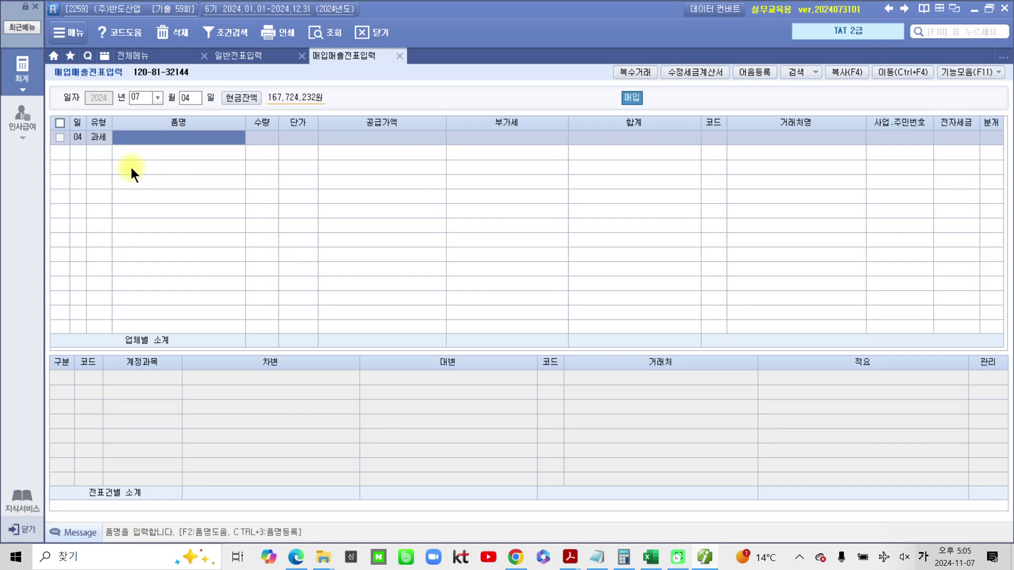
pyautogui.write('기계장치')
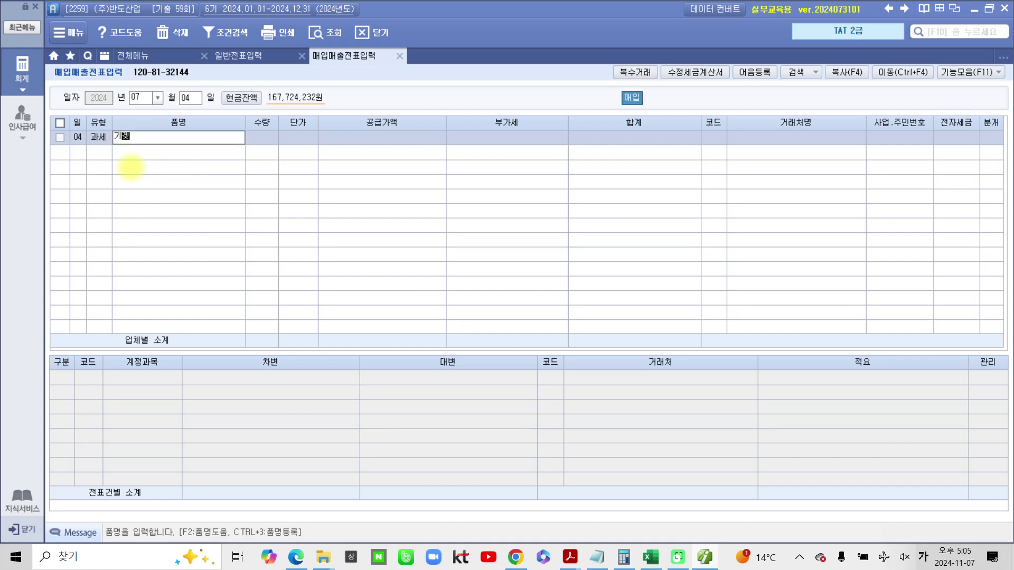
pyautogui.press('Return')
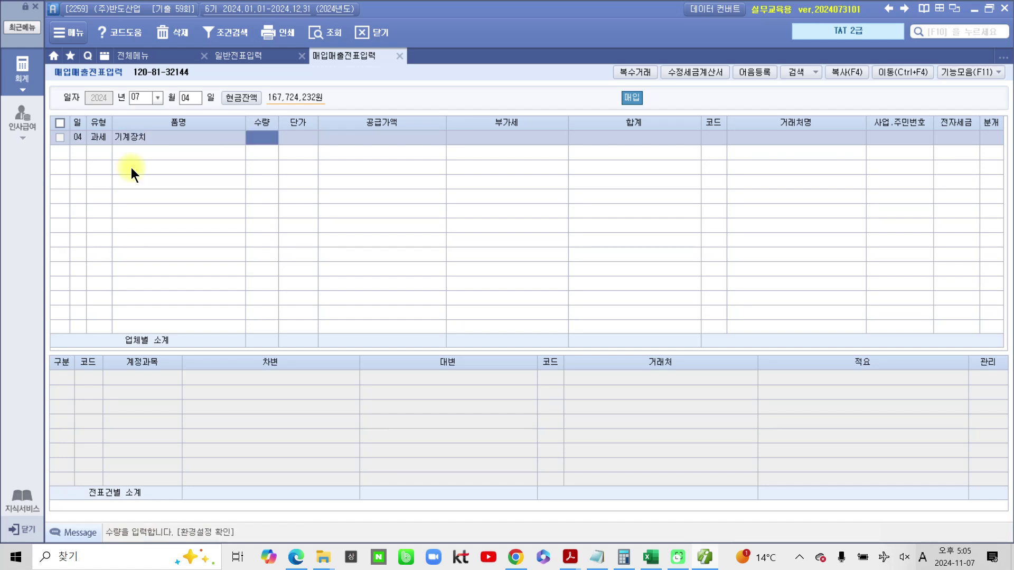
pyautogui.press('Return')
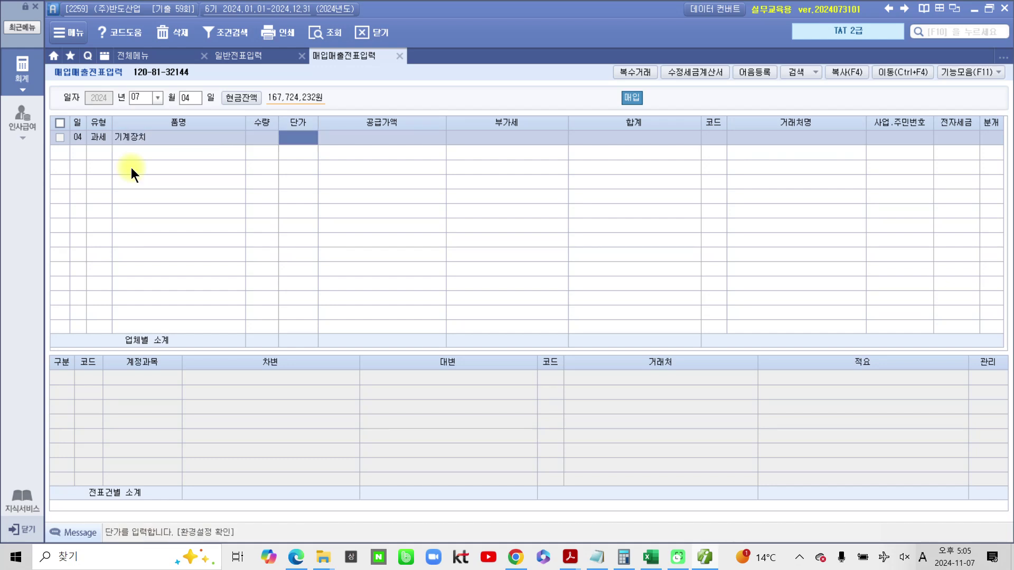
pyautogui.press('Return')
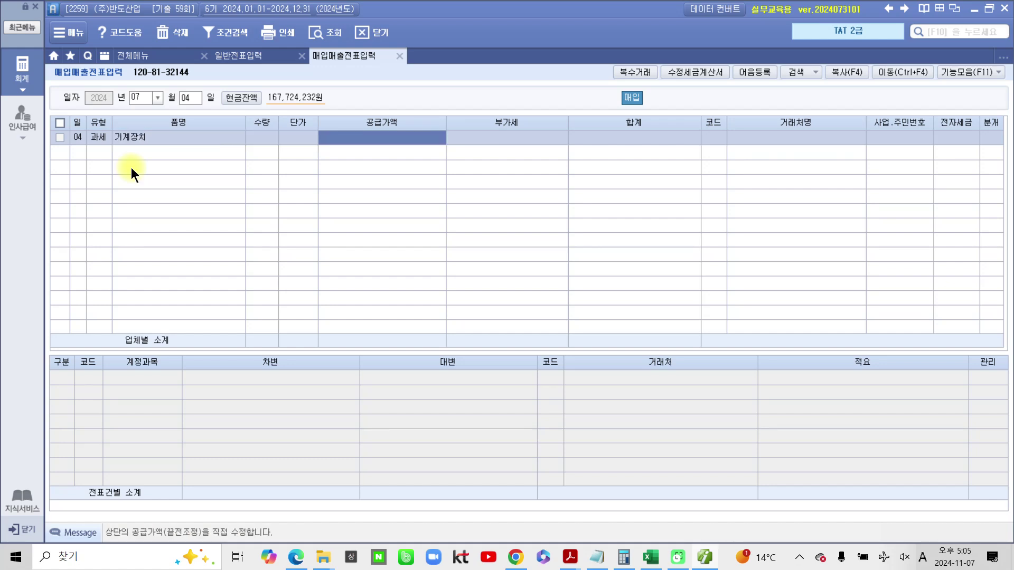
pyautogui.write('25,000,000')
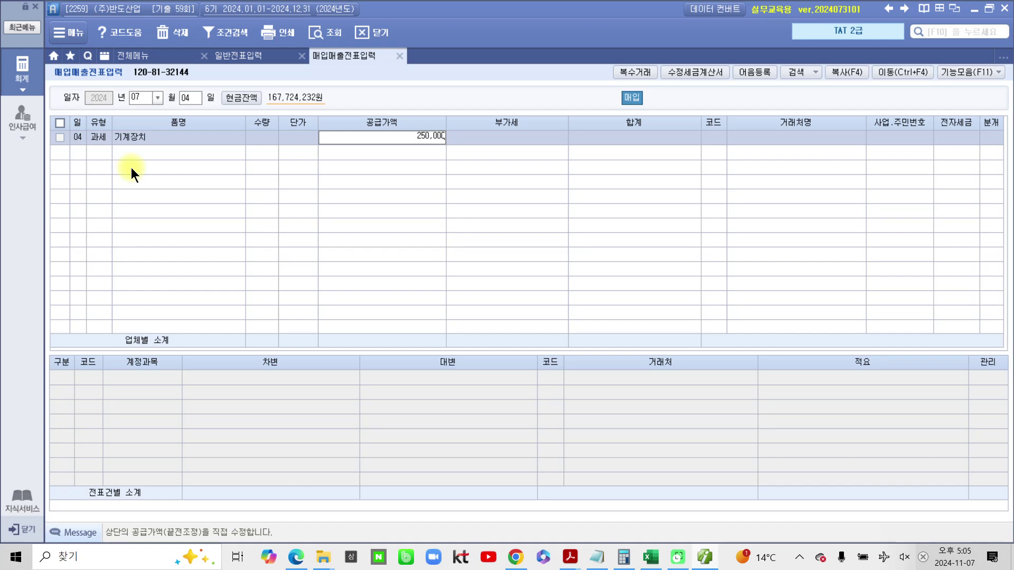
pyautogui.press('Return')
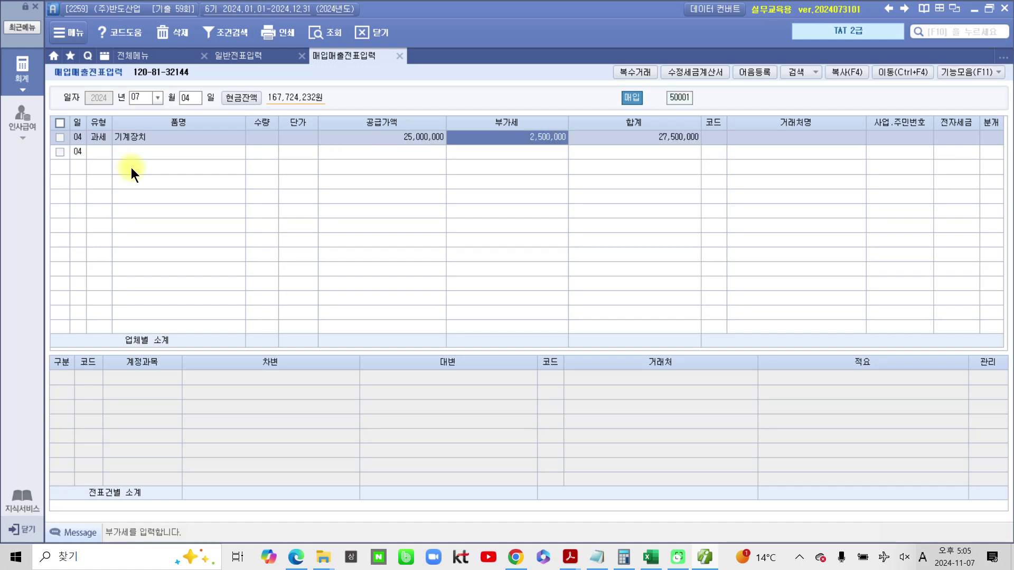
# Set the 거래처 to (주)대영기계, 전자세금 to 전자입력 and 분개 to 혼합 for the 기계장치 purchase
pyautogui.press('Return')
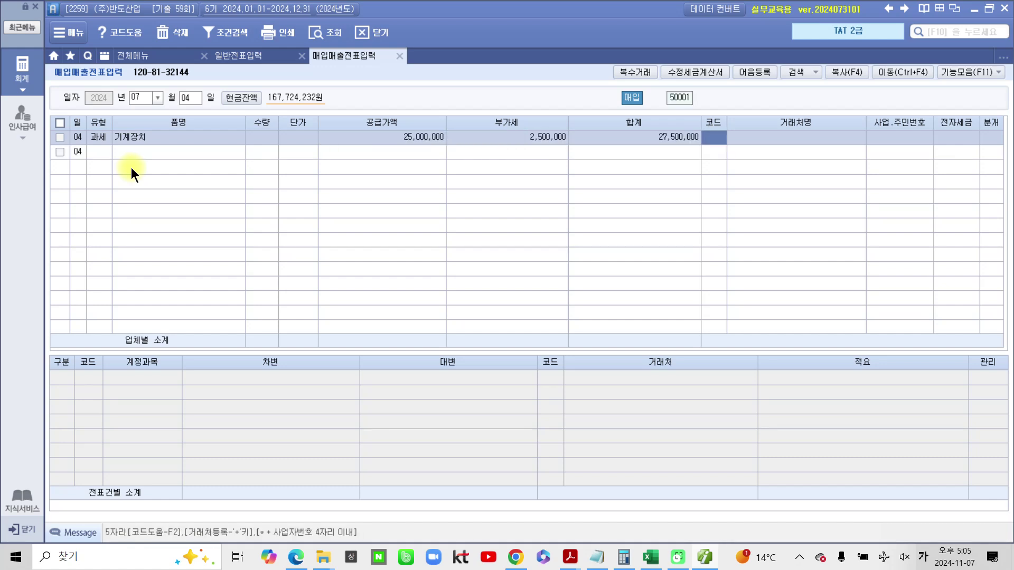
pyautogui.write('대영')
pyautogui.press('Return')
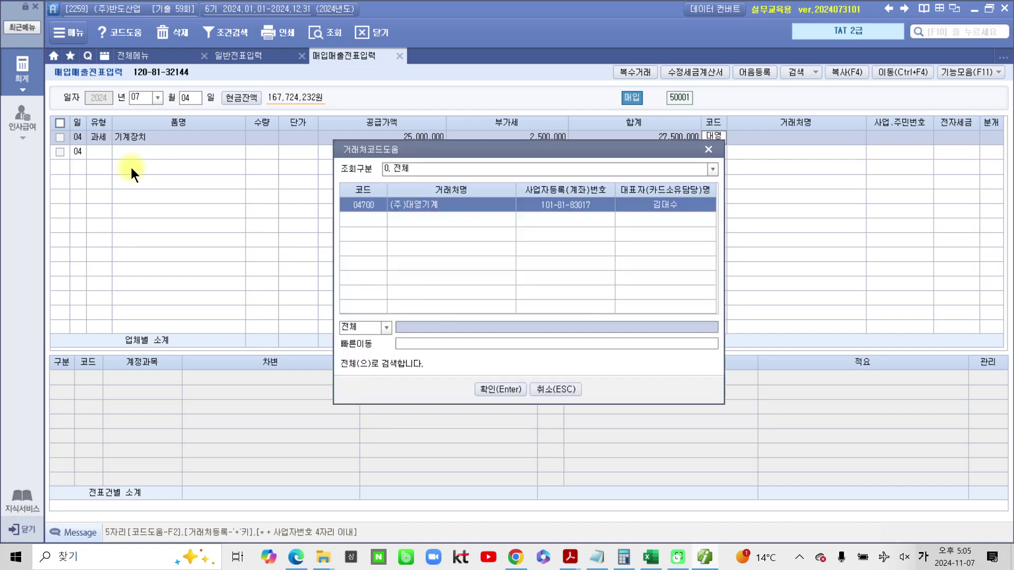
pyautogui.press('Return')
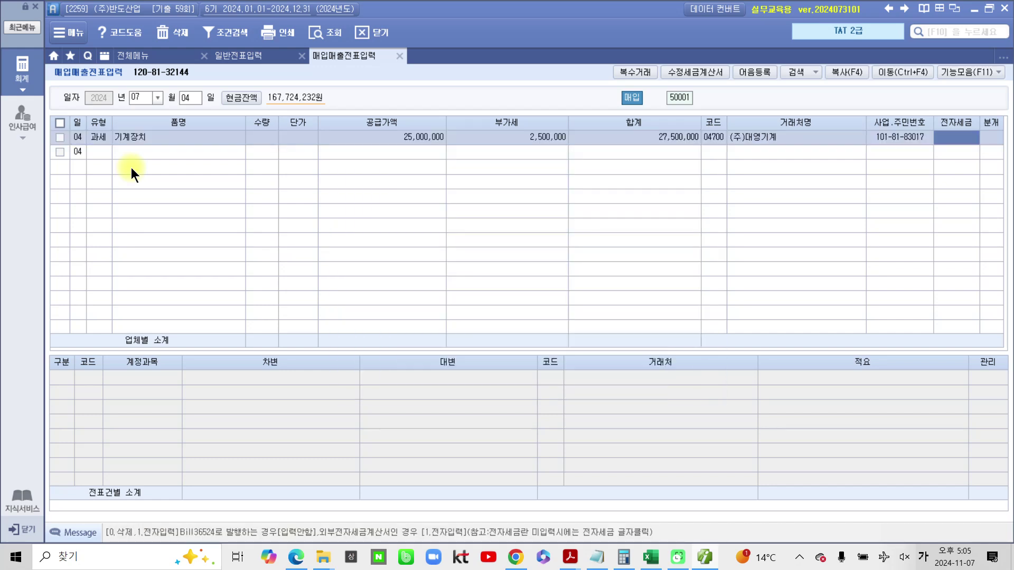
pyautogui.write('1')
pyautogui.press('Return')
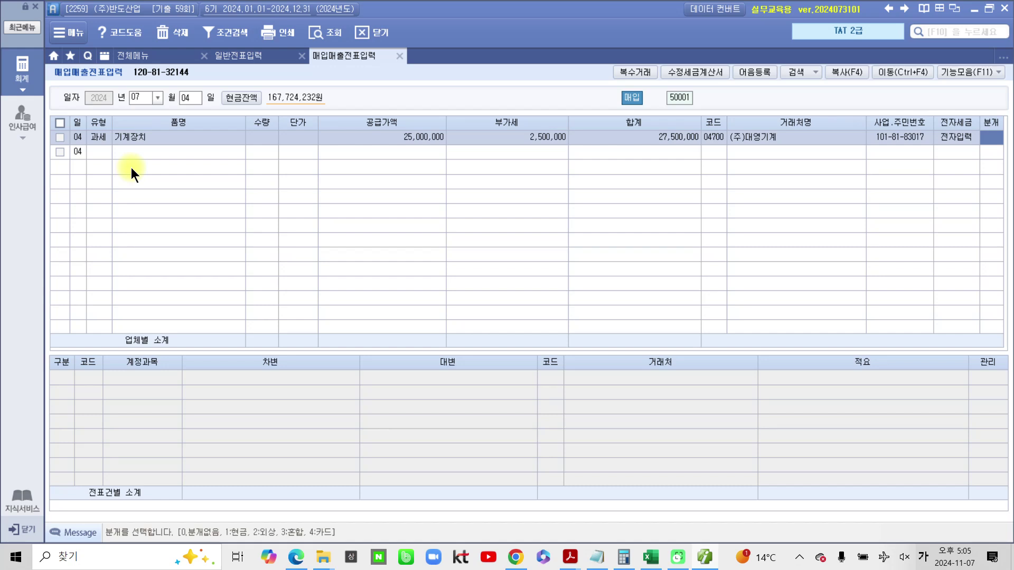
pyautogui.write('3')
pyautogui.press('Return')
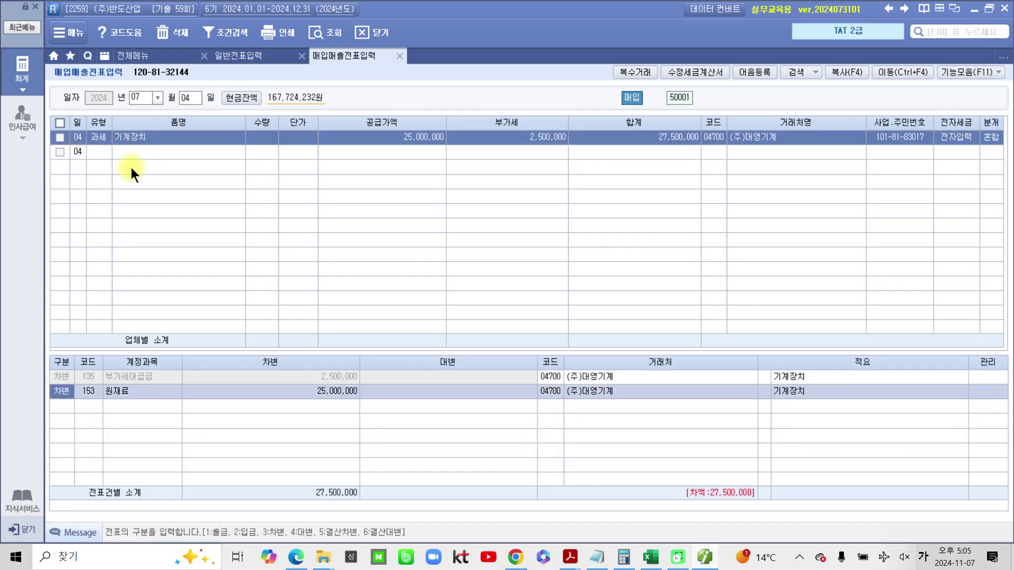
# Replace the debit account 원재료 with 206 기계장치 in the journal entry
pyautogui.press('Return')
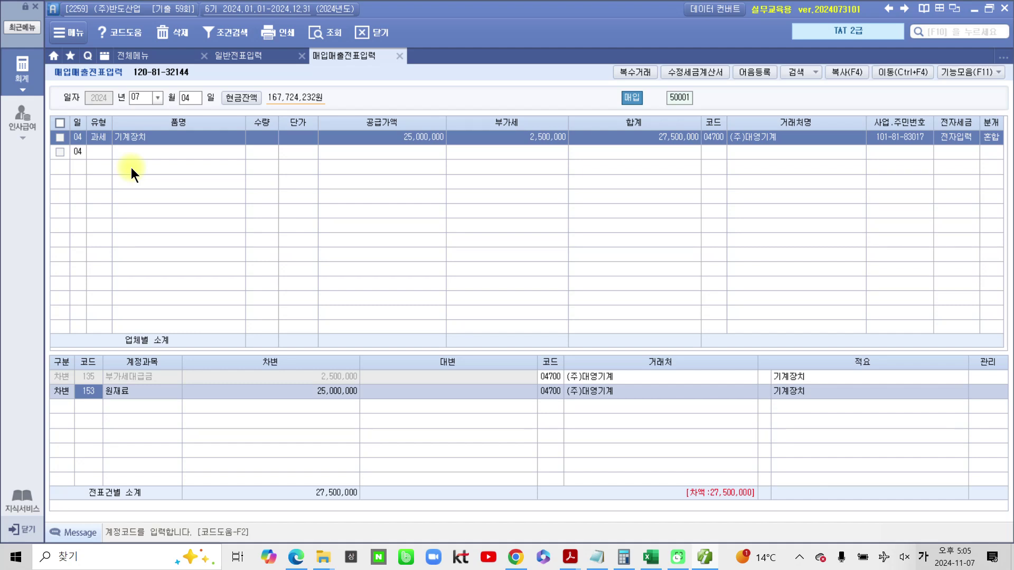
pyautogui.write('기계')
pyautogui.press('Return')
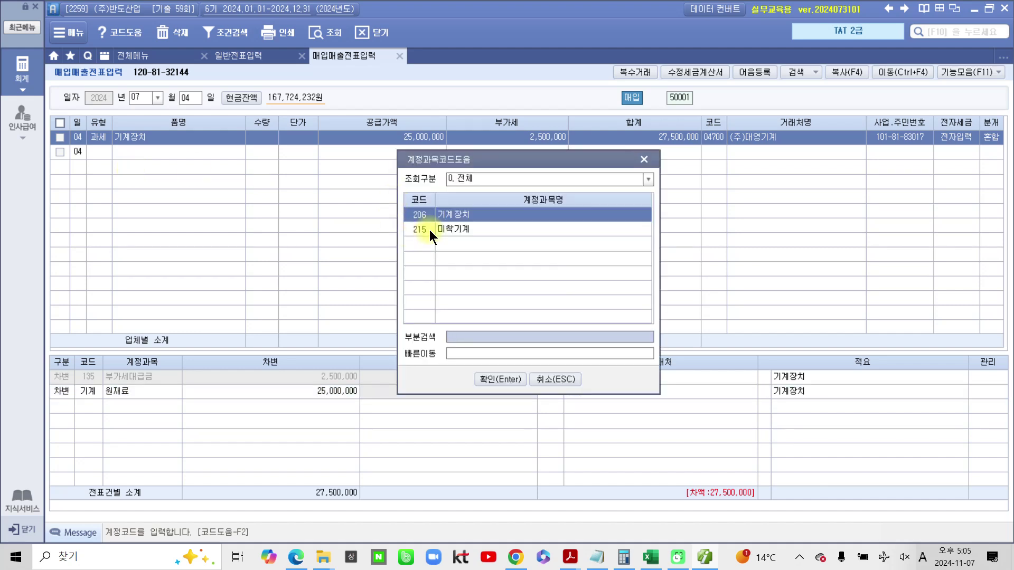
pyautogui.click(479, 378)
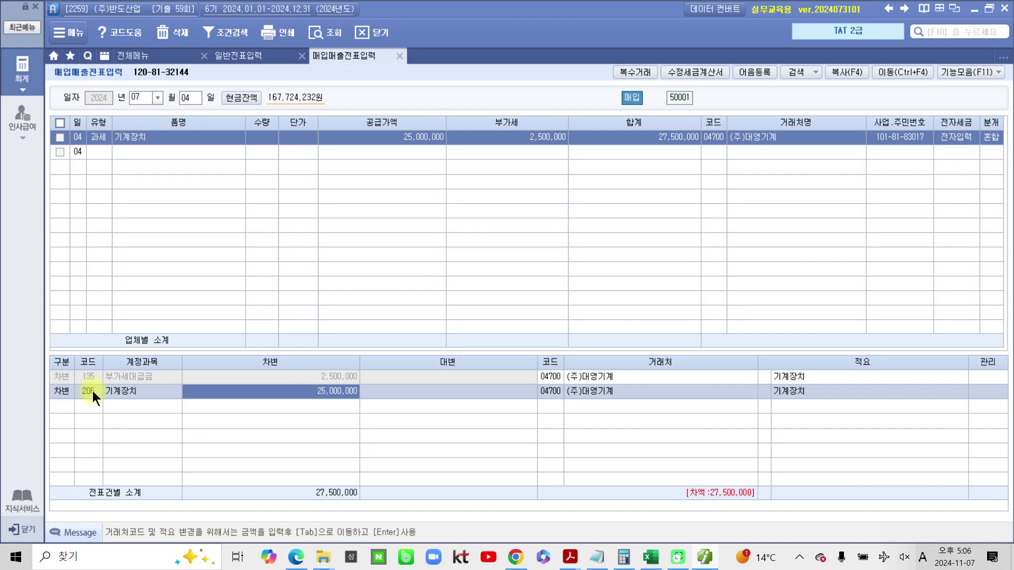
# Add a 대변 line for account 253 미지급금 with 27,500,000 to the 기계장치 journal entry
pyautogui.click(62, 406)
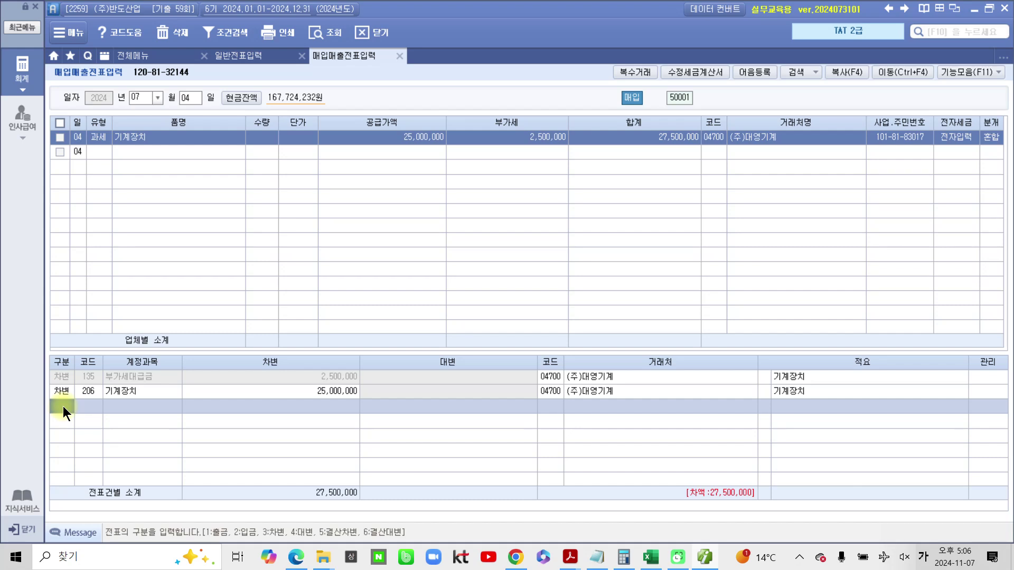
pyautogui.write('4')
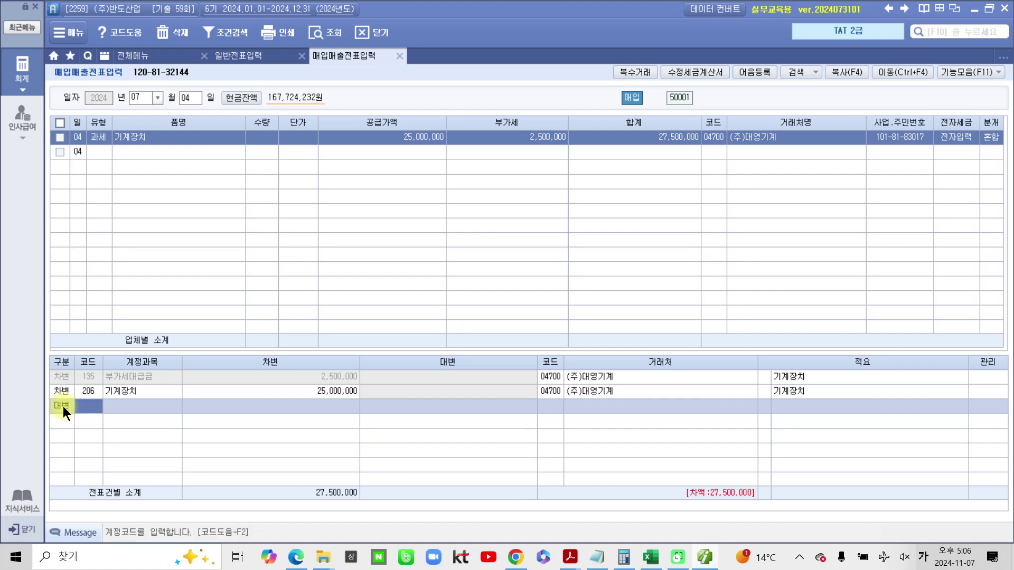
pyautogui.write('미지')
pyautogui.press('Return')
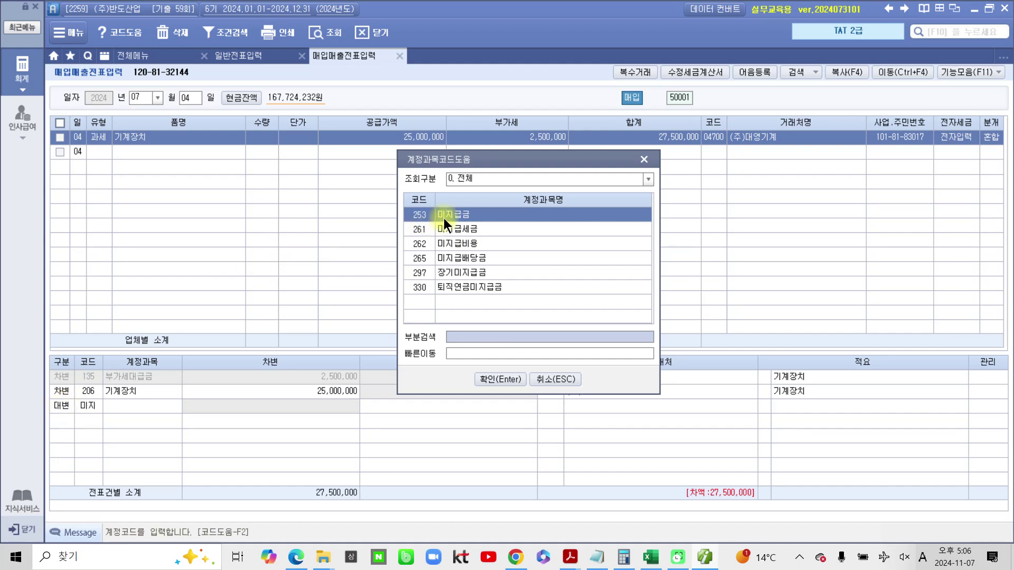
pyautogui.click(496, 379)
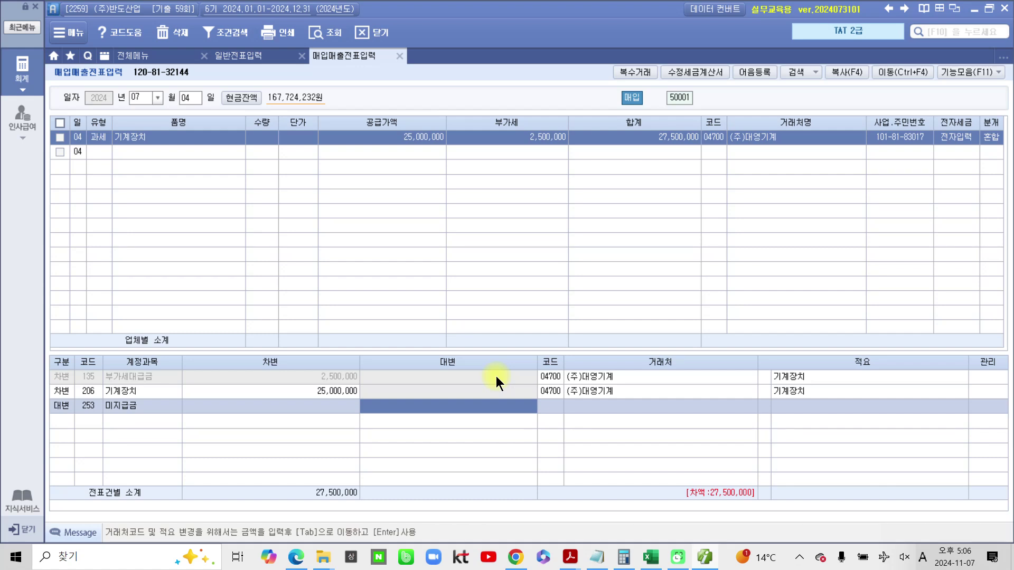
pyautogui.write('27,50')
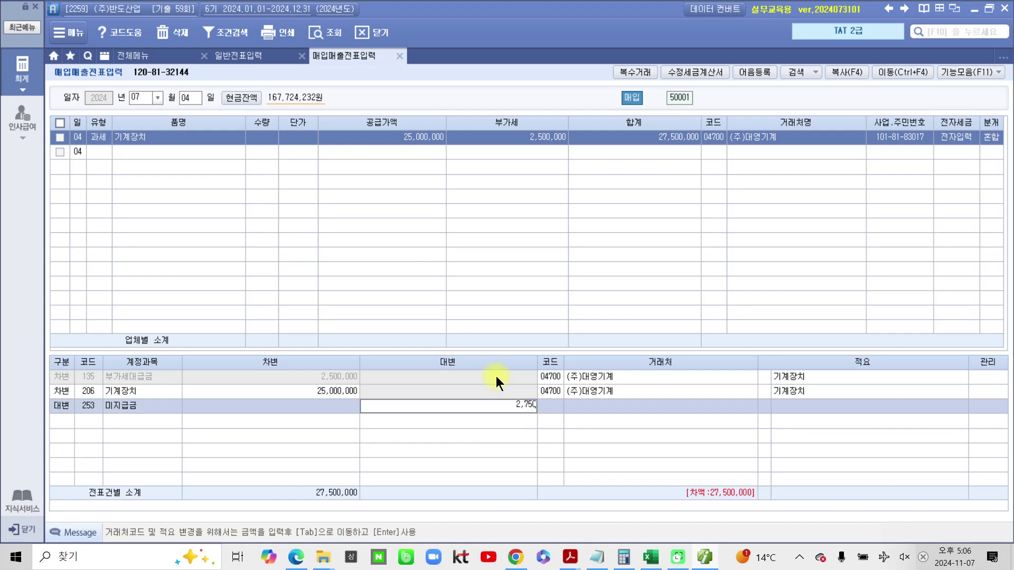
pyautogui.write('0,000')
pyautogui.press('Return')
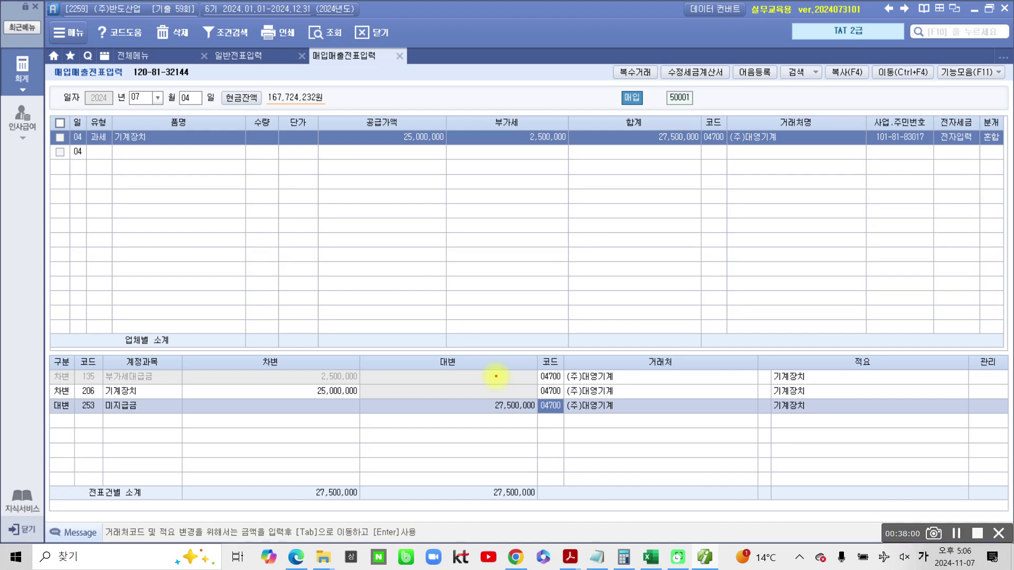
pyautogui.moveTo(337, 352)
pyautogui.mouseDown()
pyautogui.moveTo(293, 376)
pyautogui.moveTo(381, 364)
pyautogui.moveTo(317, 355)
pyautogui.mouseUp()
pyautogui.moveTo(387, 353)
pyautogui.mouseDown()
pyautogui.moveTo(475, 306)
pyautogui.moveTo(393, 356)
pyautogui.moveTo(390, 343)
pyautogui.mouseUp()
pyautogui.moveTo(511, 269); pyautogui.dragTo(510, 302)
pyautogui.moveTo(491, 317); pyautogui.dragTo(536, 290)
pyautogui.moveTo(518, 326); pyautogui.dragTo(514, 333)
pyautogui.moveTo(536, 281); pyautogui.dragTo(552, 323)
pyautogui.moveTo(557, 304); pyautogui.dragTo(575, 322)
pyautogui.moveTo(587, 296); pyautogui.dragTo(583, 321)
pyautogui.moveTo(606, 272); pyautogui.dragTo(602, 340)
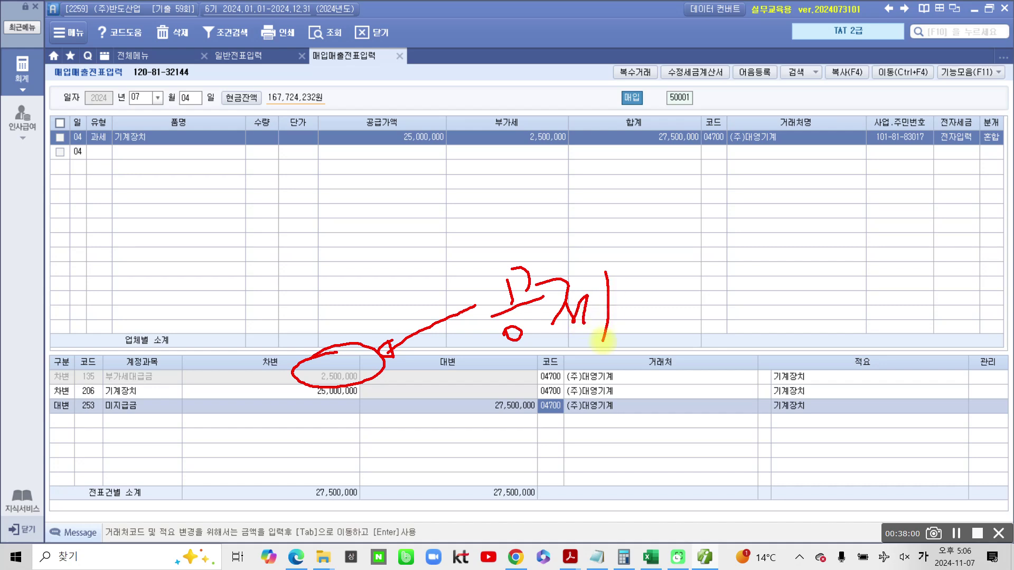
pyautogui.moveTo(177, 179)
pyautogui.mouseDown()
pyautogui.moveTo(89, 155)
pyautogui.moveTo(181, 182)
pyautogui.mouseUp()
pyautogui.moveTo(192, 229)
pyautogui.mouseDown()
pyautogui.moveTo(193, 242)
pyautogui.moveTo(196, 228)
pyautogui.mouseUp()
pyautogui.moveTo(202, 195); pyautogui.dragTo(227, 247)
pyautogui.moveTo(214, 219); pyautogui.dragTo(244, 207)
pyautogui.moveTo(205, 255); pyautogui.dragTo(245, 263)
pyautogui.moveTo(255, 183); pyautogui.dragTo(260, 205)
pyautogui.moveTo(275, 156); pyautogui.dragTo(272, 195)
pyautogui.moveTo(258, 236)
pyautogui.mouseDown()
pyautogui.moveTo(300, 200)
pyautogui.moveTo(323, 214)
pyautogui.mouseUp()
pyautogui.moveTo(345, 133); pyautogui.dragTo(378, 204)
pyautogui.moveTo(387, 119)
pyautogui.mouseDown()
pyautogui.moveTo(403, 128)
pyautogui.moveTo(394, 153)
pyautogui.mouseUp()
pyautogui.moveTo(386, 167)
pyautogui.mouseDown()
pyautogui.moveTo(425, 142)
pyautogui.moveTo(412, 185)
pyautogui.mouseUp()
pyautogui.moveTo(434, 112); pyautogui.dragTo(456, 100)
pyautogui.moveTo(429, 138)
pyautogui.mouseDown()
pyautogui.moveTo(459, 126)
pyautogui.moveTo(483, 169)
pyautogui.moveTo(491, 137)
pyautogui.mouseUp()
pyautogui.moveTo(485, 87); pyautogui.dragTo(513, 172)
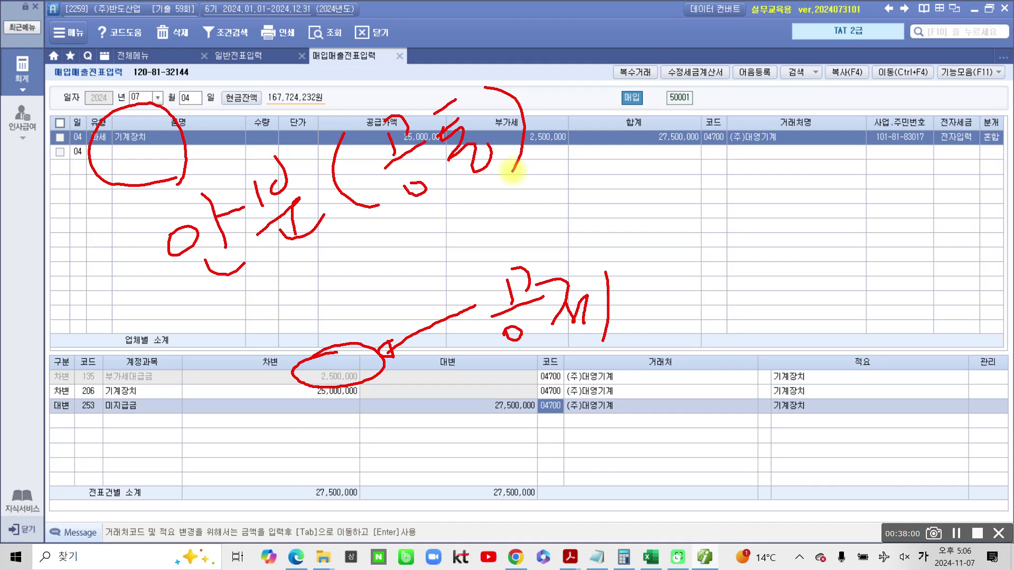
pyautogui.moveTo(177, 321); pyautogui.dragTo(566, 150)
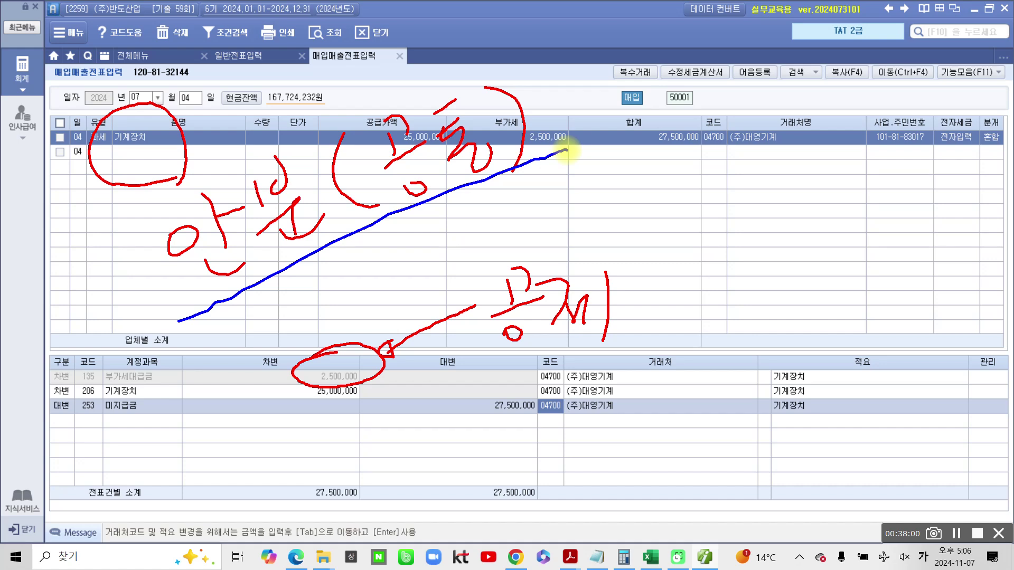
pyautogui.moveTo(100, 379); pyautogui.dragTo(168, 384)
pyautogui.moveTo(696, 223); pyautogui.dragTo(697, 359)
pyautogui.moveTo(758, 246); pyautogui.dragTo(771, 288)
pyautogui.moveTo(791, 216); pyautogui.dragTo(778, 259)
pyautogui.moveTo(760, 297); pyautogui.dragTo(829, 275)
pyautogui.moveTo(792, 290); pyautogui.dragTo(803, 329)
pyautogui.moveTo(847, 271)
pyautogui.mouseDown()
pyautogui.moveTo(903, 280)
pyautogui.moveTo(939, 303)
pyautogui.mouseUp()
pyautogui.moveTo(137, 410)
pyautogui.mouseDown()
pyautogui.moveTo(90, 391)
pyautogui.moveTo(139, 421)
pyautogui.mouseUp()
pyautogui.moveTo(491, 225); pyautogui.dragTo(512, 257)
pyautogui.moveTo(550, 208)
pyautogui.mouseDown()
pyautogui.moveTo(547, 272)
pyautogui.moveTo(575, 242)
pyautogui.moveTo(611, 240)
pyautogui.mouseUp()
pyautogui.moveTo(636, 183); pyautogui.dragTo(624, 241)
pyautogui.moveTo(491, 271)
pyautogui.mouseDown()
pyautogui.moveTo(597, 248)
pyautogui.moveTo(627, 253)
pyautogui.mouseUp()
pyautogui.moveTo(779, 328); pyautogui.dragTo(930, 300)
pyautogui.moveTo(787, 342); pyautogui.dragTo(965, 316)
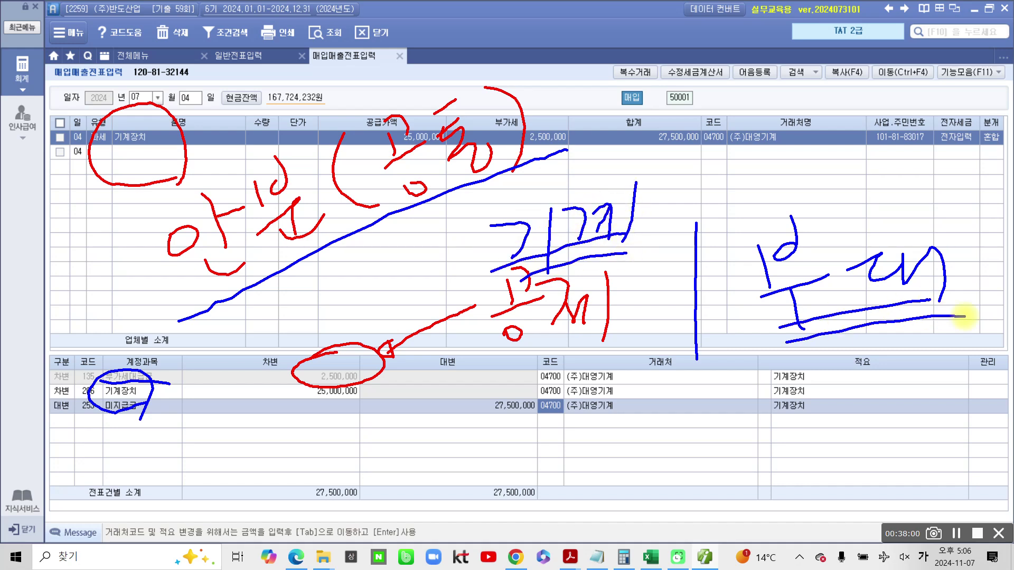
pyautogui.press('Escape')
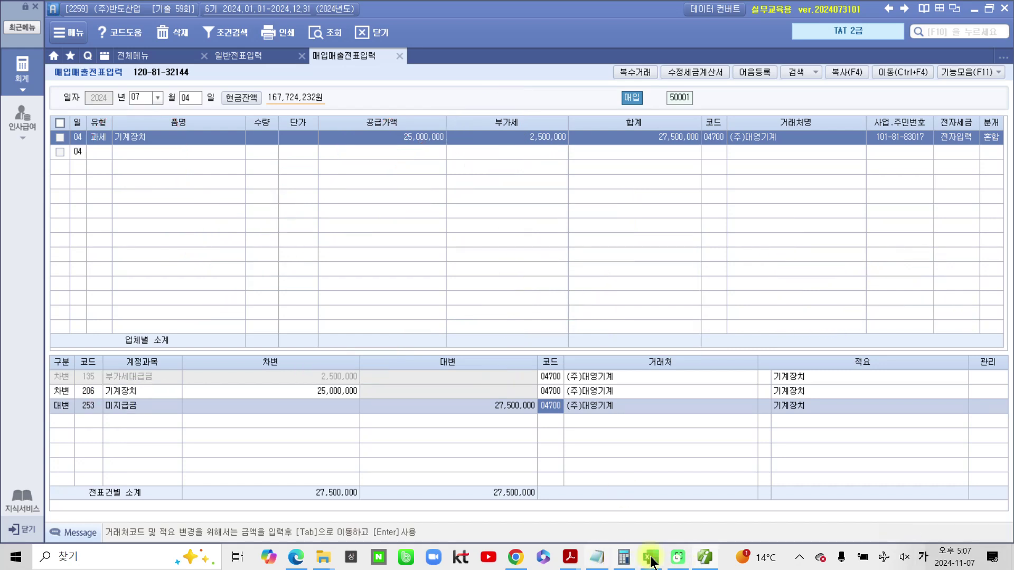
# Switch to the TAT 2급 past exam PDF in Acrobat and highlight the number 2 of the 수행과제 list
pyautogui.moveTo(700, 560)
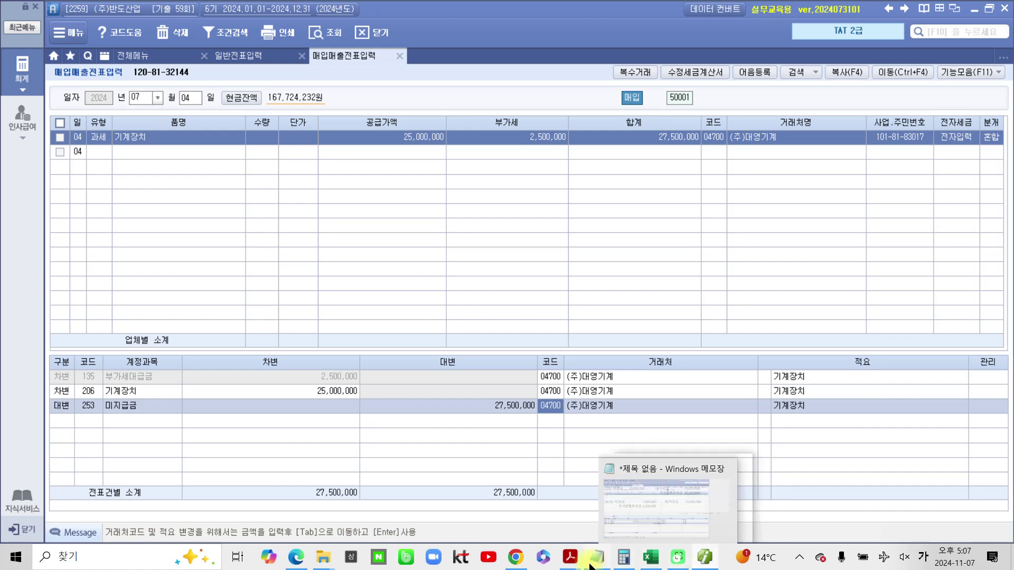
pyautogui.moveTo(570, 560)
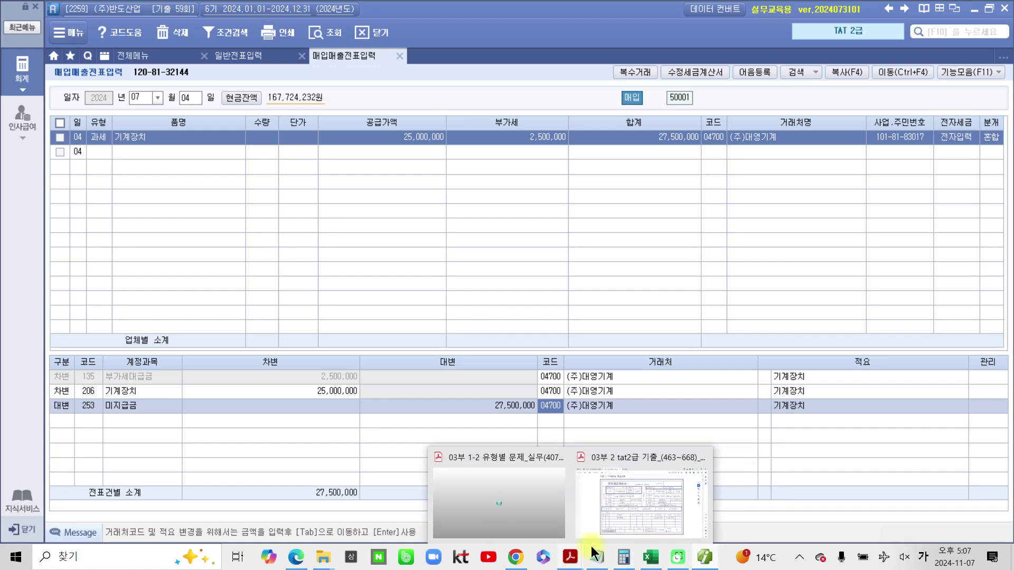
pyautogui.click(641, 502)
pyautogui.scroll(-5, 441, 388)
pyautogui.scroll(-2, 441, 388)
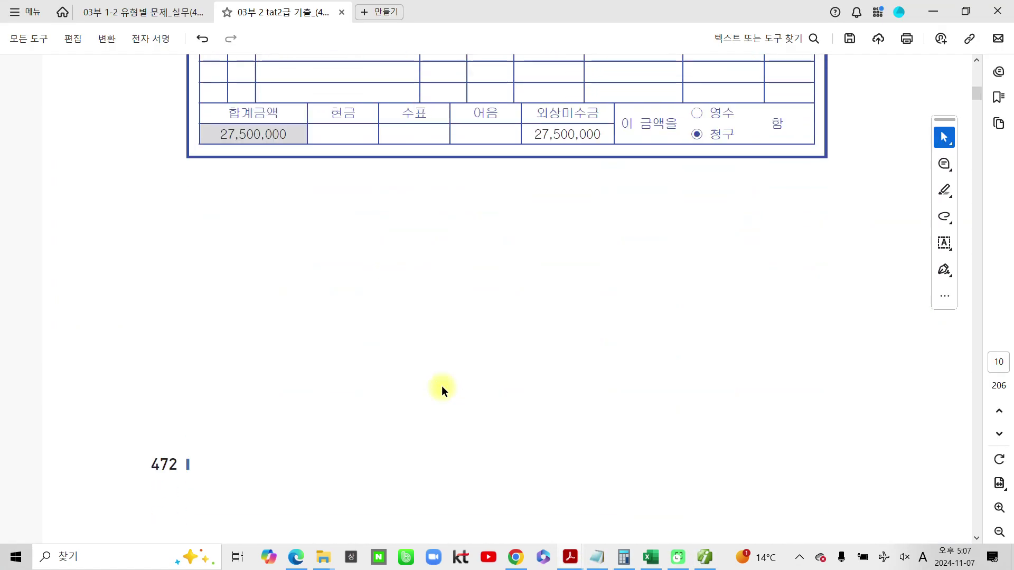
pyautogui.scroll(-5, 441, 388)
pyautogui.scroll(-5, 461, 389)
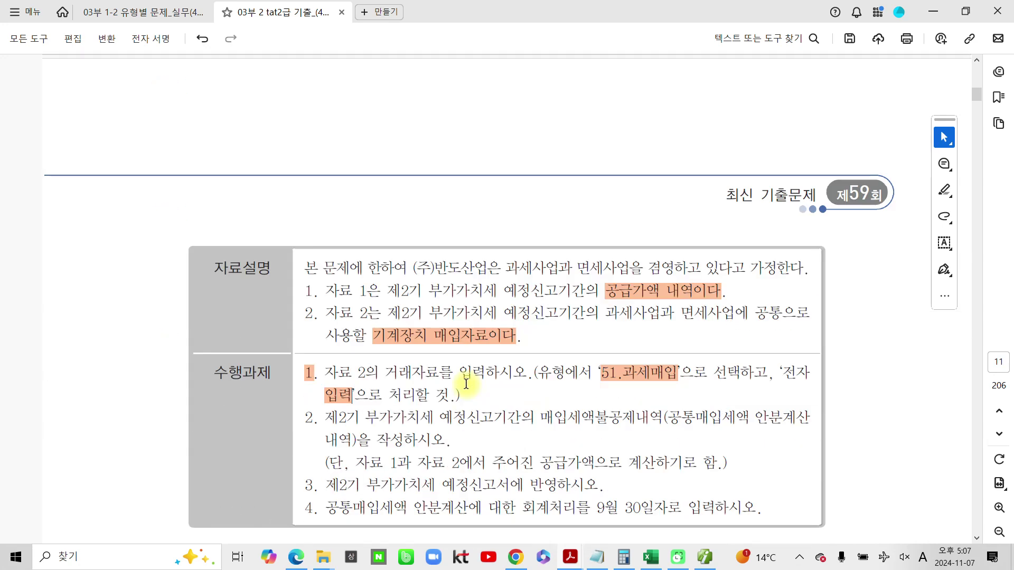
pyautogui.doubleClick(310, 316)
pyautogui.click(345, 342)
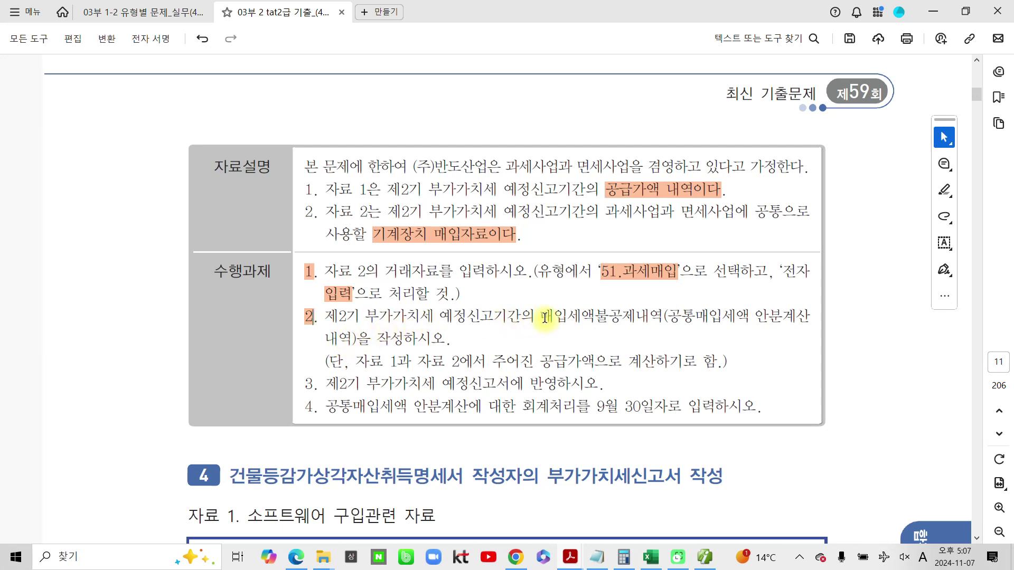
# Highlight 매입세액불공제내역, 안분계산 and 공급가액으로 계산하기로 in the second 수행과제
pyautogui.moveTo(540, 317); pyautogui.dragTo(669, 317)
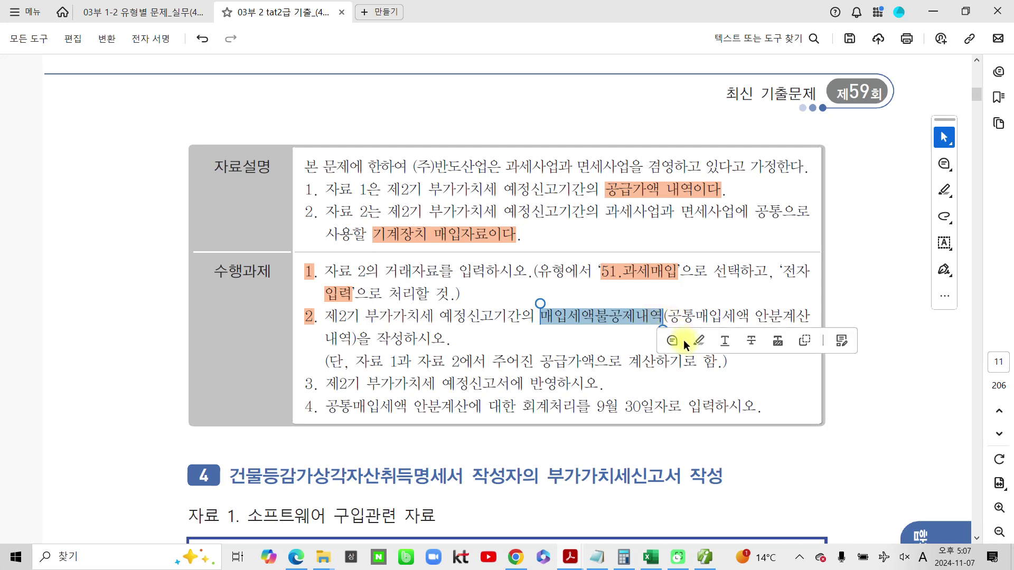
pyautogui.click(696, 341)
pyautogui.moveTo(756, 316); pyautogui.dragTo(814, 317)
pyautogui.click(813, 341)
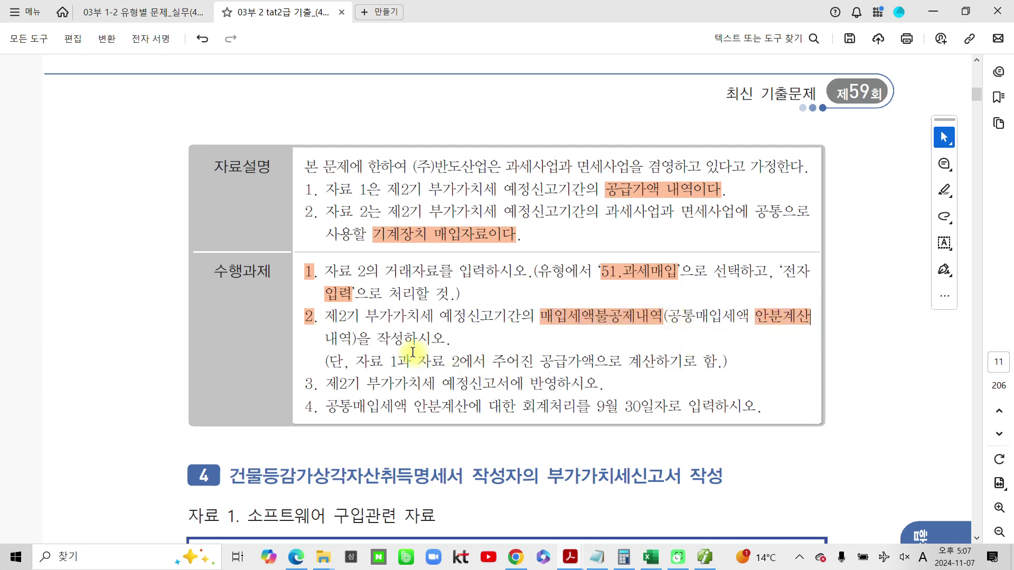
pyautogui.moveTo(376, 338); pyautogui.dragTo(449, 339)
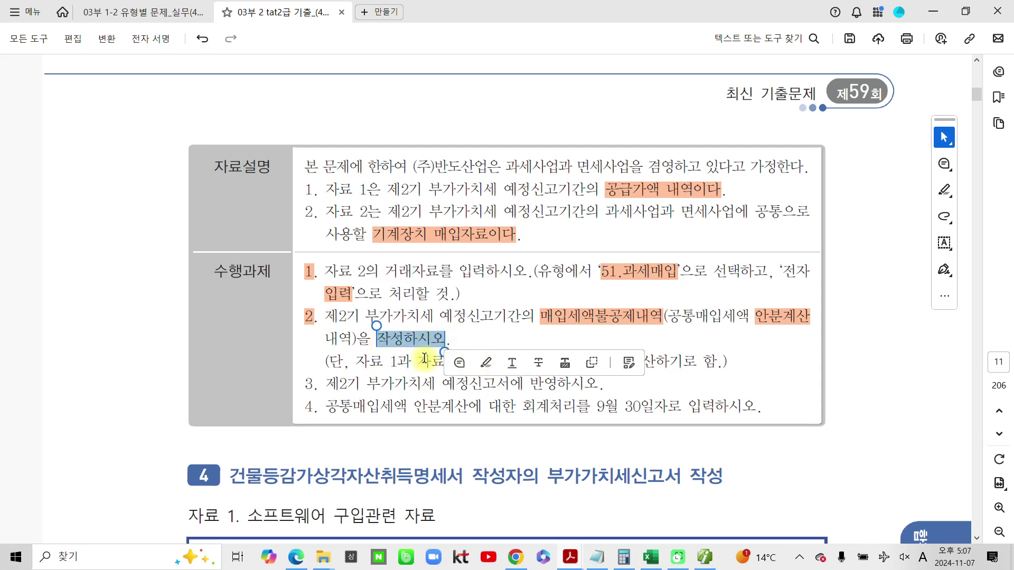
pyautogui.click(425, 359)
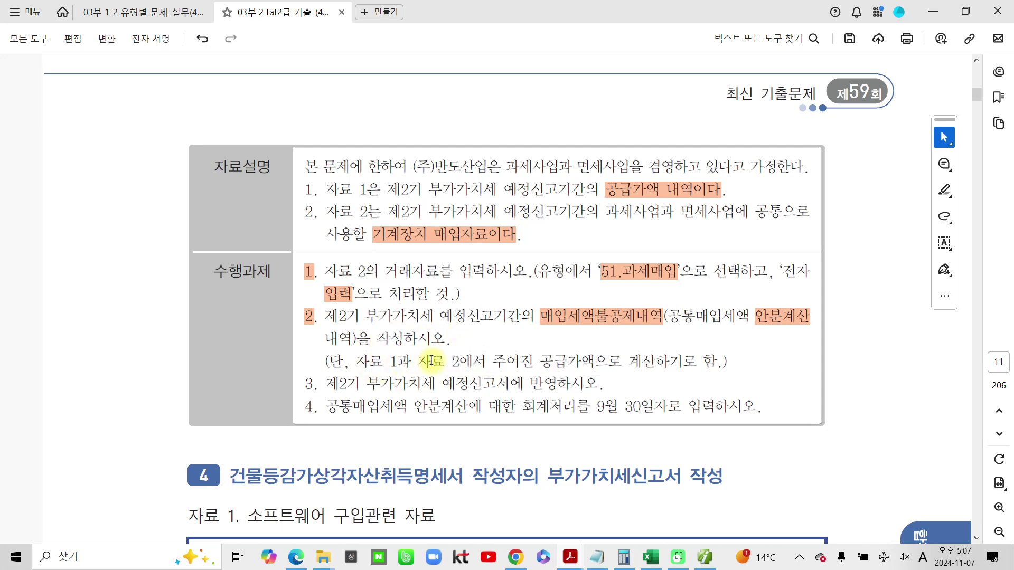
pyautogui.moveTo(543, 364); pyautogui.dragTo(692, 370)
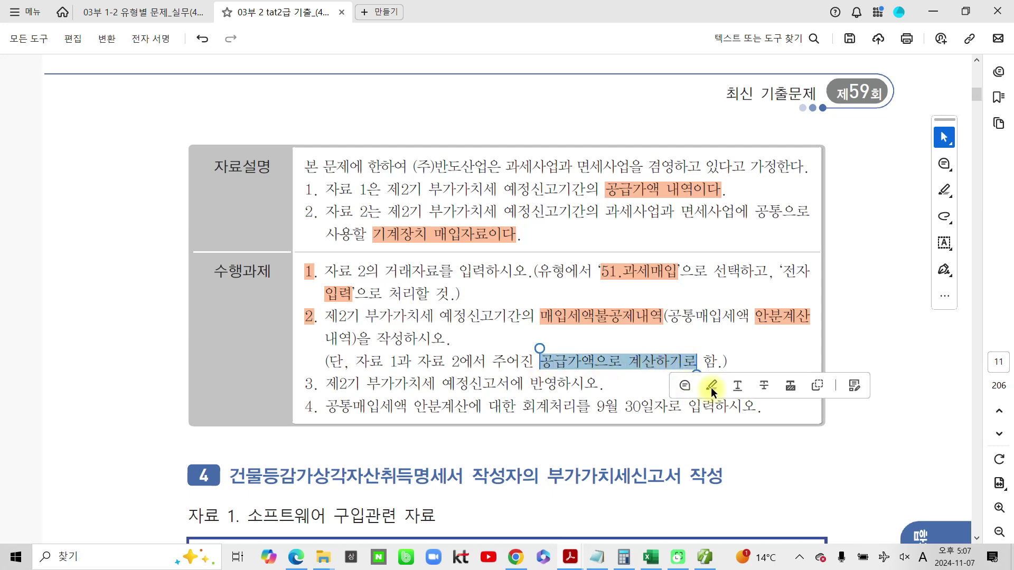
pyautogui.click(710, 388)
# Review the 과세분 and 면세분 amounts in 자료 1 and the 공급가액 and 세액 on the 자료 2 invoice
pyautogui.scroll(2, 539, 391)
pyautogui.scroll(10, 539, 391)
pyautogui.scroll(10, 383, 411)
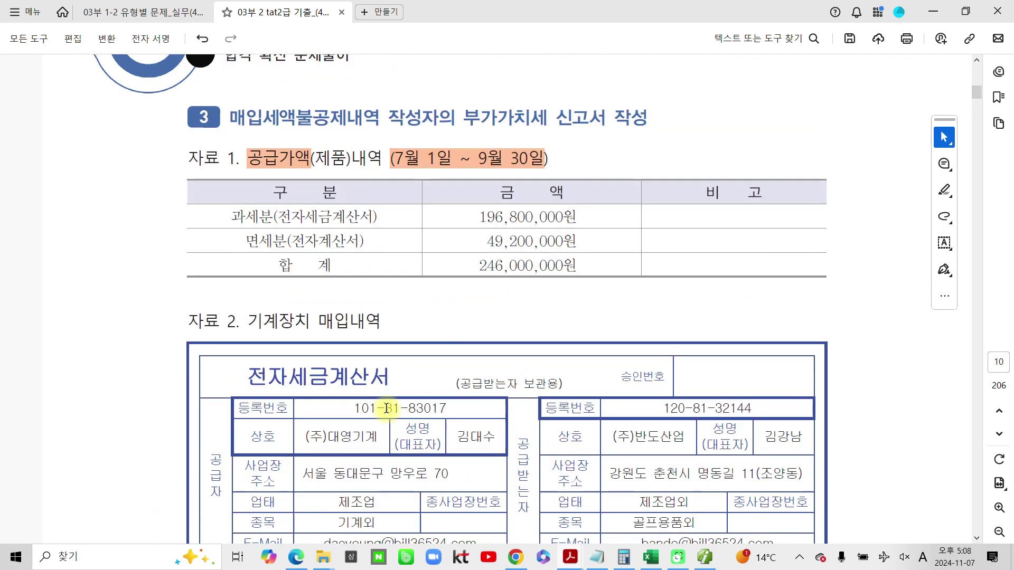
pyautogui.moveTo(564, 281)
pyautogui.mouseDown()
pyautogui.moveTo(439, 248)
pyautogui.moveTo(529, 306)
pyautogui.mouseUp()
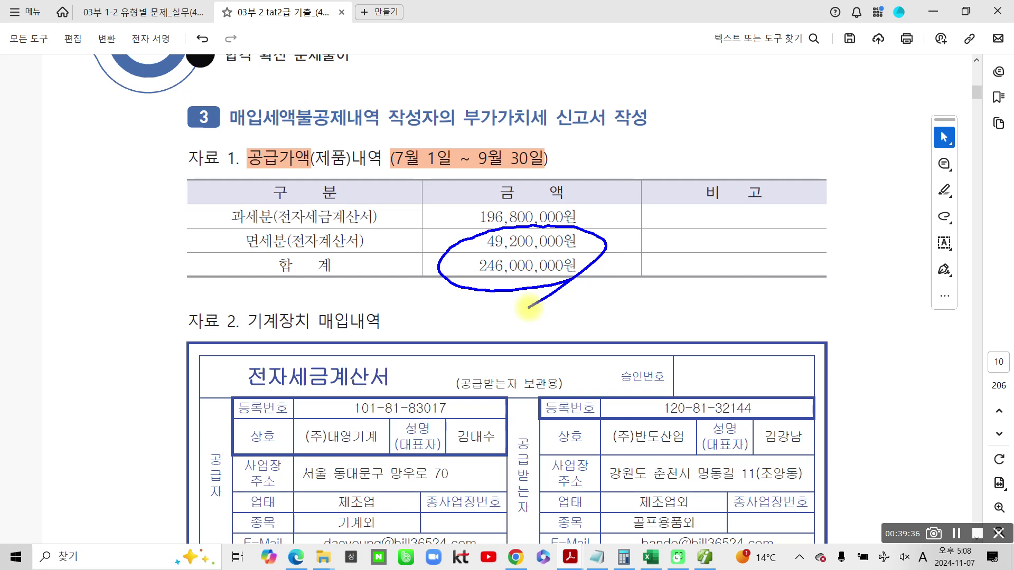
pyautogui.scroll(-5, 388, 417)
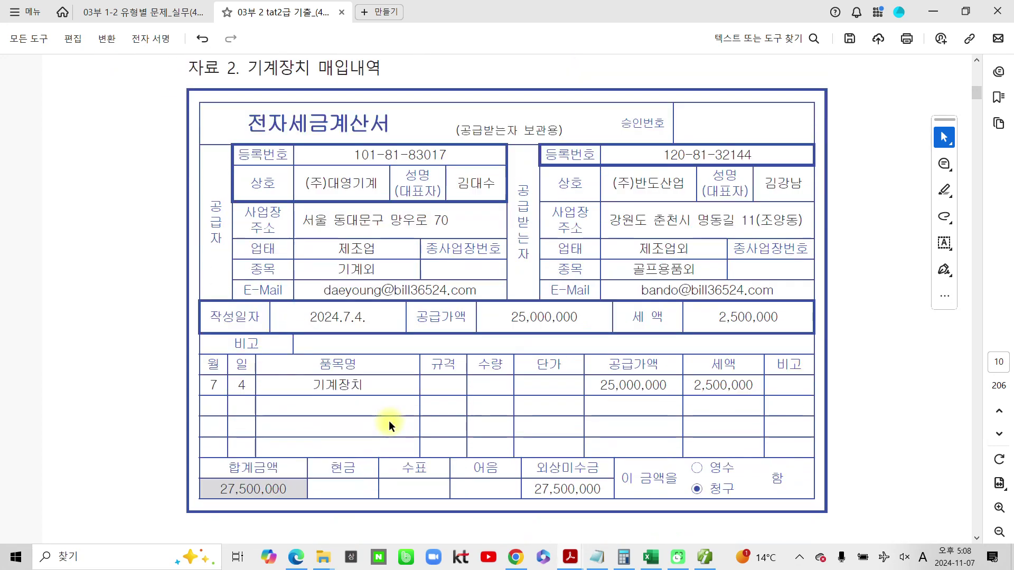
pyautogui.moveTo(753, 405)
pyautogui.mouseDown()
pyautogui.moveTo(628, 421)
pyautogui.moveTo(712, 431)
pyautogui.mouseUp()
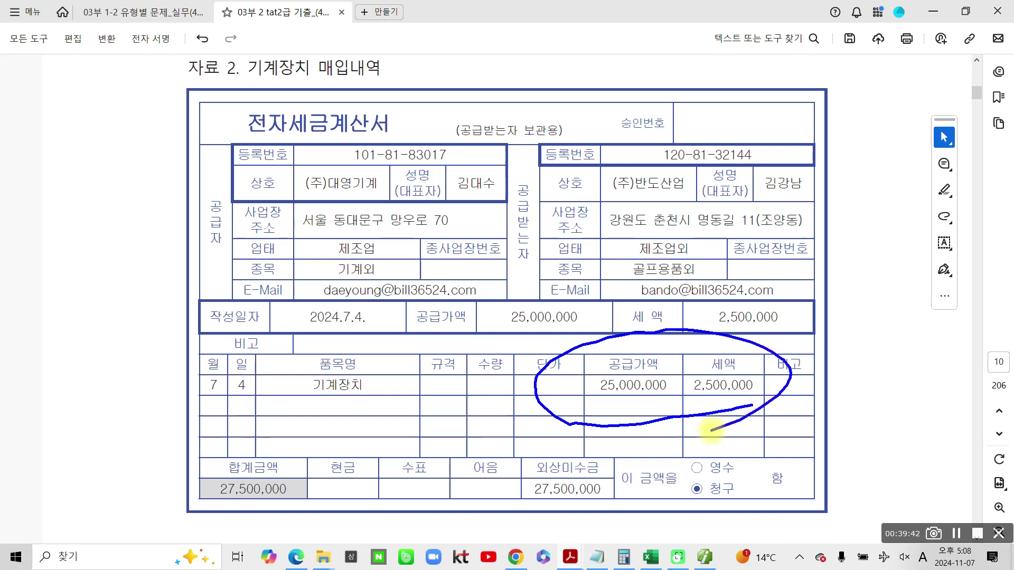
pyautogui.press('Escape')
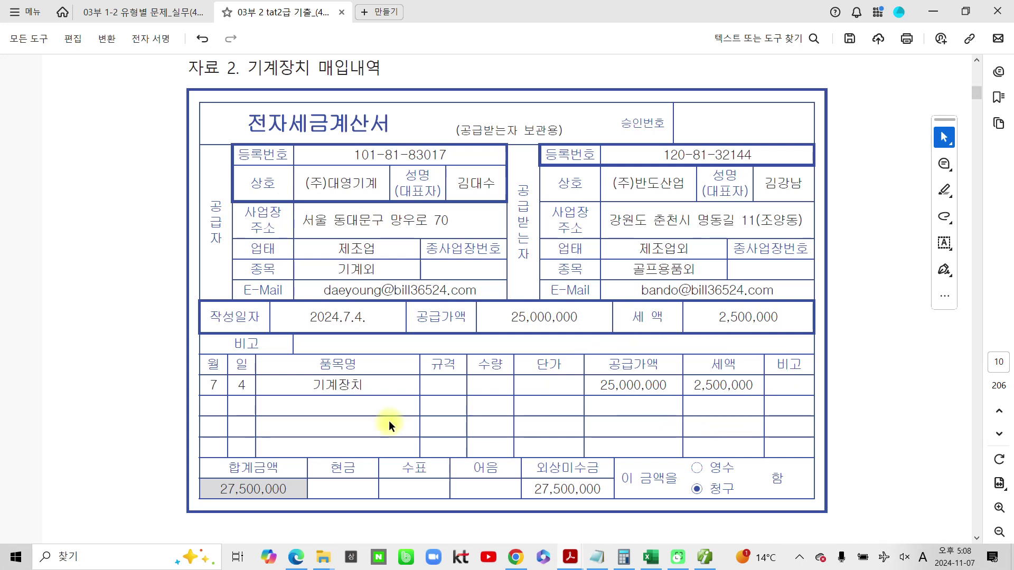
# Switch to the Smart A accounting program and open the 매입세액불공제내역 form
pyautogui.click(707, 557)
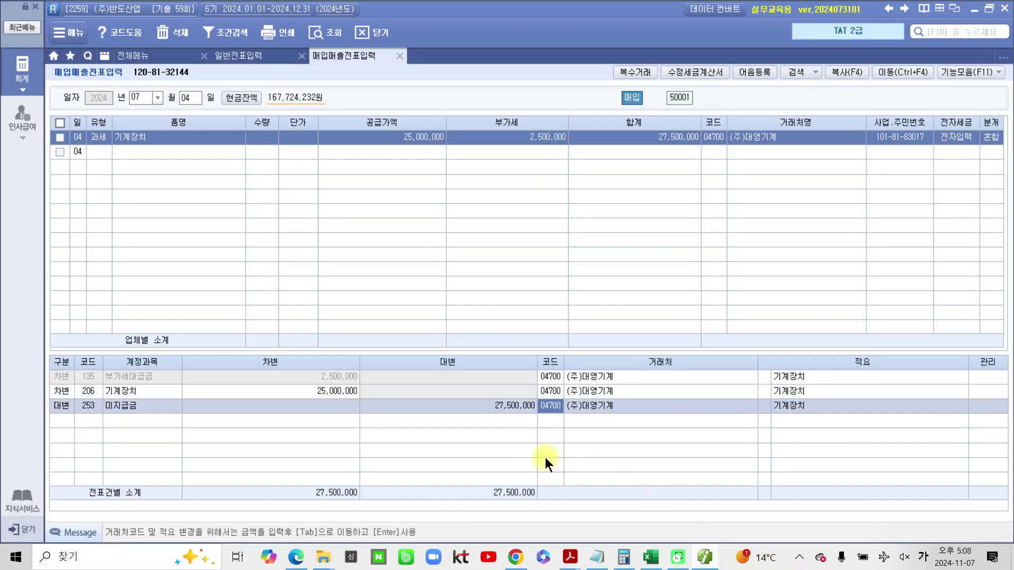
pyautogui.click(22, 68)
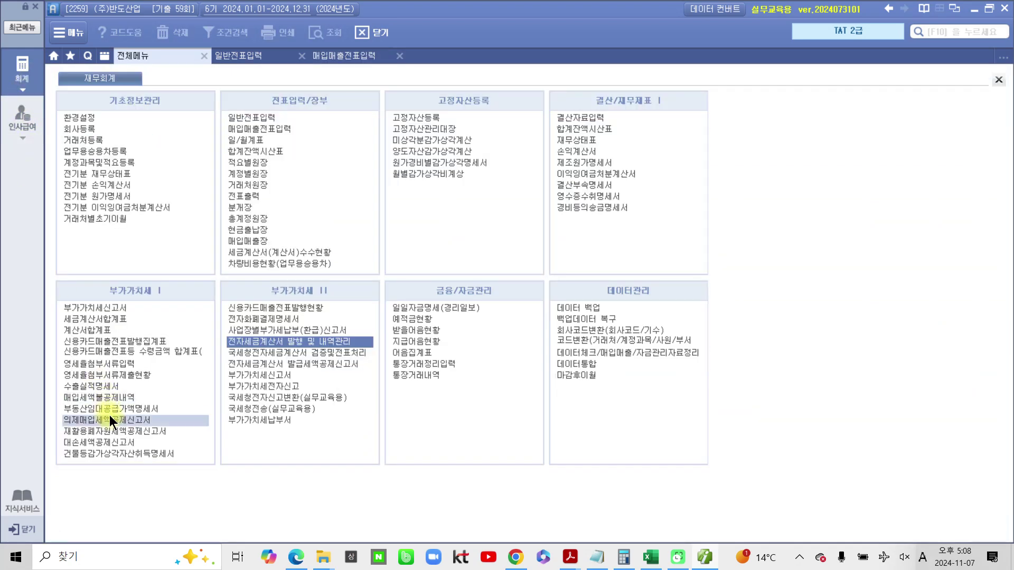
pyautogui.hotkey('ctrl', '2')
pyautogui.moveTo(51, 389)
pyautogui.mouseDown()
pyautogui.moveTo(66, 402)
pyautogui.moveTo(218, 405)
pyautogui.mouseUp()
pyautogui.moveTo(155, 401); pyautogui.dragTo(192, 385)
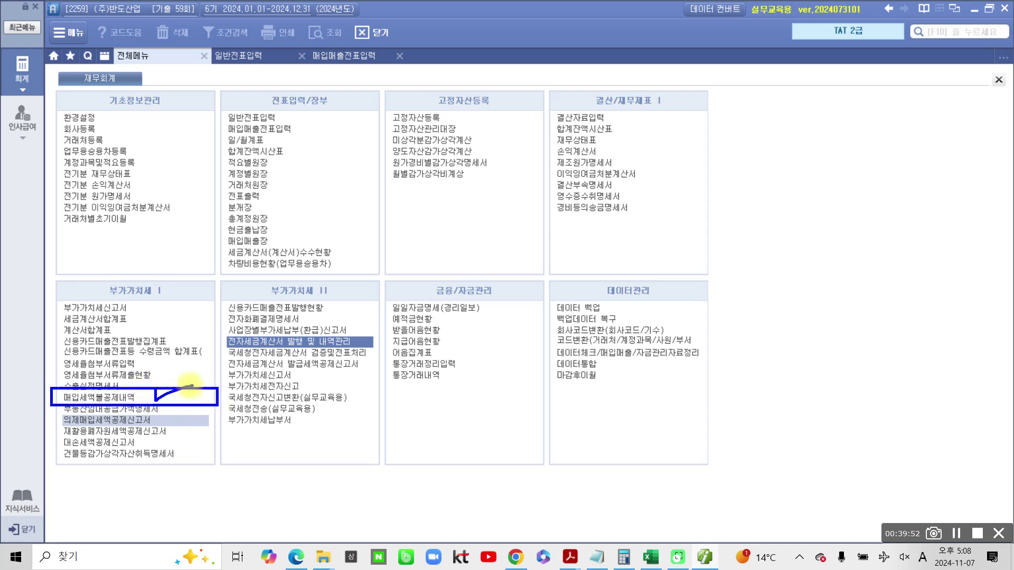
pyautogui.press('Escape')
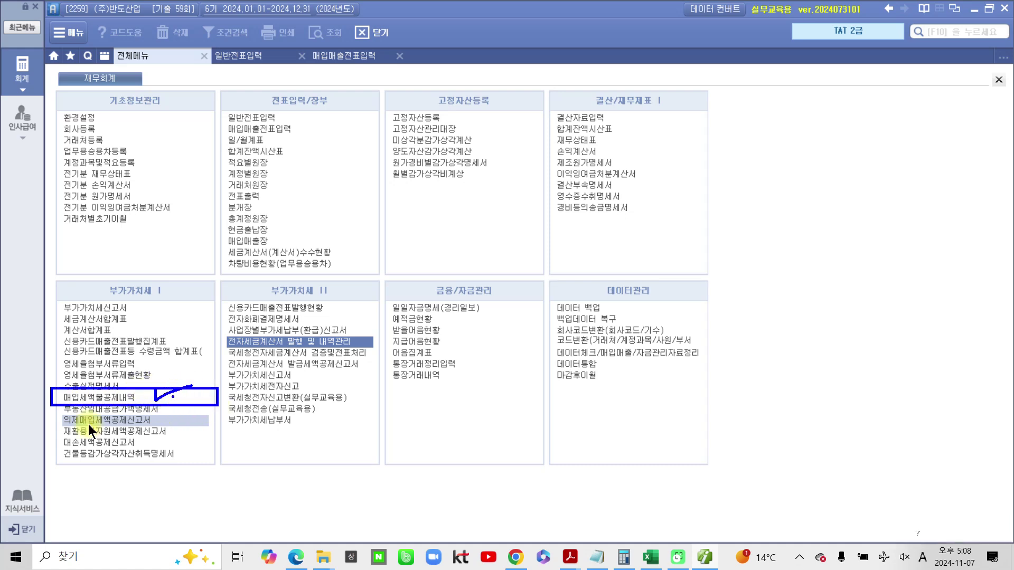
pyautogui.click(90, 397)
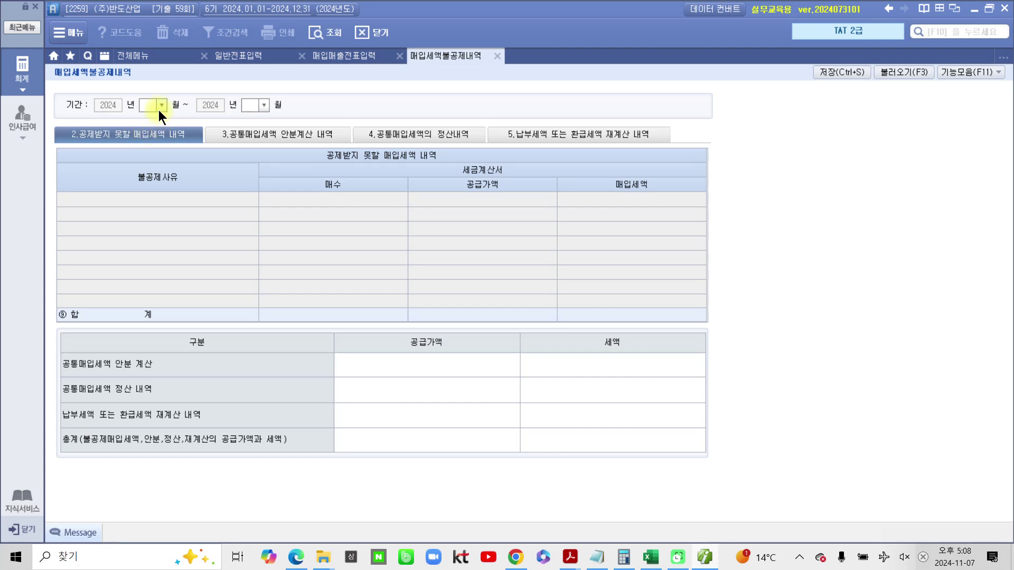
# Load the 매입세액불공제내역 for the period from 07월 to 09월 2024
pyautogui.press('Return')
pyautogui.write('9')
pyautogui.press('Return')
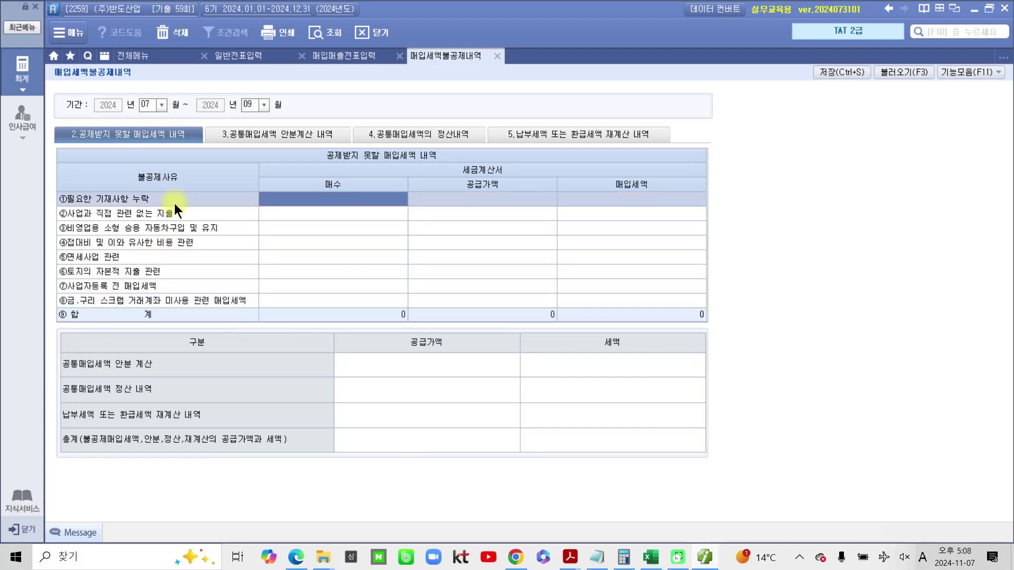
pyautogui.moveTo(52, 344)
pyautogui.mouseDown()
pyautogui.moveTo(645, 398)
pyautogui.moveTo(798, 396)
pyautogui.mouseUp()
pyautogui.moveTo(625, 344); pyautogui.dragTo(591, 333)
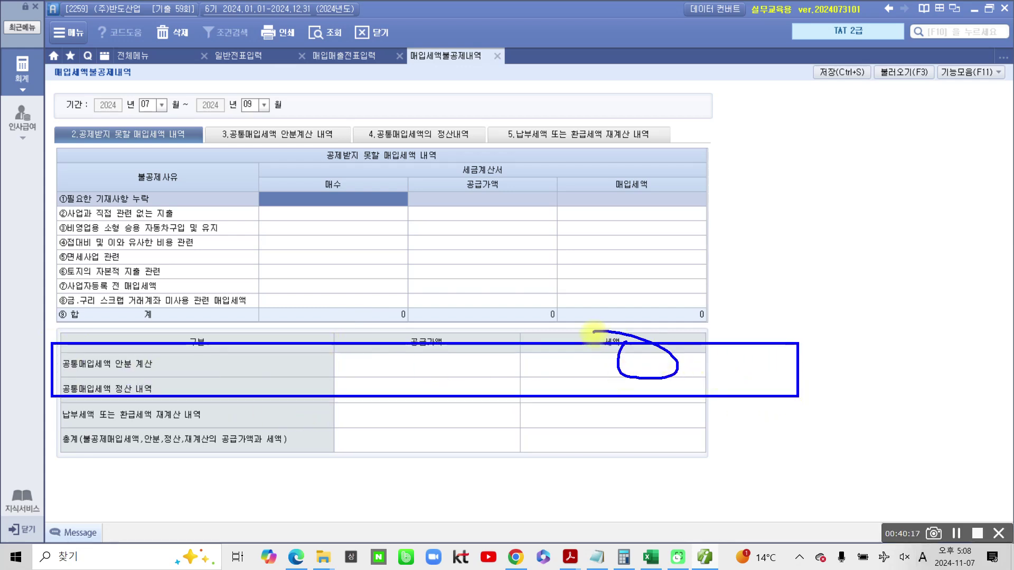
pyautogui.press('Escape')
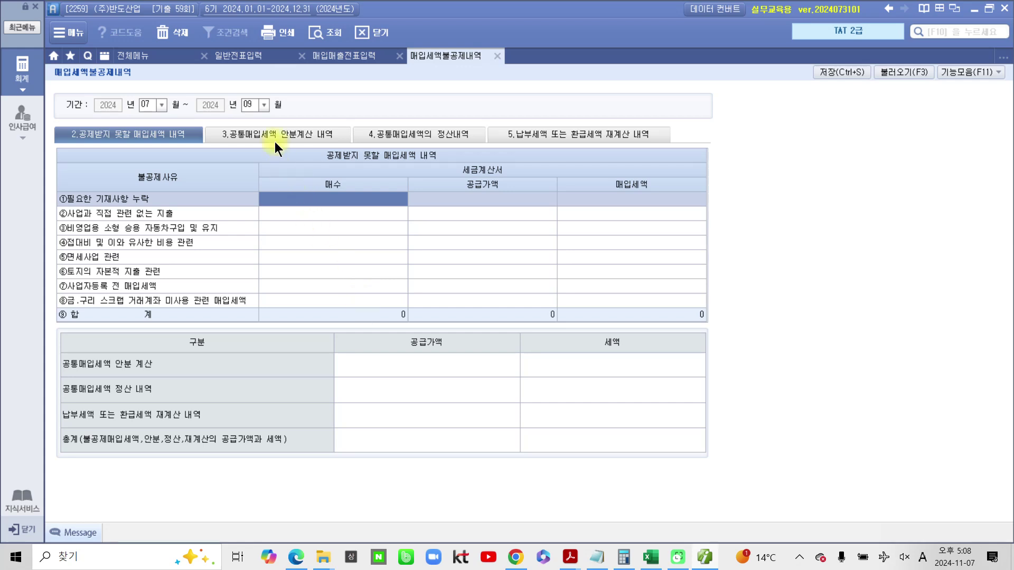
pyautogui.moveTo(213, 118)
pyautogui.mouseDown()
pyautogui.moveTo(364, 147)
pyautogui.moveTo(381, 117)
pyautogui.mouseUp()
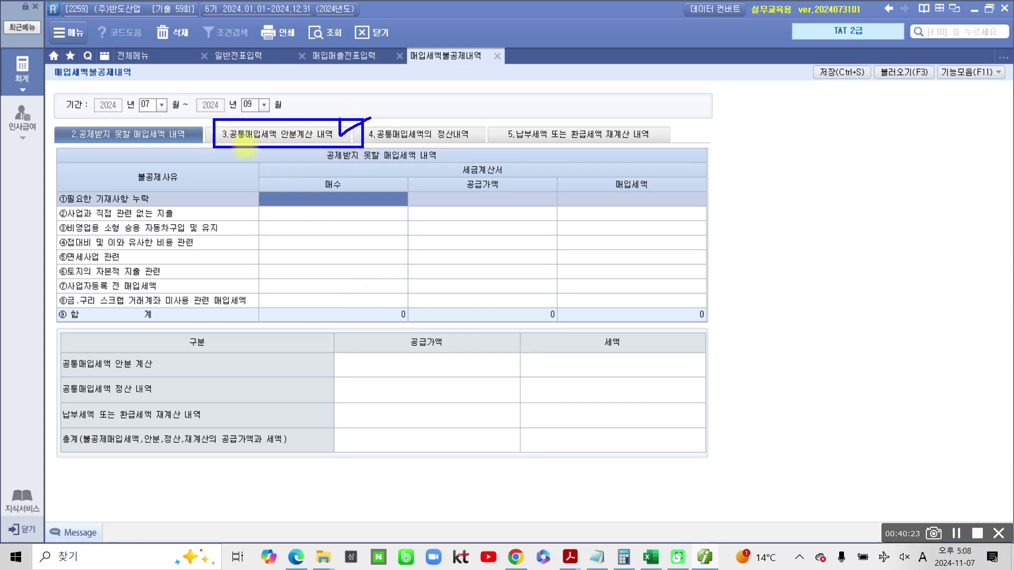
# Open the 공통매입세액 안분계산 내역 and load it with calculation formula 1, 면세공급가액 over 총공급가액
pyautogui.press('Escape')
pyautogui.click(303, 135)
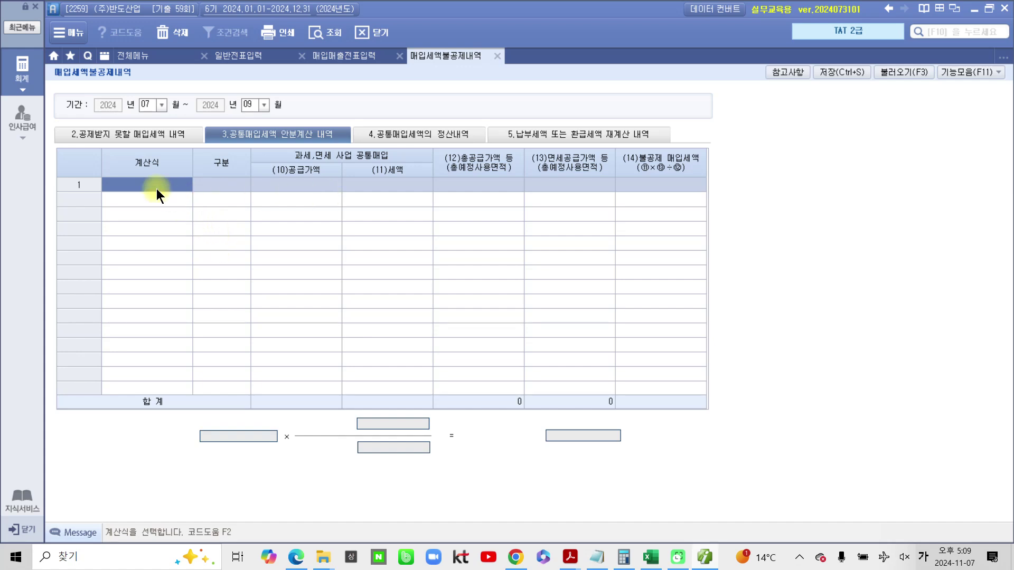
pyautogui.press('F2')
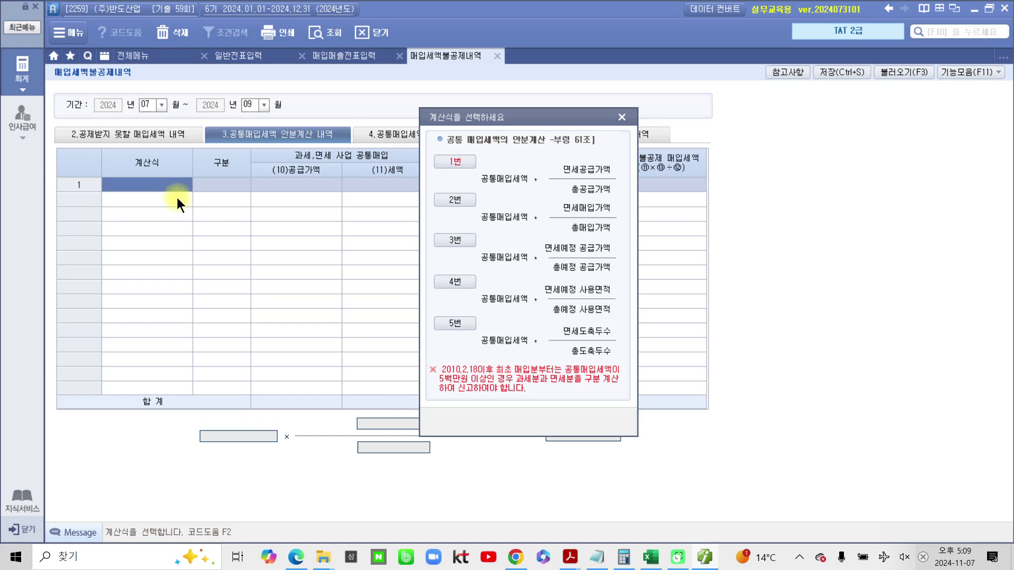
pyautogui.moveTo(476, 151)
pyautogui.mouseDown()
pyautogui.moveTo(660, 209)
pyautogui.moveTo(656, 201)
pyautogui.mouseUp()
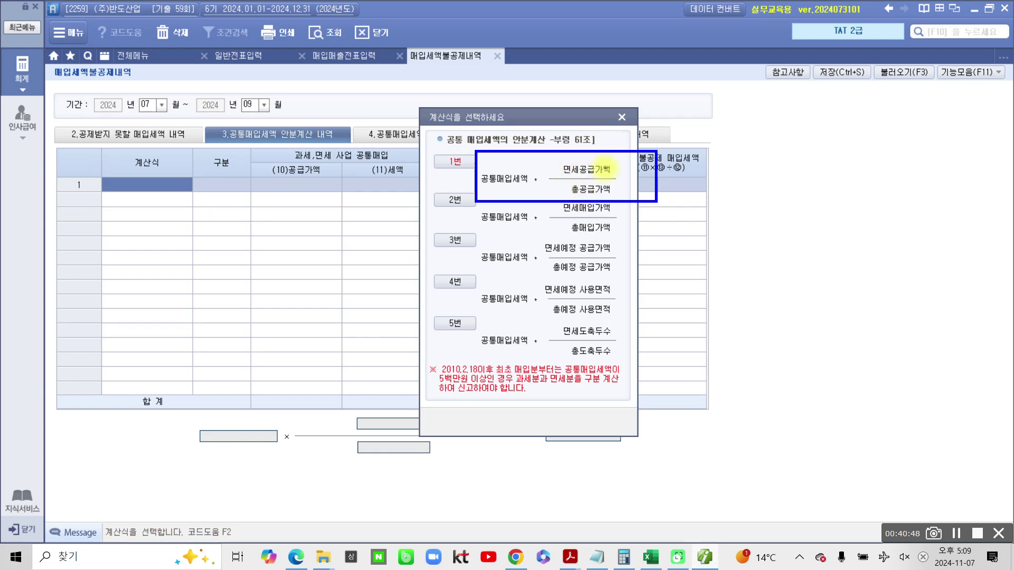
pyautogui.moveTo(475, 187); pyautogui.dragTo(538, 188)
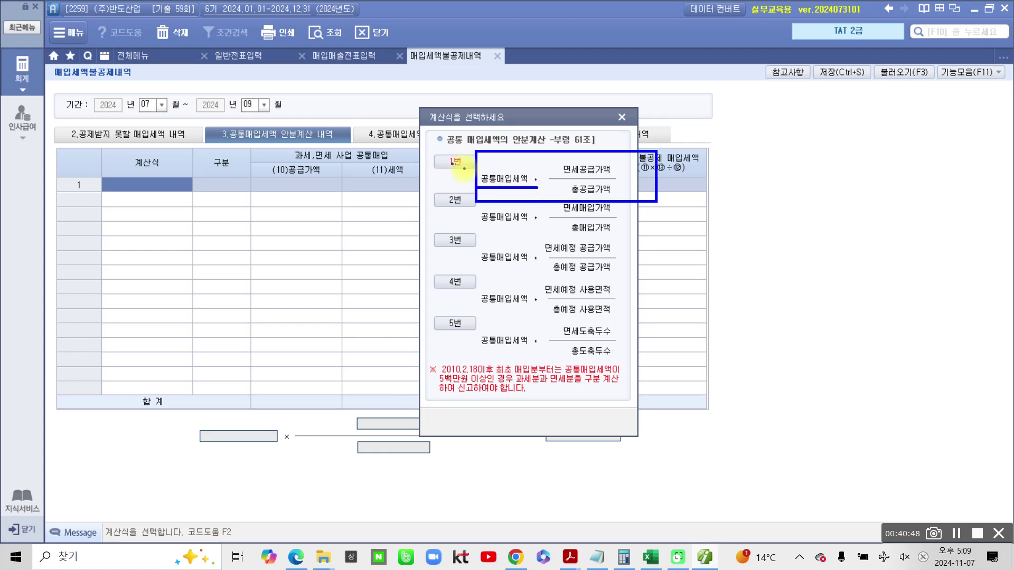
pyautogui.click(455, 163)
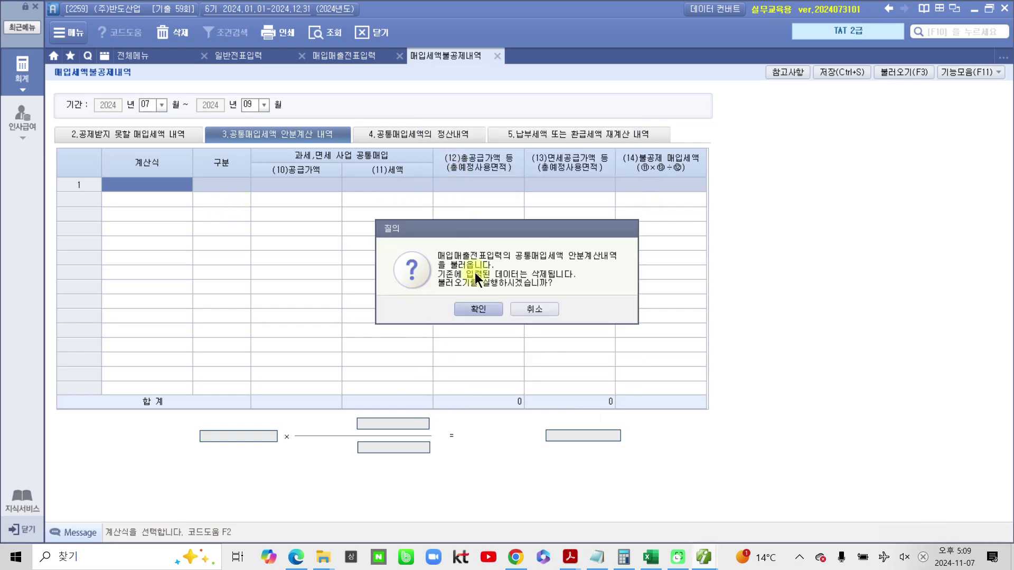
pyautogui.click(482, 308)
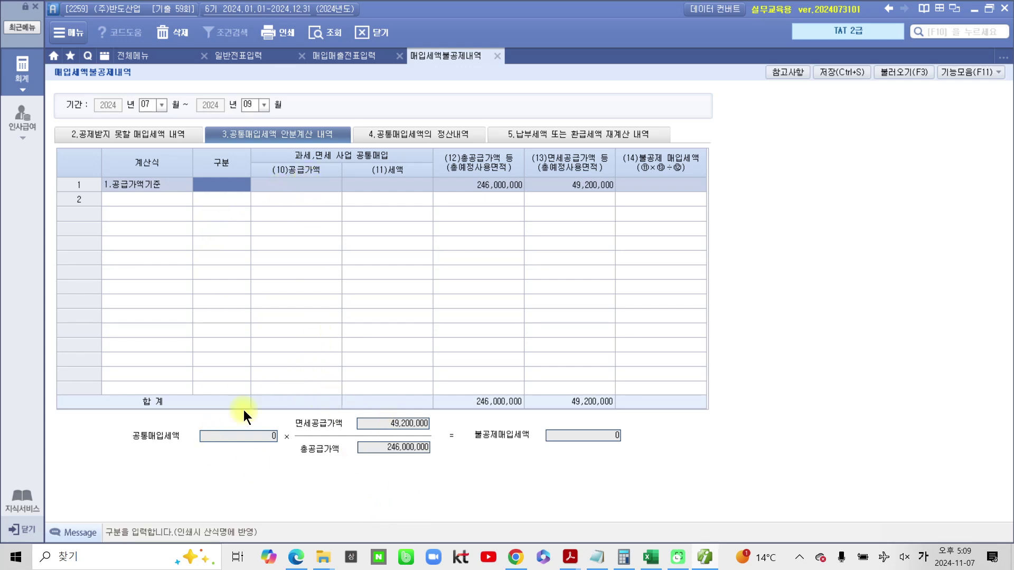
# Enter 25,000,000 as the 과세,면세 사업 공통매입 공급가액 in the 1.공급가액기준 row
pyautogui.moveTo(295, 421)
pyautogui.mouseDown()
pyautogui.moveTo(436, 470)
pyautogui.moveTo(472, 465)
pyautogui.mouseUp()
pyautogui.press('Escape')
pyautogui.click(286, 185)
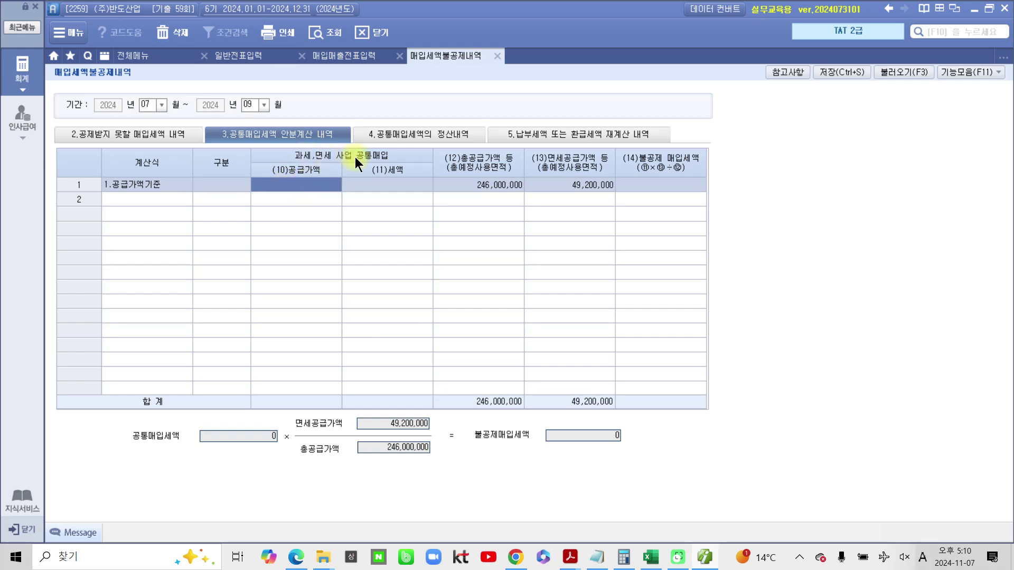
pyautogui.click(307, 183)
pyautogui.write('25,000,000')
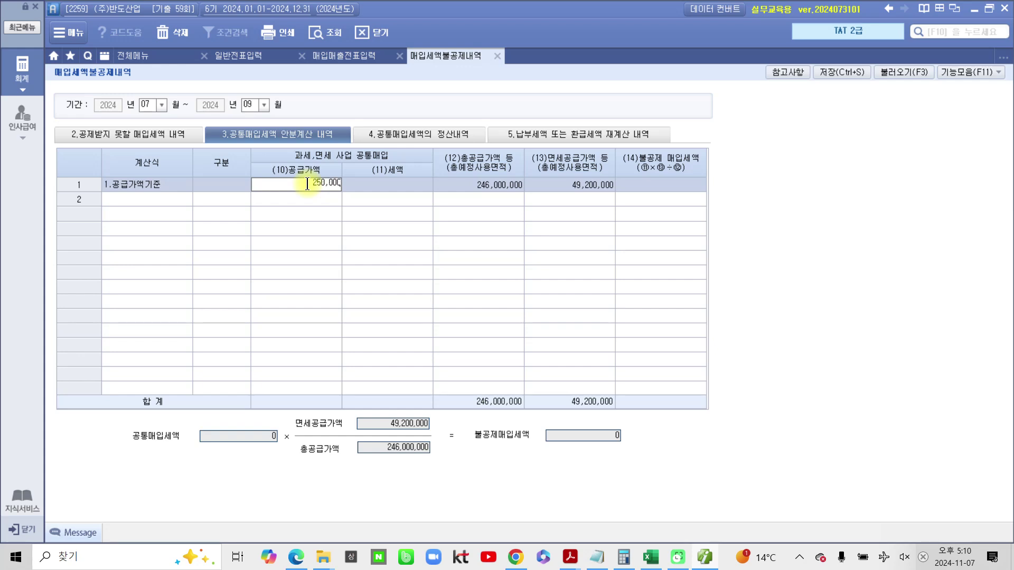
pyautogui.press('Return')
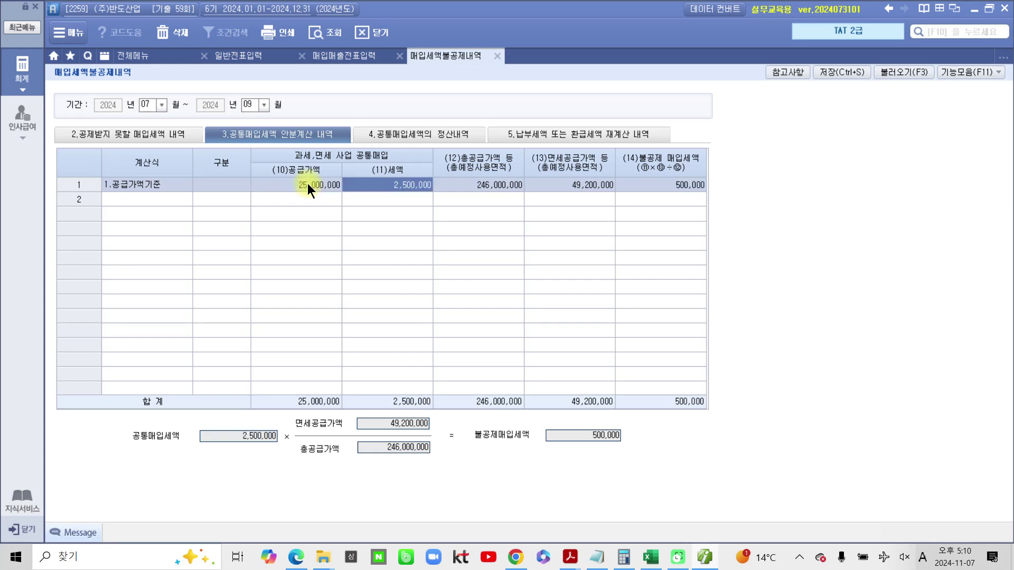
# Review the 세액, 총공급가액 and 면세공급가액 figures in the 공급가액기준 row
pyautogui.moveTo(417, 169)
pyautogui.mouseDown()
pyautogui.moveTo(437, 186)
pyautogui.moveTo(427, 227)
pyautogui.mouseUp()
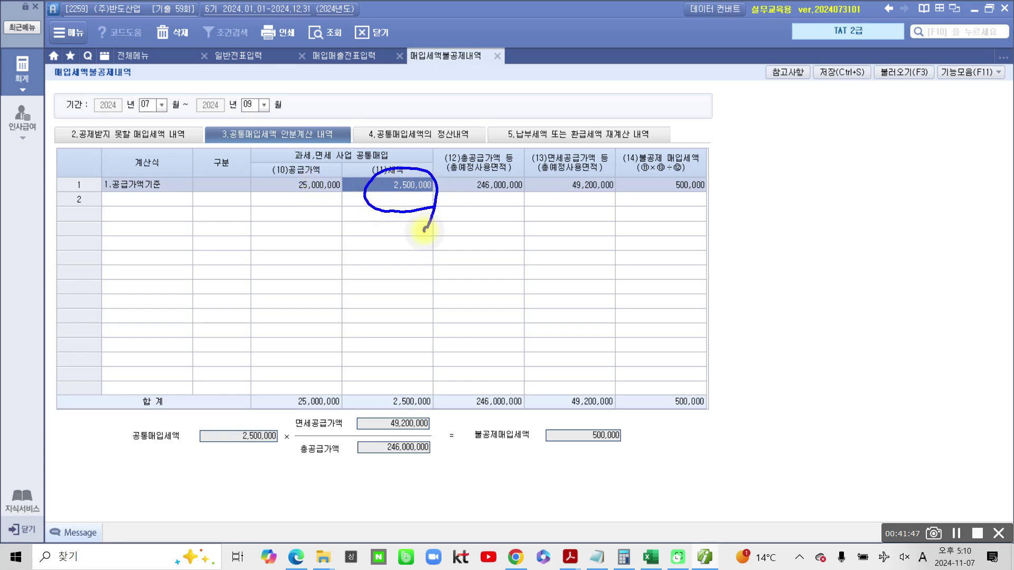
pyautogui.moveTo(501, 154)
pyautogui.mouseDown()
pyautogui.moveTo(443, 156)
pyautogui.moveTo(493, 169)
pyautogui.mouseUp()
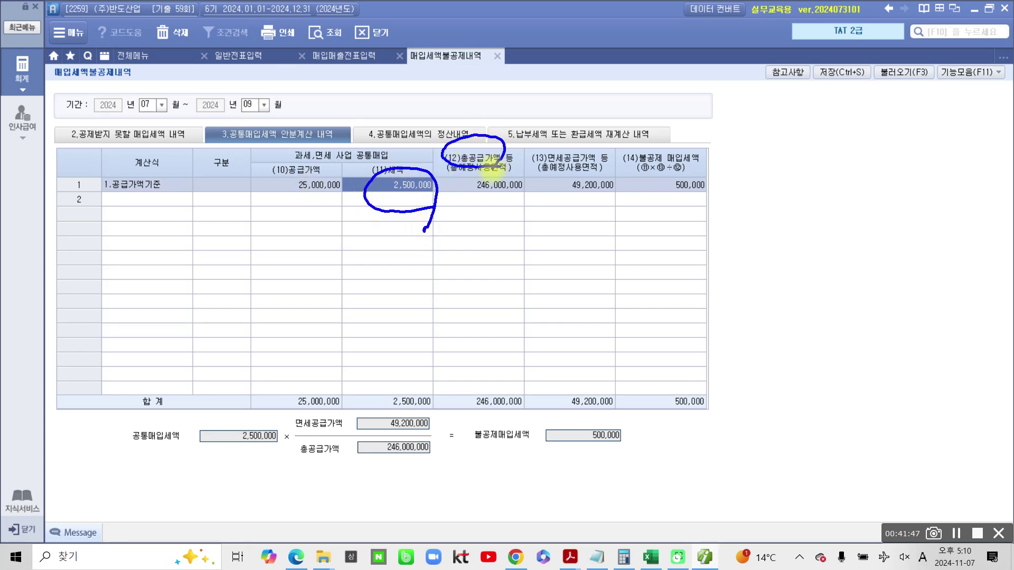
pyautogui.moveTo(594, 158)
pyautogui.mouseDown()
pyautogui.moveTo(602, 143)
pyautogui.moveTo(594, 169)
pyautogui.mouseUp()
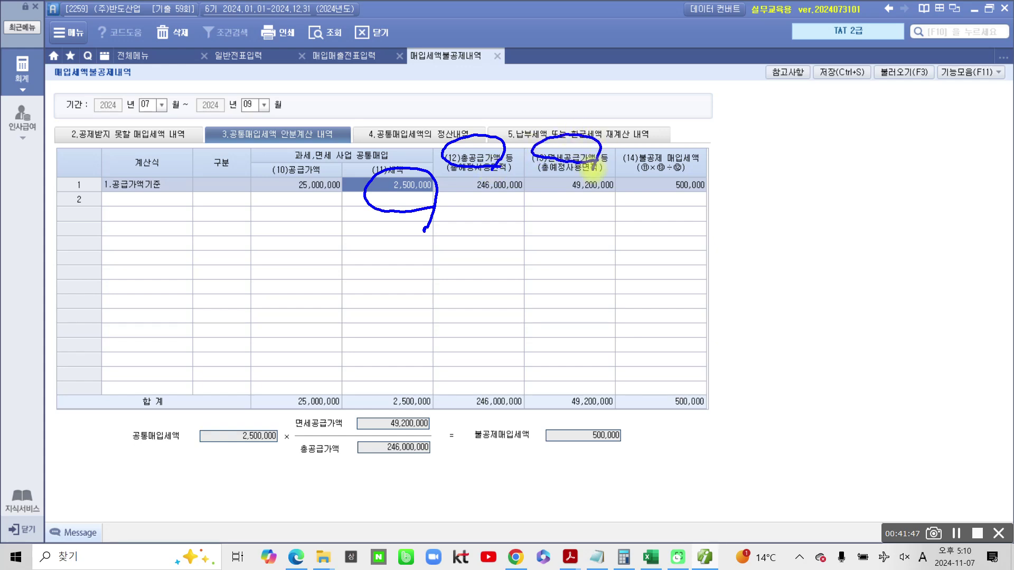
pyautogui.moveTo(466, 200); pyautogui.dragTo(511, 199)
pyautogui.moveTo(564, 200); pyautogui.dragTo(601, 199)
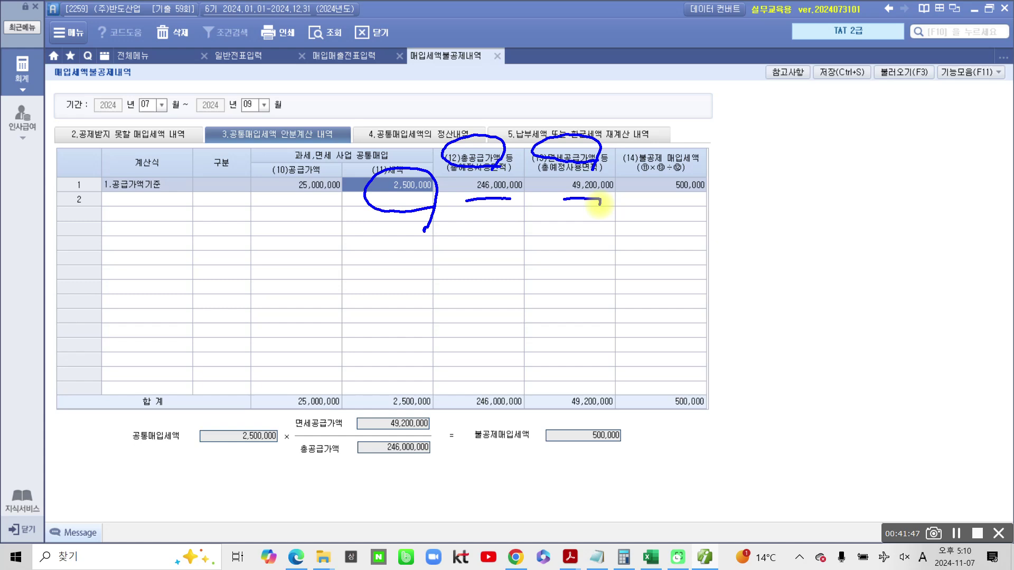
pyautogui.moveTo(489, 212)
pyautogui.mouseDown()
pyautogui.moveTo(525, 195)
pyautogui.moveTo(511, 208)
pyautogui.mouseUp()
pyautogui.moveTo(596, 212); pyautogui.dragTo(611, 248)
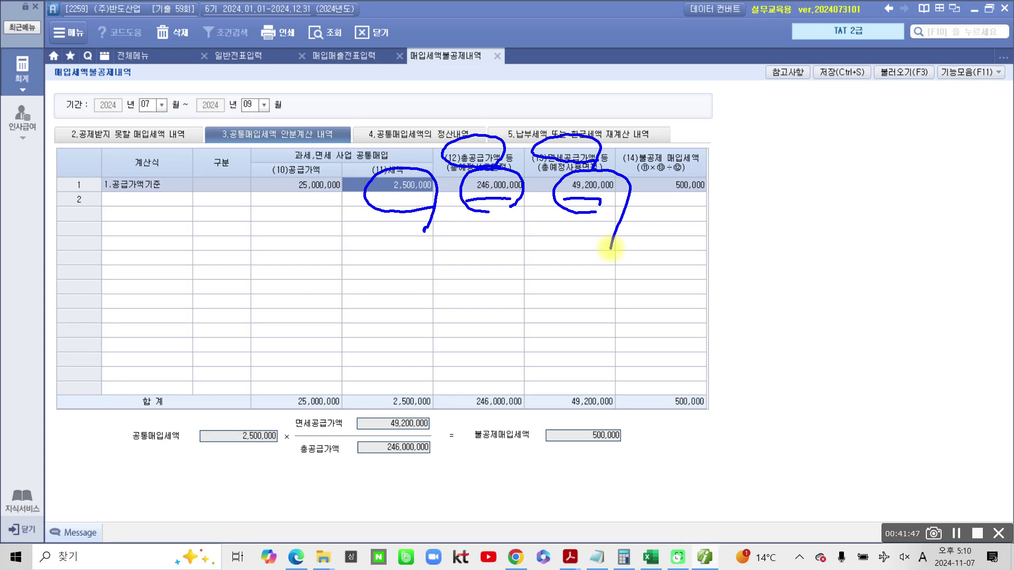
pyautogui.press('Escape')
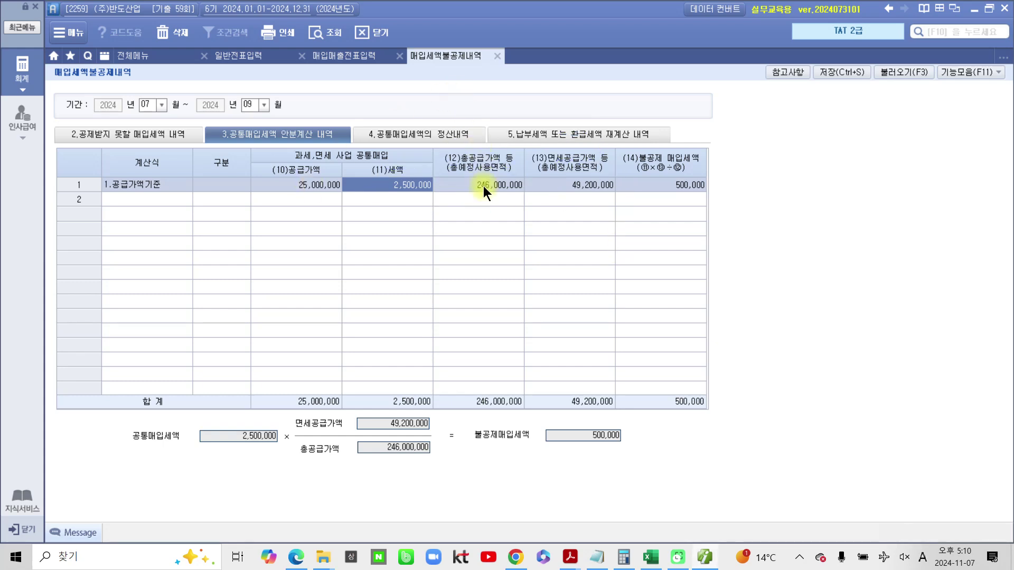
pyautogui.click(483, 187)
pyautogui.click(575, 184)
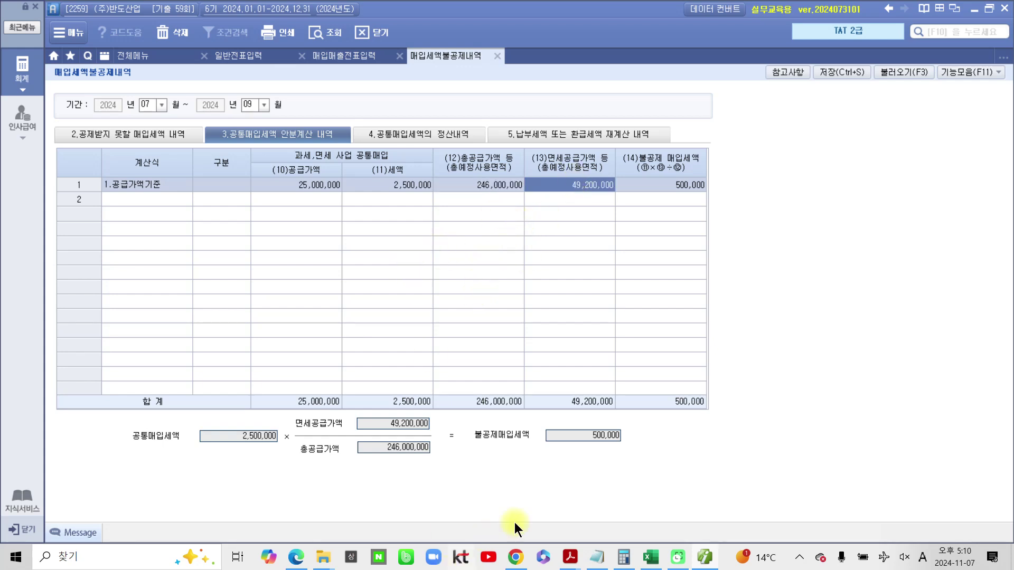
# Switch to the exam PDF, check the 면세분 and 합계 amounts in 자료 1, and return to Smart A
pyautogui.moveTo(570, 557)
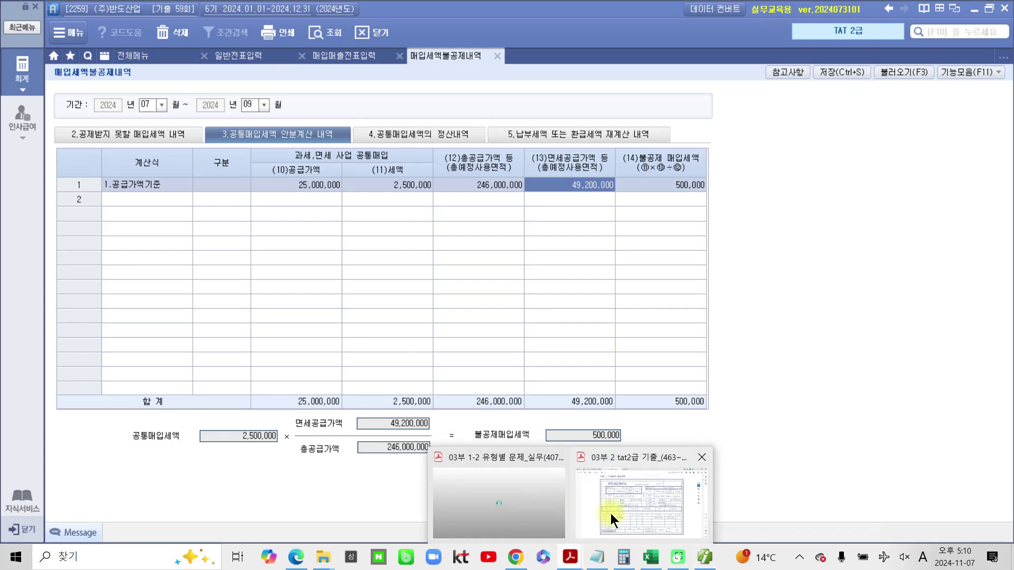
pyautogui.click(610, 514)
pyautogui.scroll(5, 577, 480)
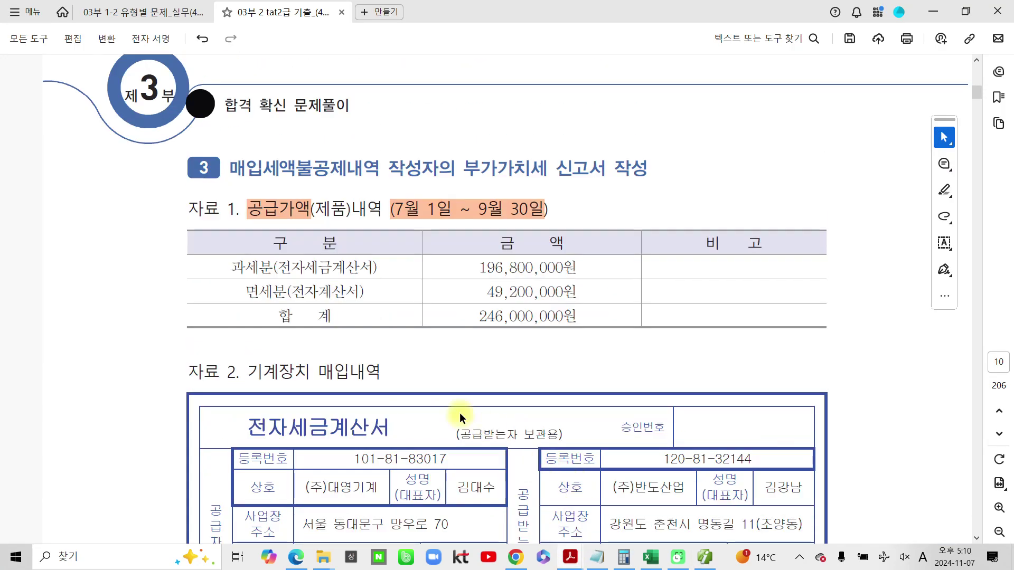
pyautogui.moveTo(200, 278); pyautogui.dragTo(241, 290)
pyautogui.moveTo(359, 311); pyautogui.dragTo(663, 331)
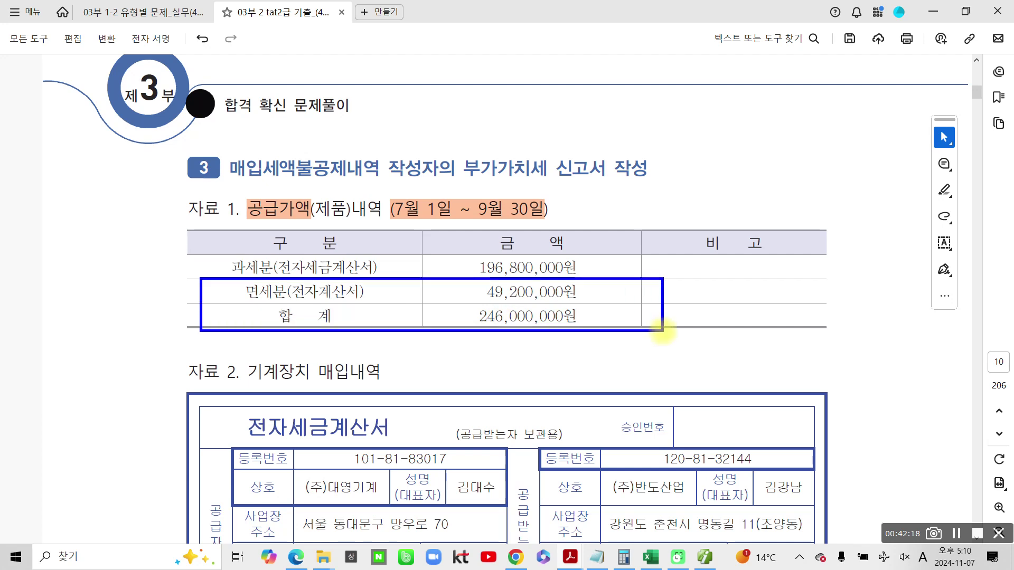
pyautogui.moveTo(589, 287); pyautogui.dragTo(610, 290)
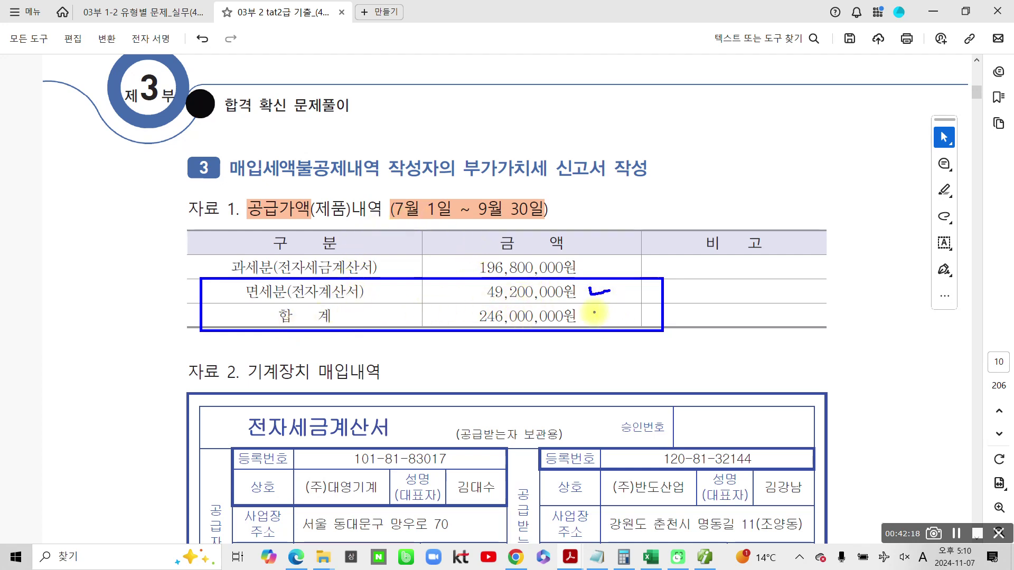
pyautogui.moveTo(590, 315); pyautogui.dragTo(607, 310)
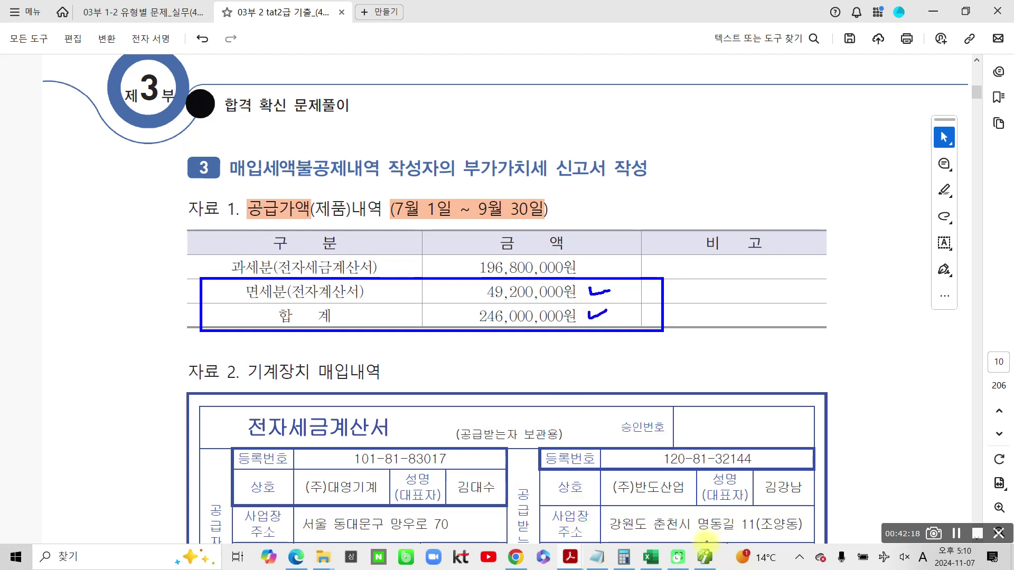
pyautogui.click(708, 557)
pyautogui.click(708, 557)
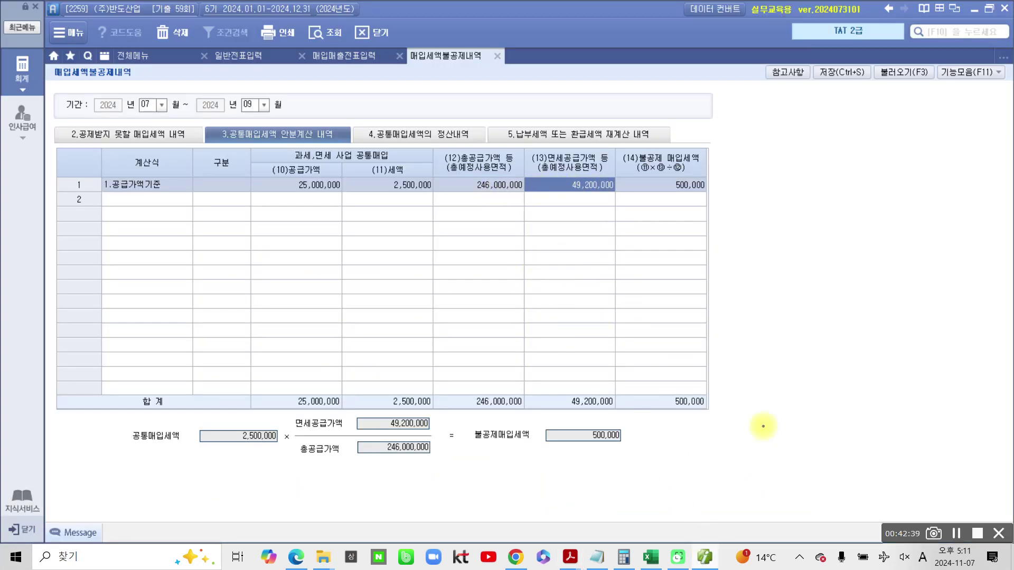
# Open the 공제받지 못할 매입세액 내역 and check the 공통매입세액 안분 계산 tax amount and its total
pyautogui.moveTo(615, 129)
pyautogui.mouseDown()
pyautogui.moveTo(754, 167)
pyautogui.moveTo(619, 126)
pyautogui.mouseUp()
pyautogui.moveTo(717, 211)
pyautogui.mouseDown()
pyautogui.moveTo(745, 285)
pyautogui.moveTo(737, 291)
pyautogui.mouseUp()
pyautogui.moveTo(79, 114)
pyautogui.mouseDown()
pyautogui.moveTo(55, 134)
pyautogui.moveTo(188, 118)
pyautogui.moveTo(20, 151)
pyautogui.mouseUp()
pyautogui.press('Escape')
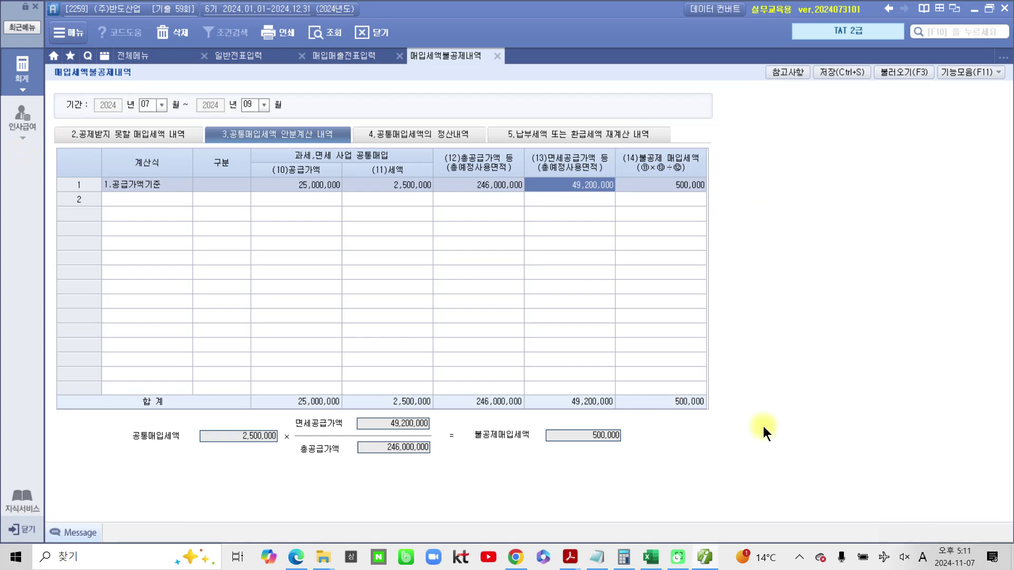
pyautogui.click(125, 135)
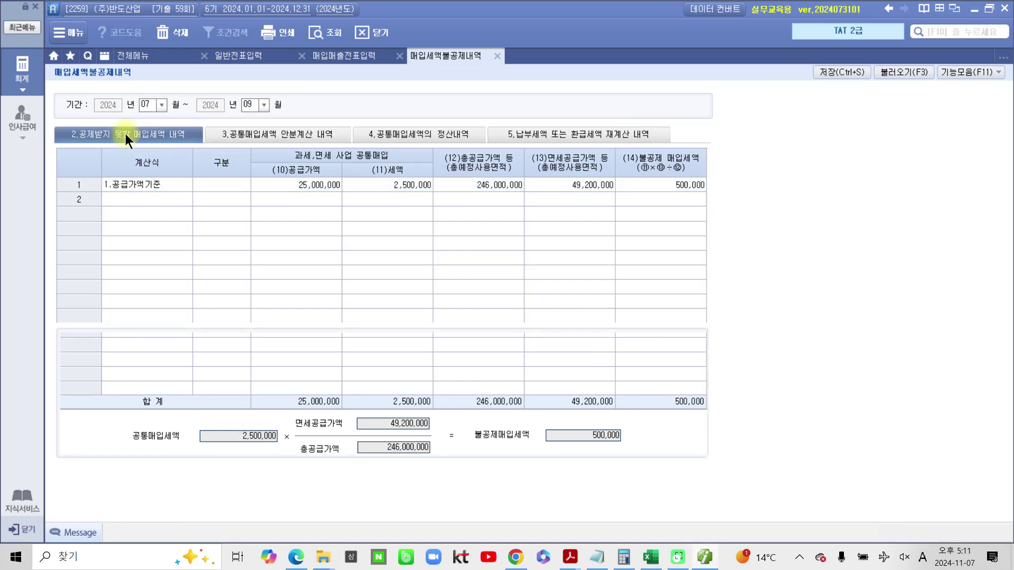
pyautogui.press('F8')
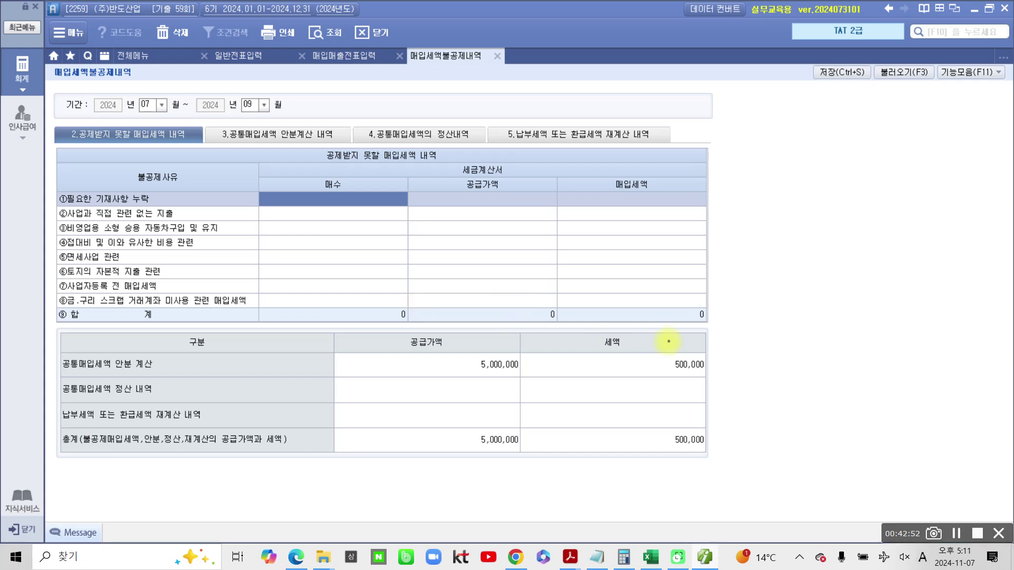
pyautogui.moveTo(655, 353); pyautogui.dragTo(730, 379)
pyautogui.moveTo(714, 426)
pyautogui.mouseDown()
pyautogui.moveTo(716, 446)
pyautogui.moveTo(770, 425)
pyautogui.mouseUp()
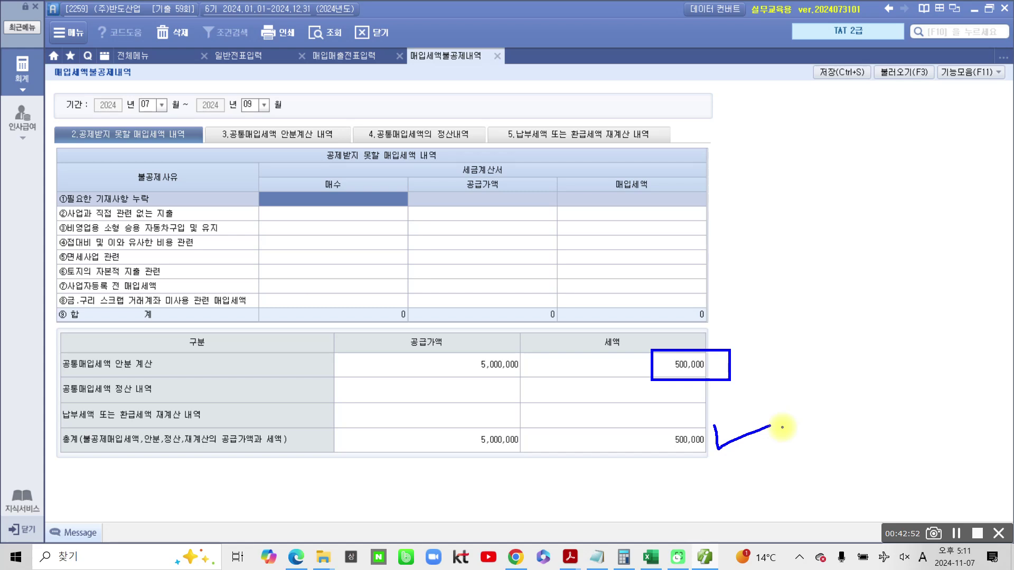
pyautogui.moveTo(643, 342)
pyautogui.mouseDown()
pyautogui.moveTo(648, 385)
pyautogui.moveTo(742, 372)
pyautogui.moveTo(628, 355)
pyautogui.mouseUp()
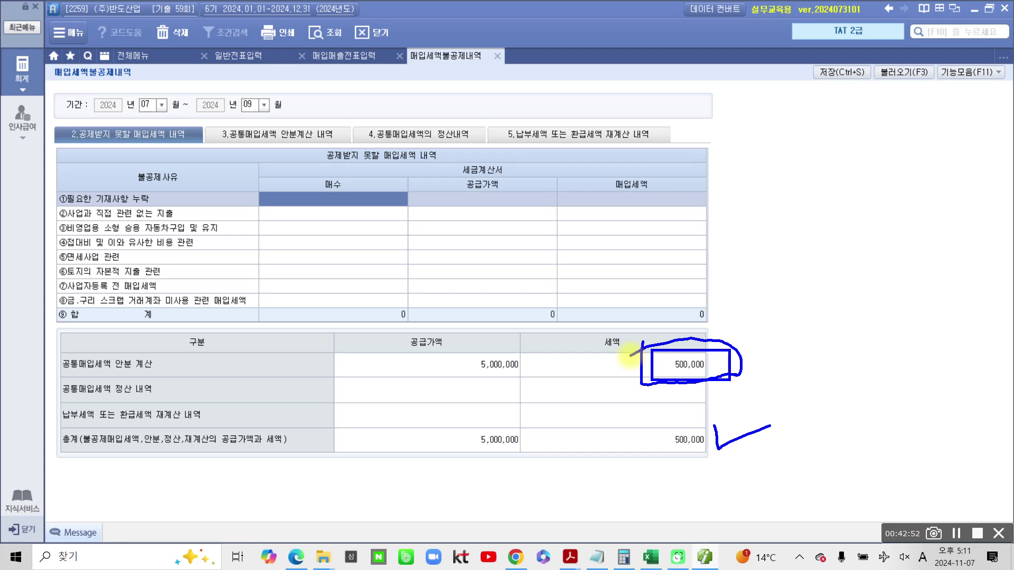
pyautogui.press('Escape')
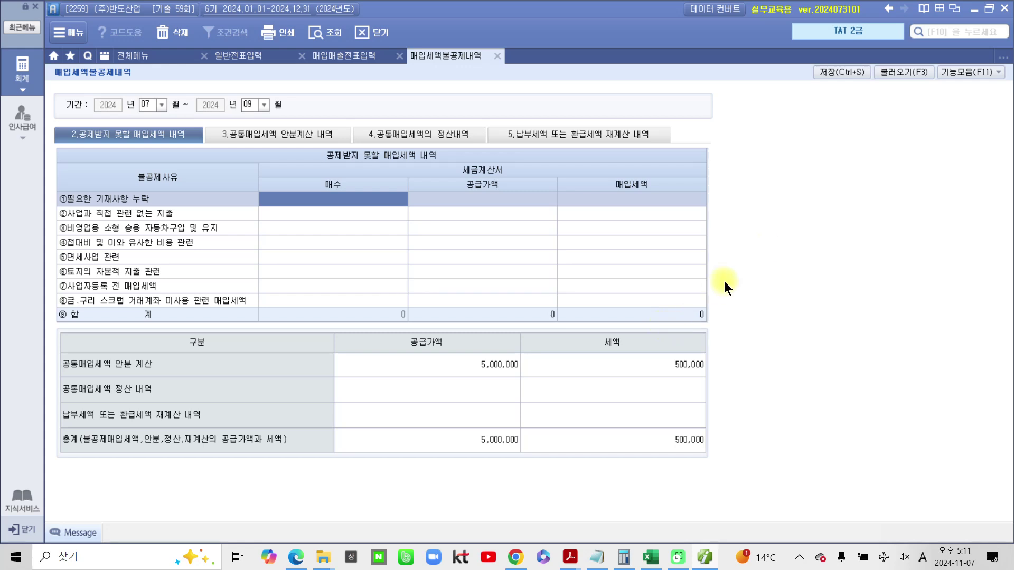
# Save the 매입세액불공제내역 data
pyautogui.moveTo(799, 57); pyautogui.dragTo(883, 96)
pyautogui.press('Escape')
pyautogui.click(845, 74)
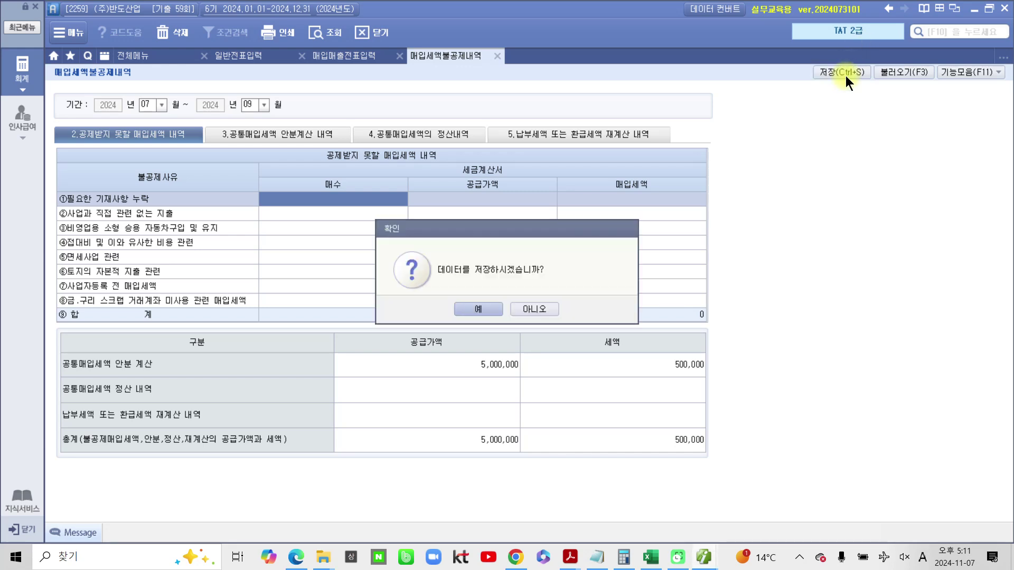
pyautogui.click(471, 308)
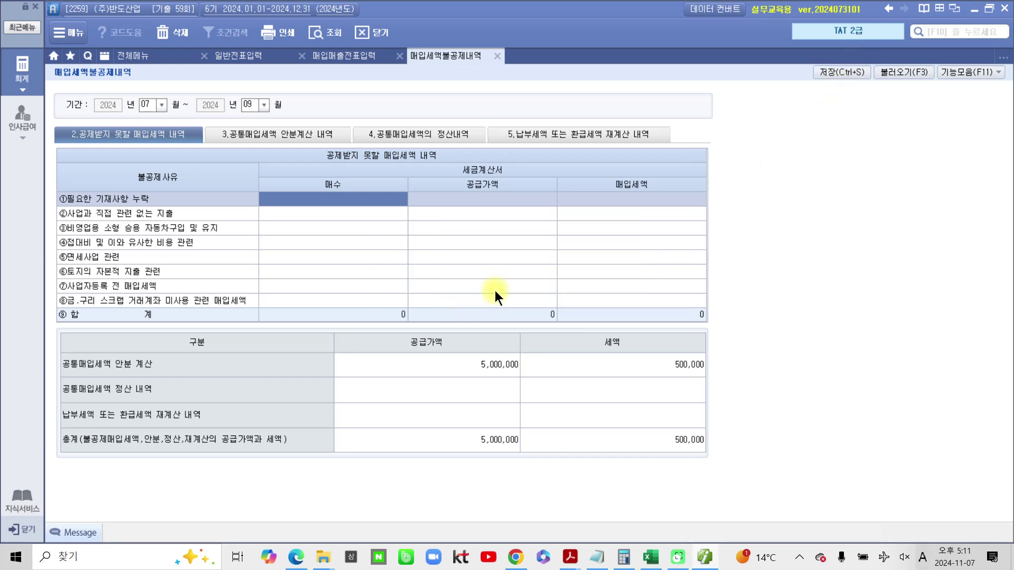
# Switch to the TAT 2급 exam PDF and highlight the number 3 in problem 3's 수행과제 list
pyautogui.moveTo(570, 559)
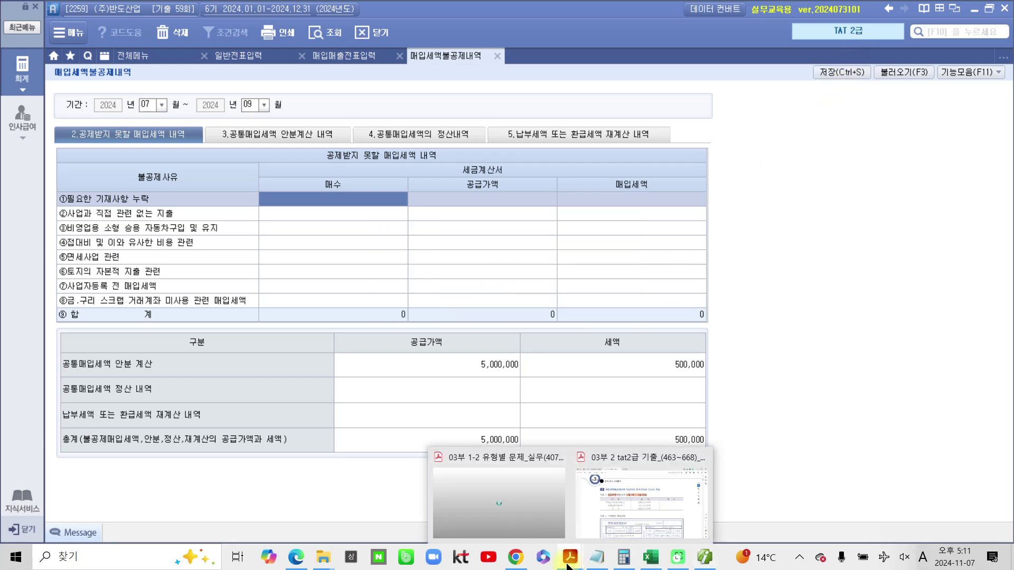
pyautogui.click(652, 515)
pyautogui.scroll(-13, 357, 420)
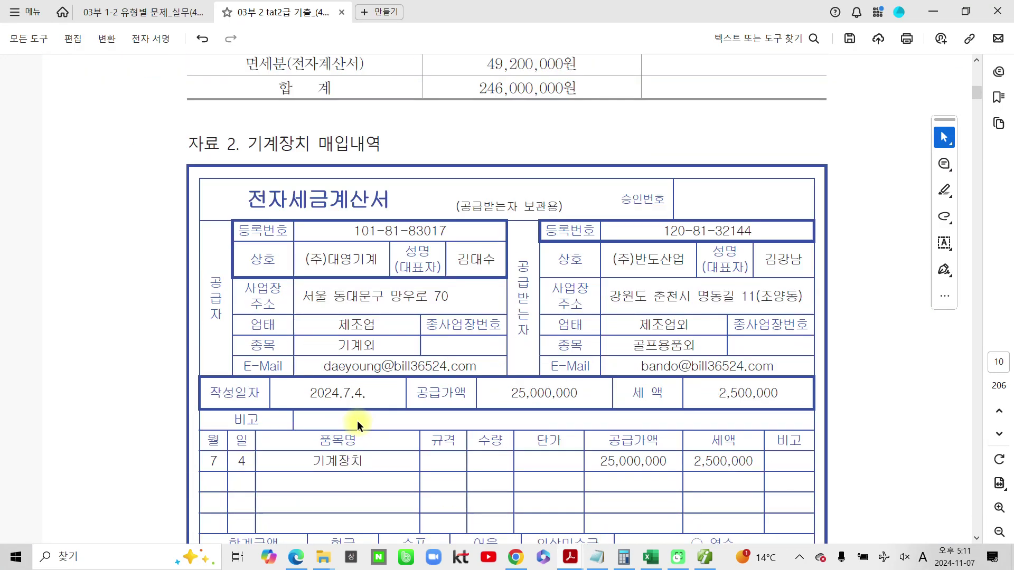
pyautogui.scroll(-14, 396, 422)
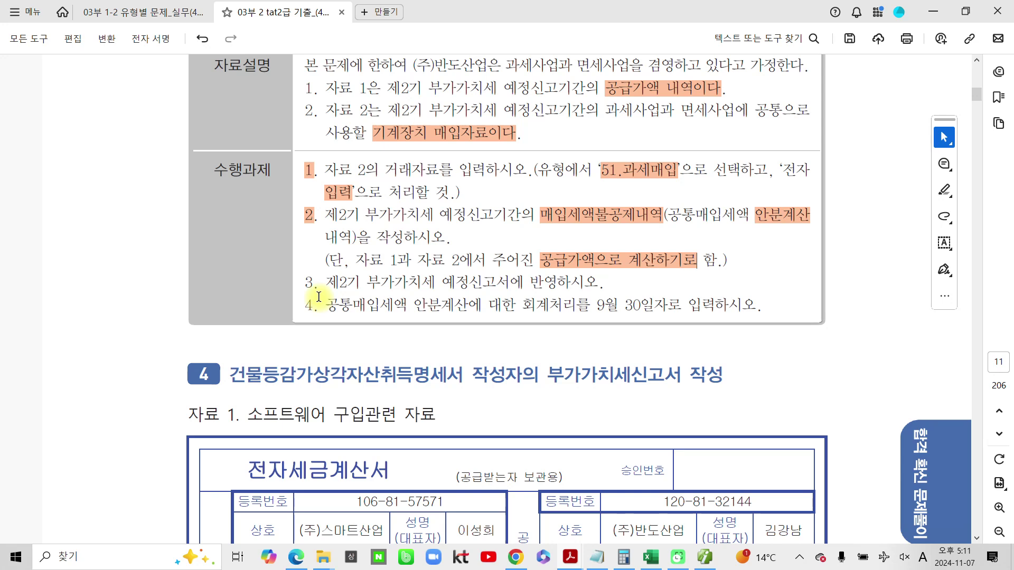
pyautogui.moveTo(315, 288); pyautogui.dragTo(304, 284)
pyautogui.click(347, 307)
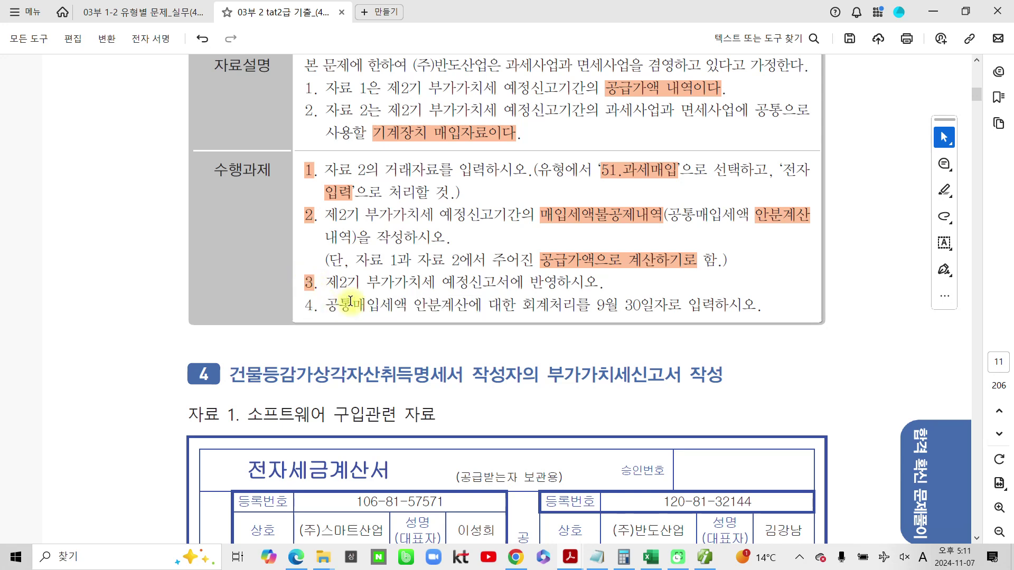
# Highlight the phrase 부가가치세 예정신고서 in task 3 of the 수행과제 list
pyautogui.moveTo(445, 285); pyautogui.dragTo(509, 283)
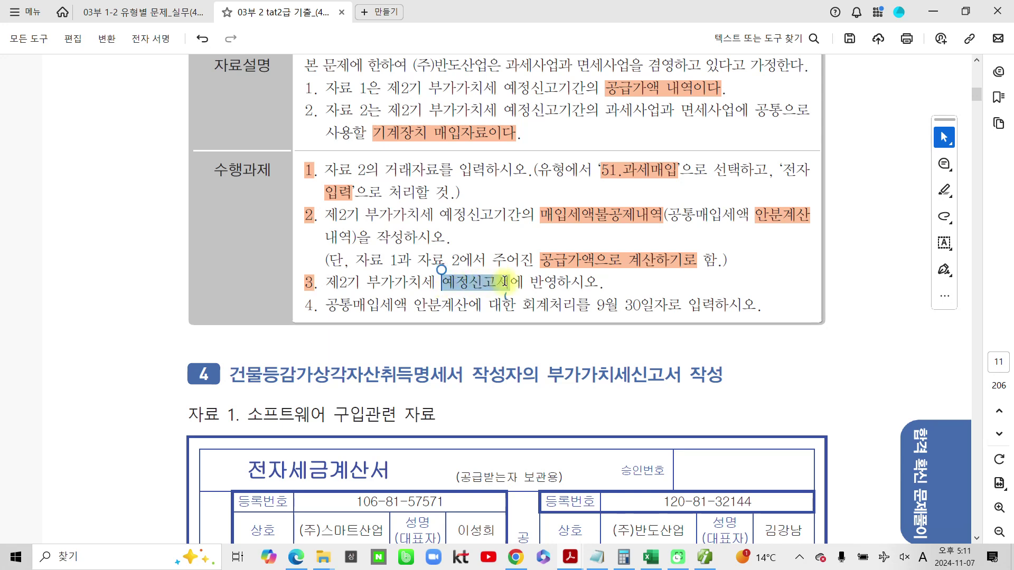
pyautogui.click(548, 305)
pyautogui.moveTo(367, 282); pyautogui.dragTo(442, 284)
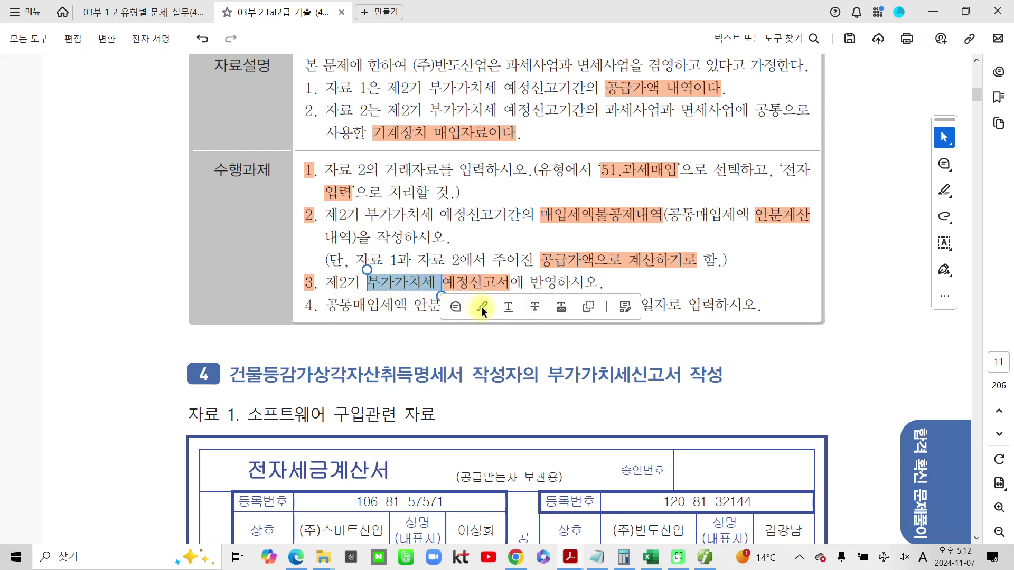
pyautogui.click(481, 306)
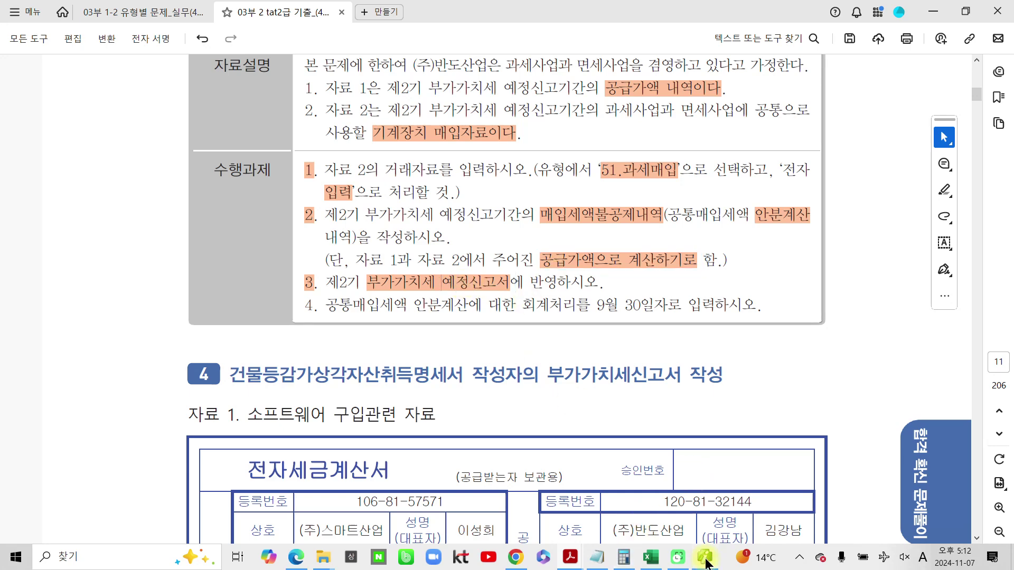
# Return to Smart A, open the 부가가치세신고서 and load the 정기신고 for July 1 to September 30
pyautogui.click(624, 559)
pyautogui.click(141, 55)
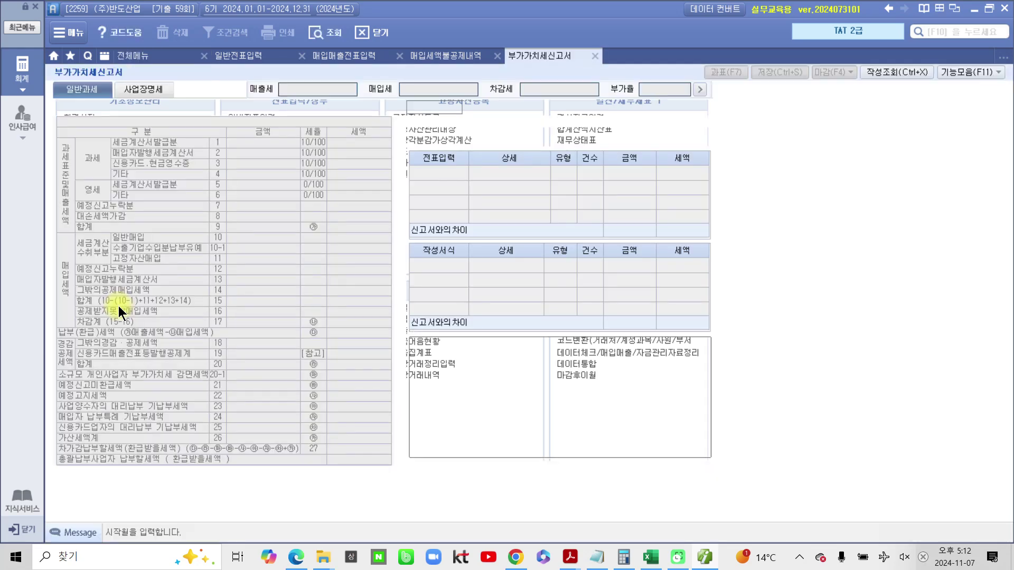
pyautogui.write('07')
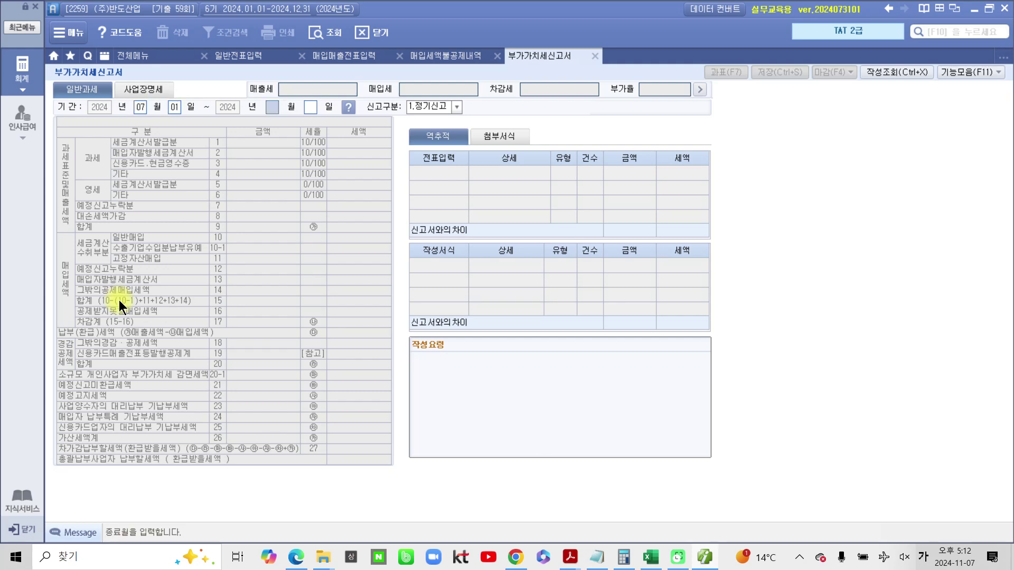
pyautogui.write('09')
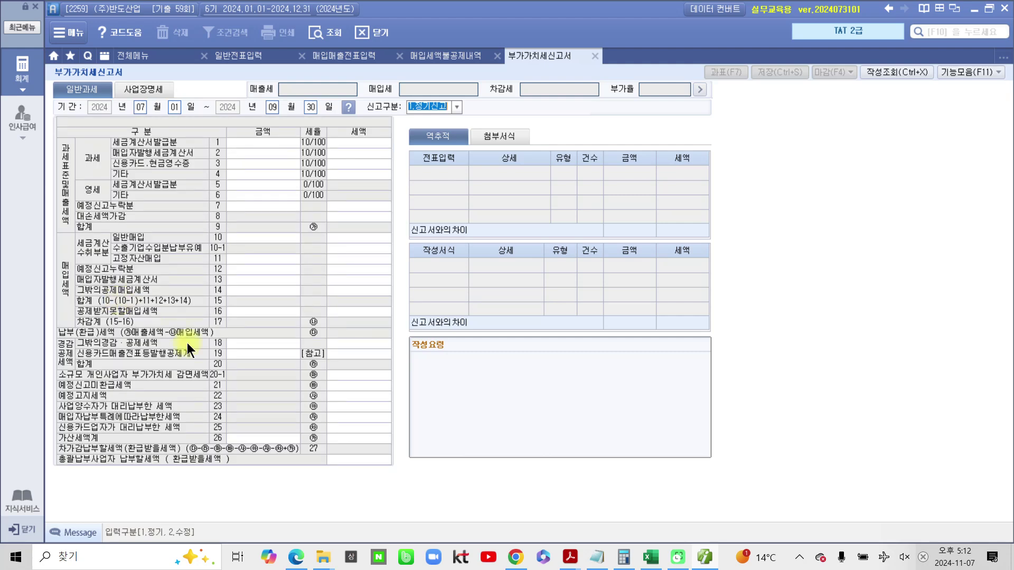
pyautogui.press('Return')
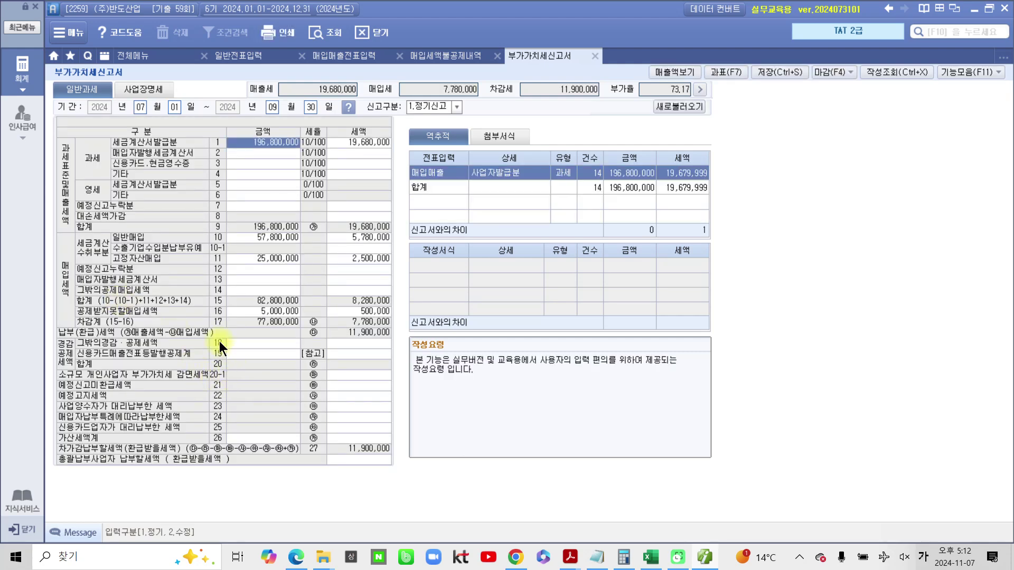
# Check the amount and tax in the 공제받지못할매입세액 row, and save the VAT return
pyautogui.click(253, 315)
pyautogui.click(364, 311)
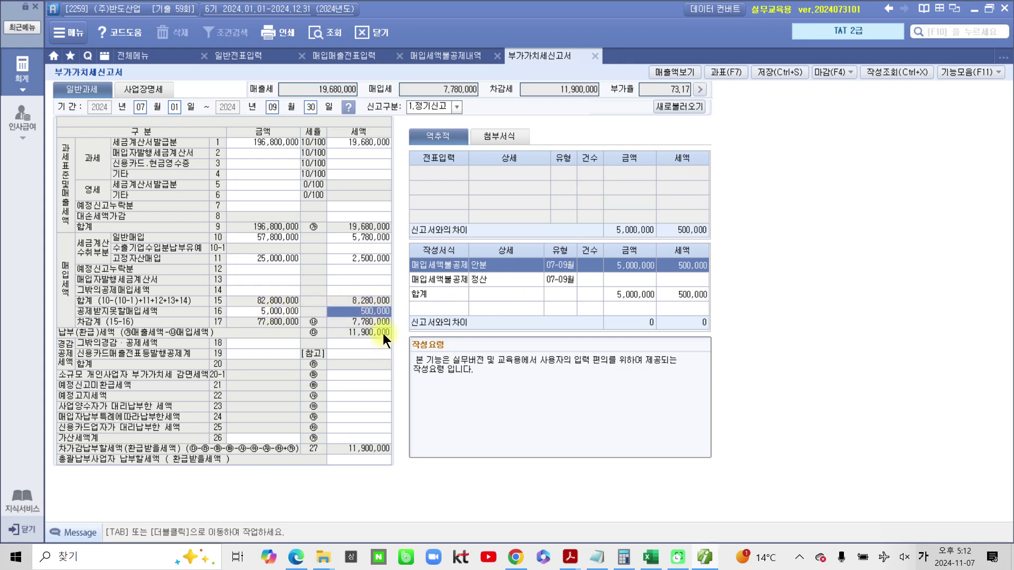
pyautogui.click(775, 72)
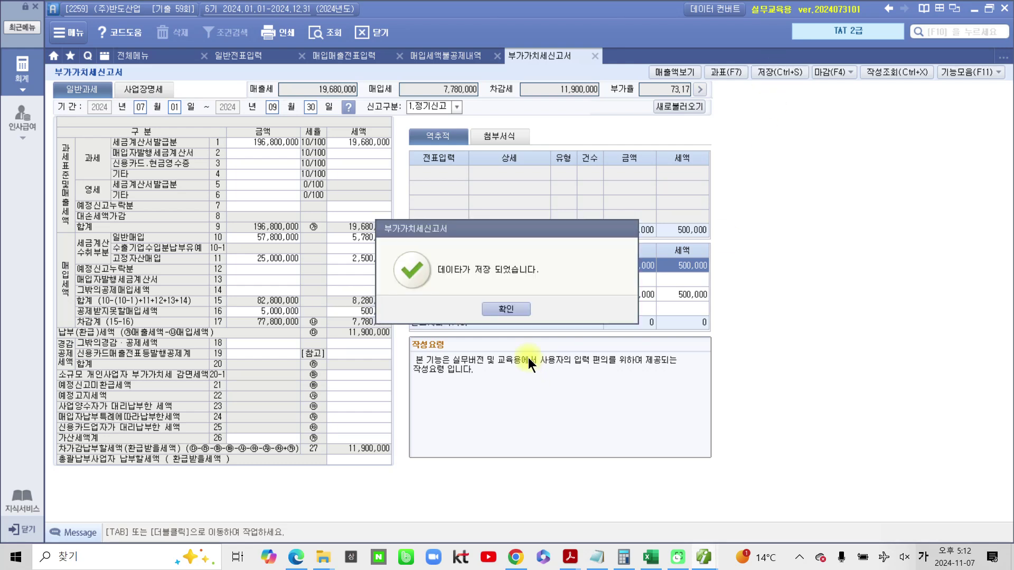
pyautogui.click(508, 309)
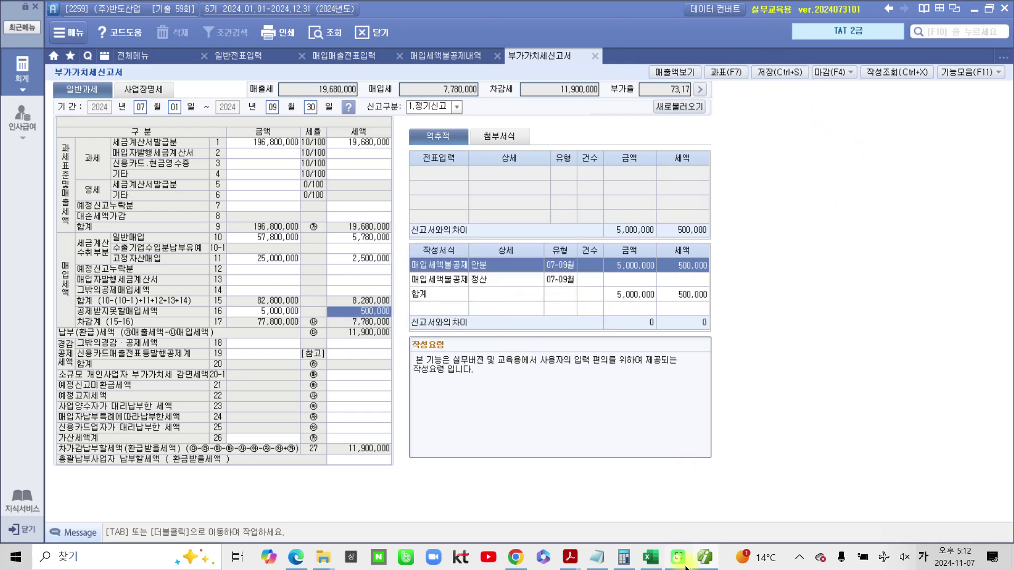
# Switch to the exam PDF and highlight 회계처리를 9월 30일자로 in task 4 of the 수행과제 list
pyautogui.click(570, 560)
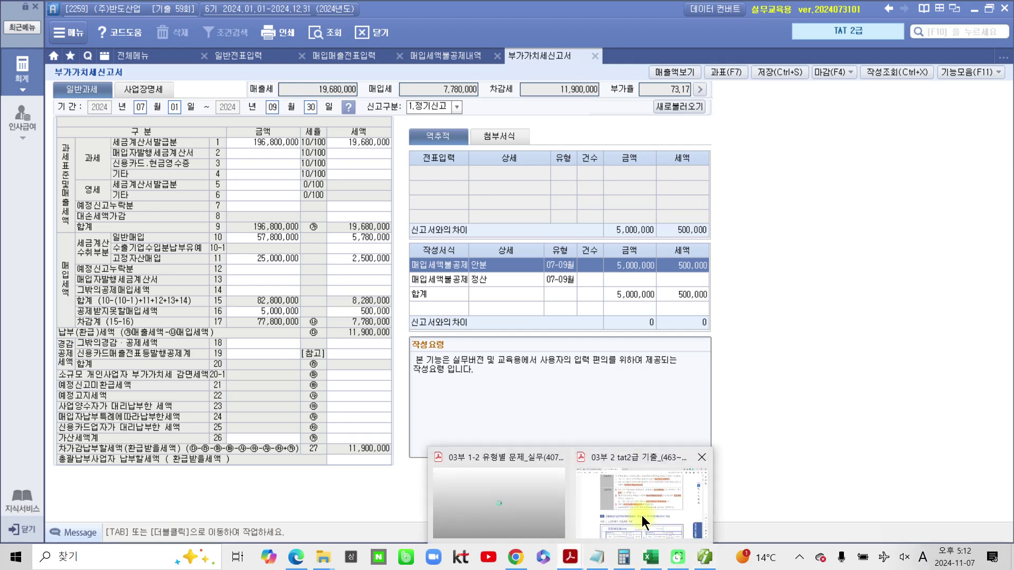
pyautogui.click(642, 516)
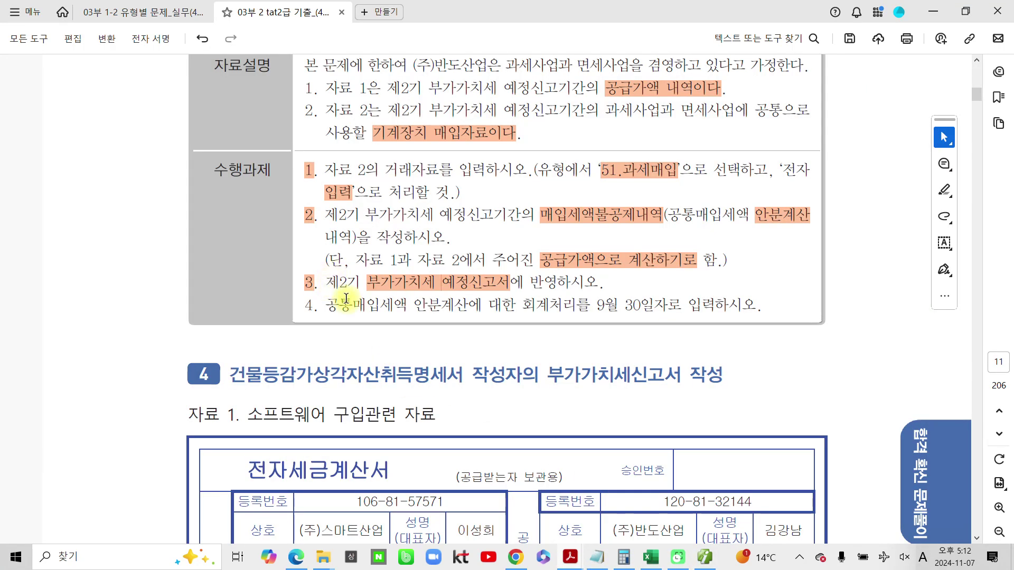
pyautogui.scroll(8, 338, 286)
pyautogui.scroll(9, 364, 311)
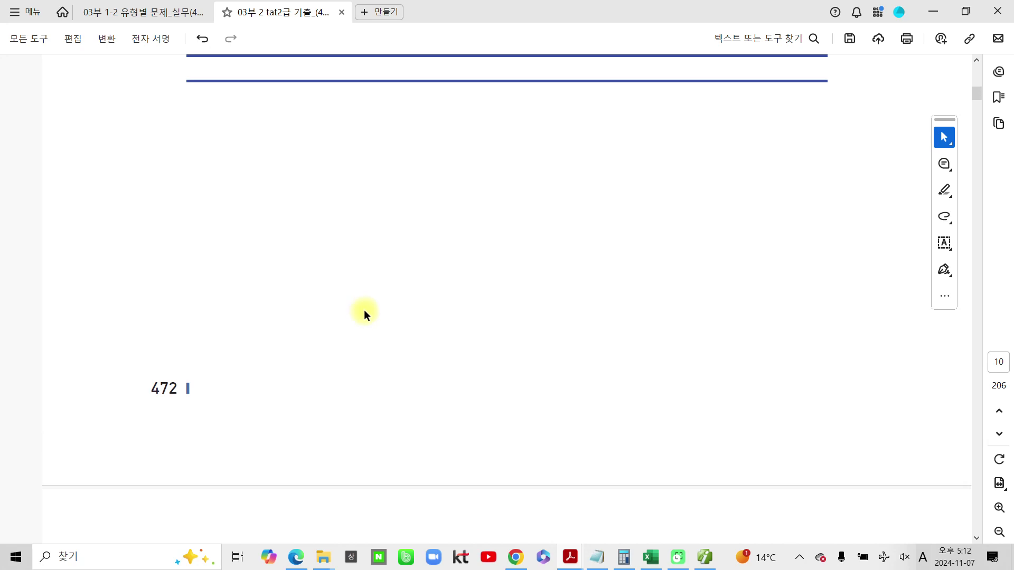
pyautogui.scroll(-1, 372, 316)
pyautogui.scroll(-18, 372, 317)
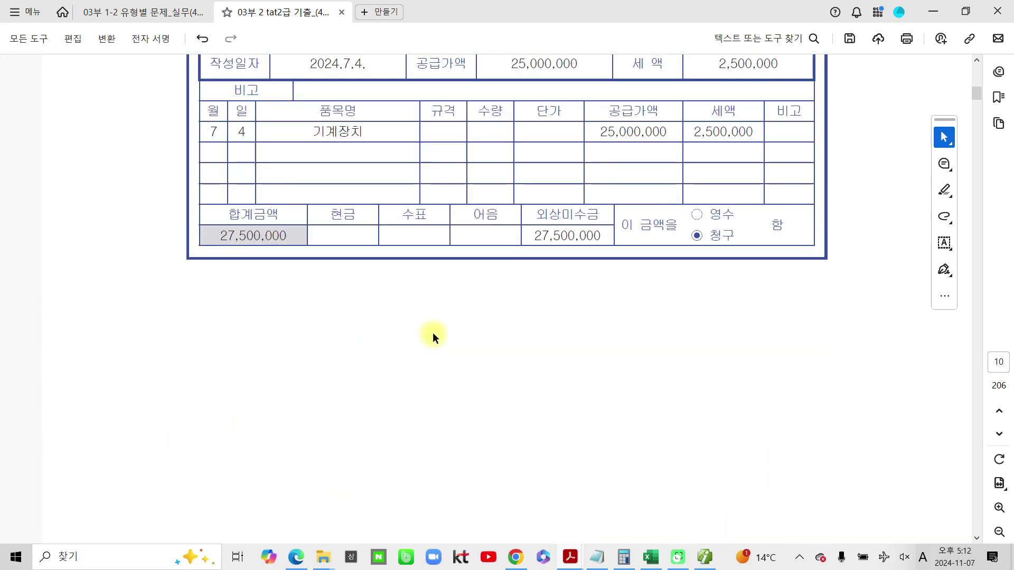
pyautogui.scroll(-2, 478, 338)
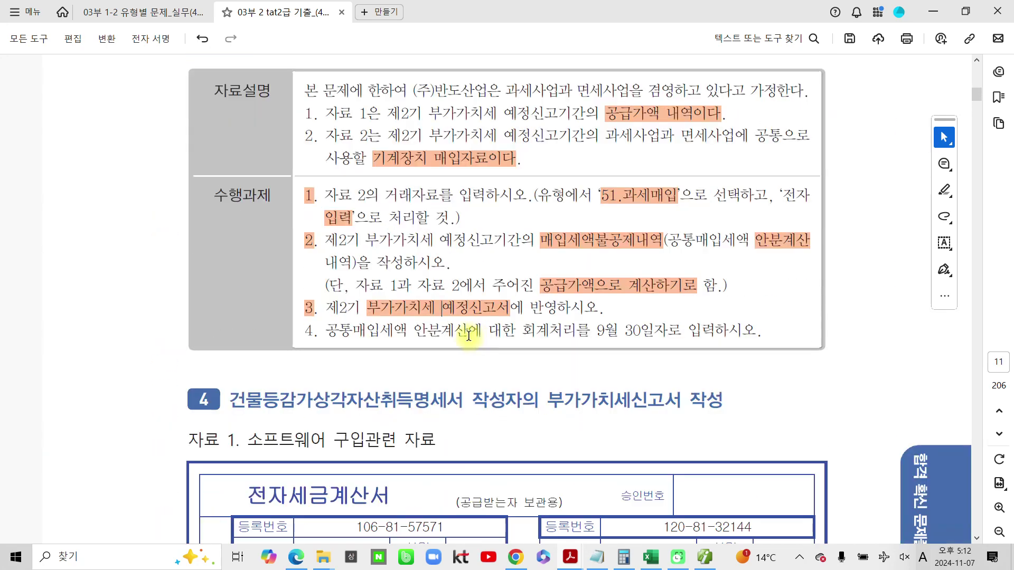
pyautogui.moveTo(327, 333); pyautogui.dragTo(649, 333)
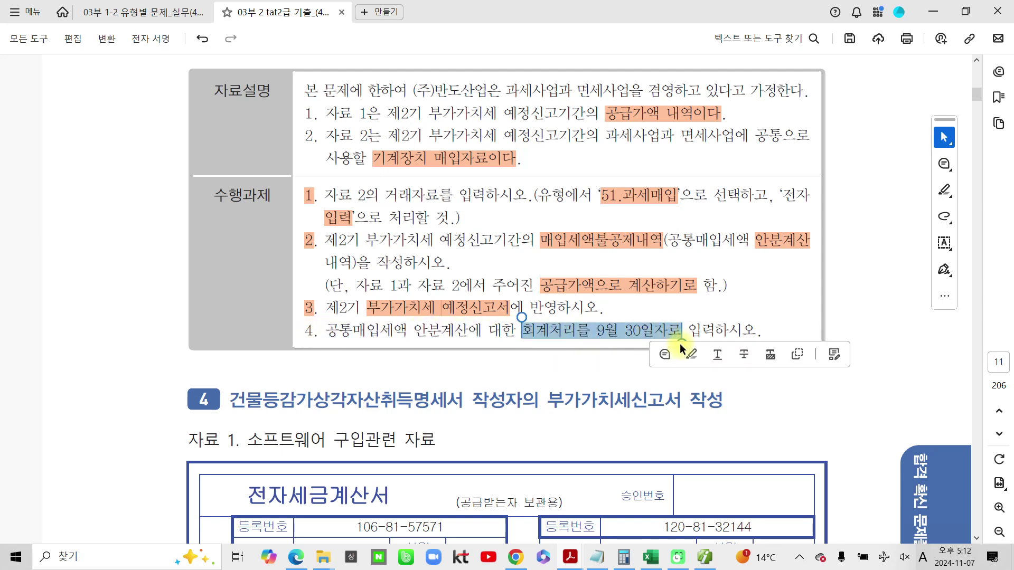
pyautogui.click(642, 361)
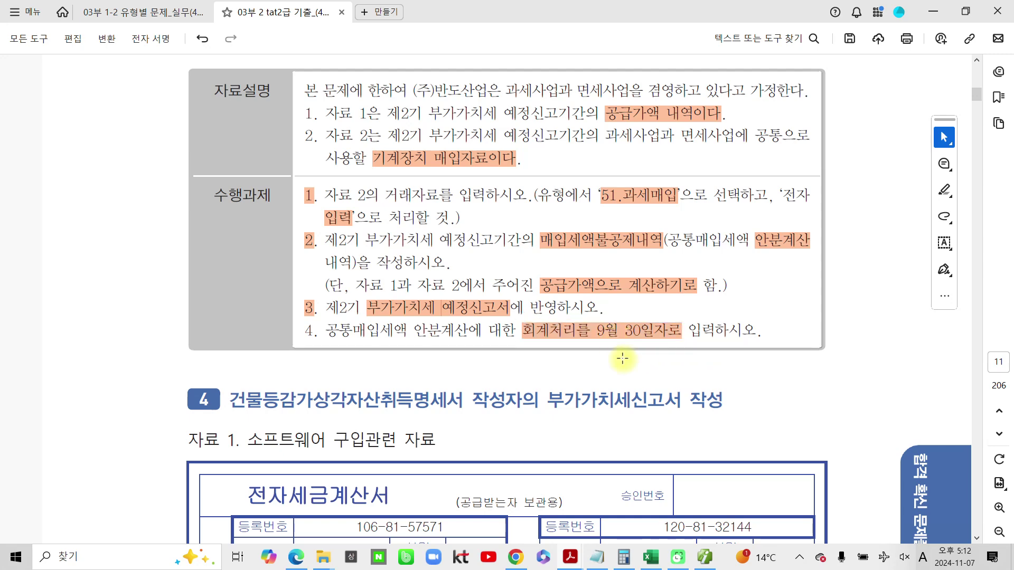
# Return to Smart A and check the 공통매입세액 안분 계산 tax amount in the 매입세액불공제내역
pyautogui.click(702, 559)
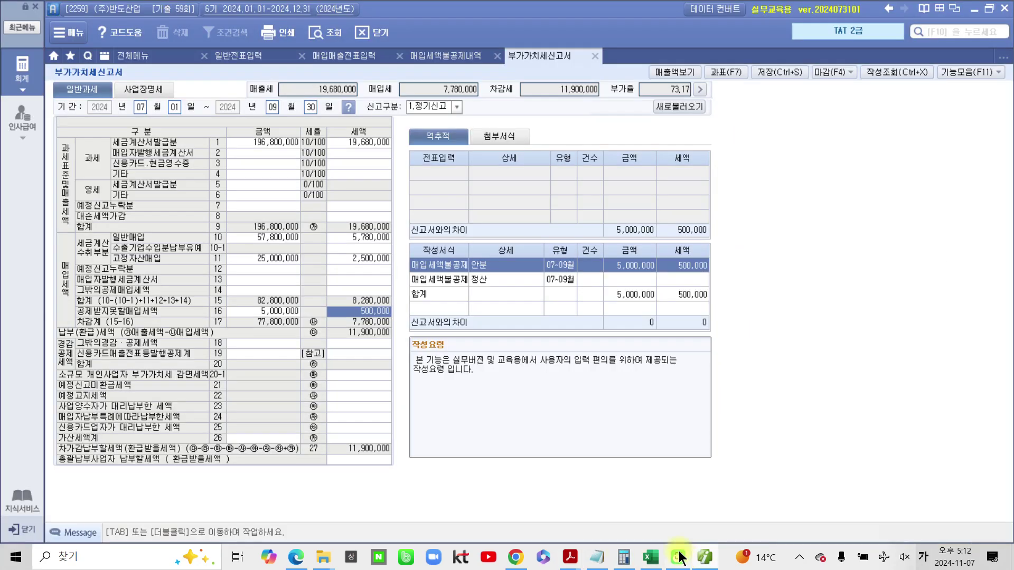
pyautogui.click(454, 56)
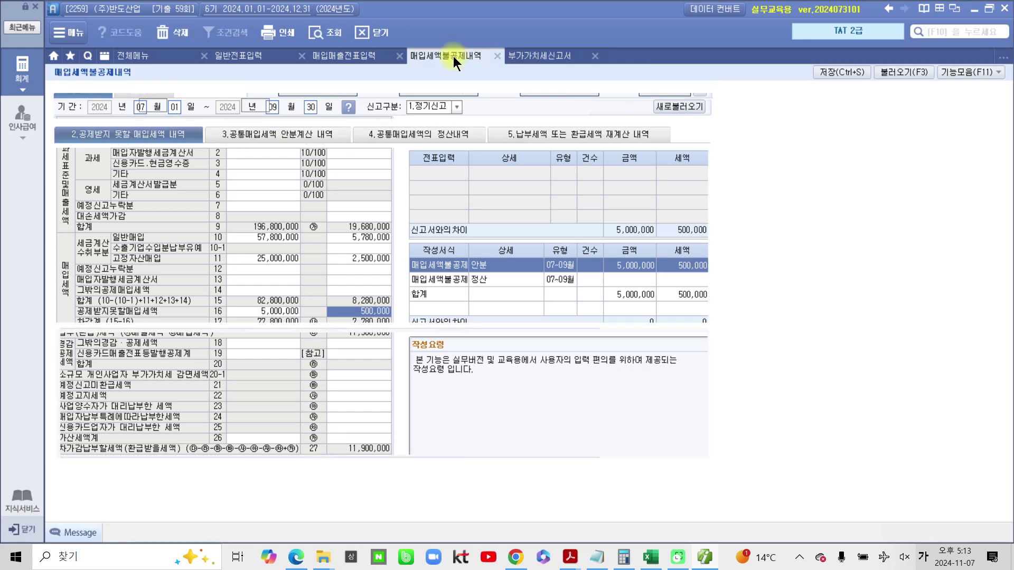
pyautogui.moveTo(744, 389)
pyautogui.mouseDown()
pyautogui.moveTo(687, 402)
pyautogui.moveTo(744, 375)
pyautogui.moveTo(730, 395)
pyautogui.mouseUp()
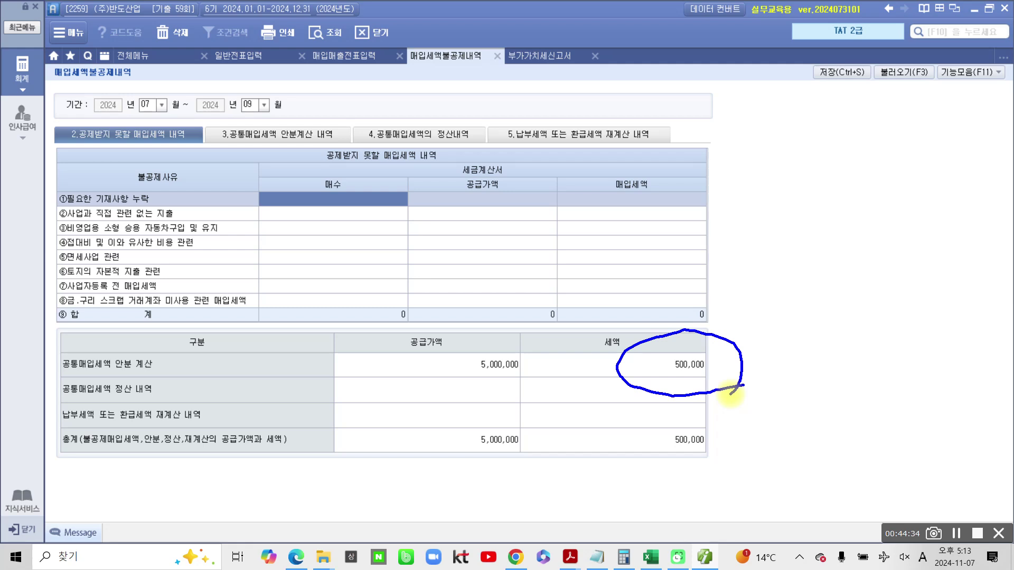
pyautogui.press('Escape')
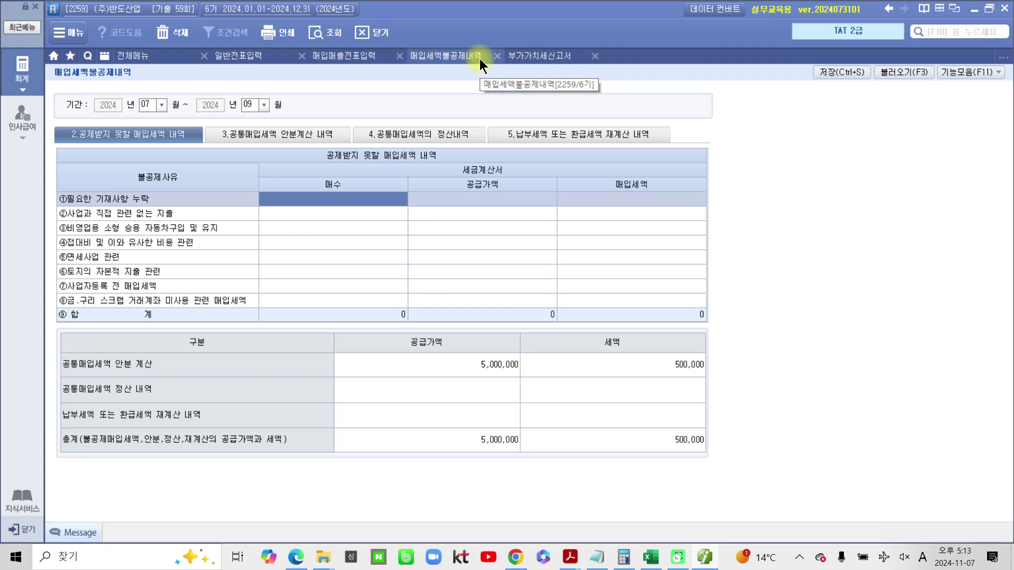
# Open 일반전표입력 and set the voucher date to September 30
pyautogui.click(237, 60)
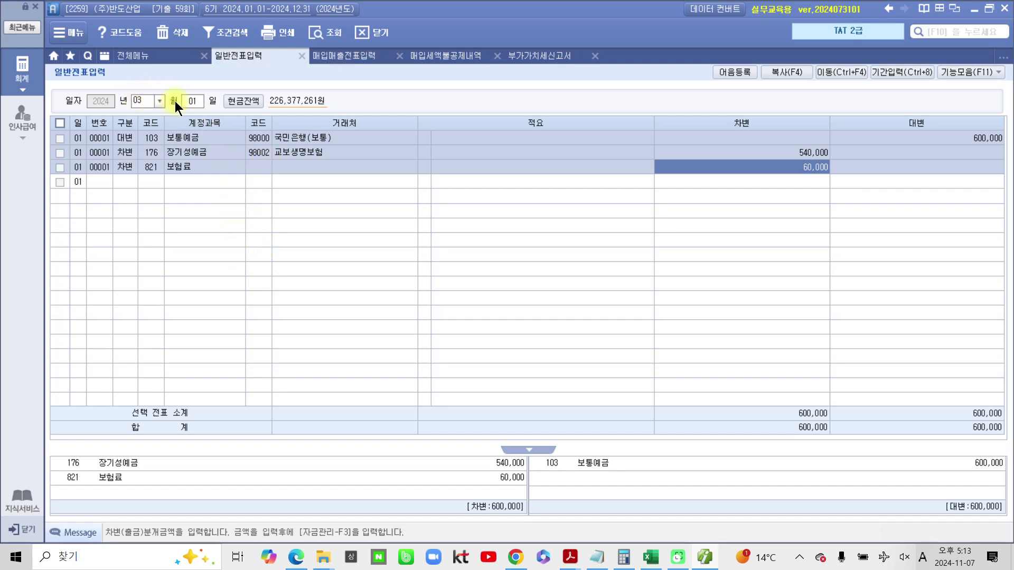
pyautogui.click(159, 101)
pyautogui.click(151, 198)
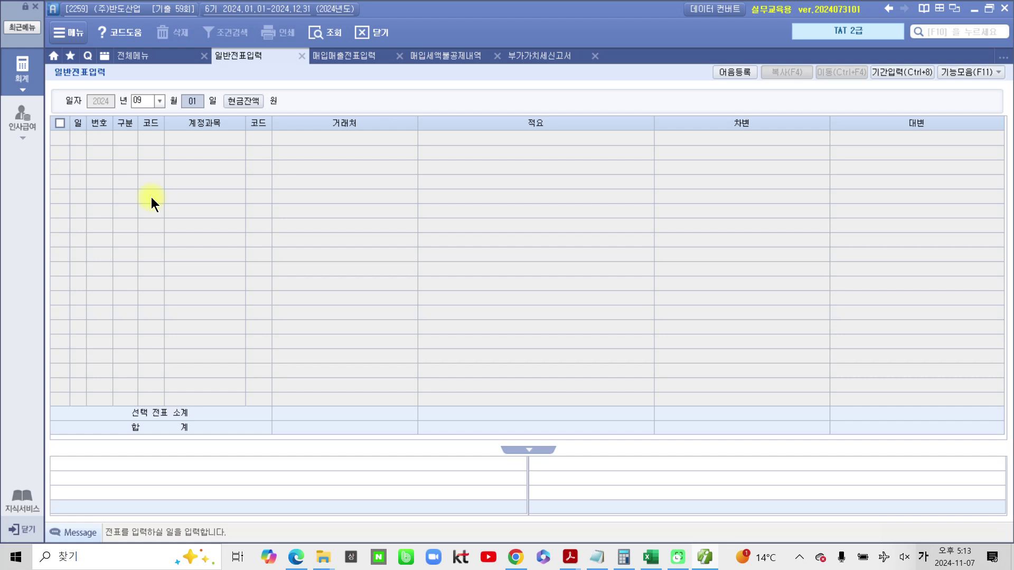
pyautogui.write('30')
pyautogui.press('Return')
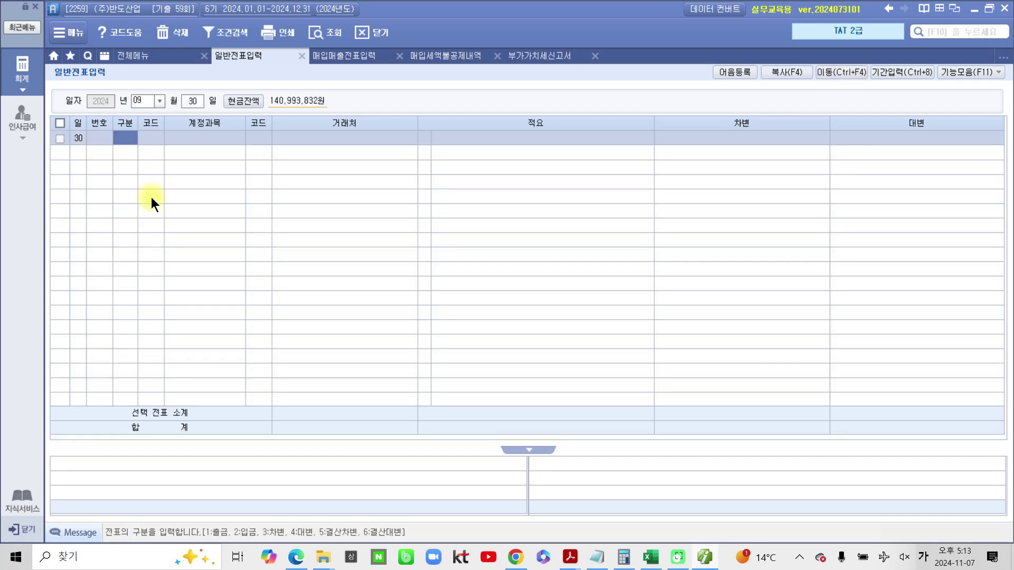
# Enter a 차변 line for account 206 기계장치 with an amount of 500,000
pyautogui.write('3')
pyautogui.press('Return')
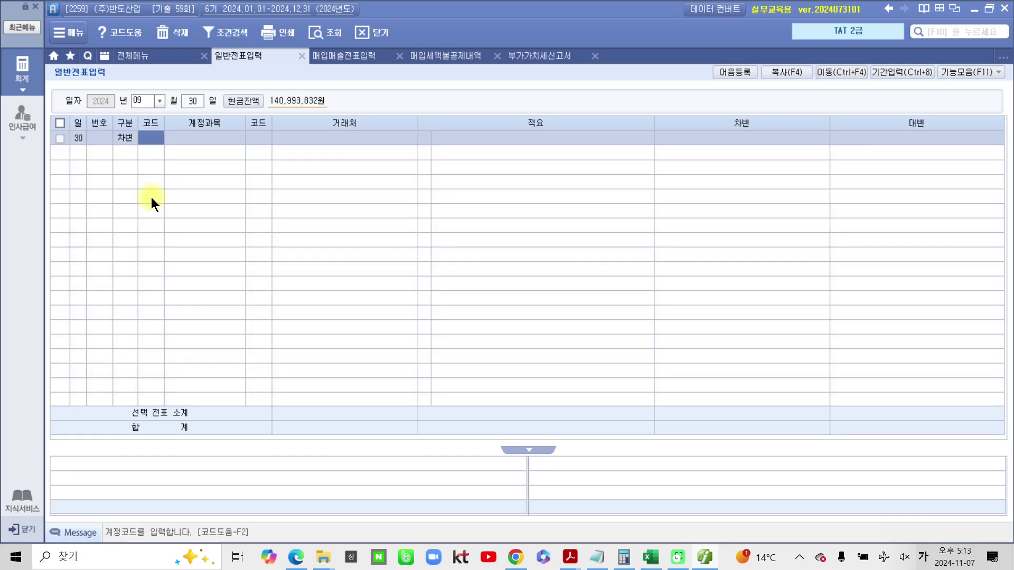
pyautogui.write('기계')
pyautogui.press('Return')
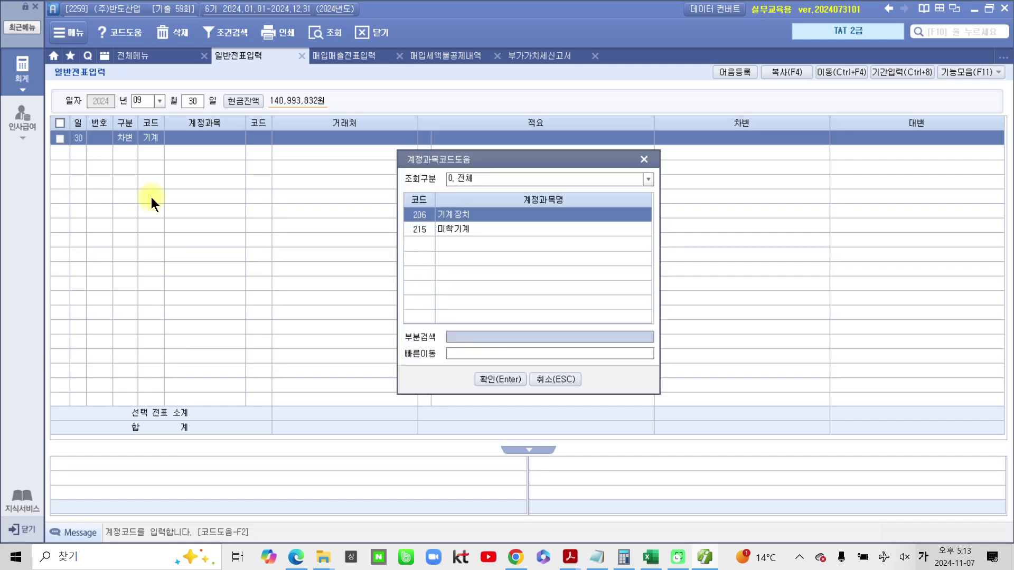
pyautogui.press('Return')
pyautogui.press('Return')
pyautogui.press('Return')
pyautogui.press('Return')
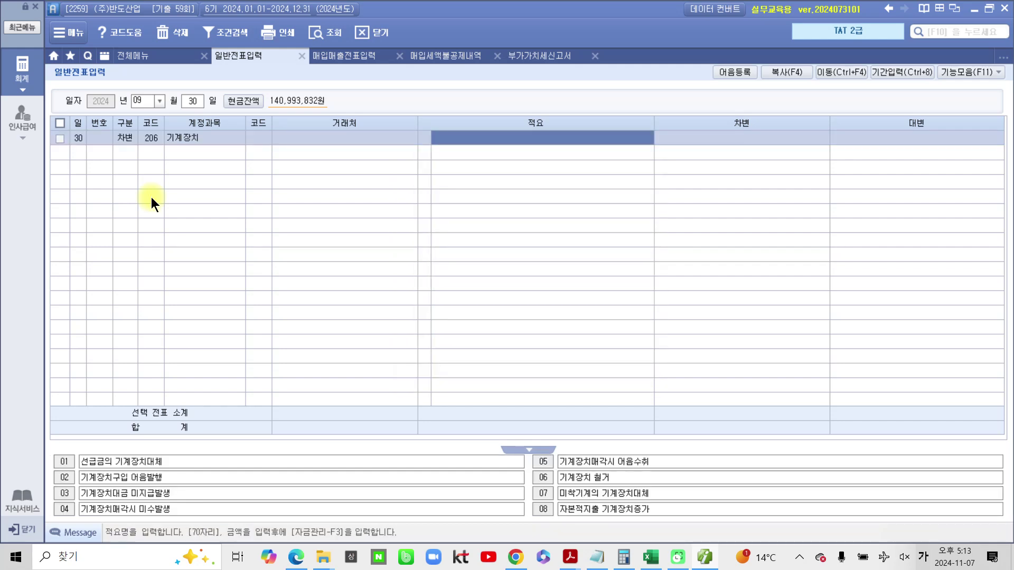
pyautogui.write('500000')
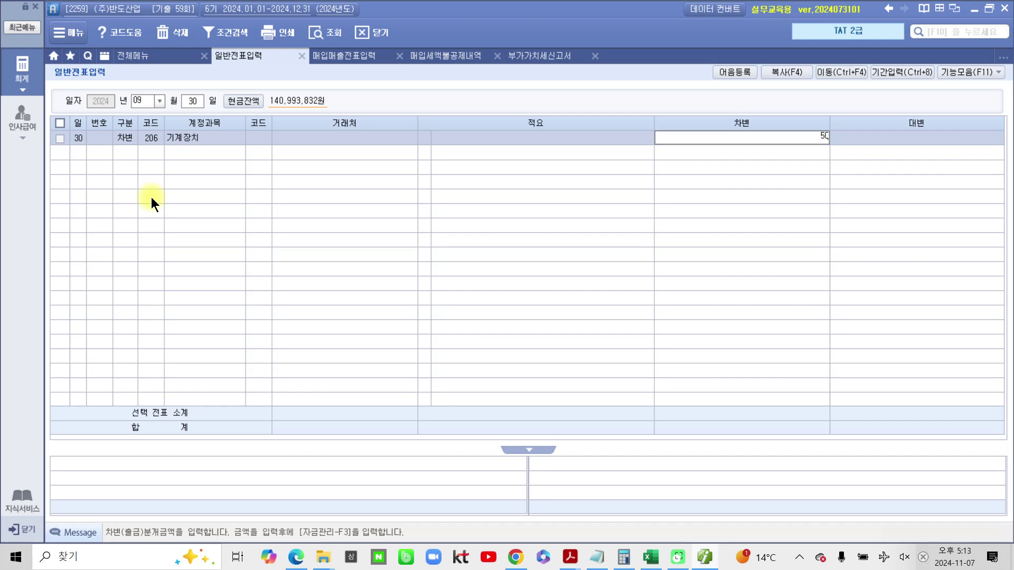
pyautogui.press('Return')
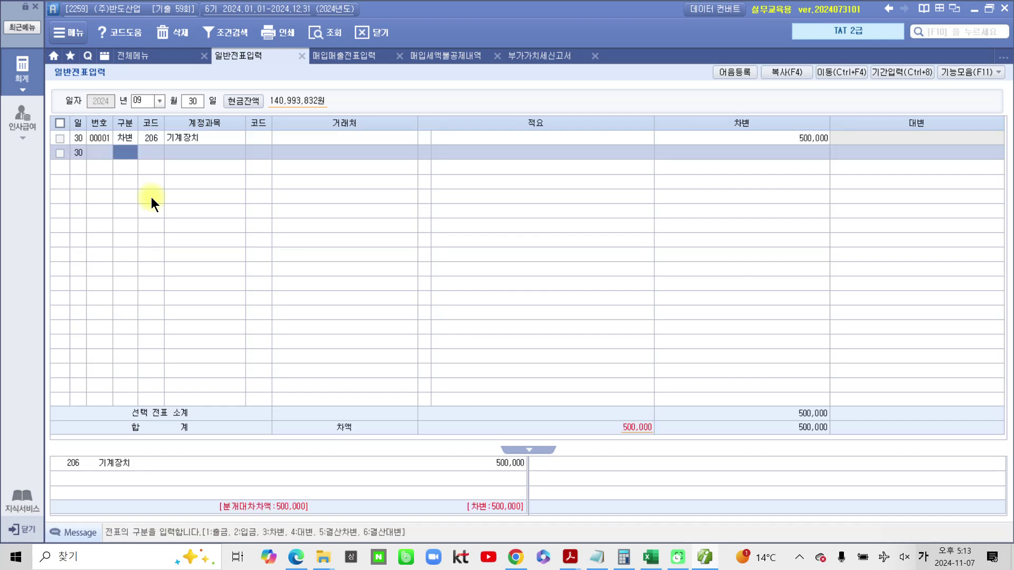
# Add a 대변 line for account 135 부가세대급금 with an amount of 500,000 to the September 30 voucher
pyautogui.write('4부가')
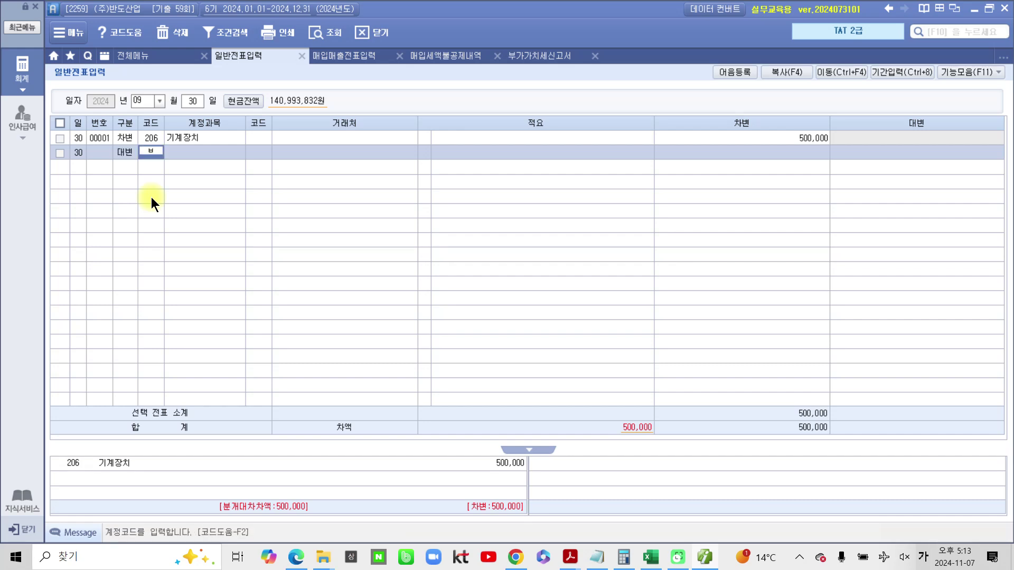
pyautogui.press('Return')
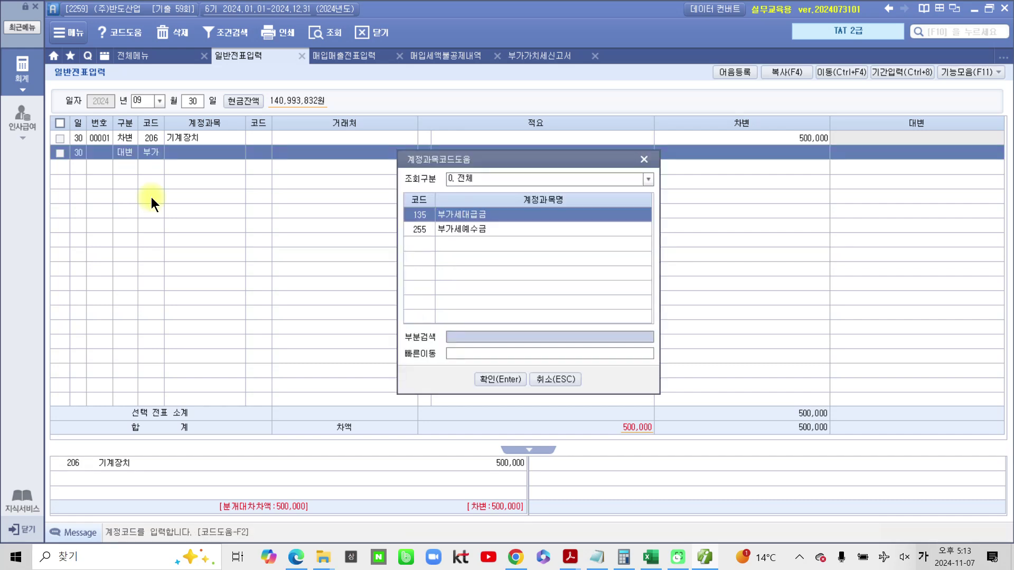
pyautogui.press('Return')
pyautogui.press('Return')
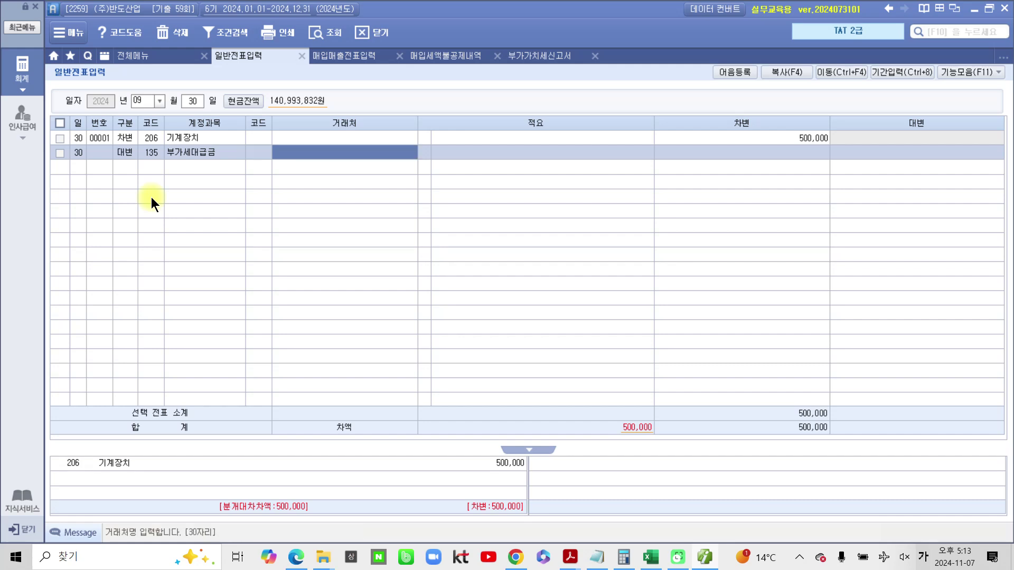
pyautogui.press('Return')
pyautogui.press('Return')
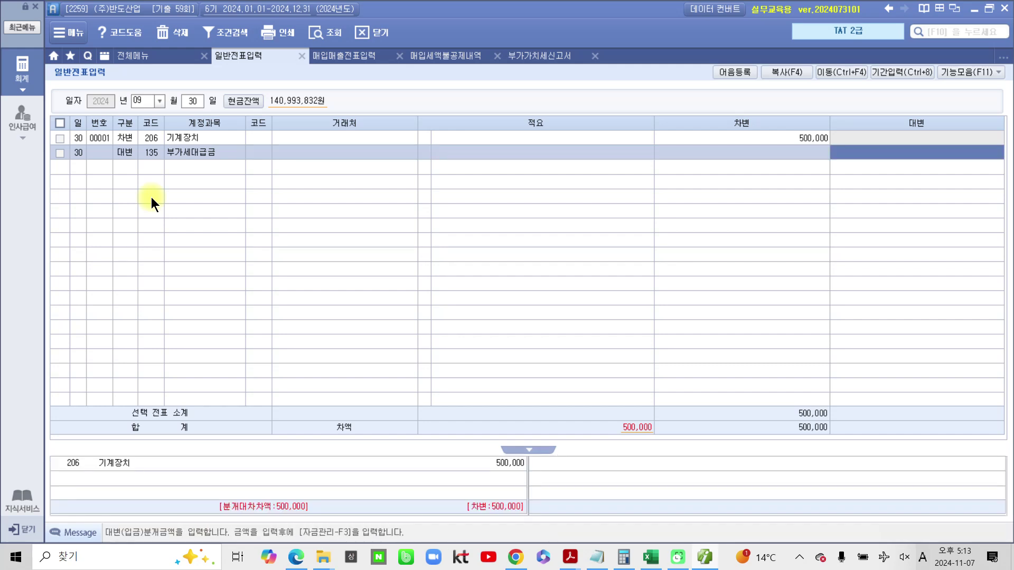
pyautogui.write('500,000')
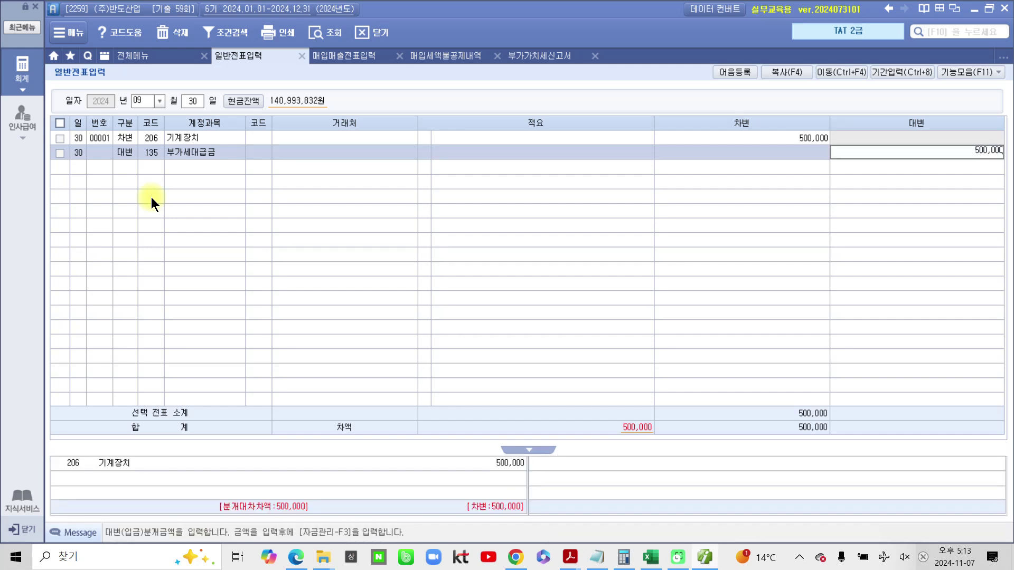
pyautogui.press('Return')
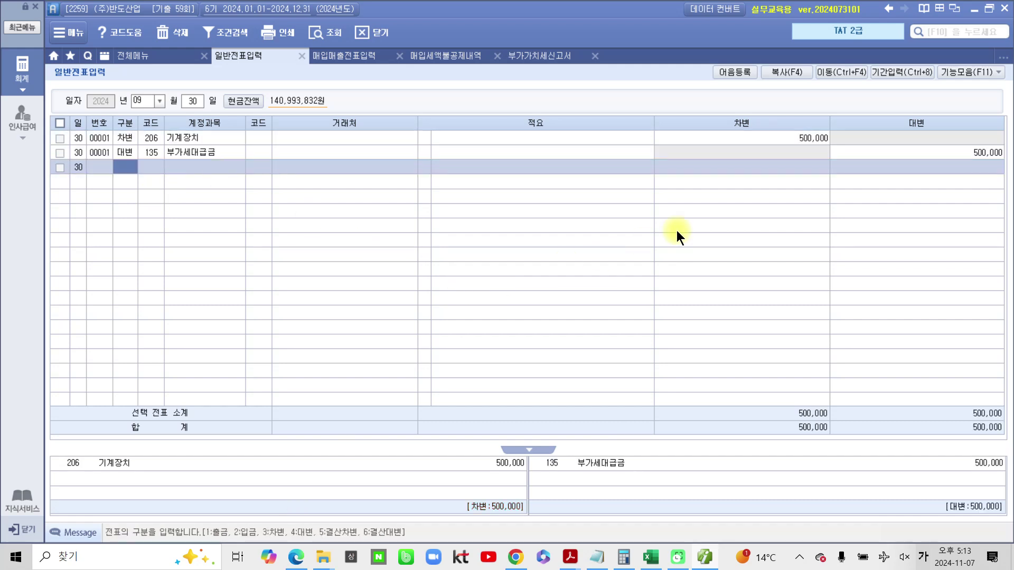
pyautogui.click(746, 140)
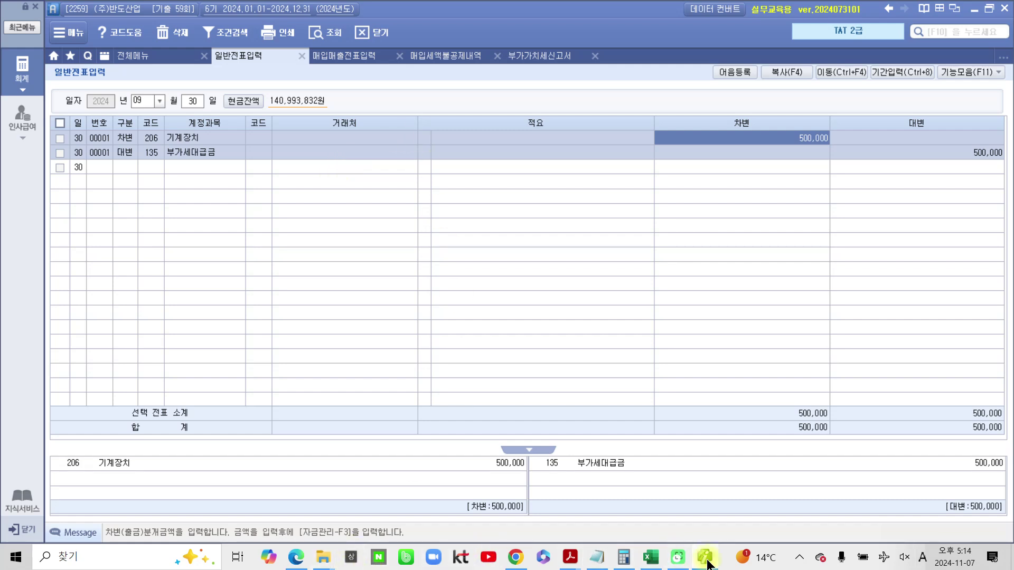
# Switch to the exam PDF and mark 51.과세매입 and 공통으로 in red ink, with a circled 54 beside them
pyautogui.hotkey('alt', 'Tab')
pyautogui.scroll(3, 455, 393)
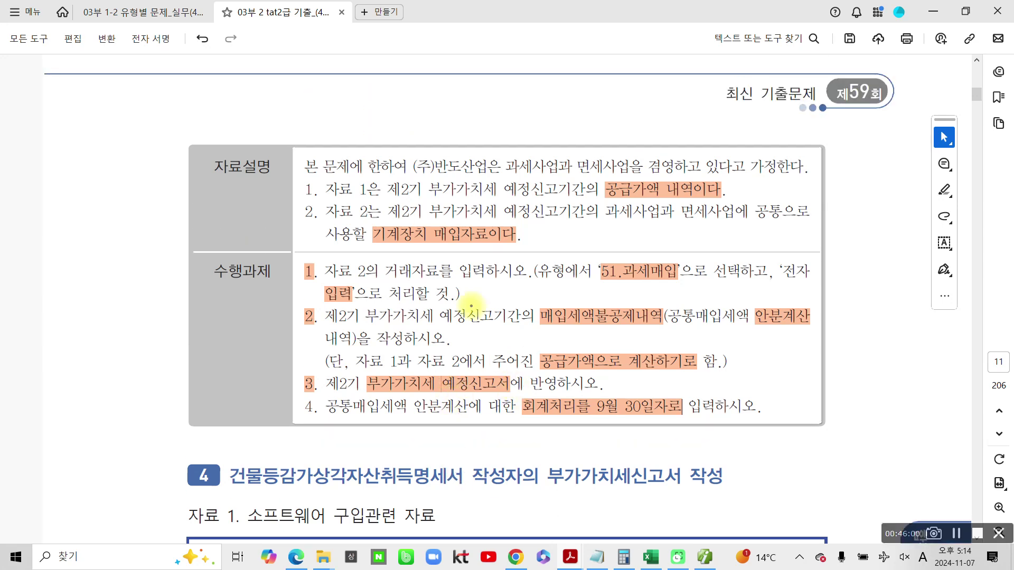
pyautogui.moveTo(647, 302)
pyautogui.mouseDown()
pyautogui.moveTo(581, 258)
pyautogui.moveTo(639, 305)
pyautogui.mouseUp()
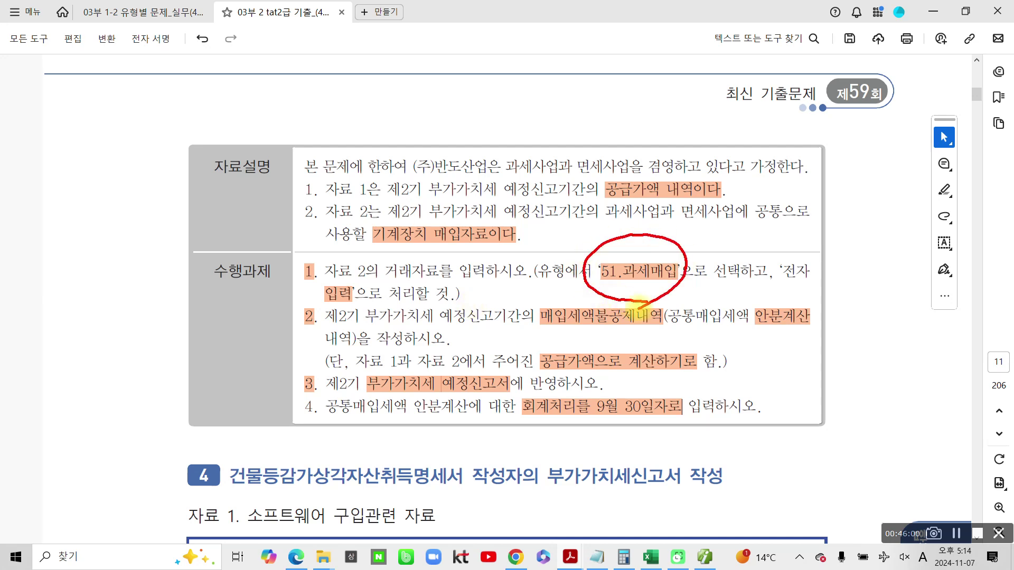
pyautogui.moveTo(753, 229); pyautogui.dragTo(818, 229)
pyautogui.moveTo(568, 227)
pyautogui.mouseDown()
pyautogui.moveTo(545, 248)
pyautogui.moveTo(584, 238)
pyautogui.mouseUp()
pyautogui.moveTo(591, 226)
pyautogui.mouseDown()
pyautogui.moveTo(579, 252)
pyautogui.moveTo(603, 255)
pyautogui.mouseUp()
pyautogui.moveTo(600, 225); pyautogui.dragTo(587, 259)
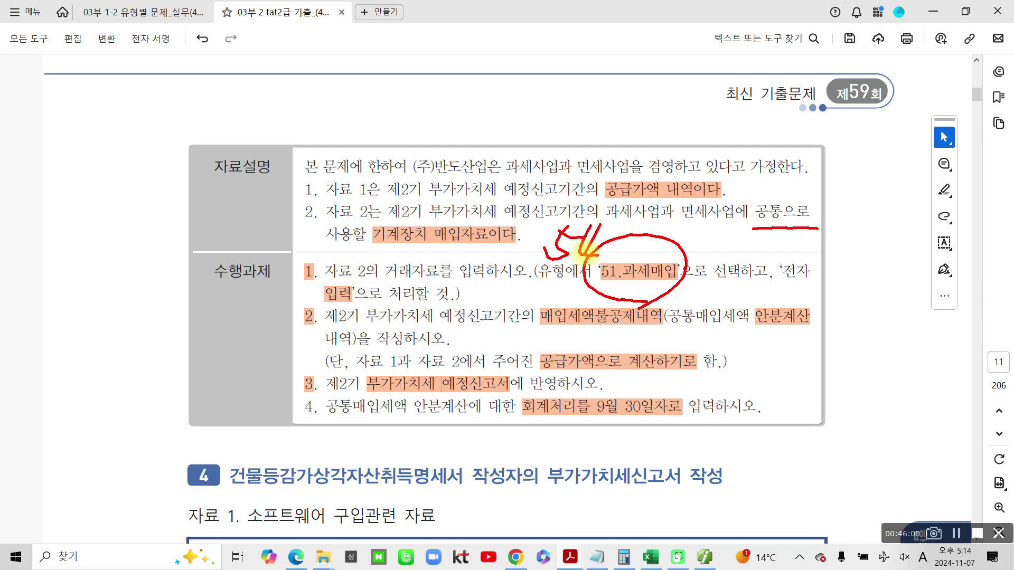
pyautogui.moveTo(586, 254)
pyautogui.mouseDown()
pyautogui.moveTo(536, 248)
pyautogui.moveTo(601, 258)
pyautogui.mouseUp()
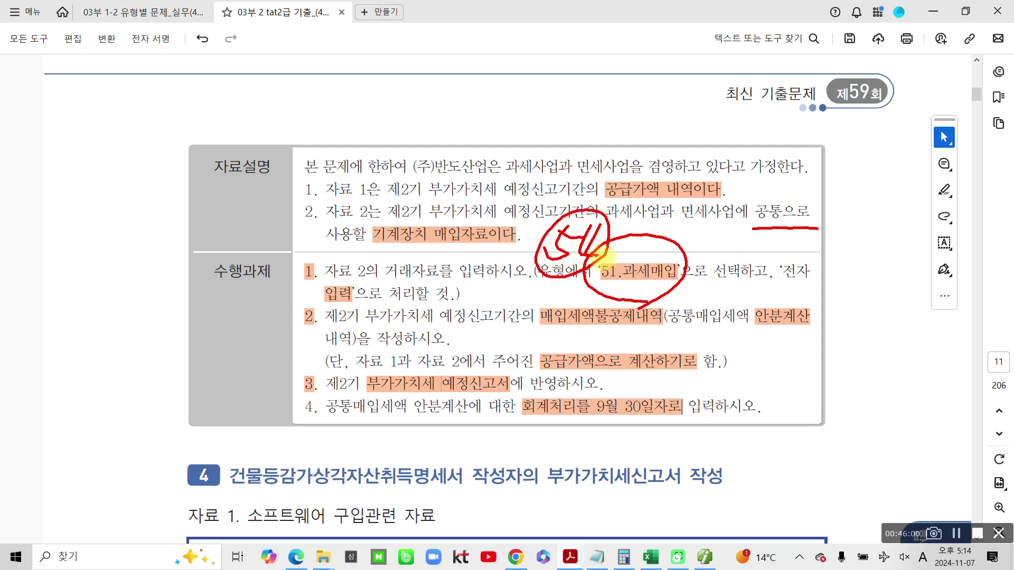
# Draw red ink linking task 1 to task 4, circle and underline 회계처리를 9월 30일자로, and clear all the ink
pyautogui.moveTo(815, 289)
pyautogui.mouseDown()
pyautogui.moveTo(809, 392)
pyautogui.moveTo(779, 427)
pyautogui.mouseUp()
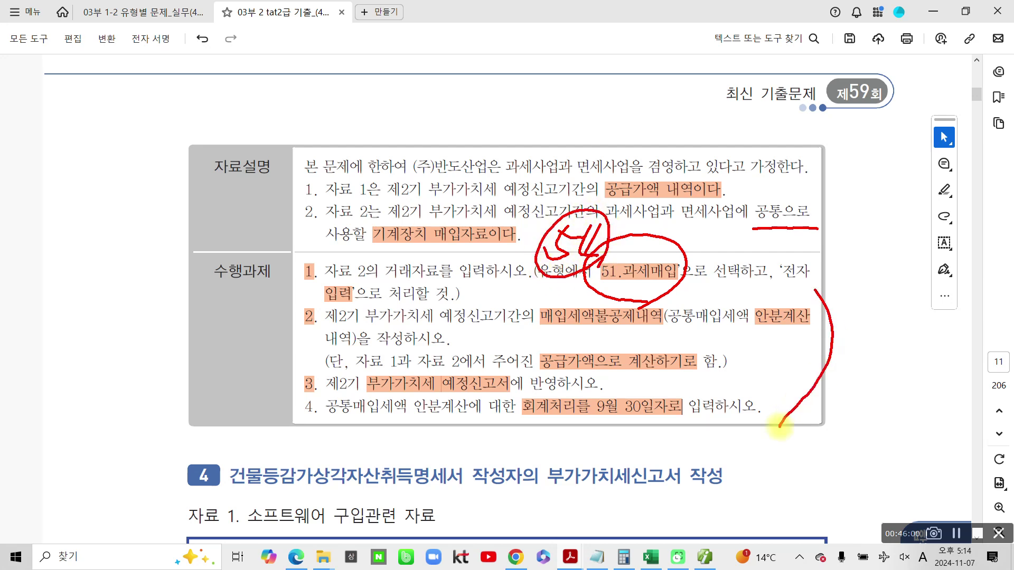
pyautogui.moveTo(645, 295)
pyautogui.mouseDown()
pyautogui.moveTo(655, 250)
pyautogui.moveTo(643, 297)
pyautogui.mouseUp()
pyautogui.moveTo(837, 310)
pyautogui.mouseDown()
pyautogui.moveTo(845, 344)
pyautogui.moveTo(785, 442)
pyautogui.mouseUp()
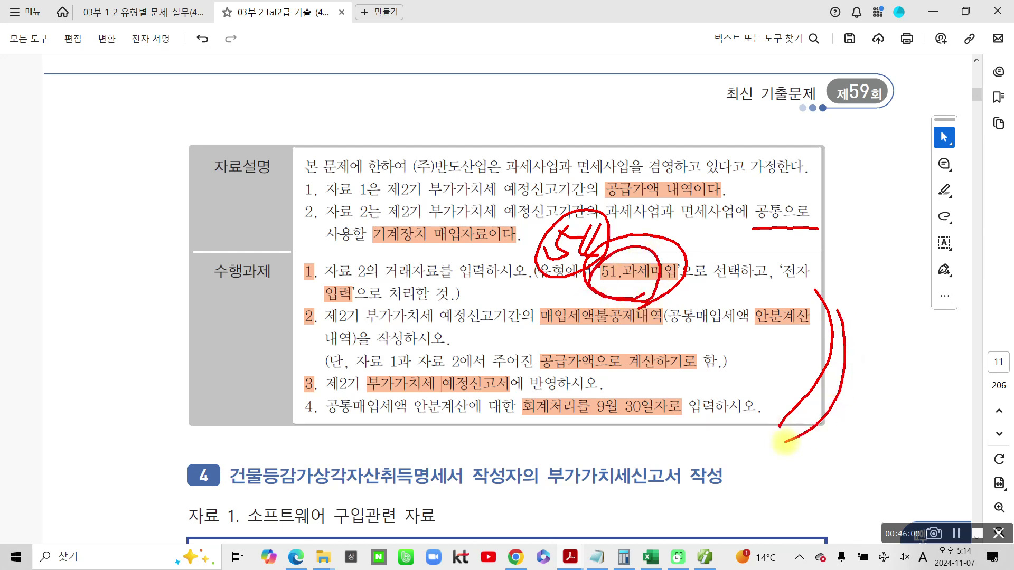
pyautogui.moveTo(341, 440)
pyautogui.mouseDown()
pyautogui.moveTo(316, 411)
pyautogui.moveTo(317, 420)
pyautogui.mouseUp()
pyautogui.moveTo(338, 439)
pyautogui.mouseDown()
pyautogui.moveTo(472, 430)
pyautogui.moveTo(776, 441)
pyautogui.mouseUp()
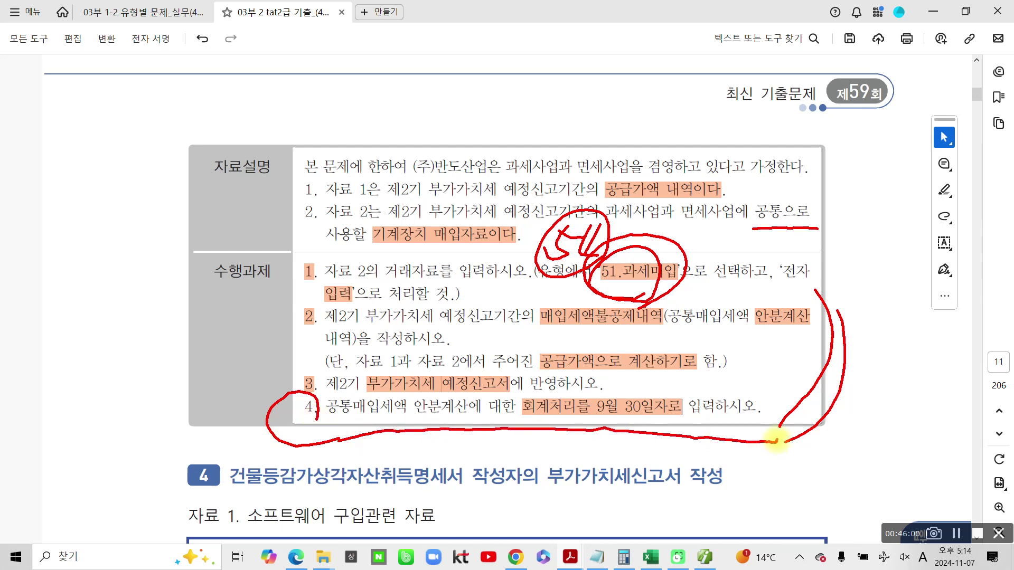
pyautogui.moveTo(544, 446)
pyautogui.mouseDown()
pyautogui.moveTo(526, 404)
pyautogui.moveTo(636, 464)
pyautogui.mouseUp()
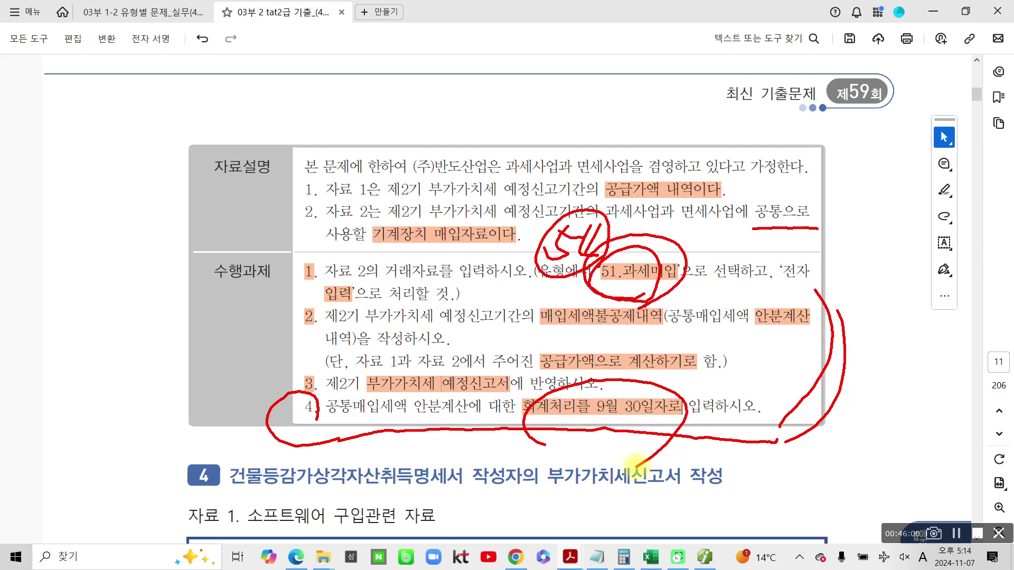
pyautogui.moveTo(534, 435); pyautogui.dragTo(702, 440)
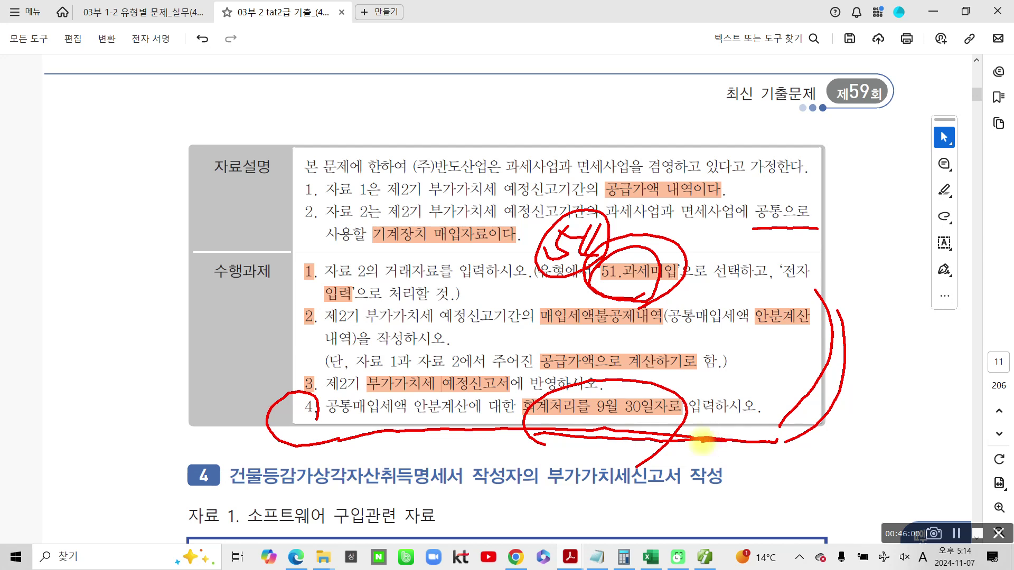
pyautogui.moveTo(766, 276); pyautogui.dragTo(747, 385)
pyautogui.press('Escape')
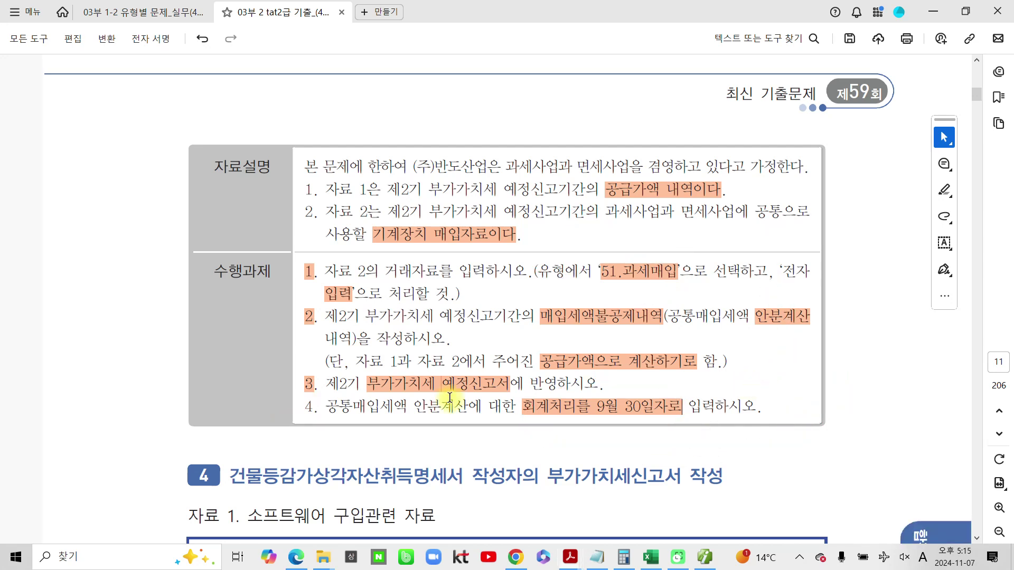